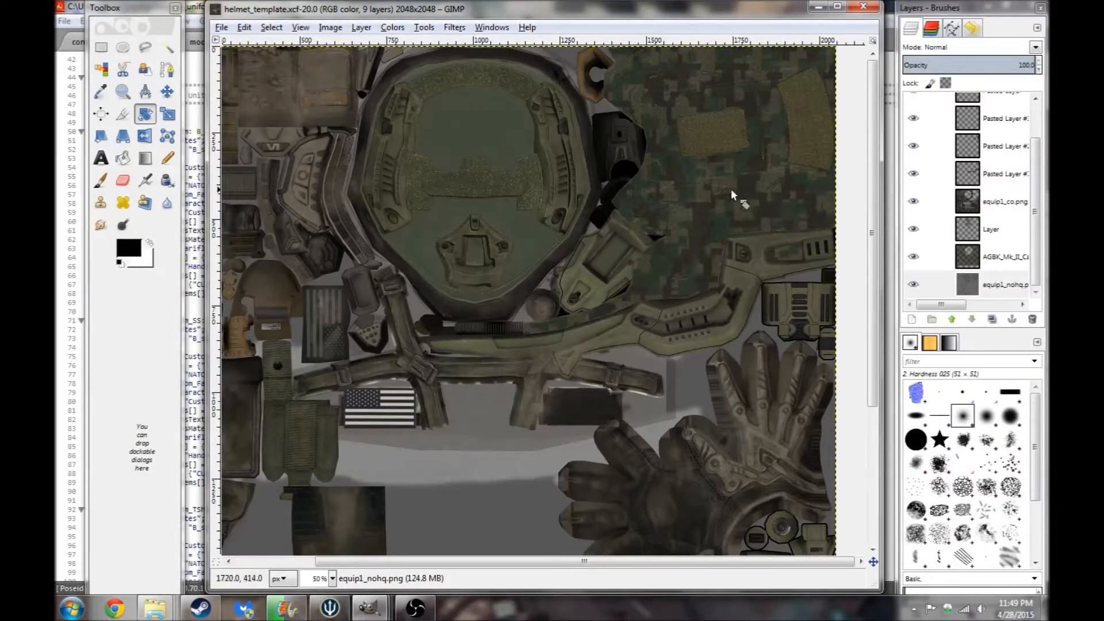
# - Toggle the camo layer's visibility in the helmet template and select the equip1_nohq normal-map layer
pyautogui.click(914, 257)
pyautogui.click(920, 282)
pyautogui.click(913, 257)
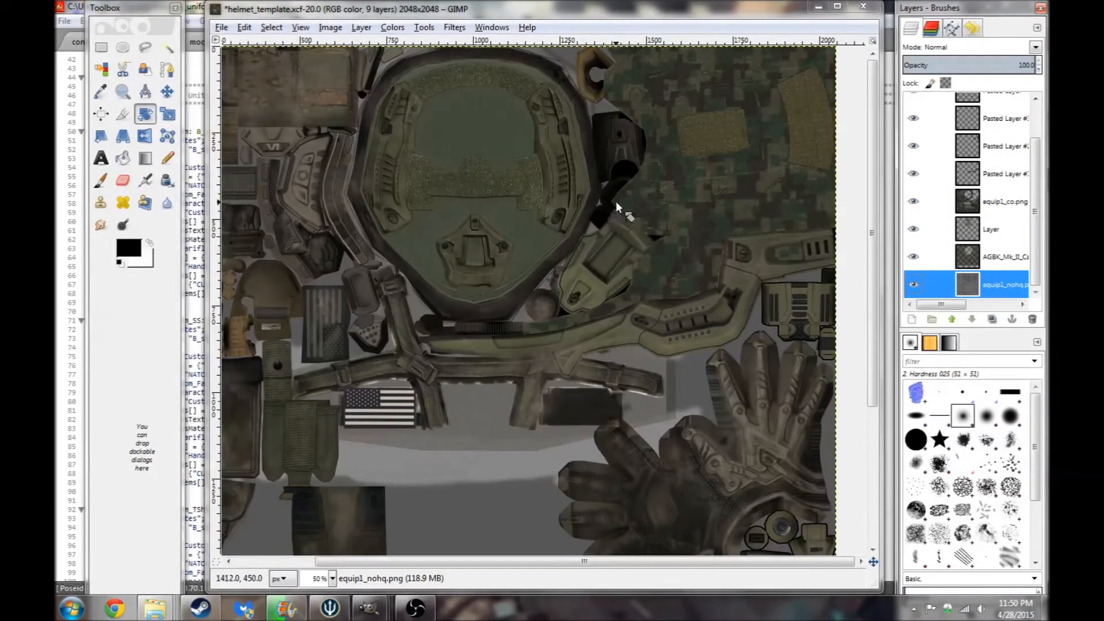
# - Switch to config.cpp and review the hiddenSelectionsMaterials entries in each uniform class
pyautogui.click(195, 14)
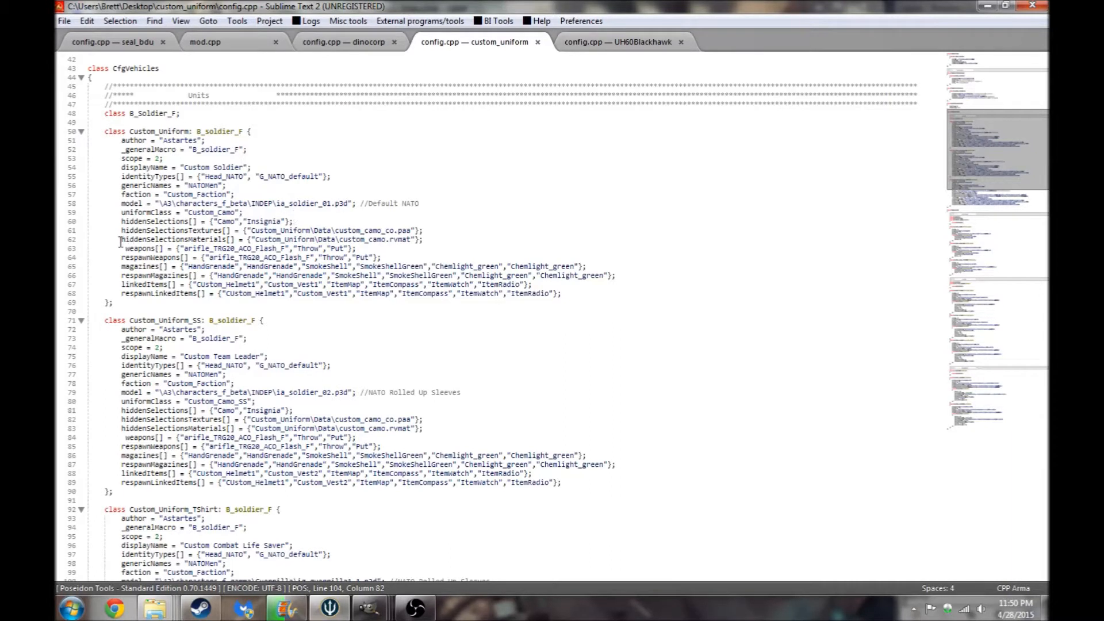
pyautogui.moveTo(122, 240); pyautogui.dragTo(424, 239)
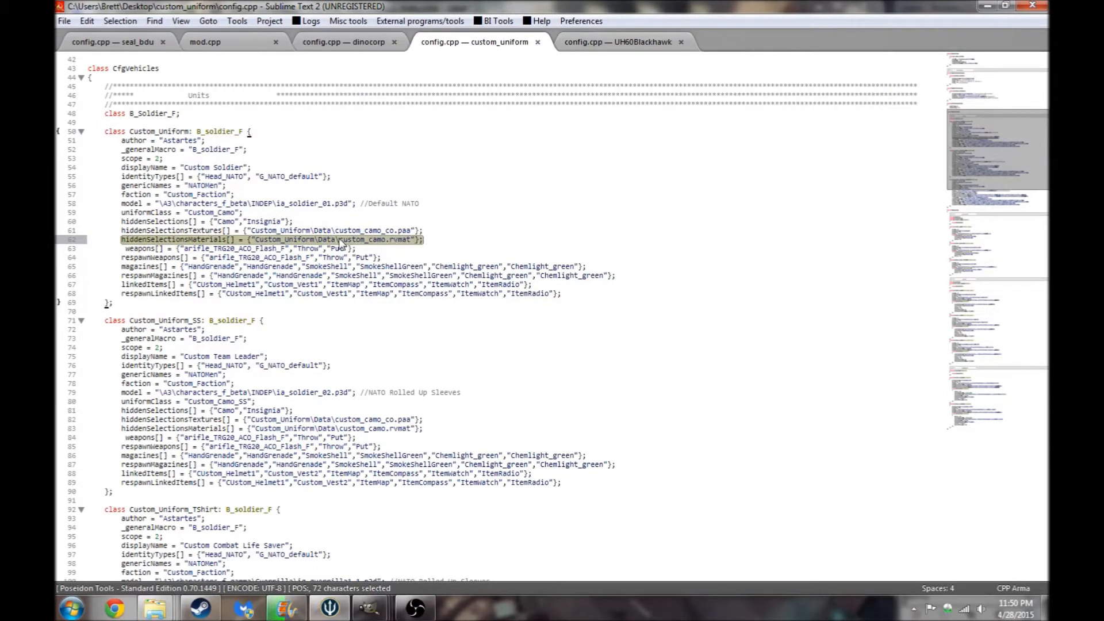
pyautogui.click(431, 239)
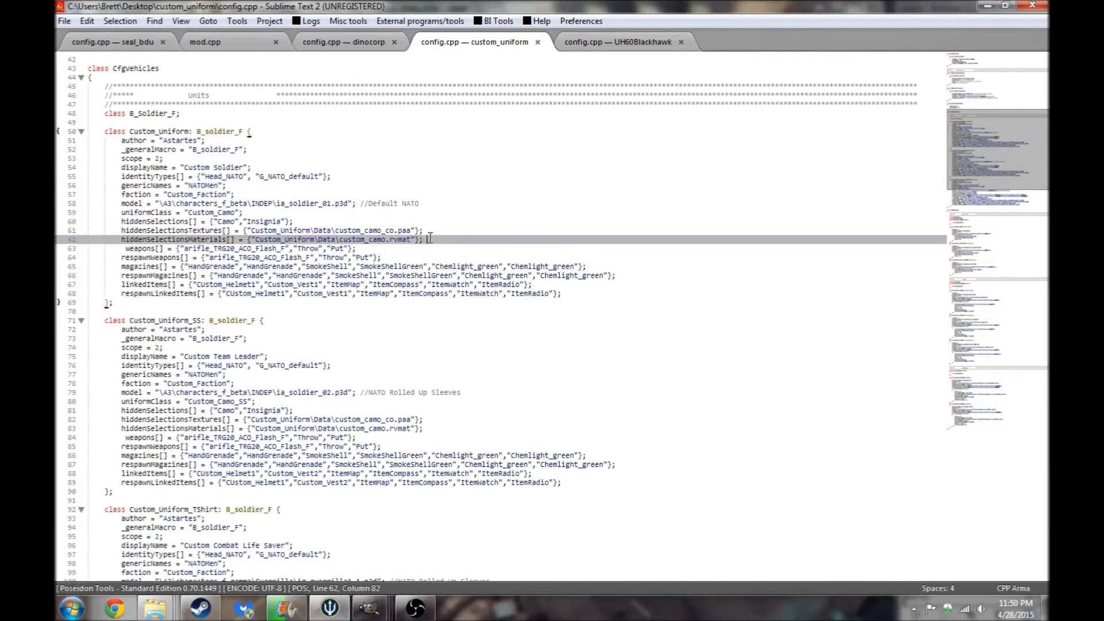
pyautogui.click(192, 366)
pyautogui.scroll(-2, 173, 385)
pyautogui.moveTo(121, 377); pyautogui.dragTo(425, 378)
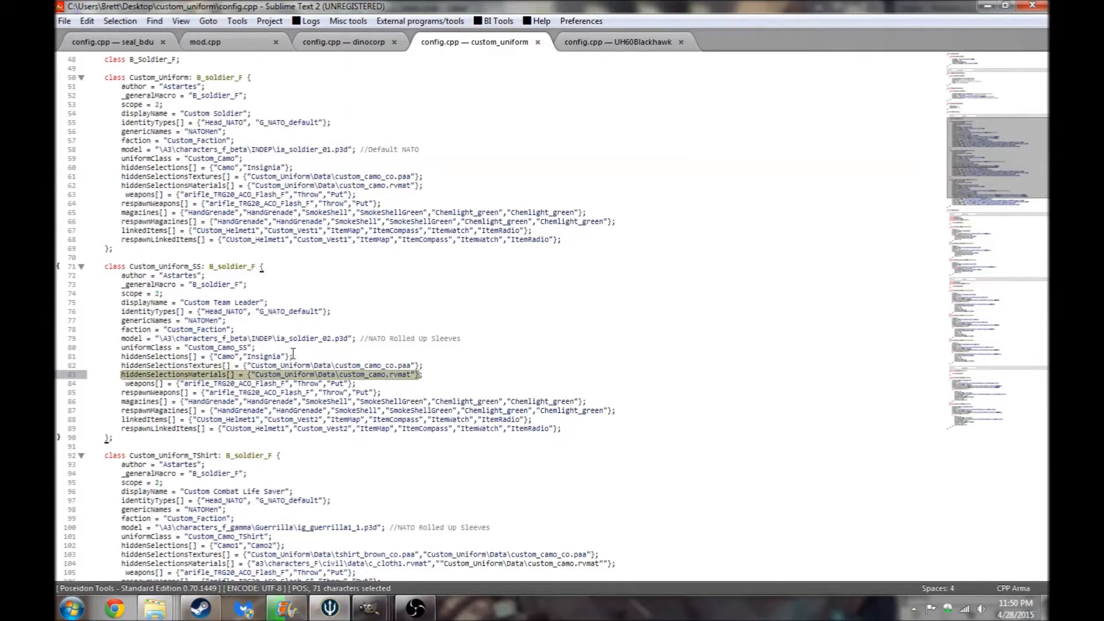
pyautogui.click(213, 545)
pyautogui.scroll(-2, 316, 443)
pyautogui.scroll(-2, 328, 451)
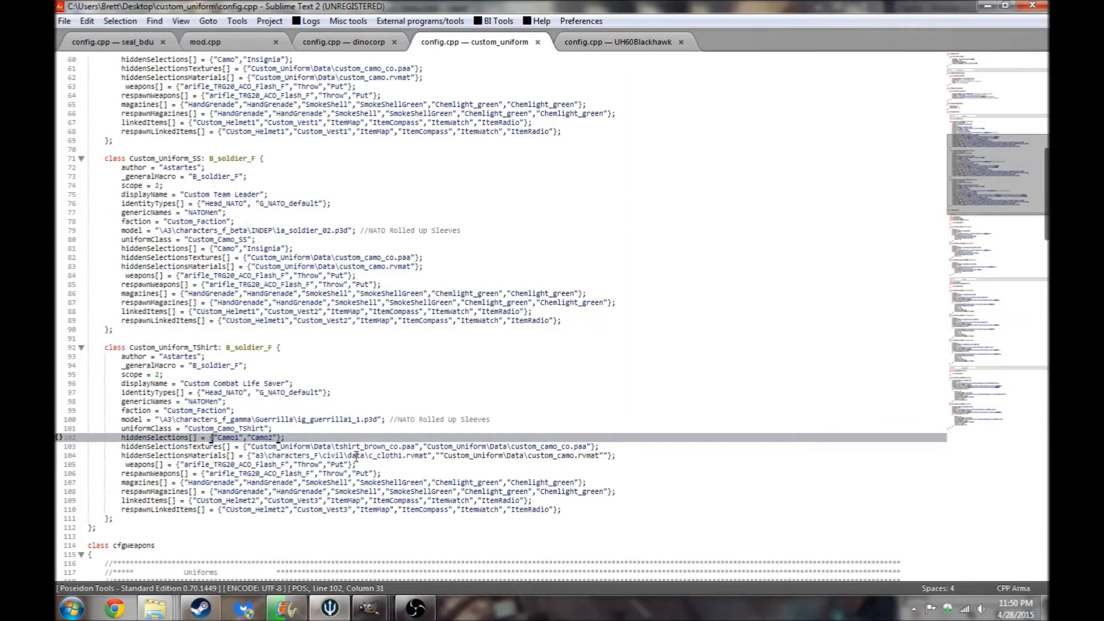
pyautogui.moveTo(250, 455); pyautogui.dragTo(422, 458)
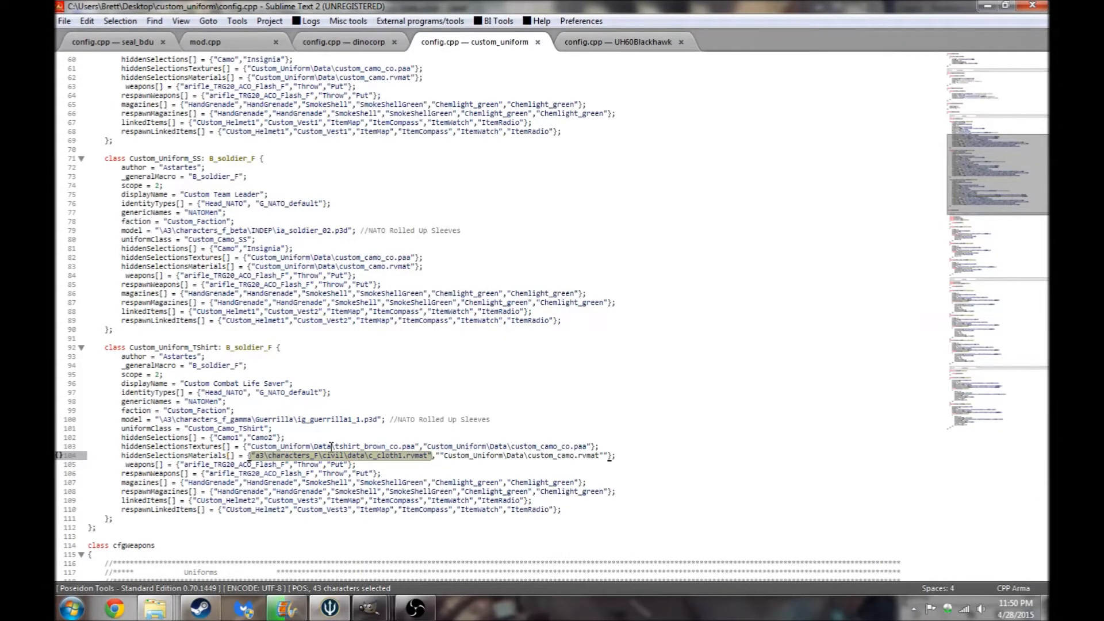
pyautogui.click(444, 460)
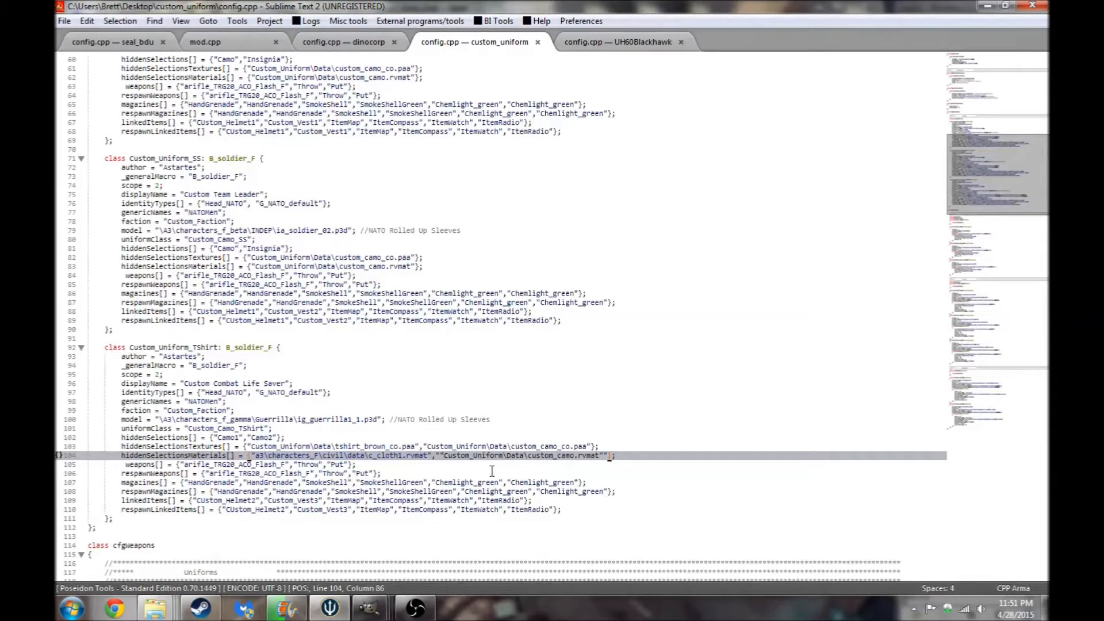
# - Correct the quotation marks in the T-shirt class's hiddenSelectionsMaterials line and save config.cpp
pyautogui.press('BackSpace')
pyautogui.click(600, 458)
pyautogui.press('BackSpace')
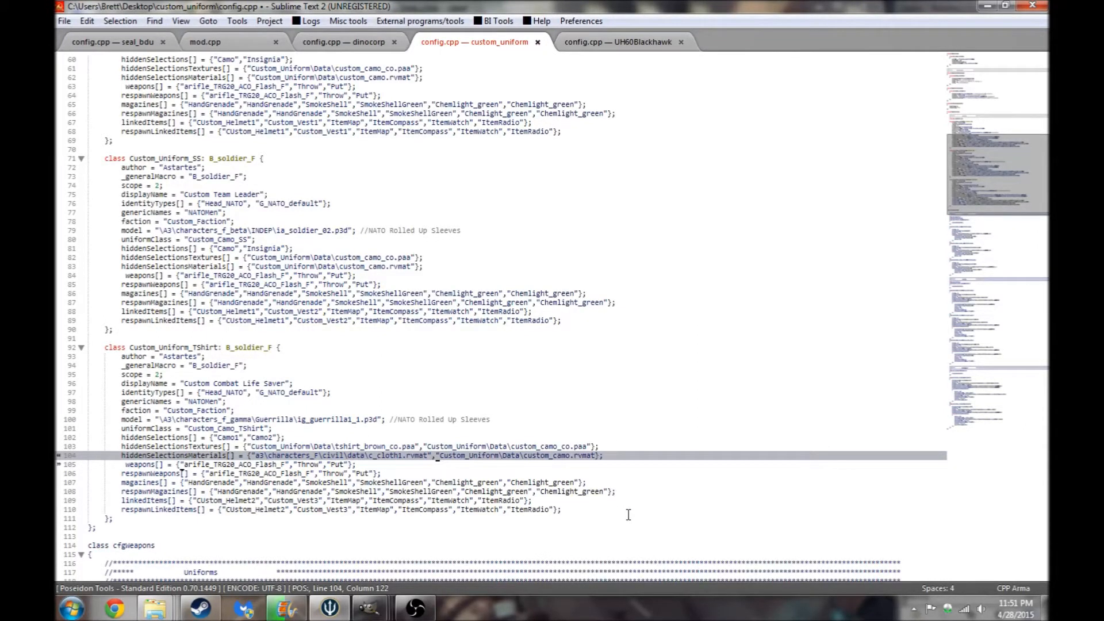
pyautogui.write('"')
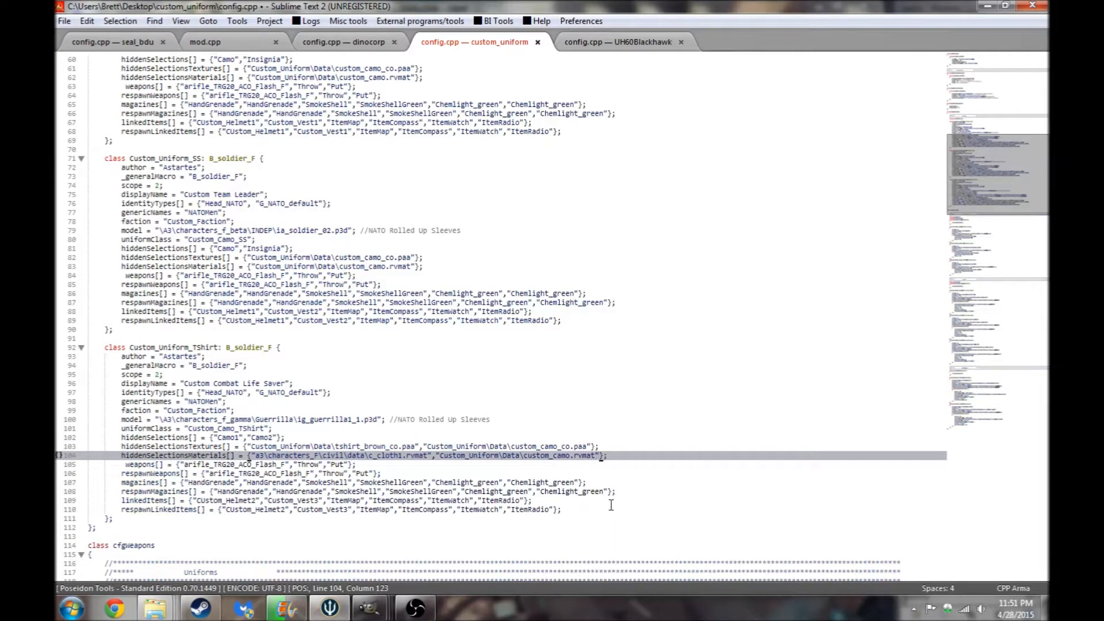
pyautogui.click(580, 457)
pyautogui.click(64, 20)
pyautogui.click(75, 143)
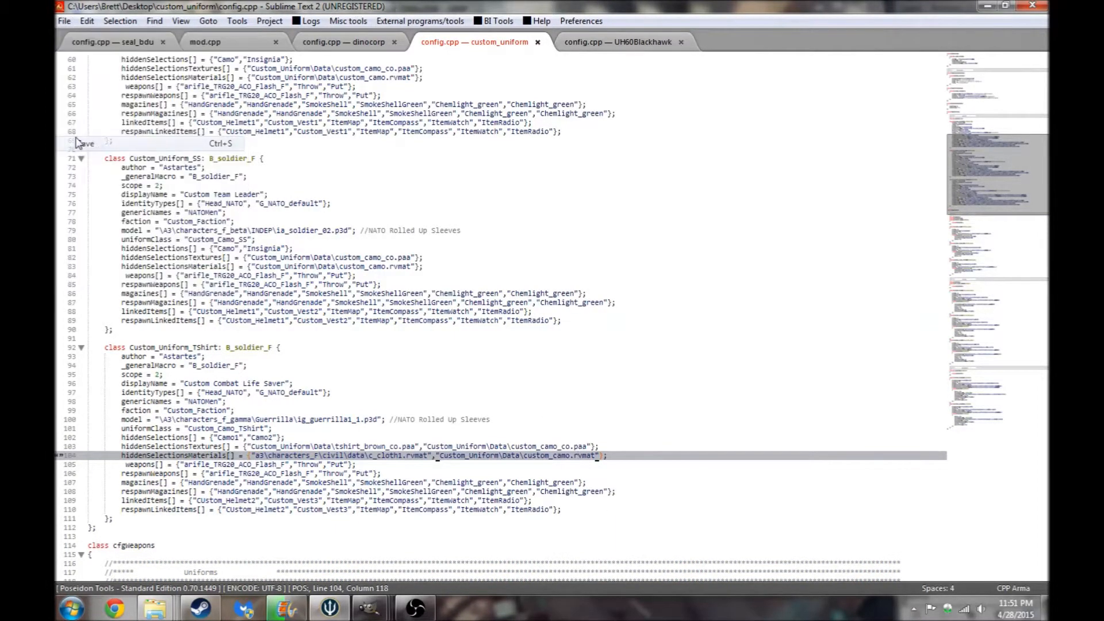
# - Scroll to the Custom_Helmet1 class and review its hiddenSelectionsMaterials entry
pyautogui.moveTo(1047, 146); pyautogui.dragTo(1040, 461)
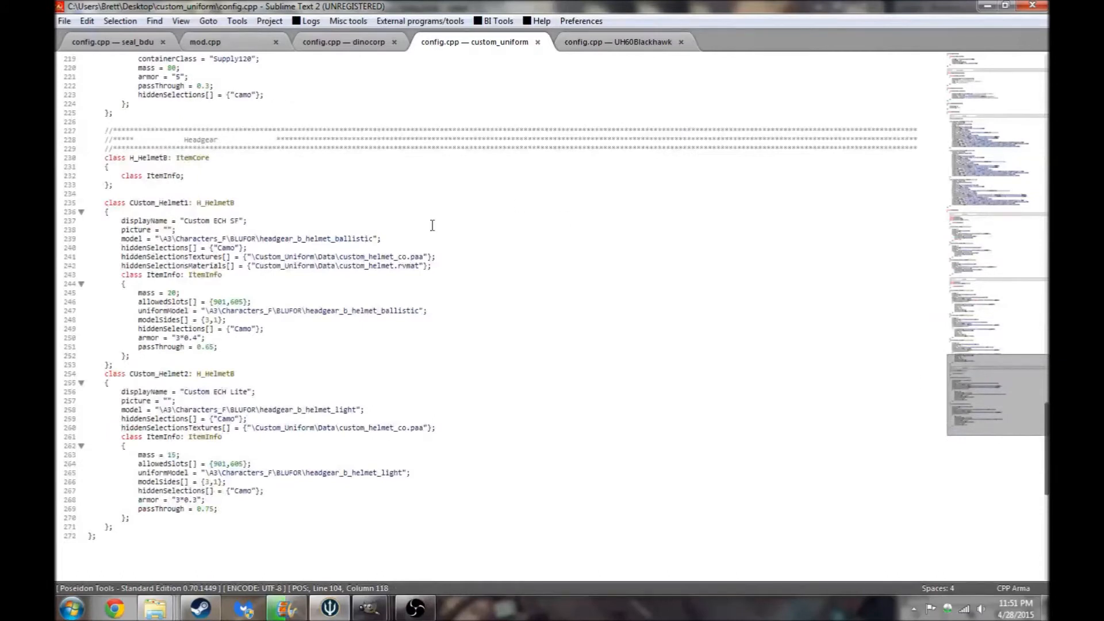
pyautogui.moveTo(196, 266); pyautogui.dragTo(426, 270)
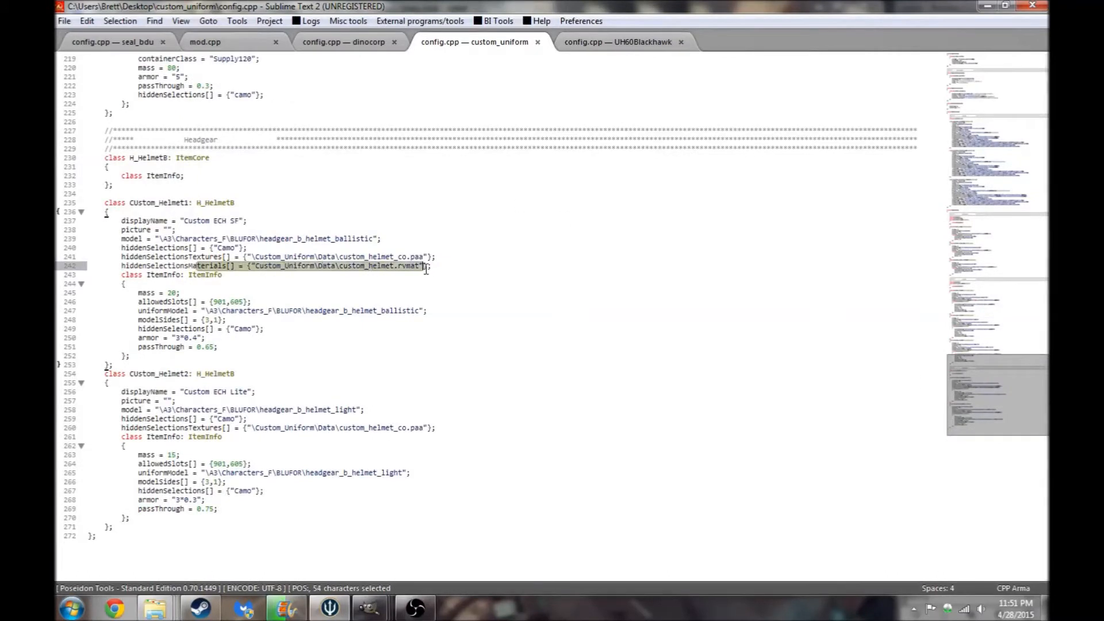
pyautogui.click(426, 269)
pyautogui.click(253, 266)
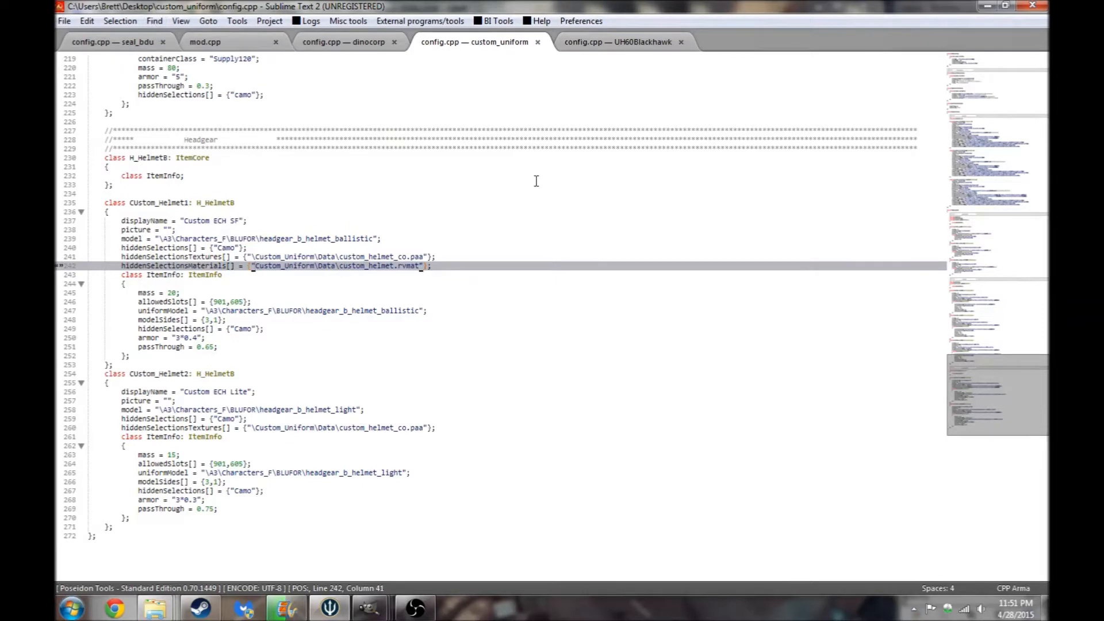
# - Bring up the Indep_Template image, hide the AGBK_Mk_II_Camo layer and show the custom_camo_nohq normal-map layer
pyautogui.click(988, 6)
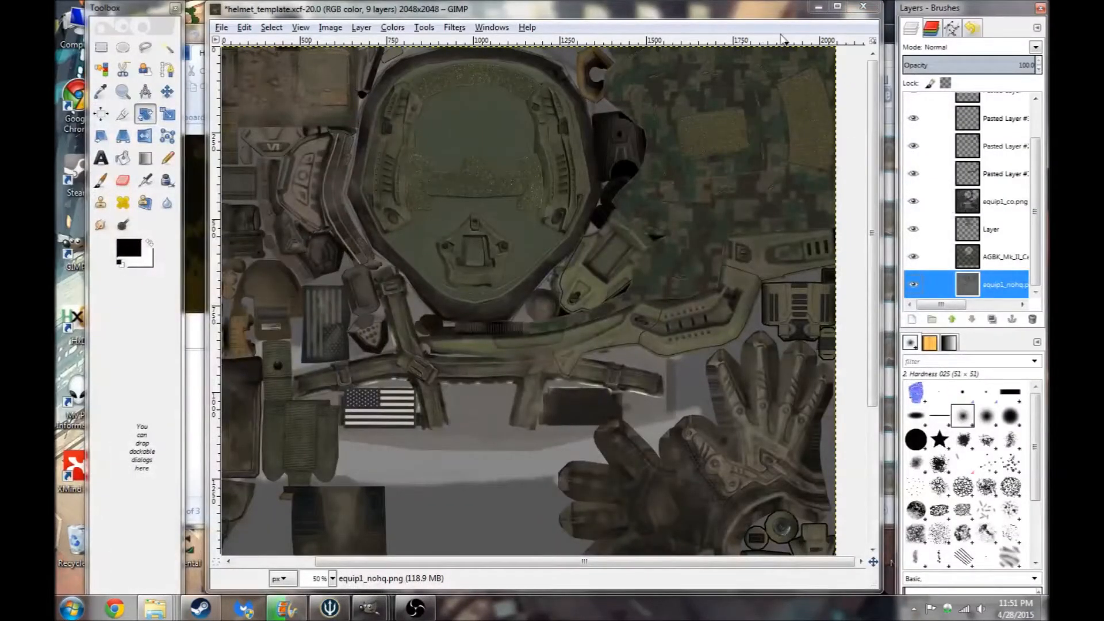
pyautogui.click(818, 7)
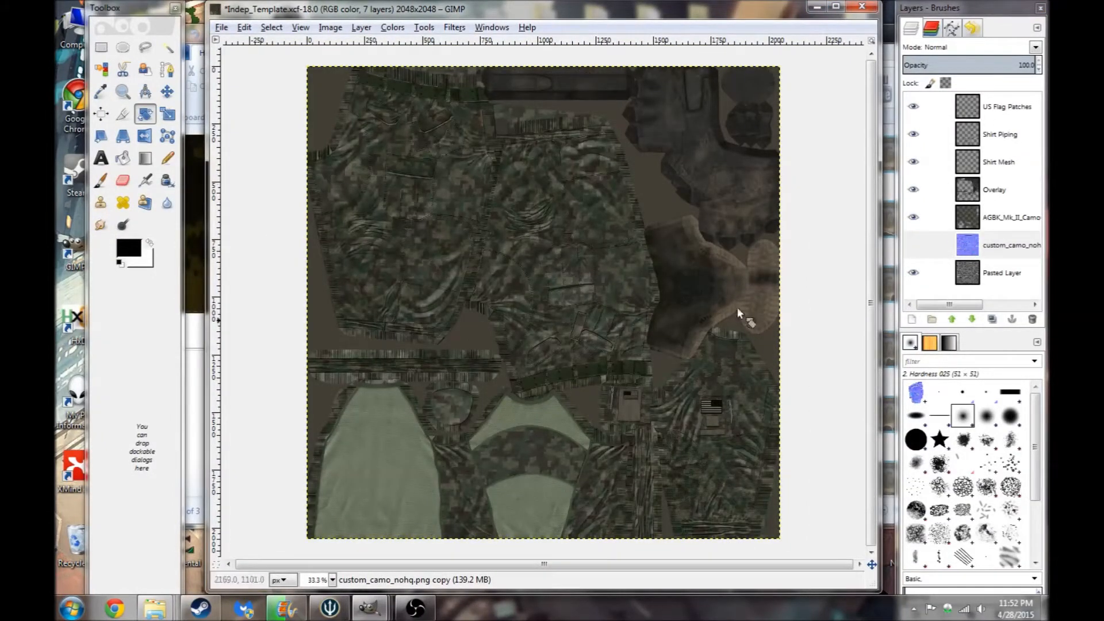
pyautogui.click(922, 245)
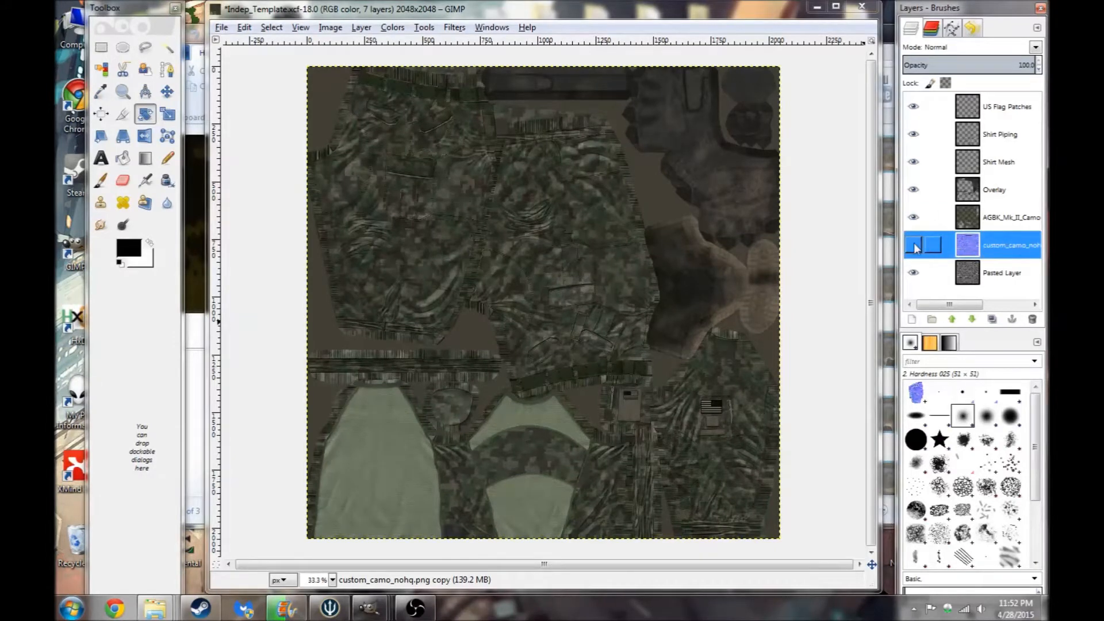
pyautogui.click(913, 217)
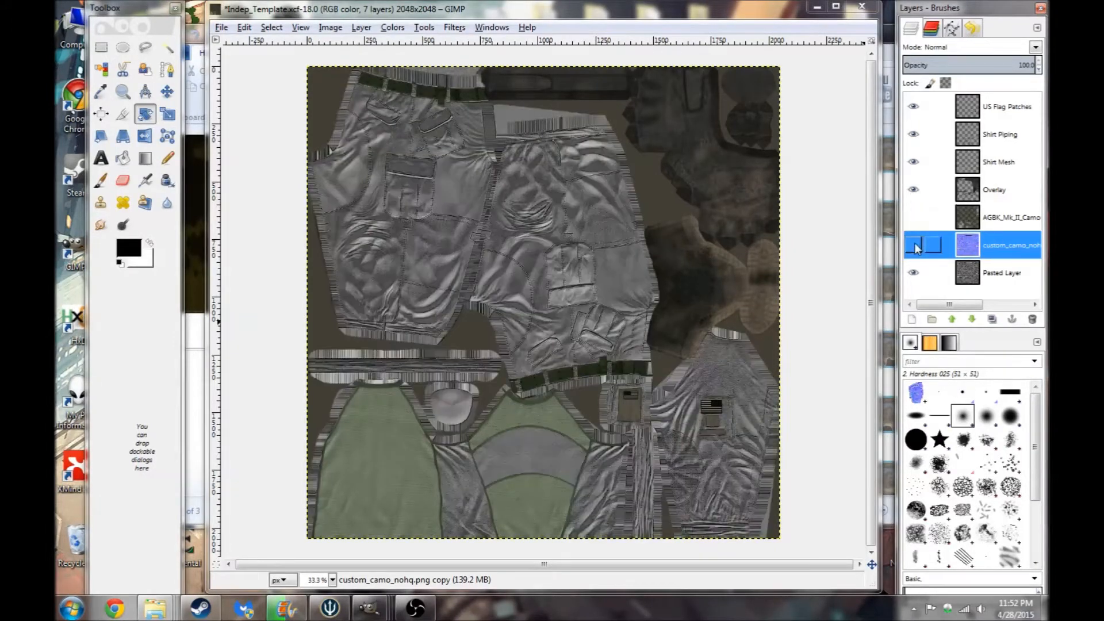
pyautogui.click(913, 245)
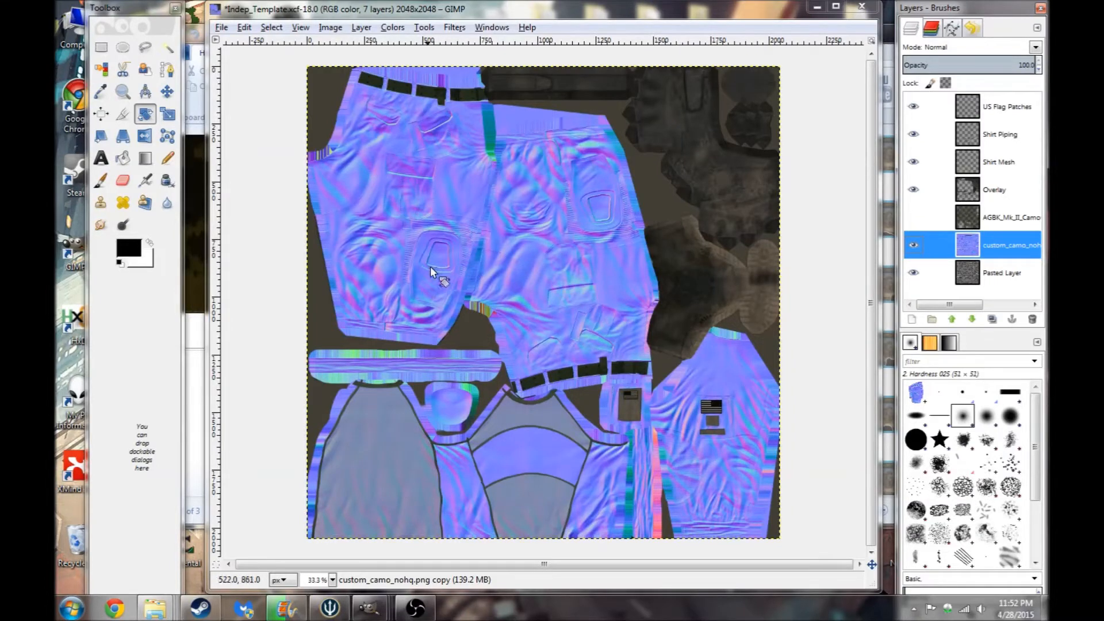
# - Zoom into the pocket area of the normal map and switch to the Untitled normal-map image
pyautogui.scroll(1, 430, 278)
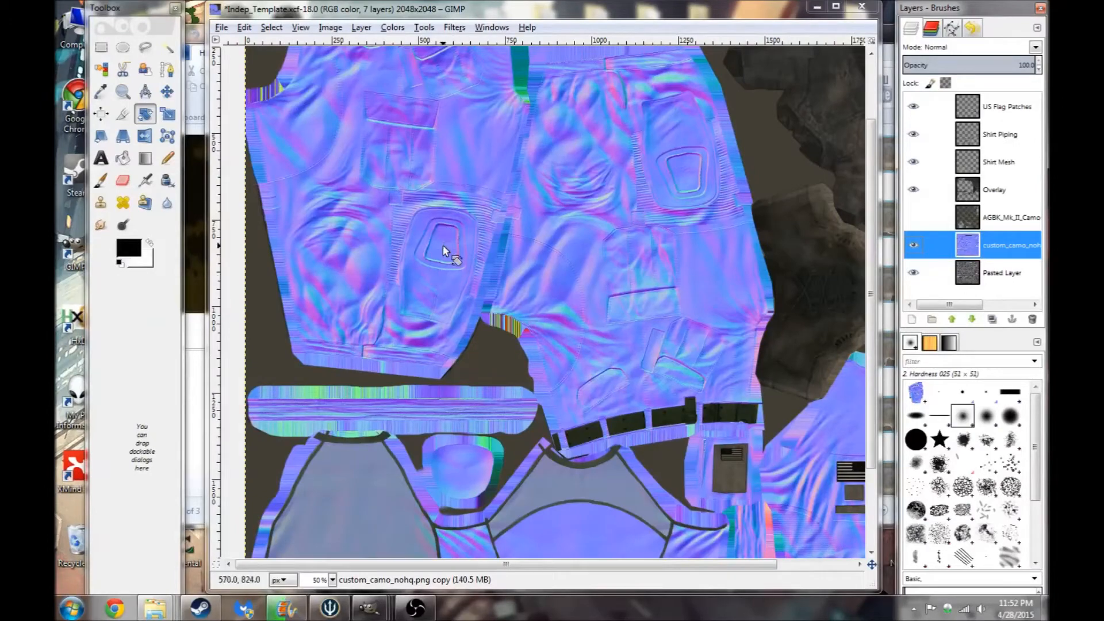
pyautogui.scroll(2, 401, 240)
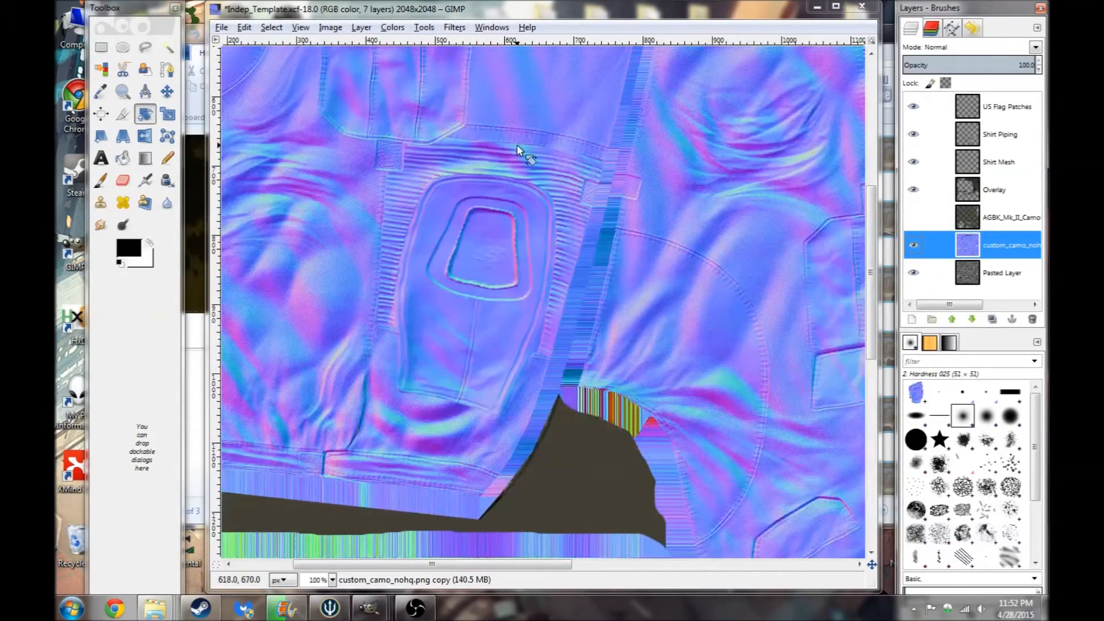
pyautogui.click(377, 609)
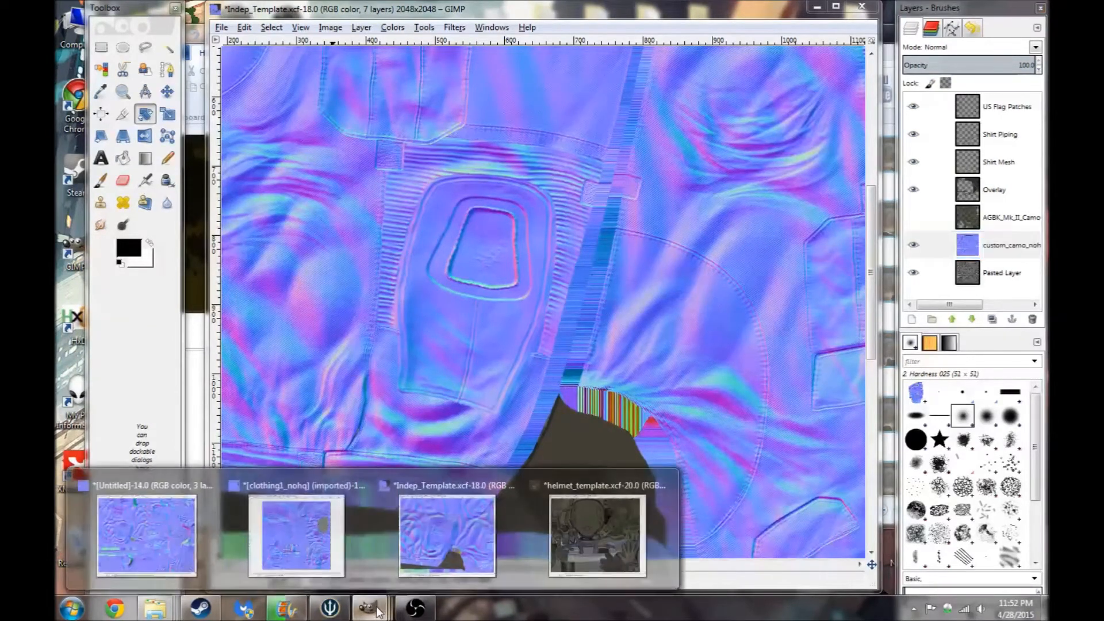
pyautogui.click(147, 537)
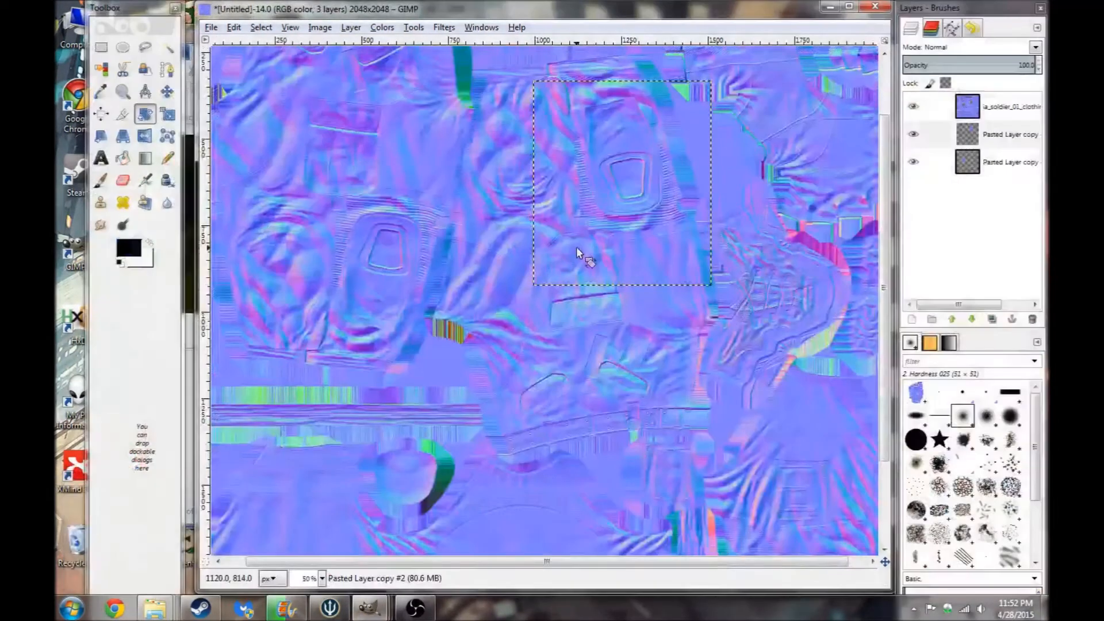
pyautogui.scroll(-1, 471, 194)
pyautogui.scroll(1, 470, 194)
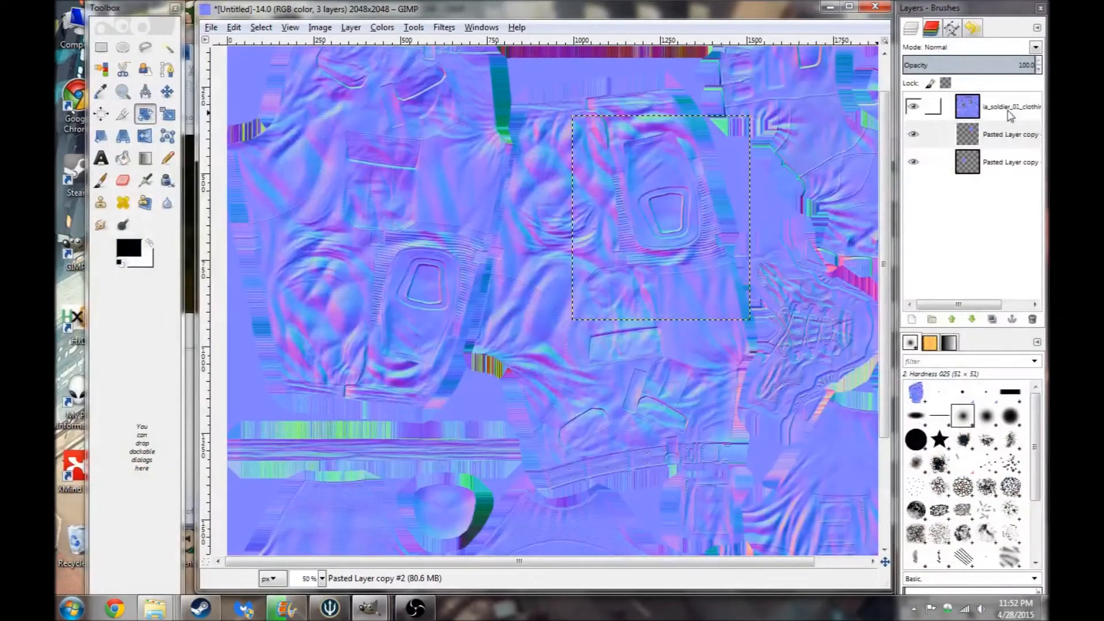
# - Toggle the Pasted Layer copy layers' visibility to compare them with the ia_soldier_01_clothing_nohq layer
pyautogui.click(913, 134)
pyautogui.click(913, 163)
pyautogui.click(996, 109)
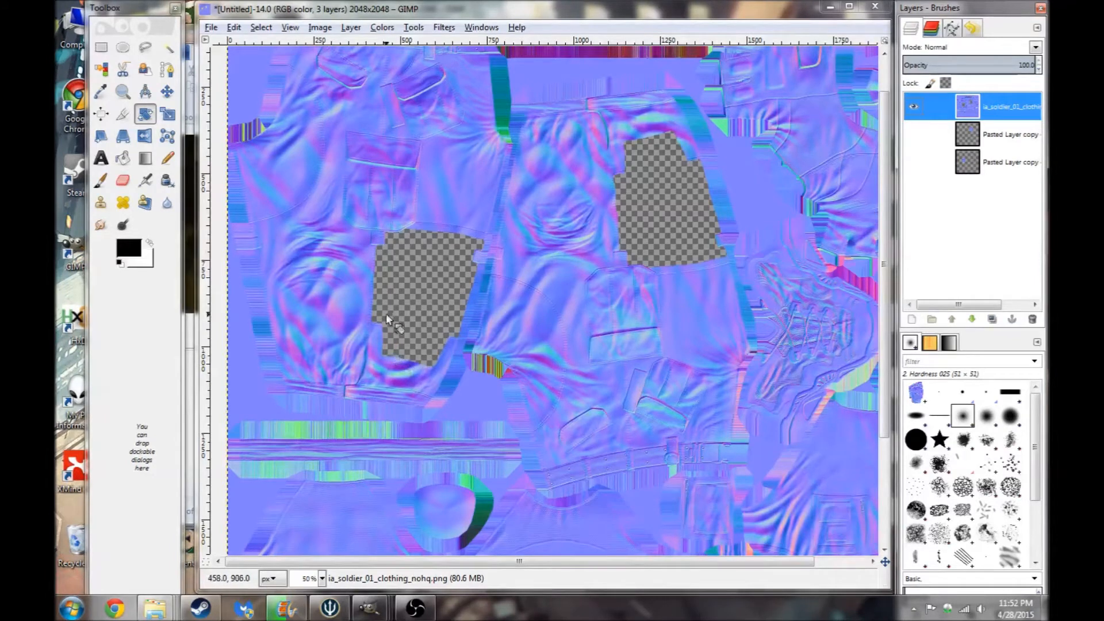
pyautogui.click(913, 134)
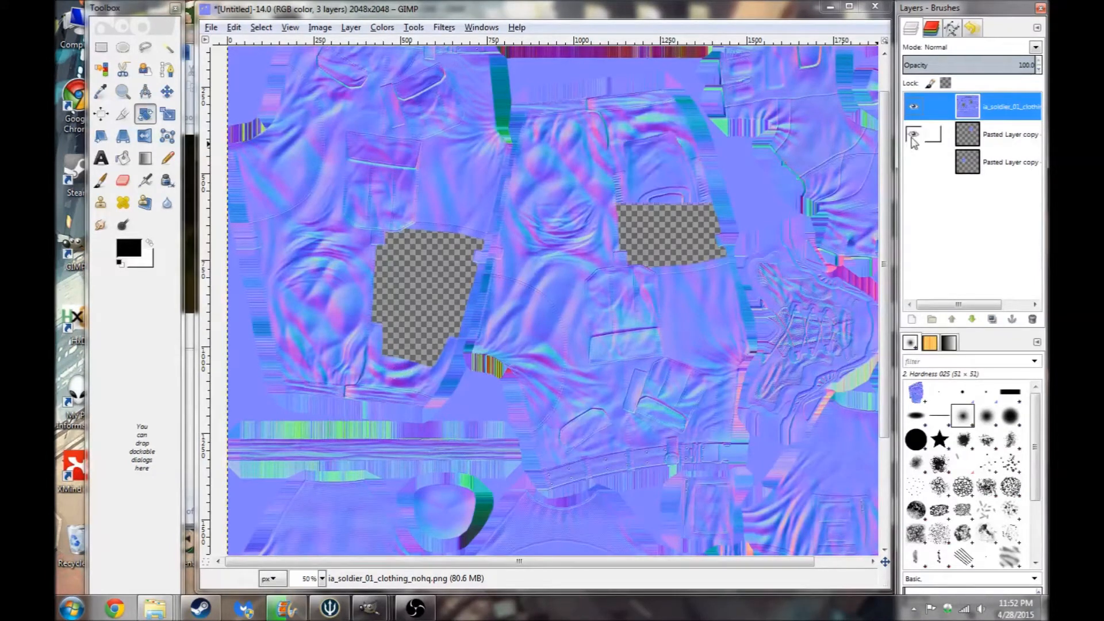
pyautogui.click(914, 162)
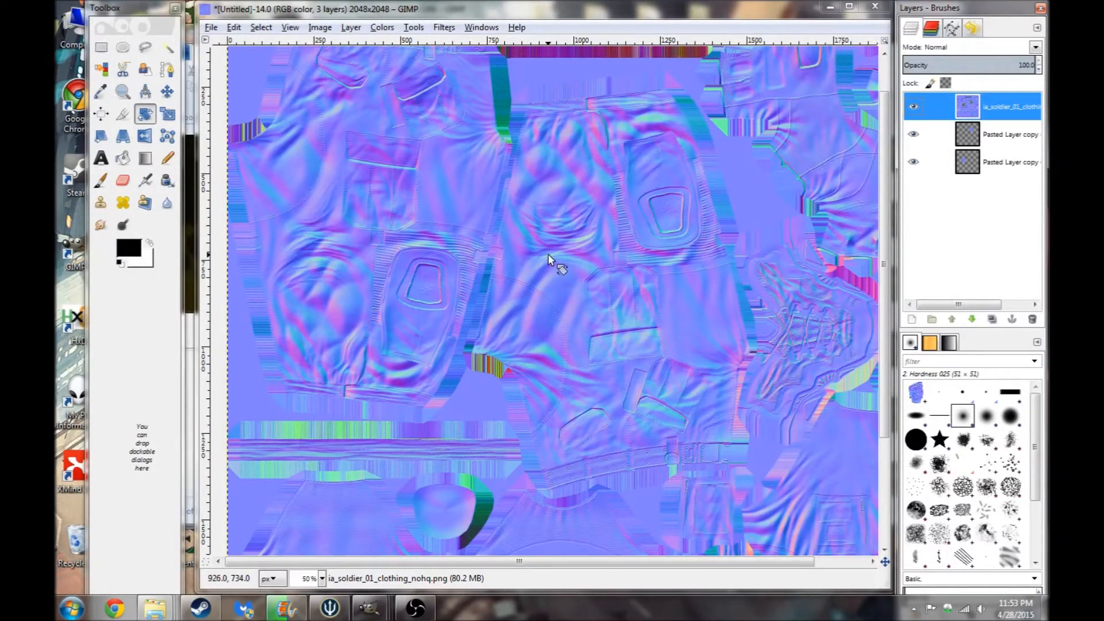
# - Check the clothing1_nohq image and return to the Untitled image
pyautogui.scroll(2, 483, 115)
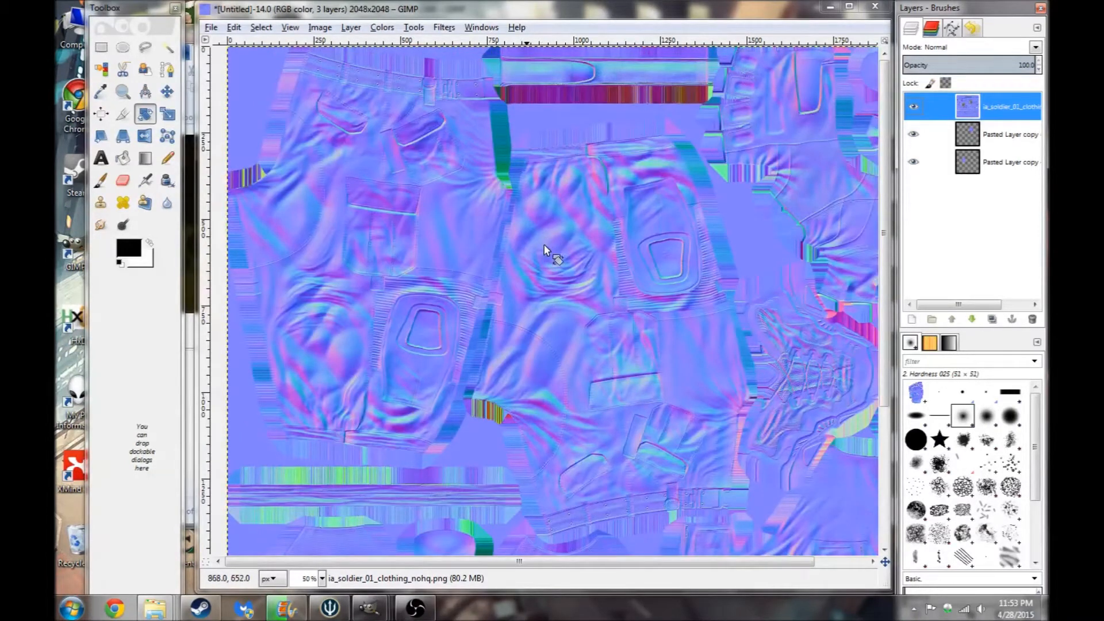
pyautogui.click(164, 613)
pyautogui.moveTo(369, 608)
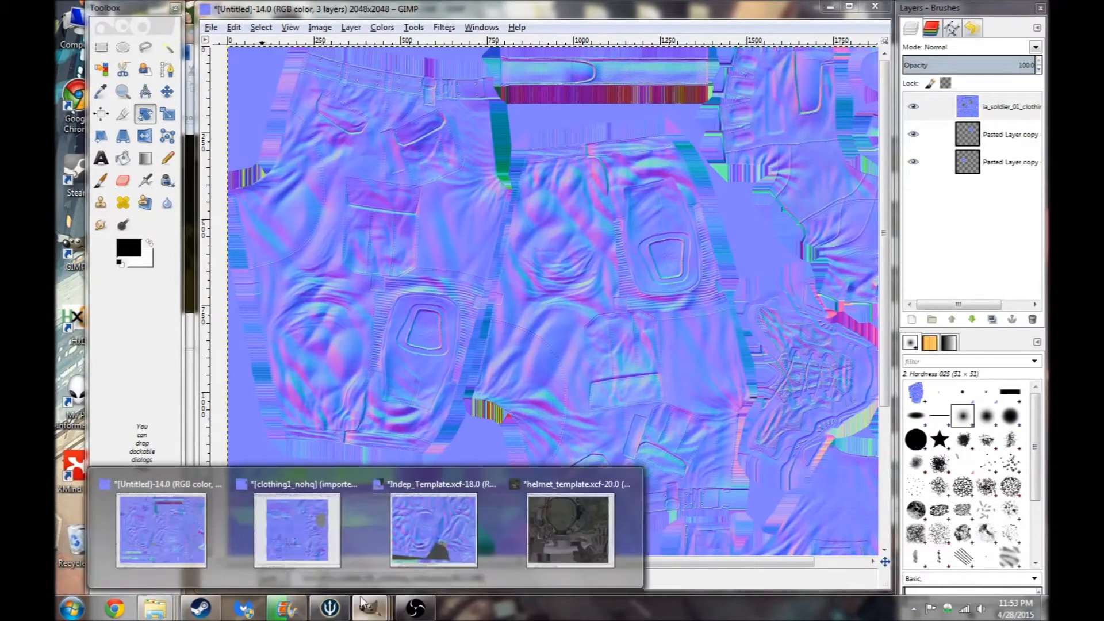
pyautogui.click(319, 527)
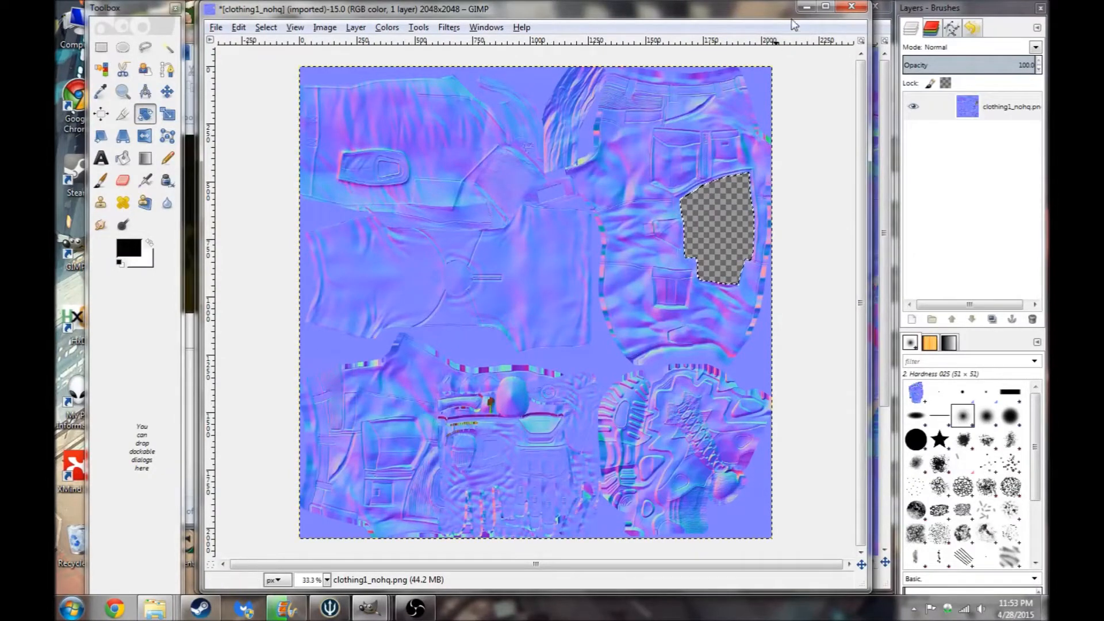
pyautogui.click(806, 5)
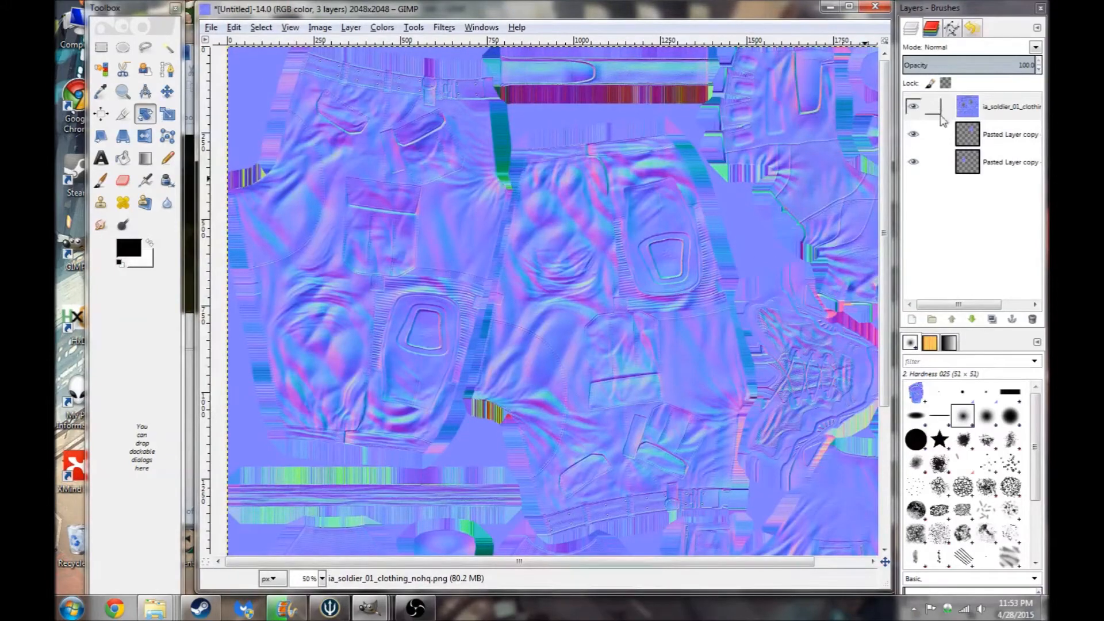
# - Duplicate the bottom Pasted Layer copy and move the duplicate to the top of the layer stack
pyautogui.click(1005, 162)
pyautogui.rightClick(1006, 163)
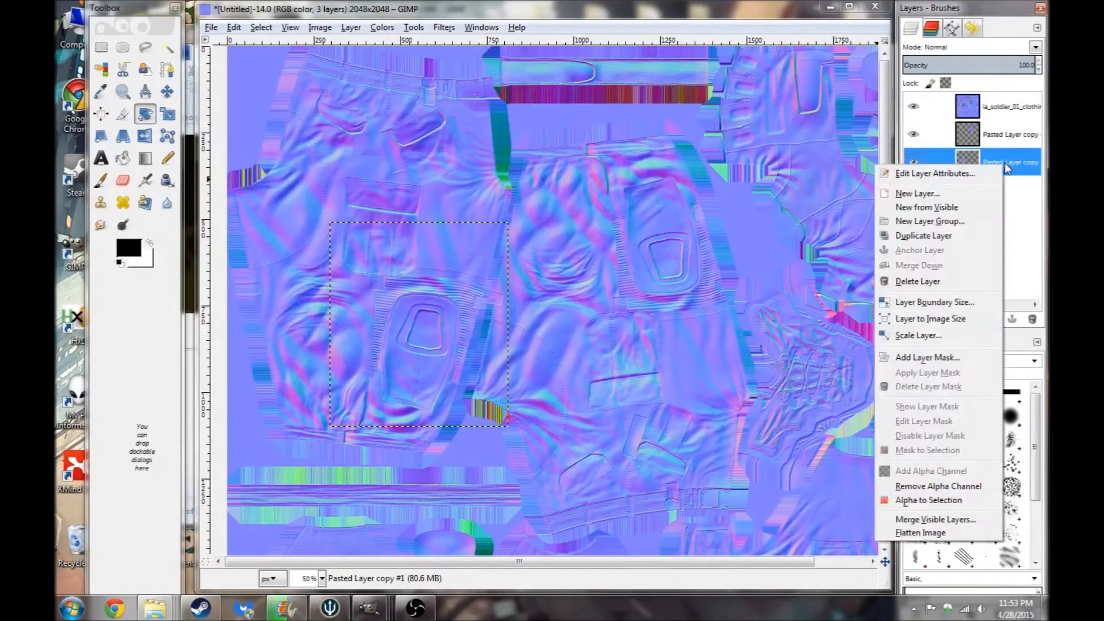
pyautogui.click(931, 235)
pyautogui.moveTo(1003, 165); pyautogui.dragTo(1003, 104)
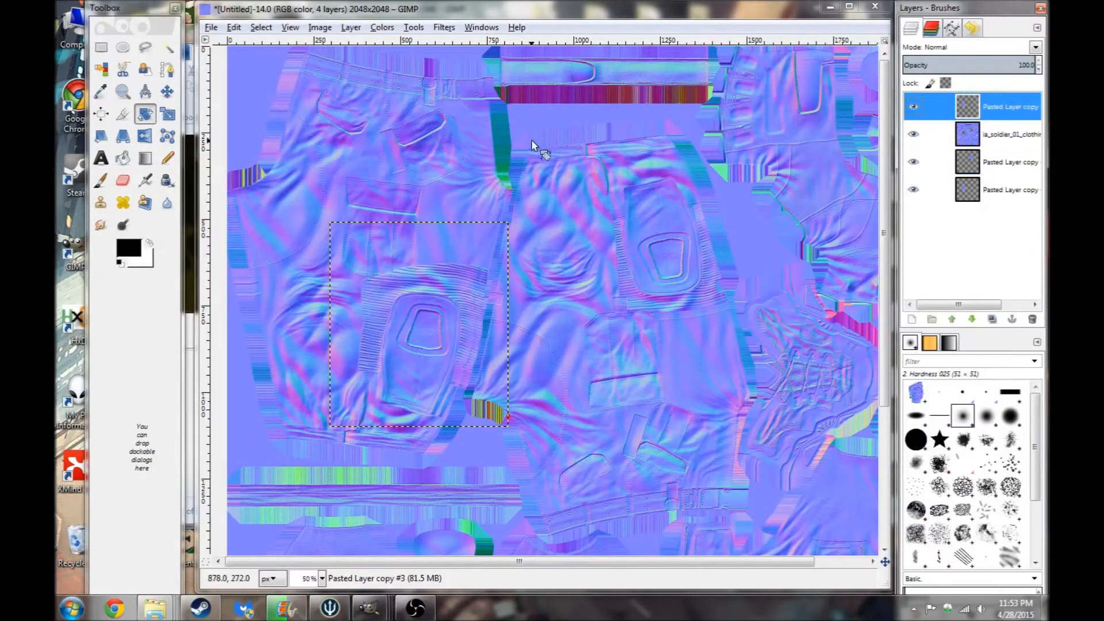
# - Toggle the visibility of the lower layers off and back on to check the duplicated patch
pyautogui.click(914, 134)
pyautogui.click(914, 162)
pyautogui.click(913, 189)
pyautogui.click(913, 189)
pyautogui.click(913, 161)
pyautogui.click(913, 134)
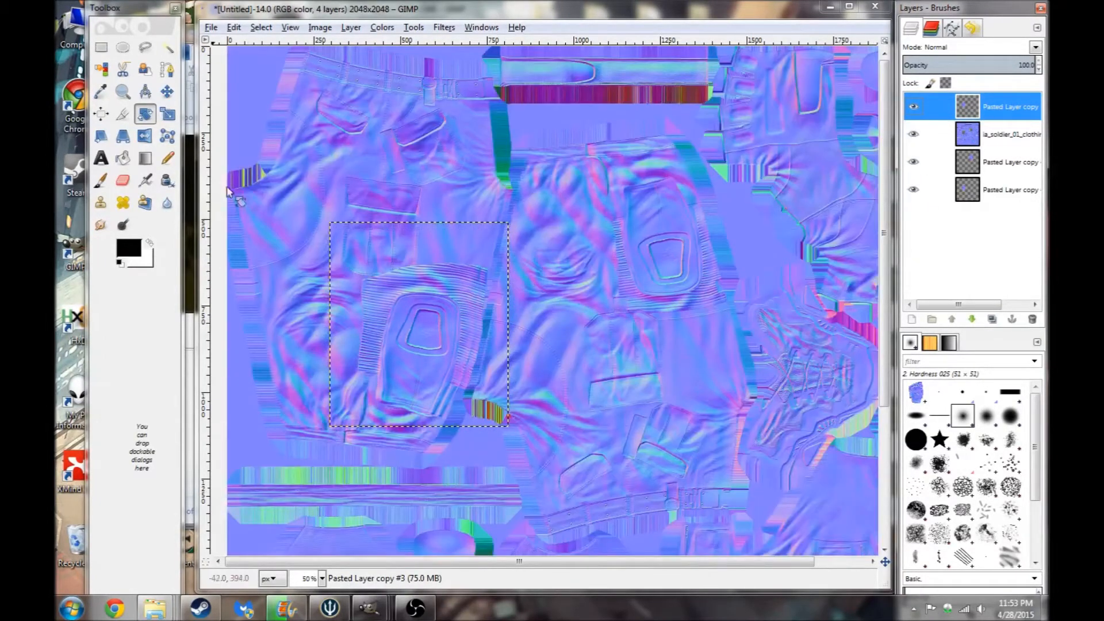
# - Move the duplicated pocket patch layer onto the right-hand pocket area of the normal map
pyautogui.click(145, 135)
pyautogui.click(417, 346)
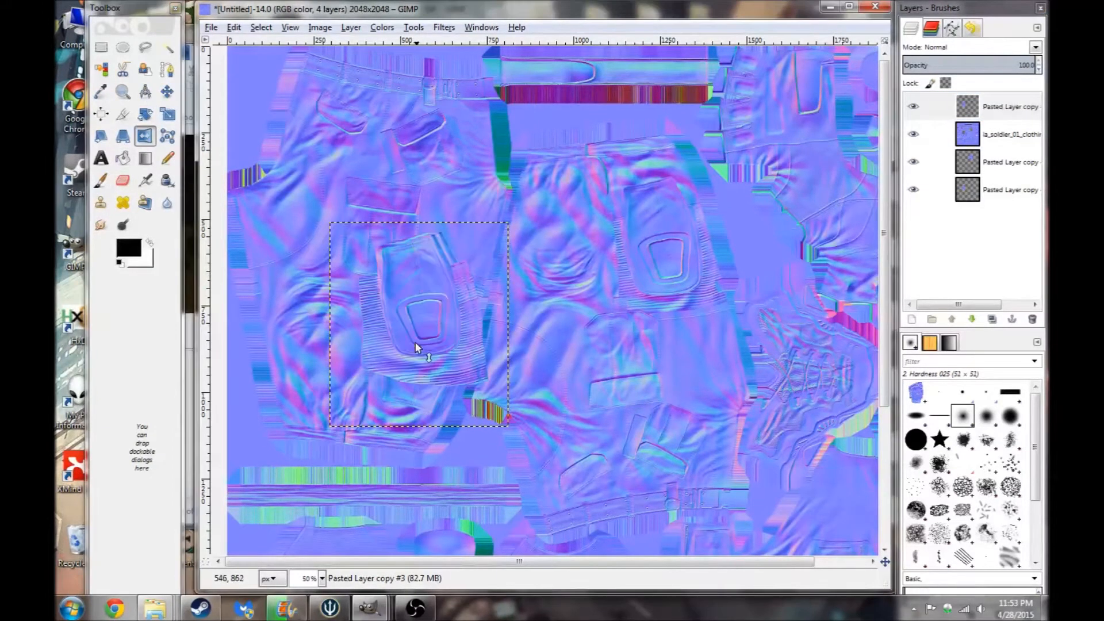
pyautogui.press('m')
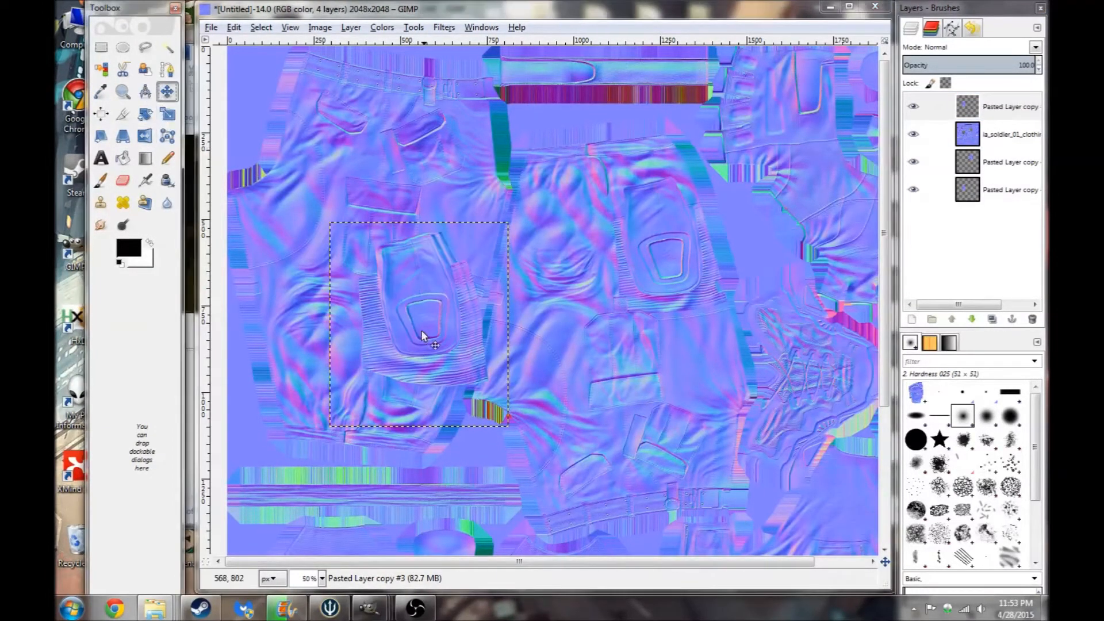
pyautogui.moveTo(463, 311); pyautogui.dragTo(761, 243)
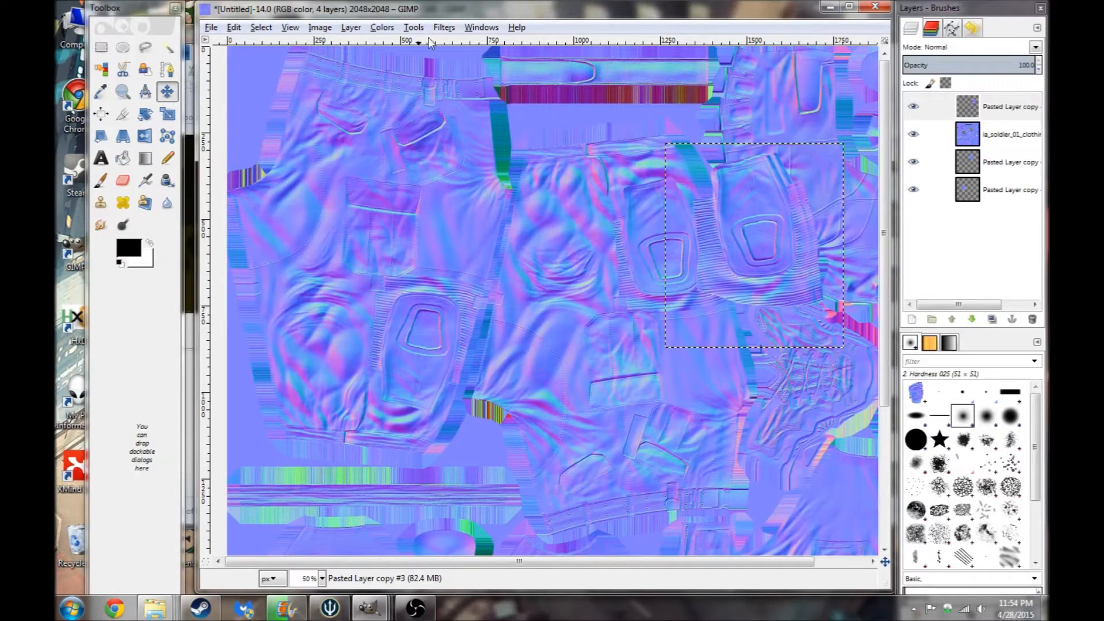
# - Try inverting the moved patch's colours, then undo the inversions
pyautogui.click(382, 27)
pyautogui.click(408, 216)
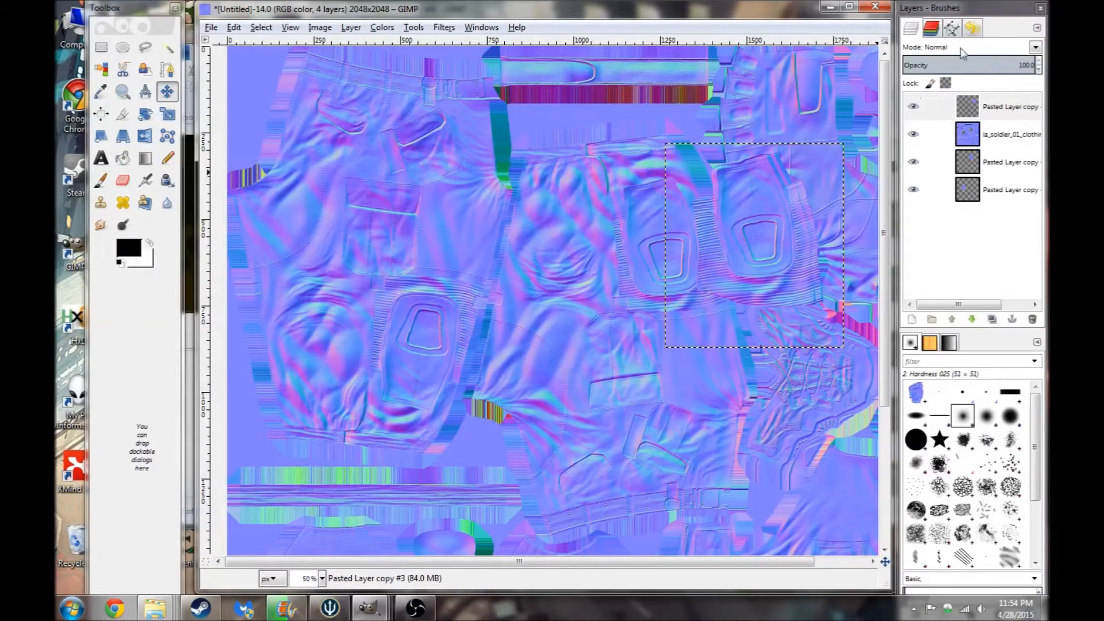
pyautogui.click(933, 28)
pyautogui.click(980, 63)
pyautogui.click(974, 109)
pyautogui.click(968, 134)
pyautogui.click(913, 34)
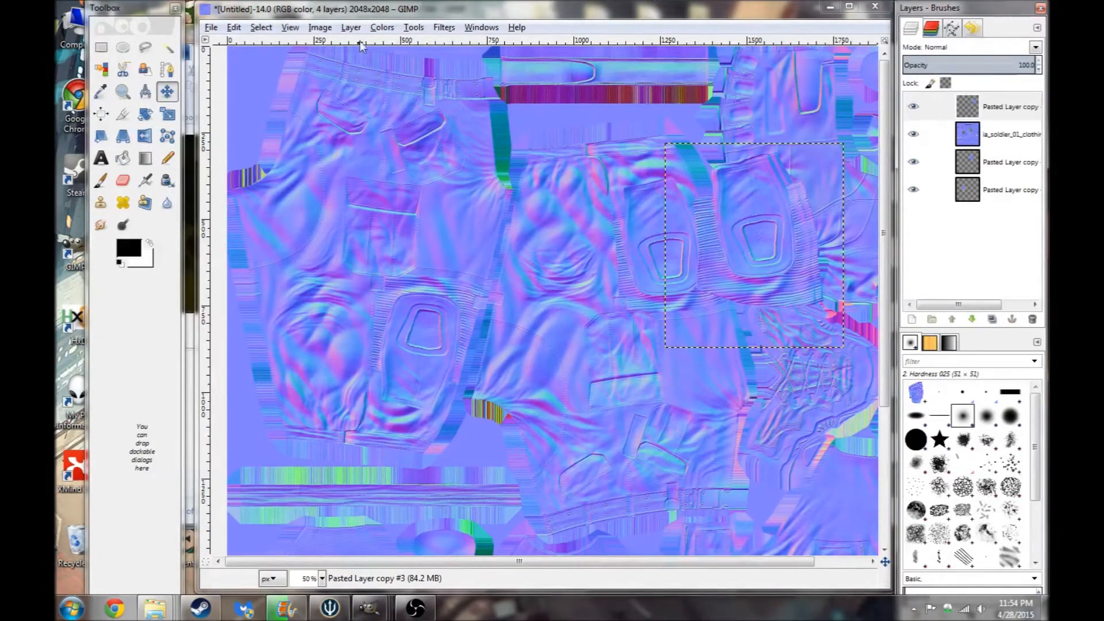
pyautogui.click(375, 30)
pyautogui.click(403, 200)
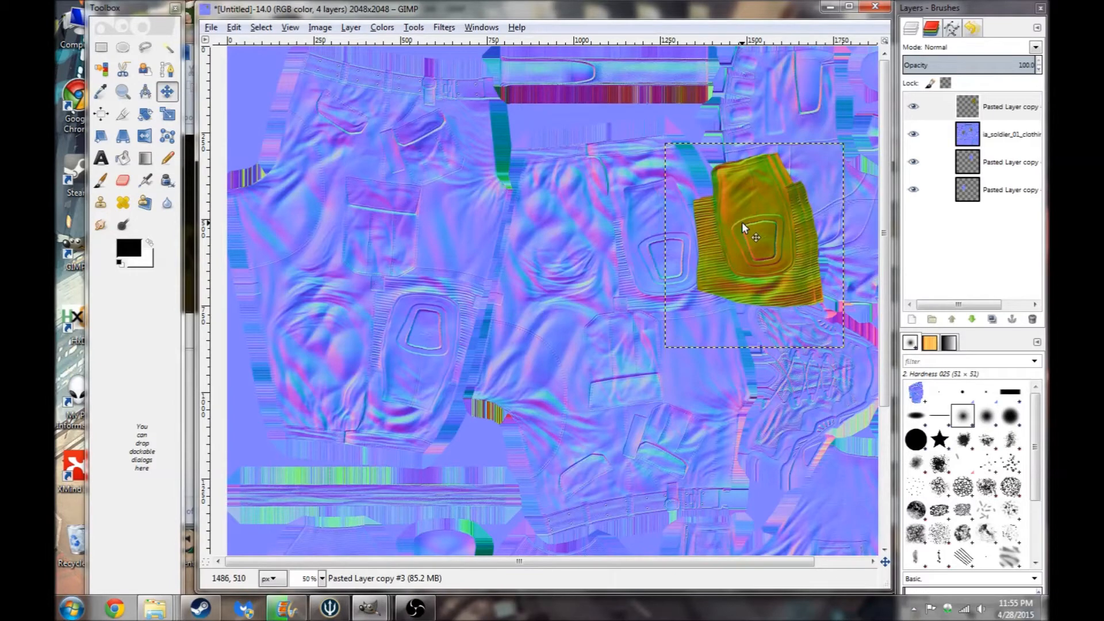
pyautogui.hotkey('ctrl', 'z')
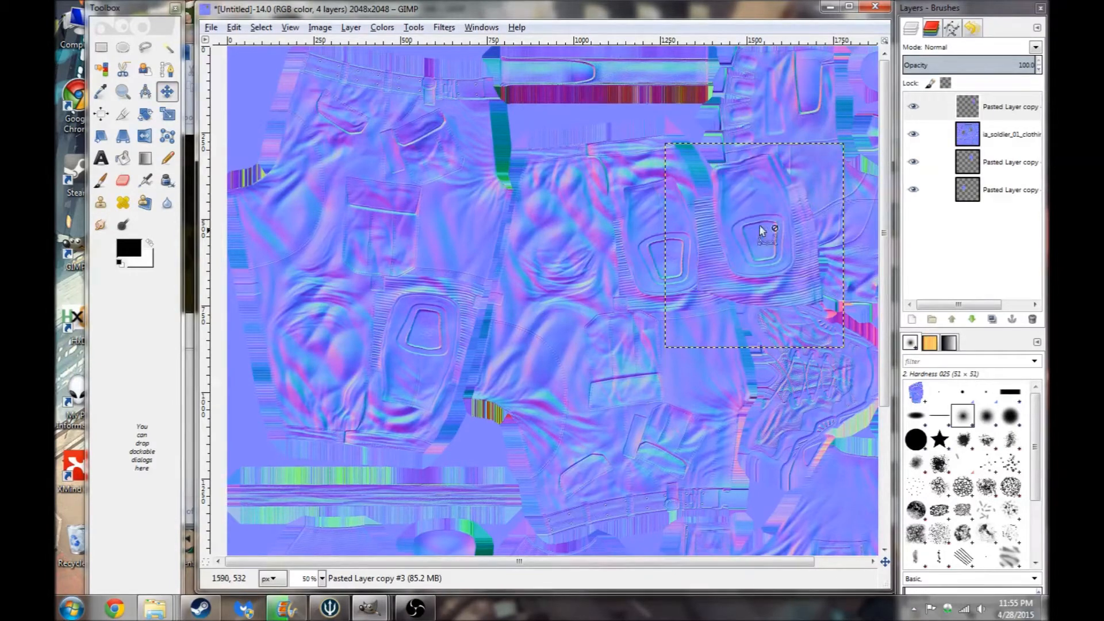
pyautogui.hotkey('ctrl', 'z')
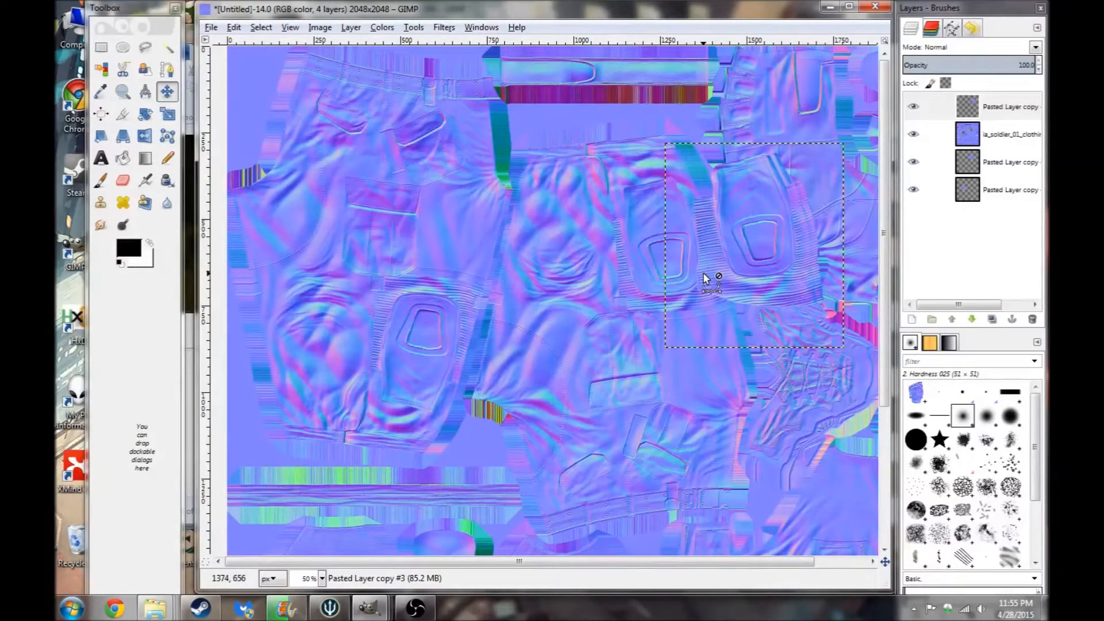
# - Invert only the Green channel of the moved patch, then reactivate all channels
pyautogui.click(934, 29)
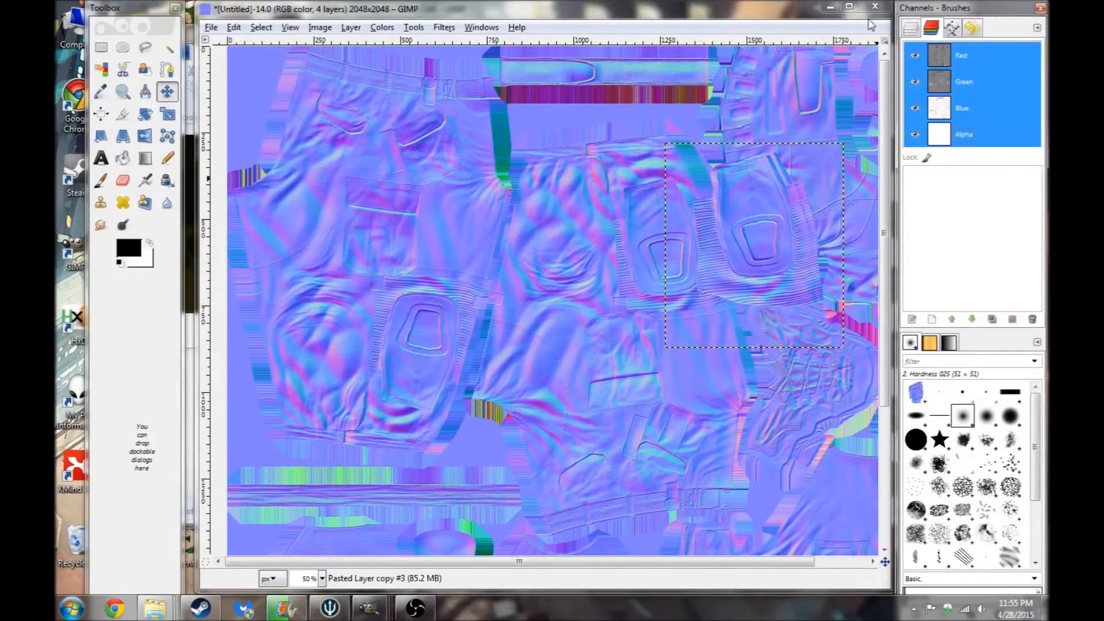
pyautogui.click(954, 59)
pyautogui.click(985, 108)
pyautogui.click(985, 134)
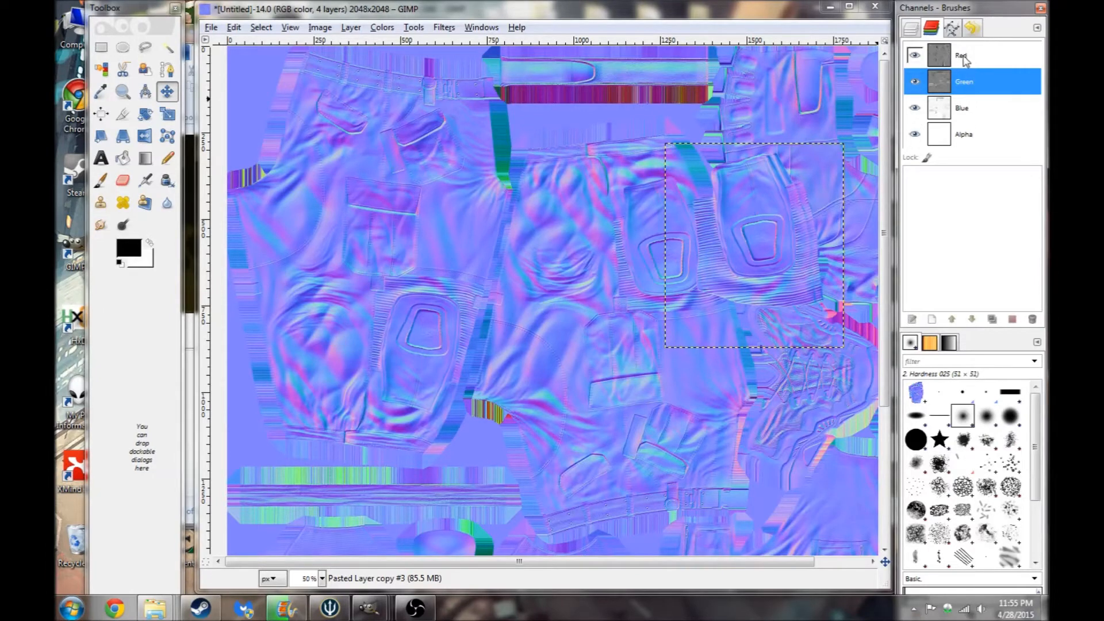
pyautogui.click(967, 83)
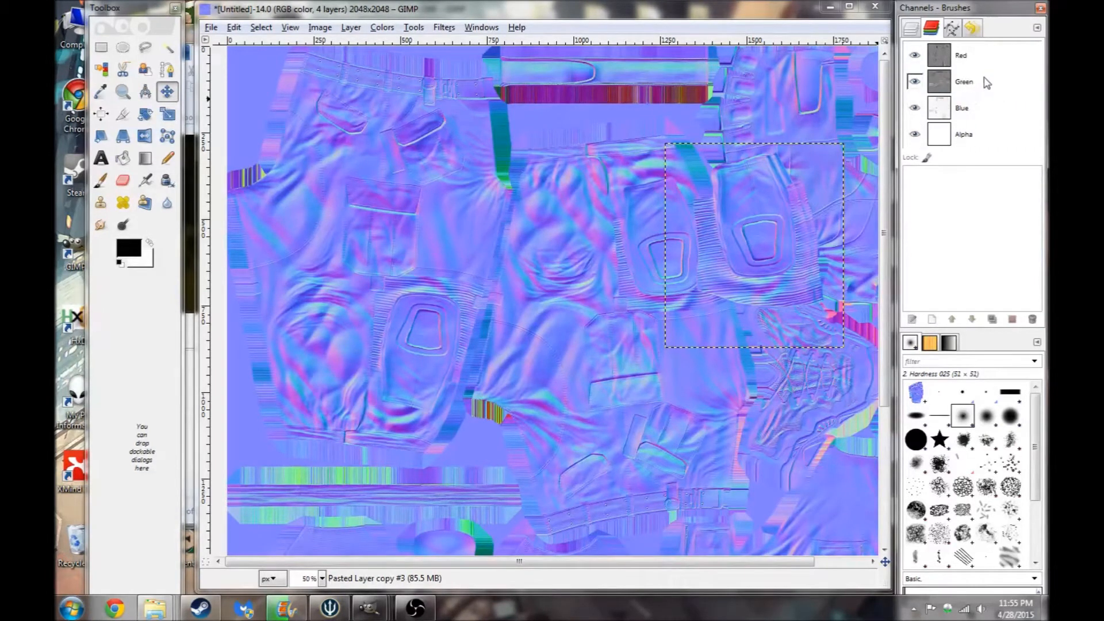
pyautogui.click(985, 77)
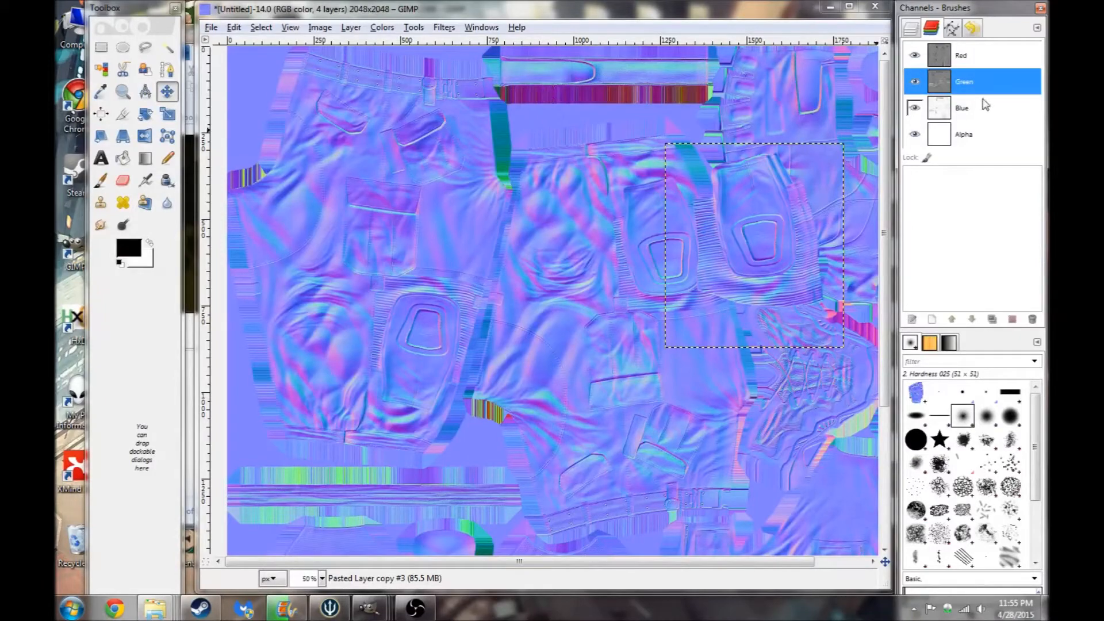
pyautogui.click(381, 27)
pyautogui.click(402, 204)
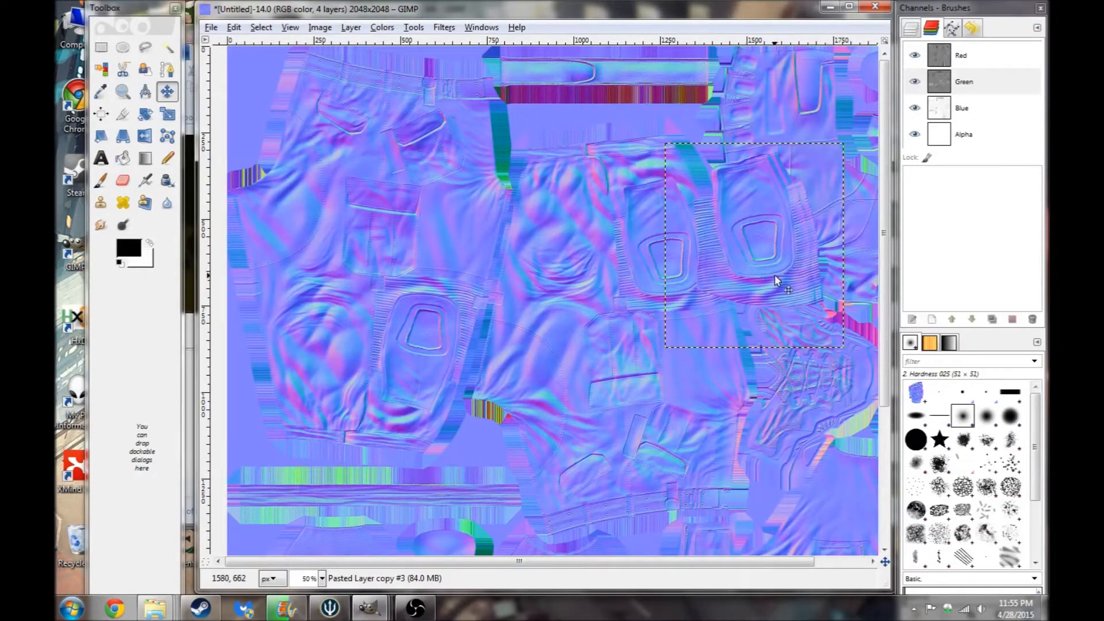
pyautogui.keyDown('shift'); pyautogui.click(973, 59); pyautogui.keyUp('shift')
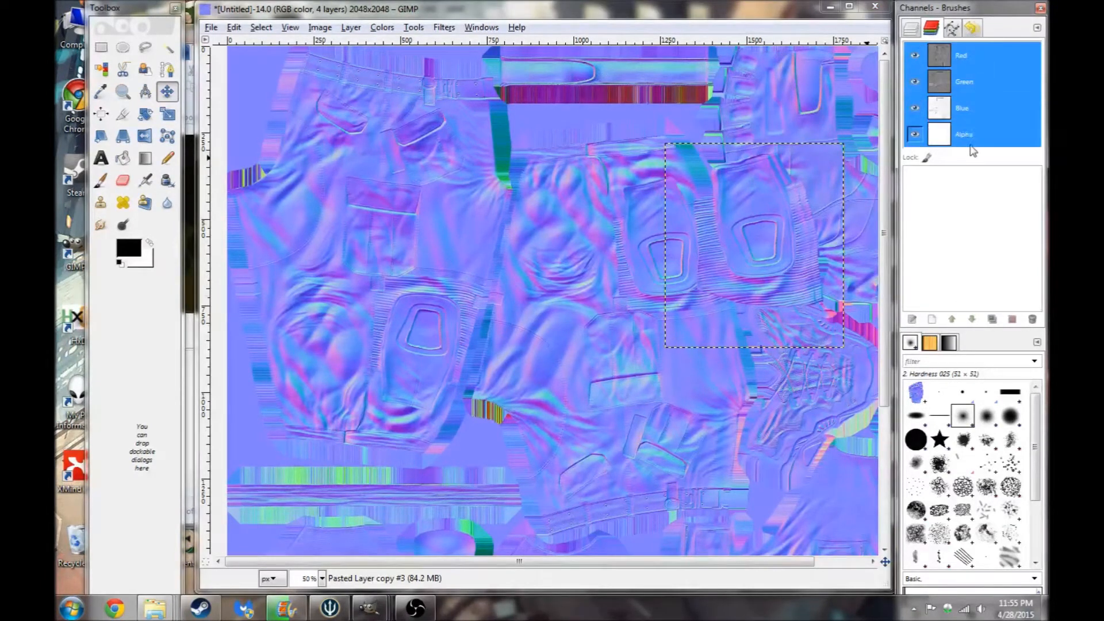
# - Delete the top Pasted Layer copy layer
pyautogui.click(910, 28)
pyautogui.rightClick(1010, 111)
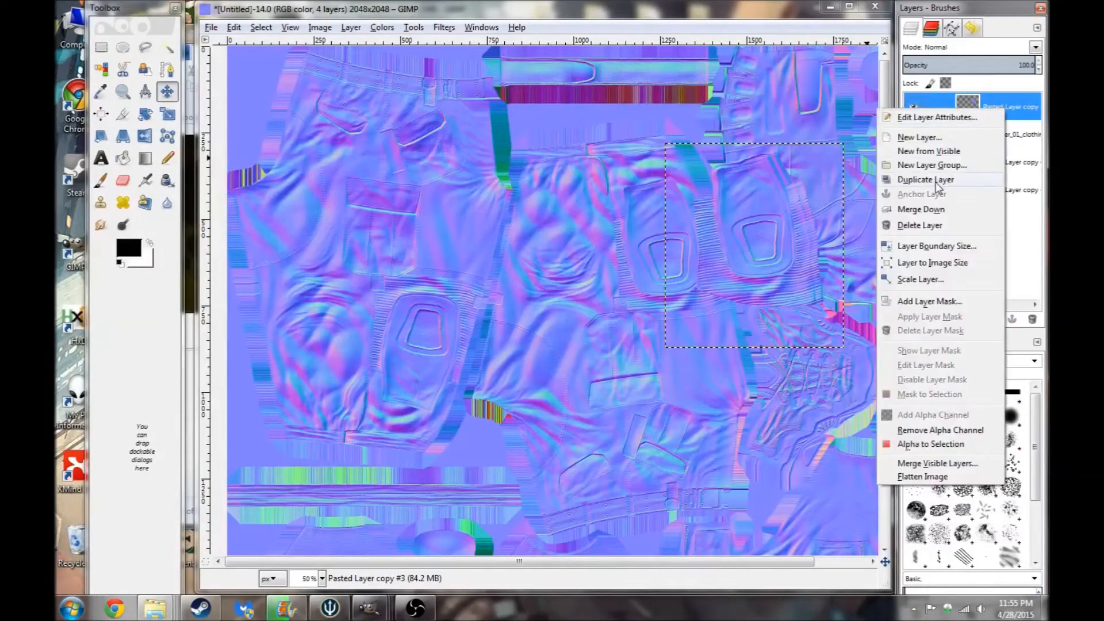
pyautogui.click(920, 225)
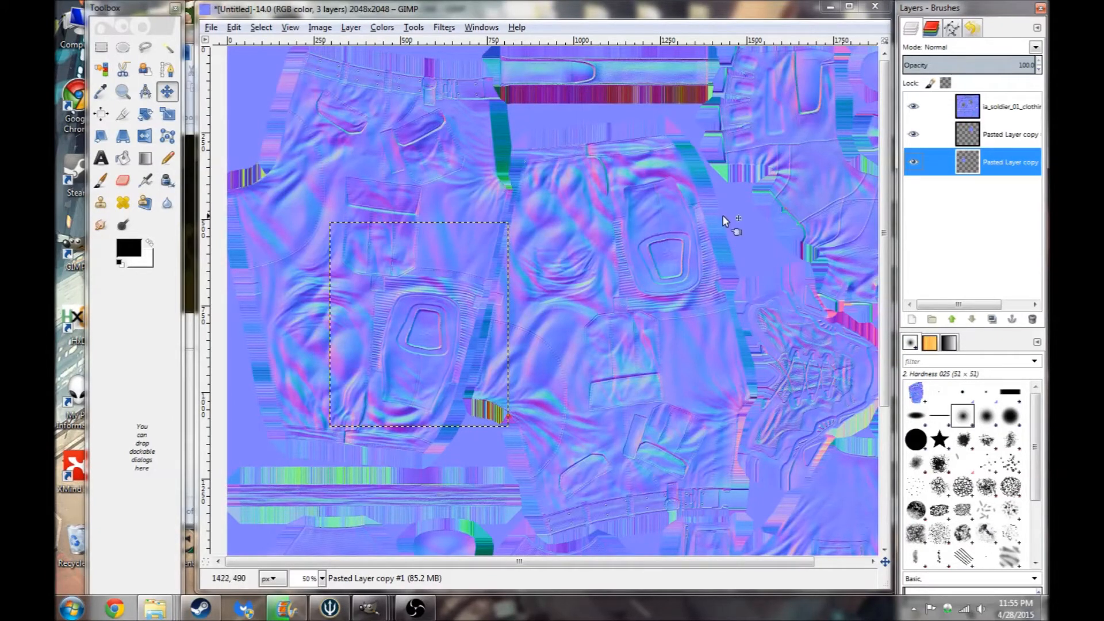
# - Switch to the Indep_Template image and examine the uniform normal map around the pockets
pyautogui.click(830, 7)
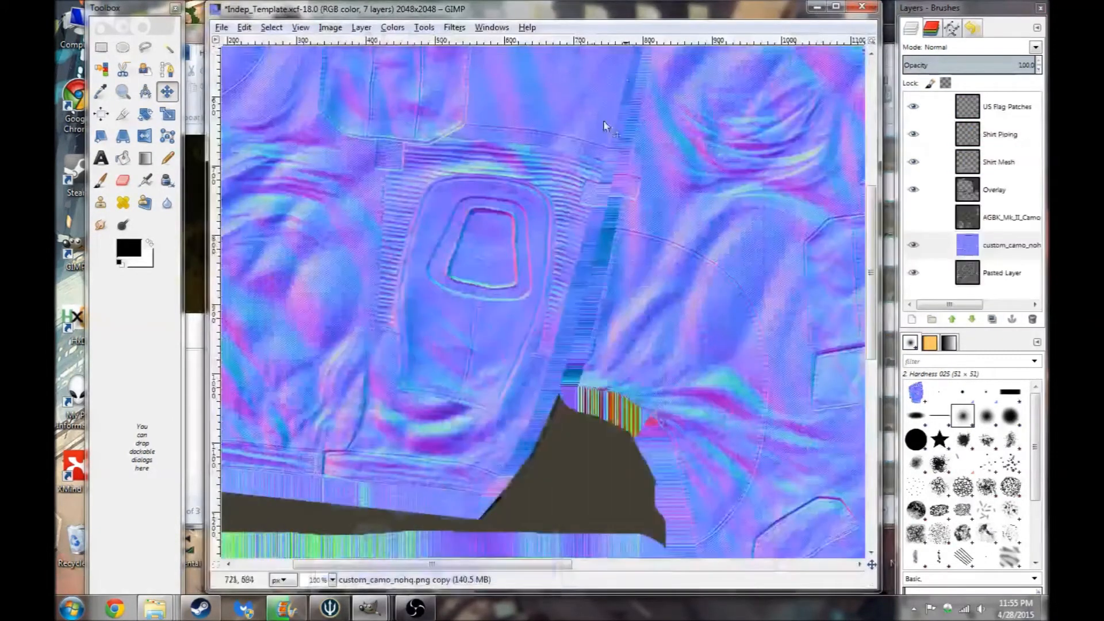
pyautogui.click(1009, 216)
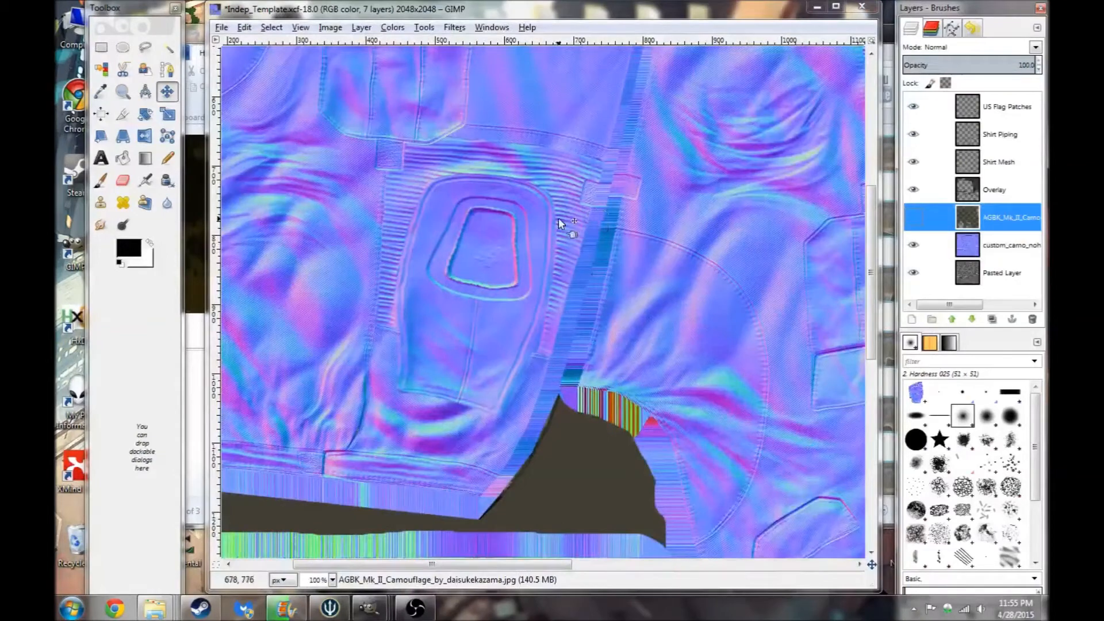
pyautogui.click(598, 13)
pyautogui.scroll(-1, 561, 216)
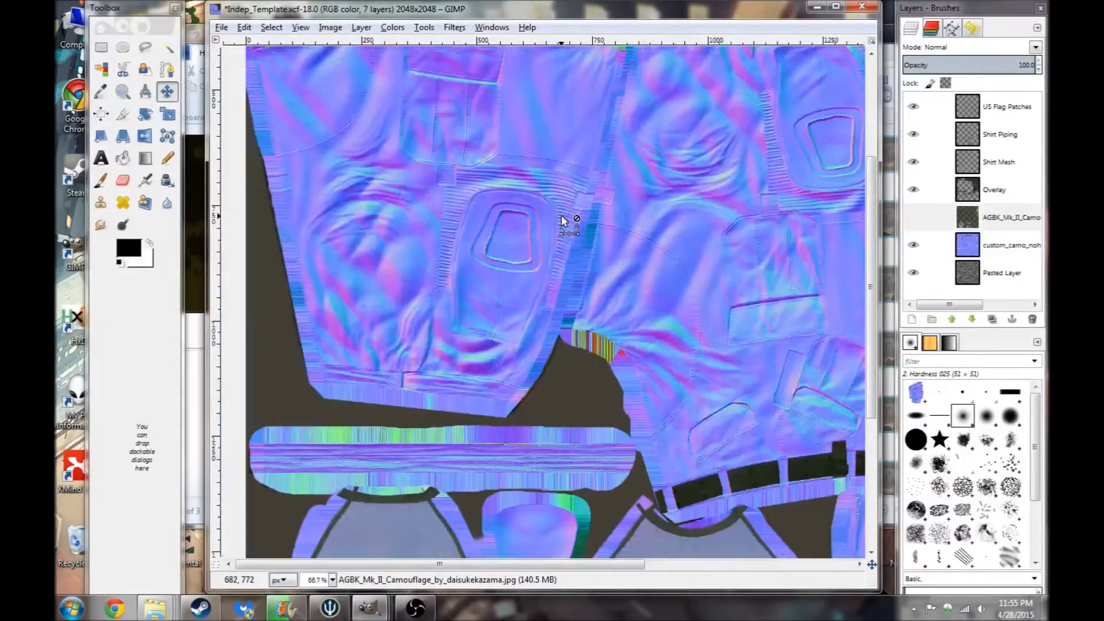
pyautogui.scroll(-2, 564, 216)
pyautogui.scroll(2, 569, 220)
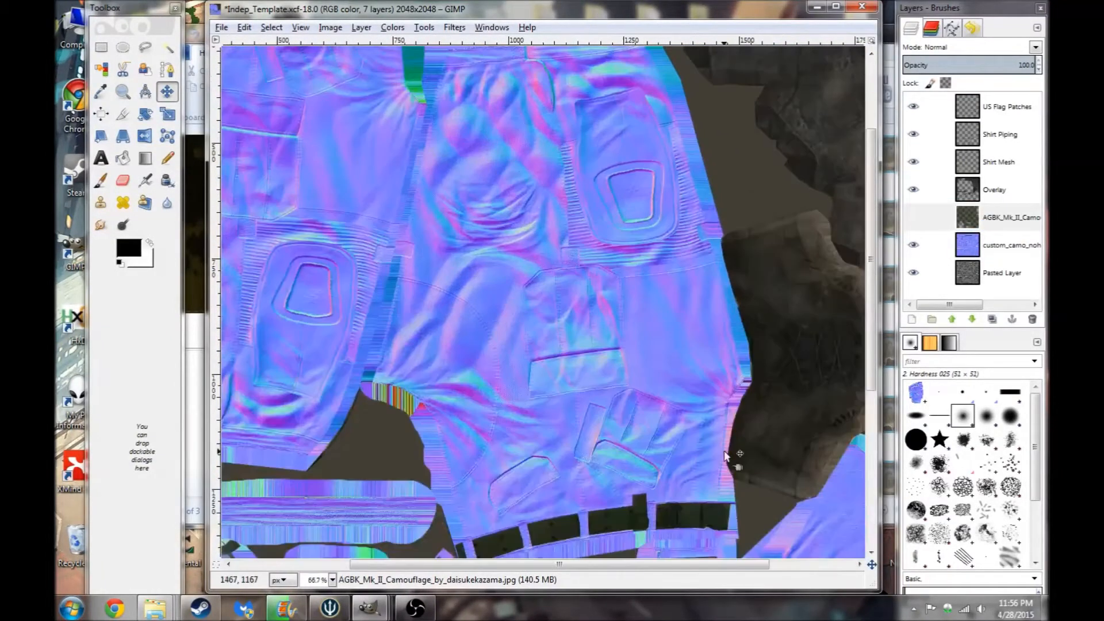
pyautogui.moveTo(652, 565); pyautogui.dragTo(485, 573)
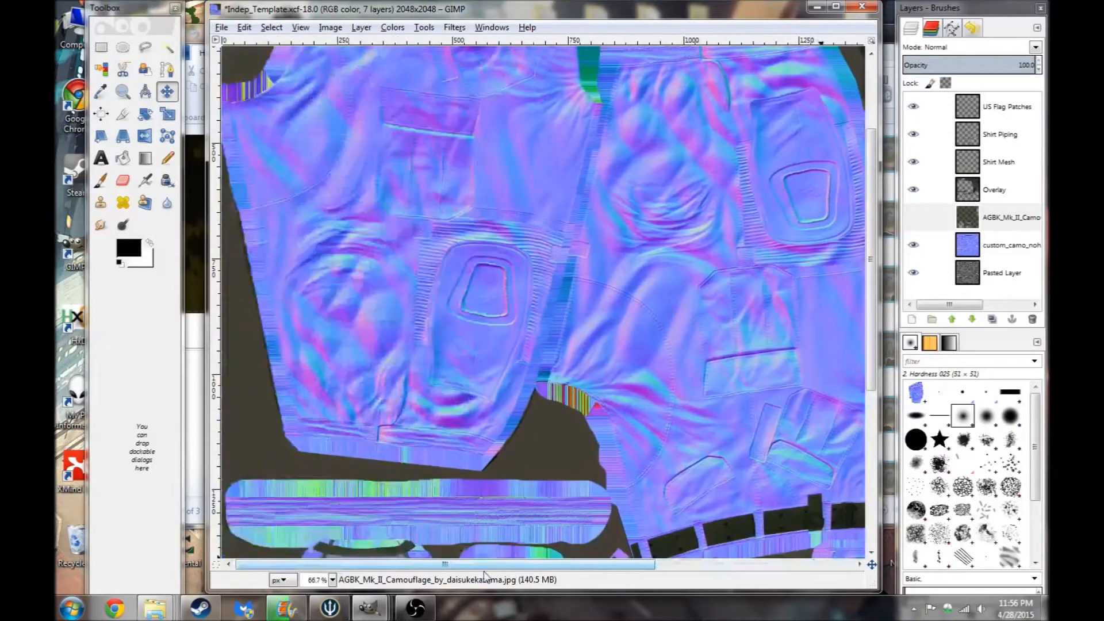
# - Toggle the AGBK_Mk_II_Camo and custom_camo_nohq copy layers' visibility to compare them, keeping the custom_camo_nohq copy selected
pyautogui.click(987, 229)
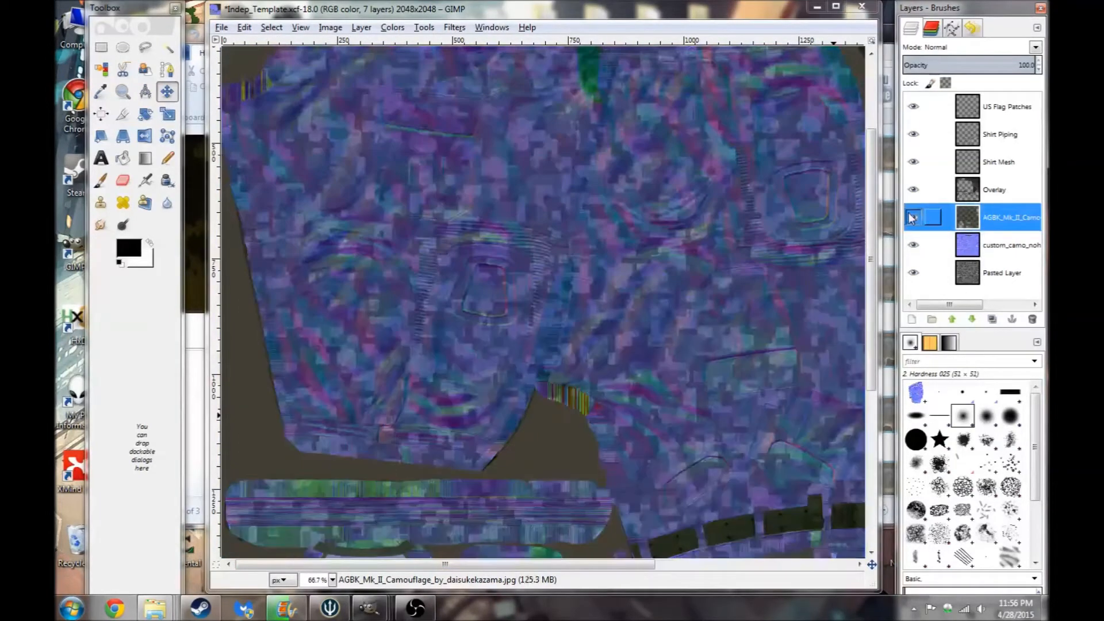
pyautogui.click(912, 218)
pyautogui.click(911, 217)
pyautogui.rightClick(1011, 222)
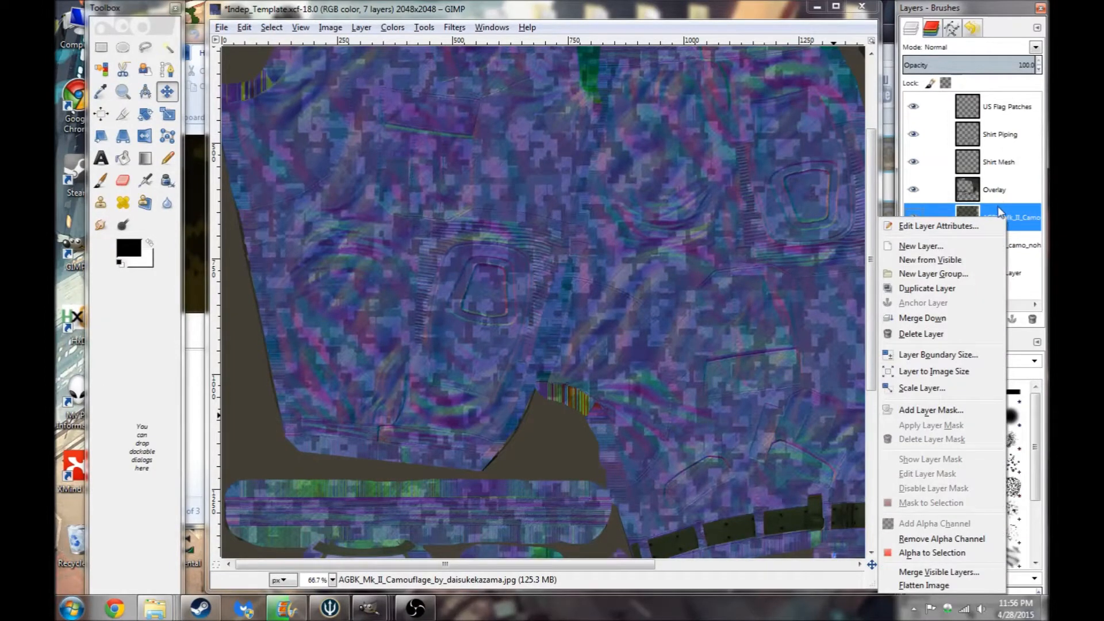
pyautogui.click(1031, 216)
pyautogui.click(1004, 245)
pyautogui.click(974, 279)
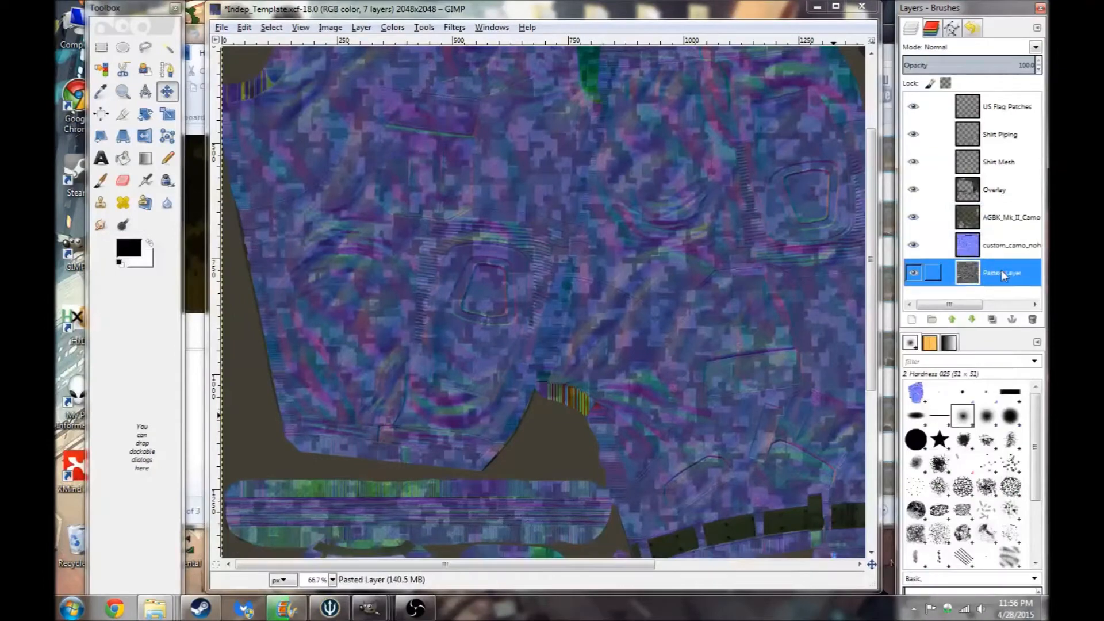
pyautogui.click(913, 245)
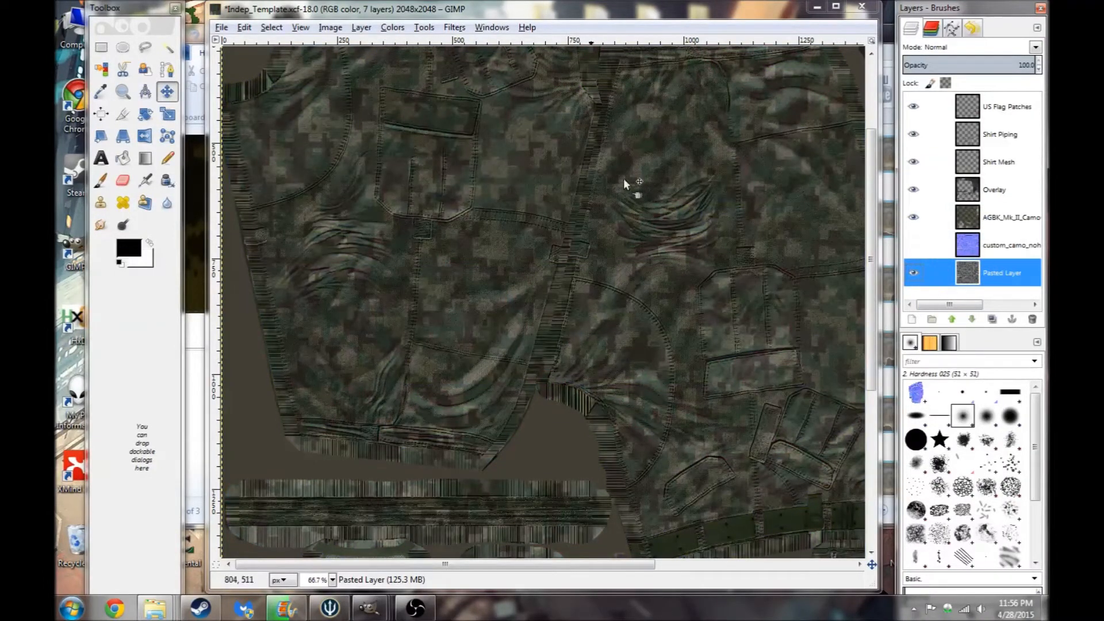
pyautogui.click(995, 253)
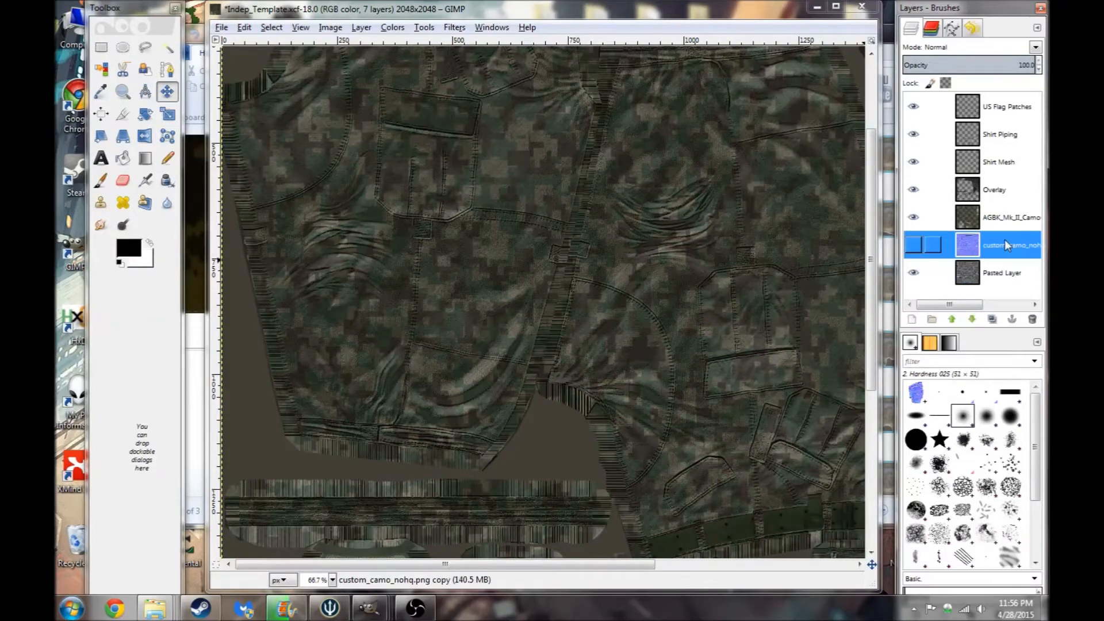
pyautogui.click(913, 216)
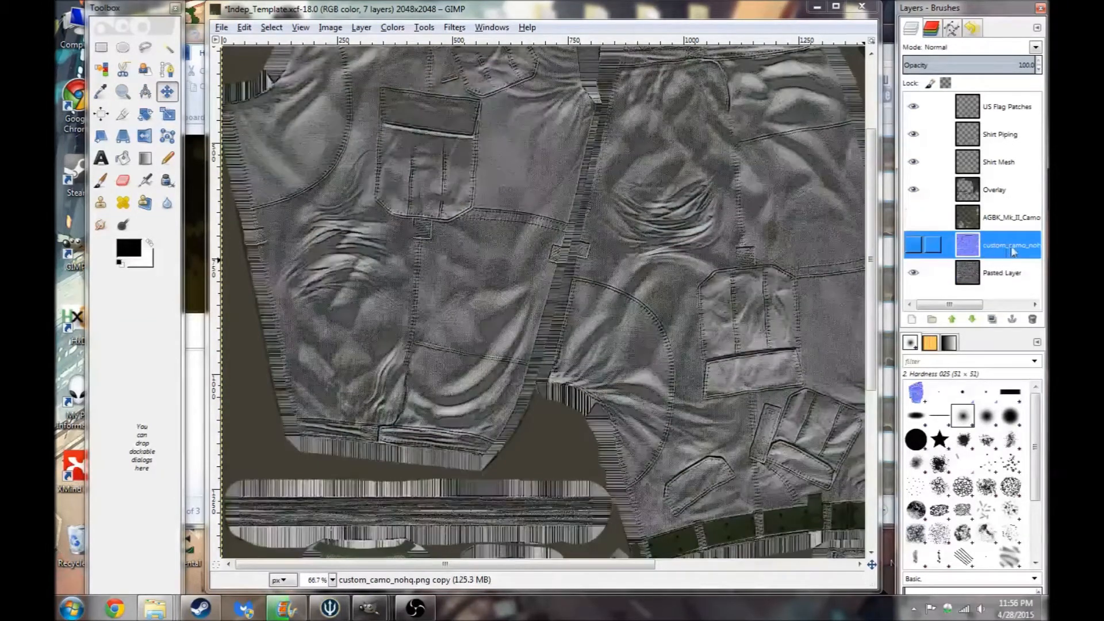
pyautogui.click(913, 245)
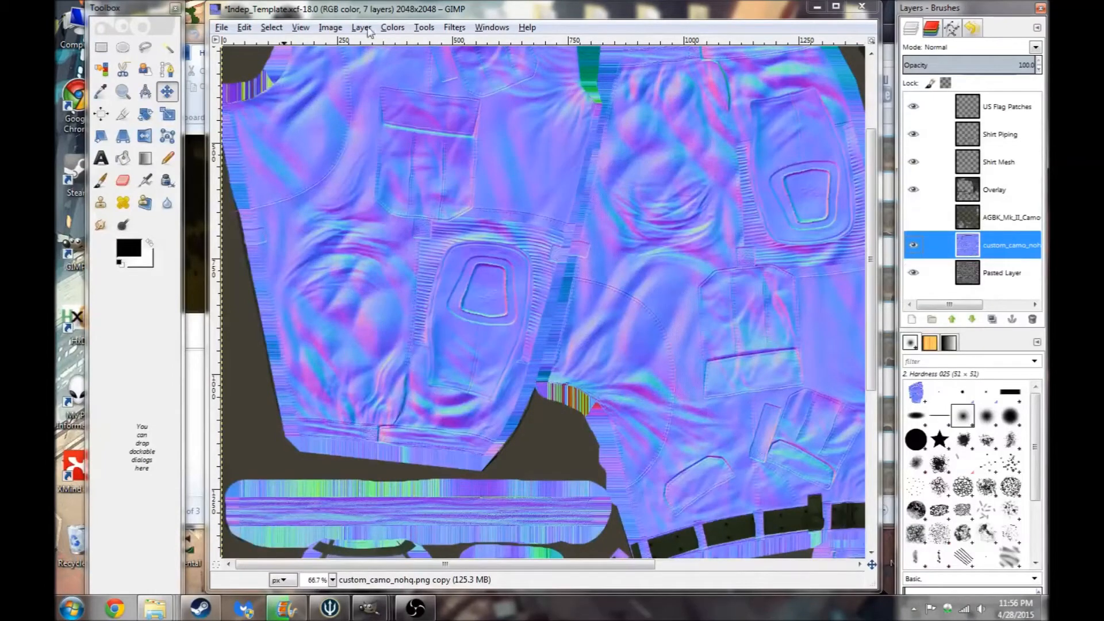
# - Desaturate the custom_camo_nohq copy layer based on Luminosity
pyautogui.click(393, 27)
pyautogui.click(426, 177)
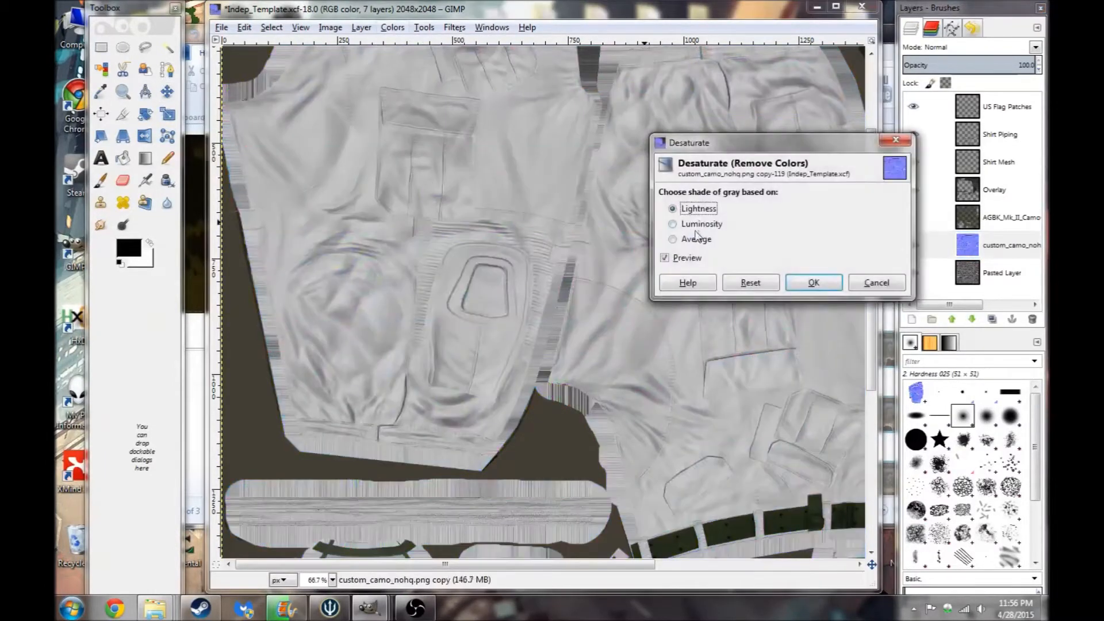
pyautogui.click(698, 224)
pyautogui.click(811, 282)
# - Apply Brightness-Contrast to the custom_camo_nohq copy with brightness -80 and contrast 60
pyautogui.click(393, 27)
pyautogui.click(429, 94)
pyautogui.moveTo(664, 378); pyautogui.dragTo(704, 404)
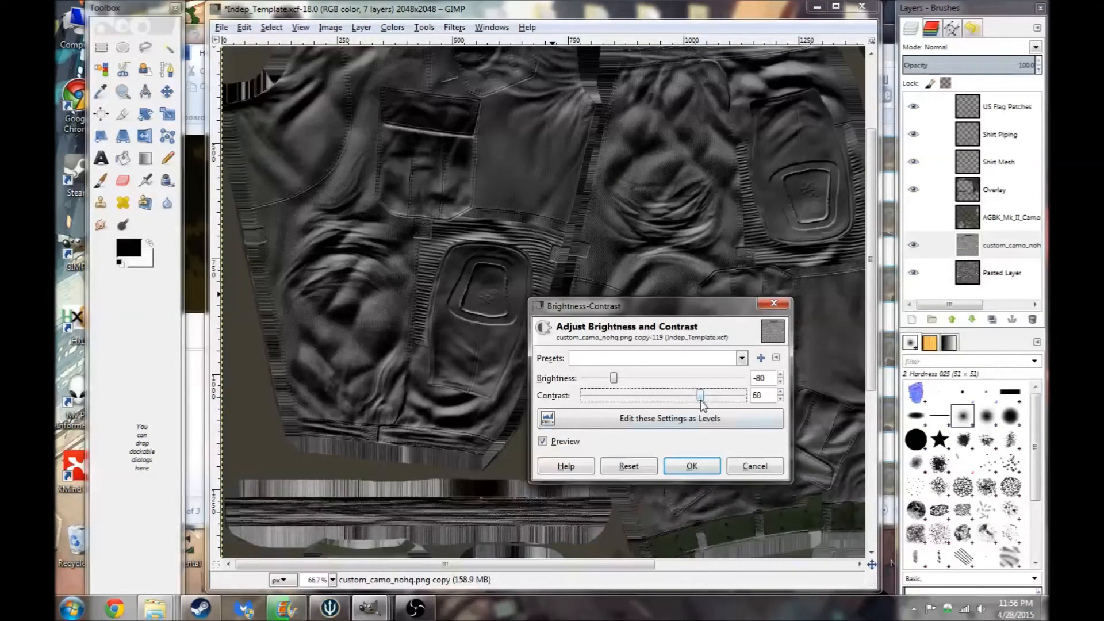
pyautogui.click(692, 466)
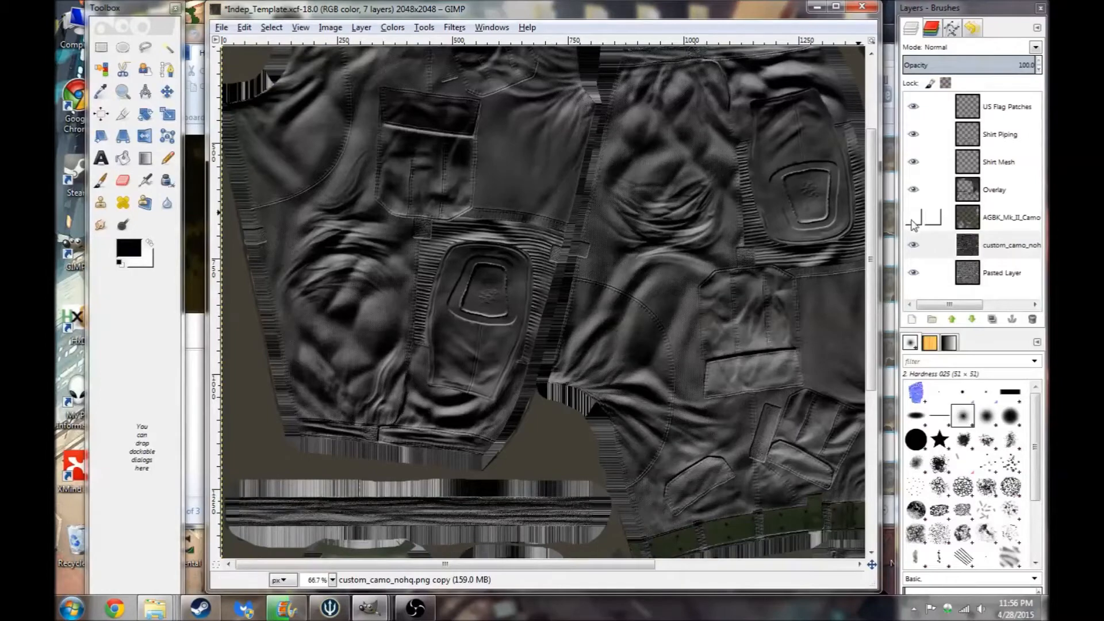
# - Show the AGBK_Mk_II_Camo layer and raise the custom_camo_nohq copy's brightness by 80 with Brightness-Contrast
pyautogui.click(914, 219)
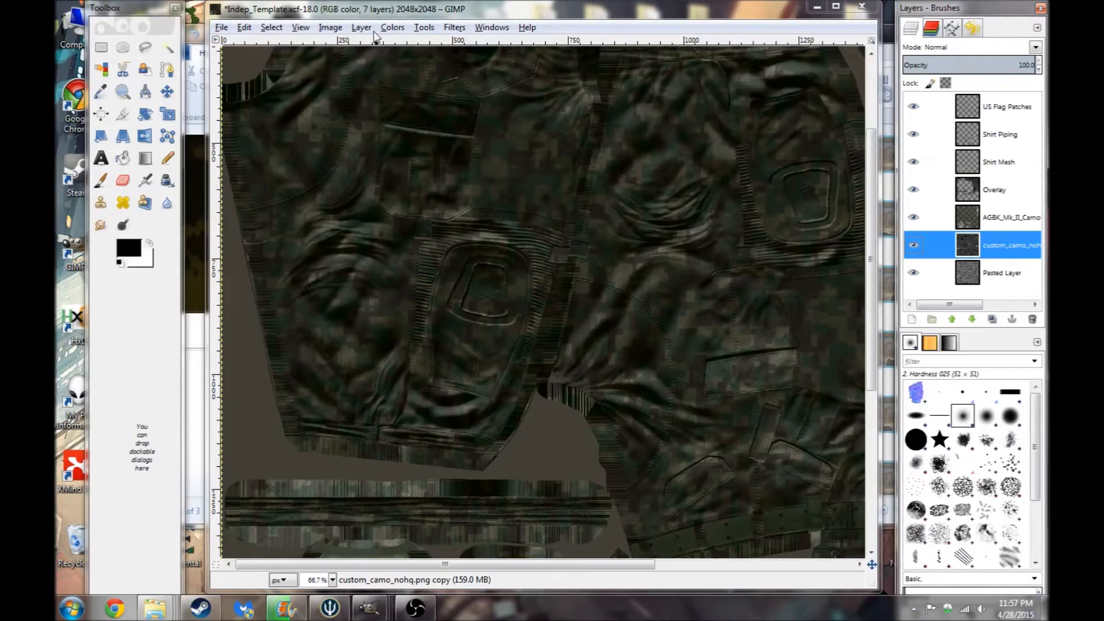
pyautogui.click(393, 28)
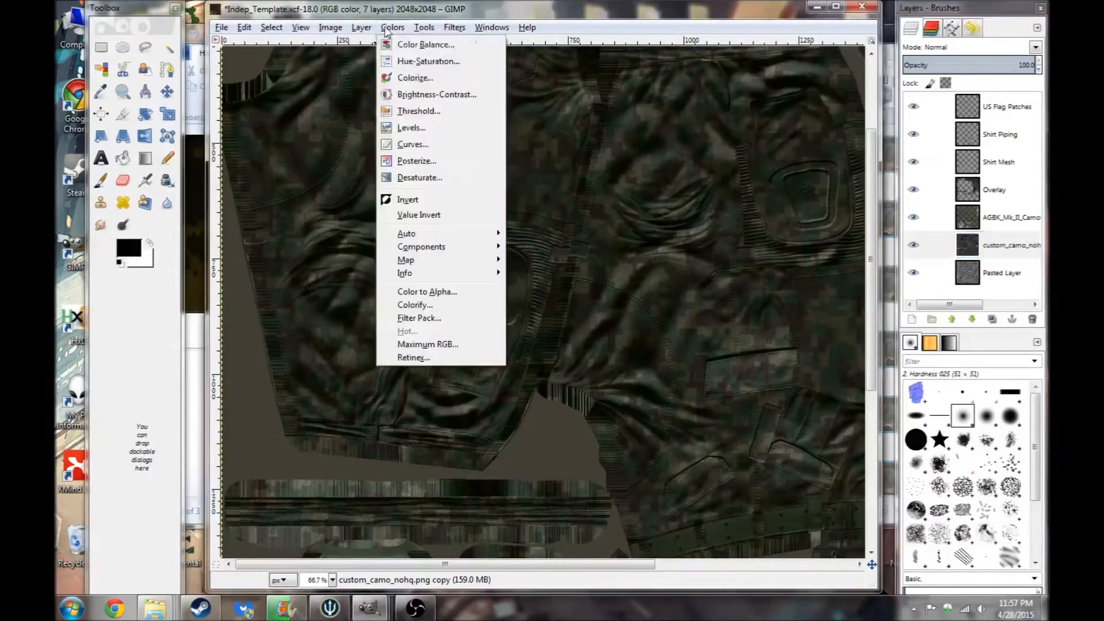
pyautogui.click(437, 95)
pyautogui.moveTo(663, 378); pyautogui.dragTo(713, 381)
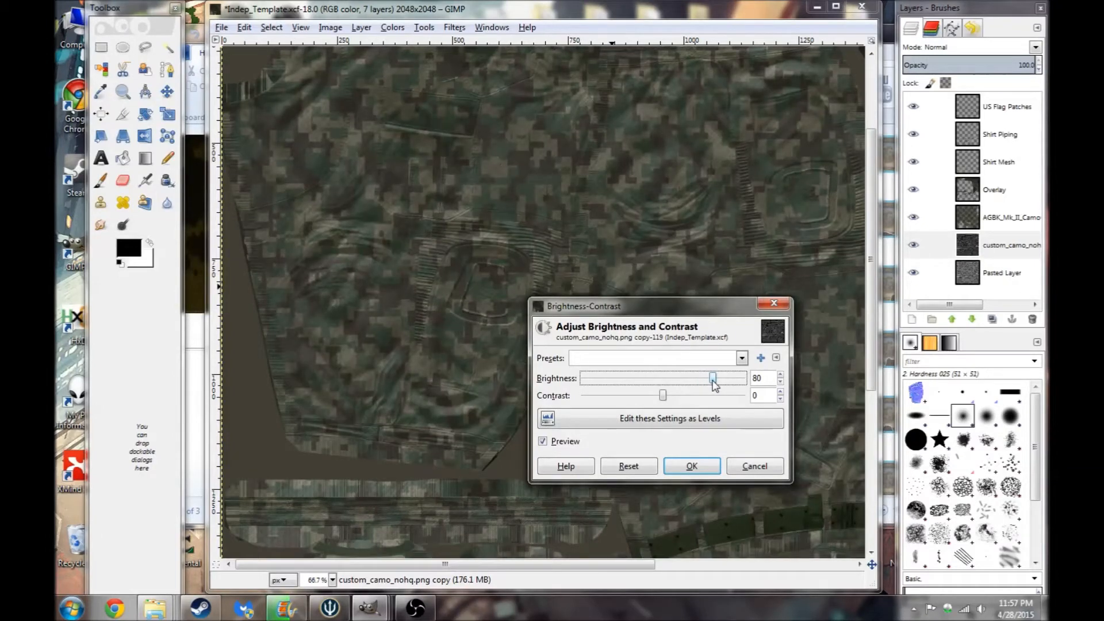
pyautogui.click(694, 466)
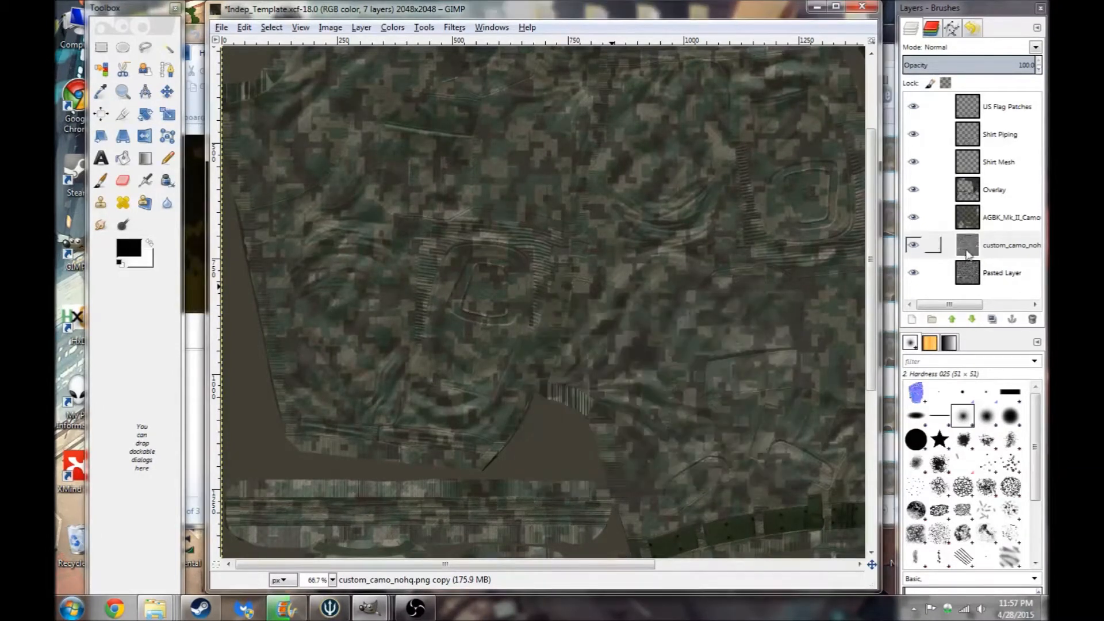
# - Toggle the custom_camo_nohq copy layer's visibility to compare it against the camo layers
pyautogui.click(915, 247)
pyautogui.click(914, 247)
pyautogui.click(914, 247)
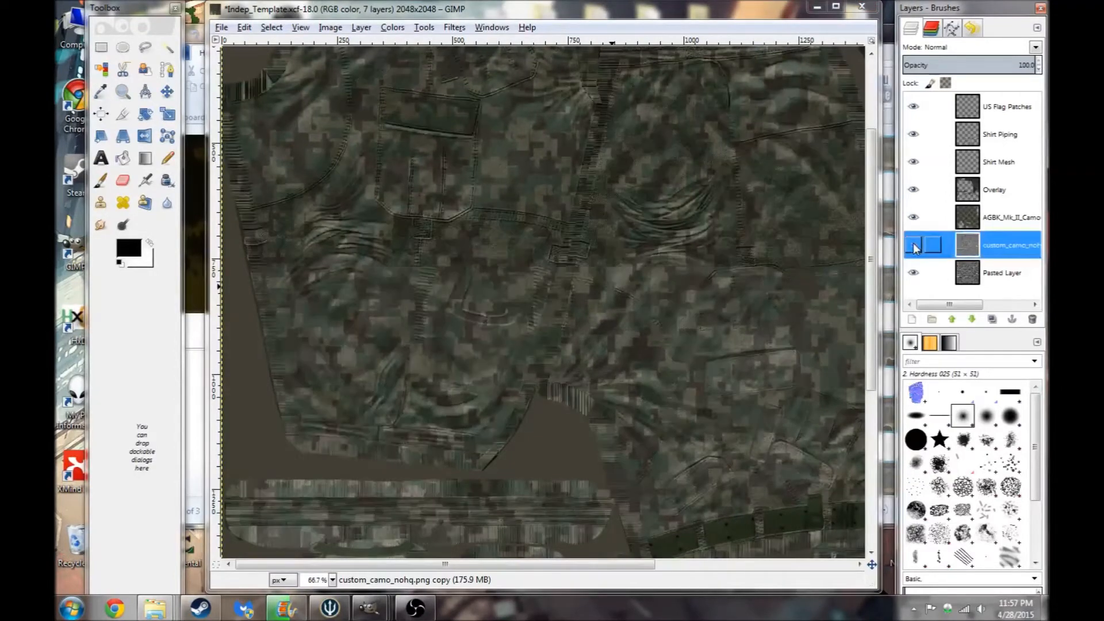
pyautogui.click(915, 247)
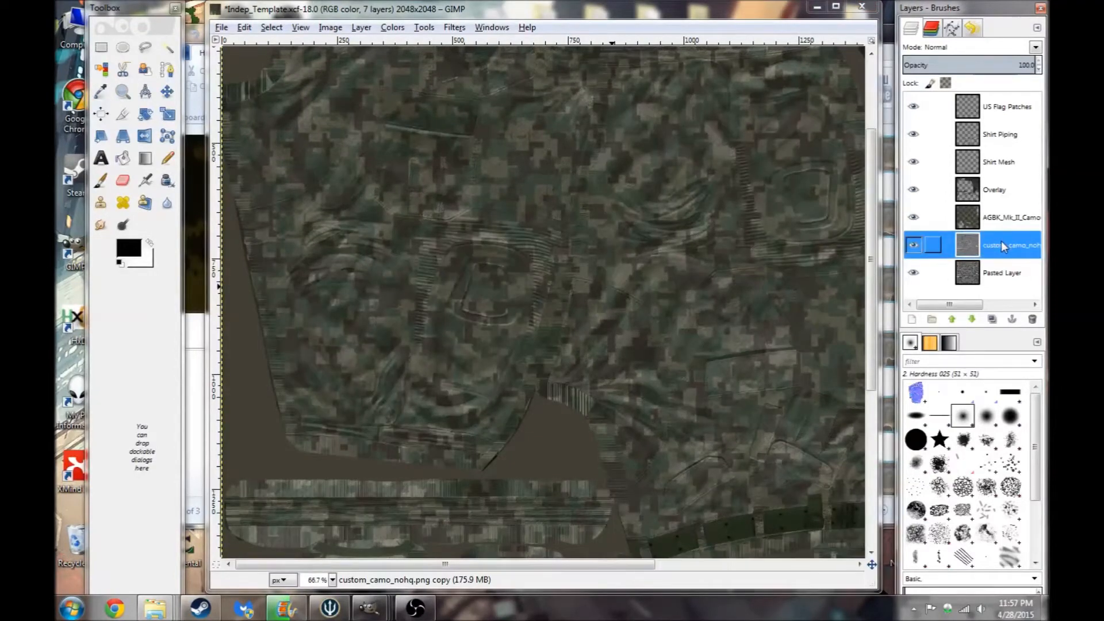
# - Apply the Cartoon filter to the custom_camo_nohq copy layer with percent black 0.200
pyautogui.click(454, 28)
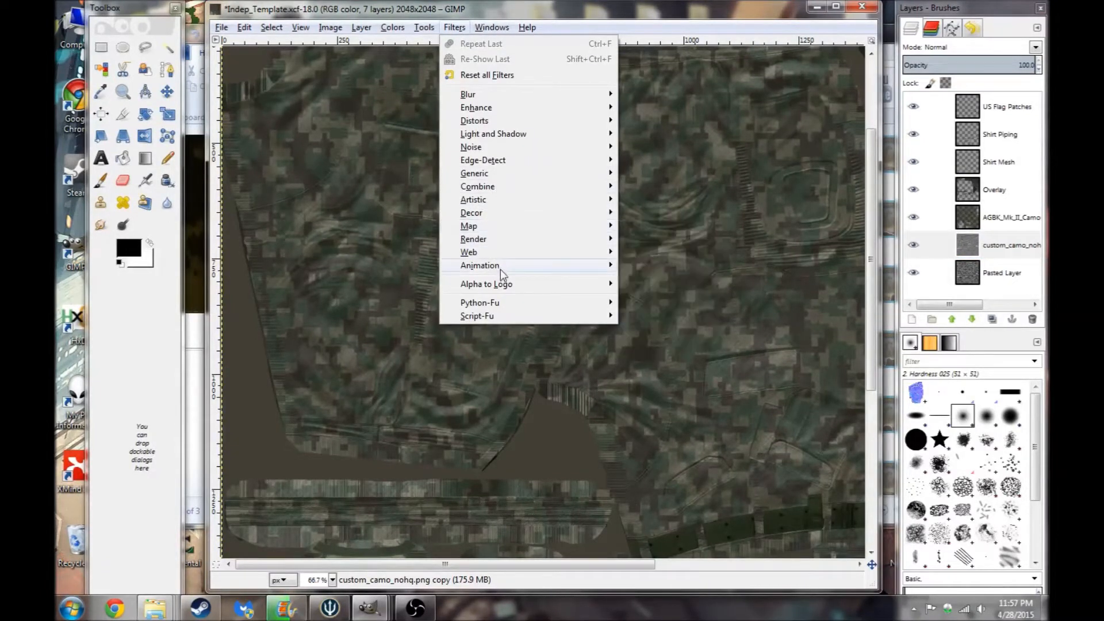
pyautogui.moveTo(510, 251)
pyautogui.moveTo(589, 200)
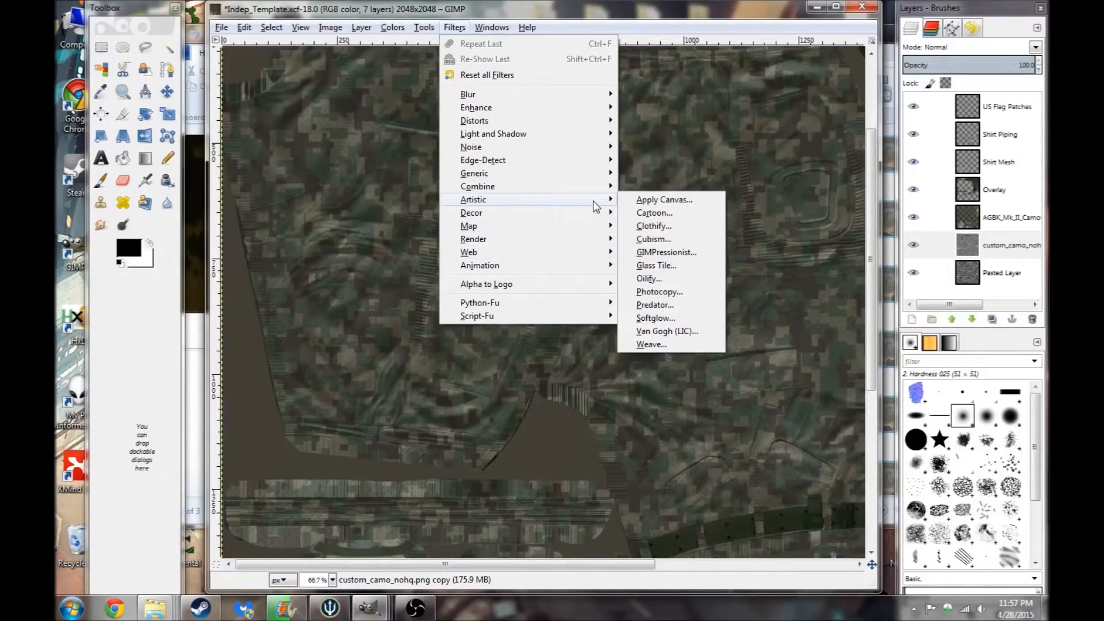
pyautogui.click(648, 215)
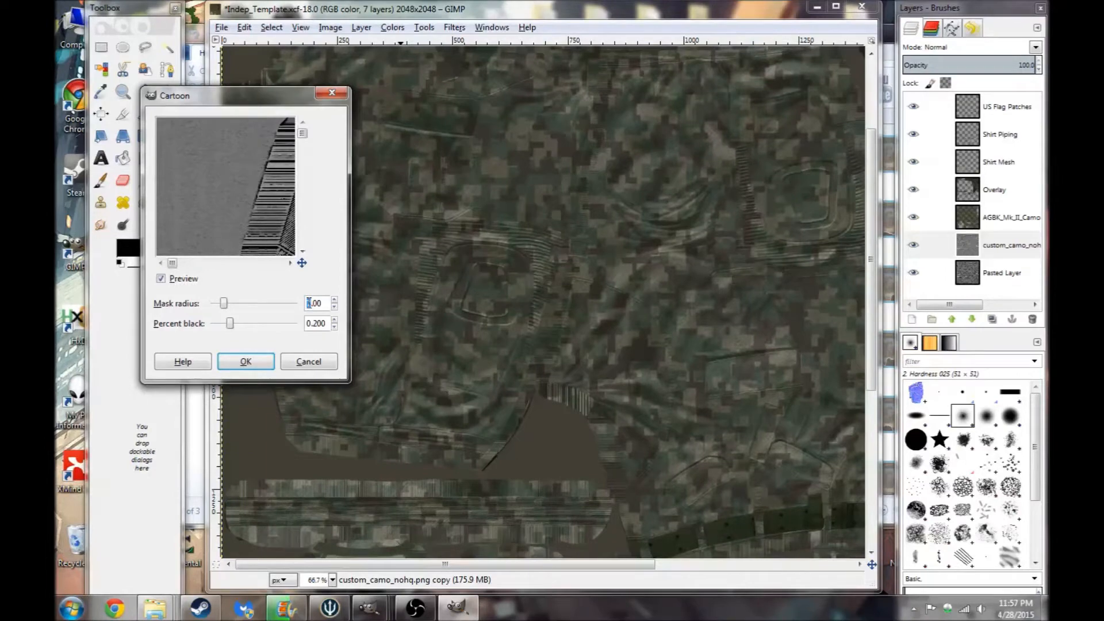
pyautogui.click(248, 362)
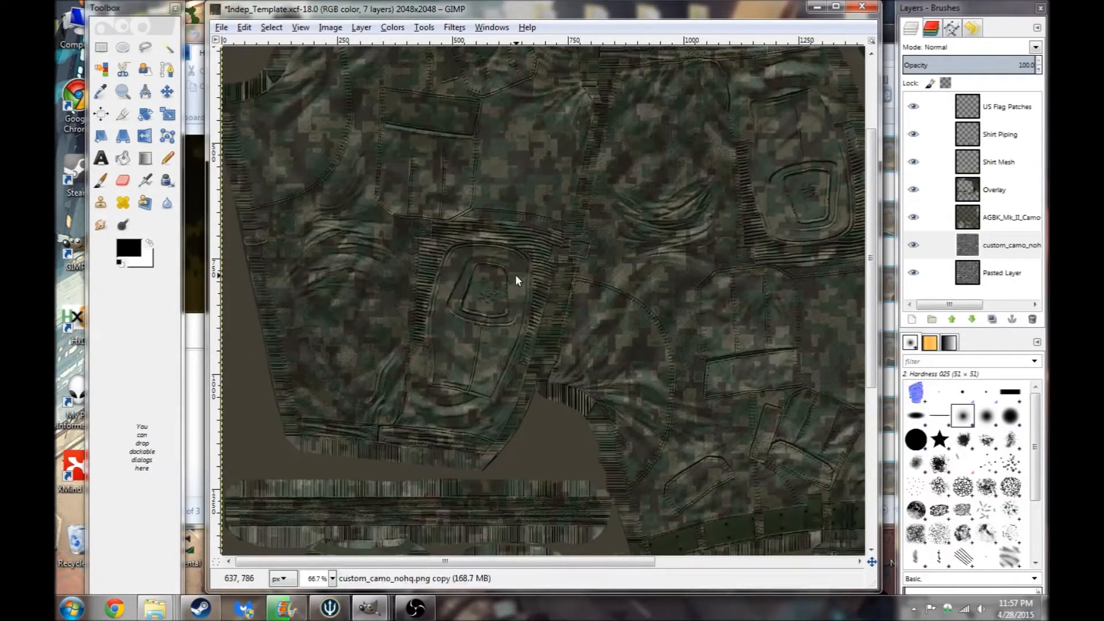
# - Toggle the custom_camo_nohq copy's visibility again to compare the cartoon result with the camo
pyautogui.click(913, 252)
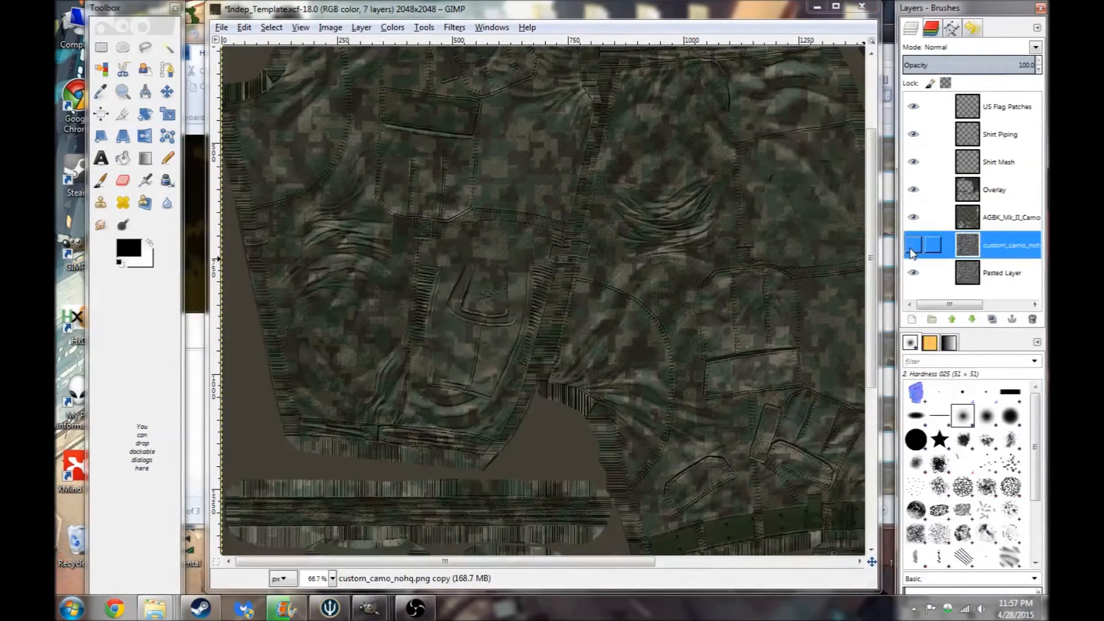
pyautogui.click(912, 246)
pyautogui.click(913, 247)
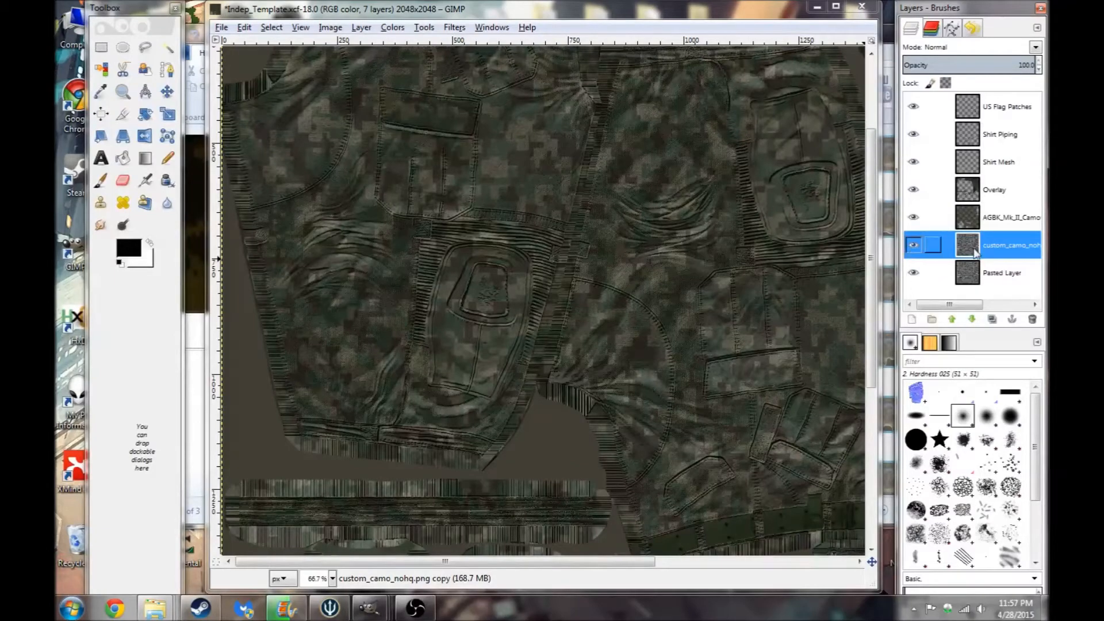
# - Duplicate the AGBK_Mk_II_Camo layer
pyautogui.rightClick(1007, 222)
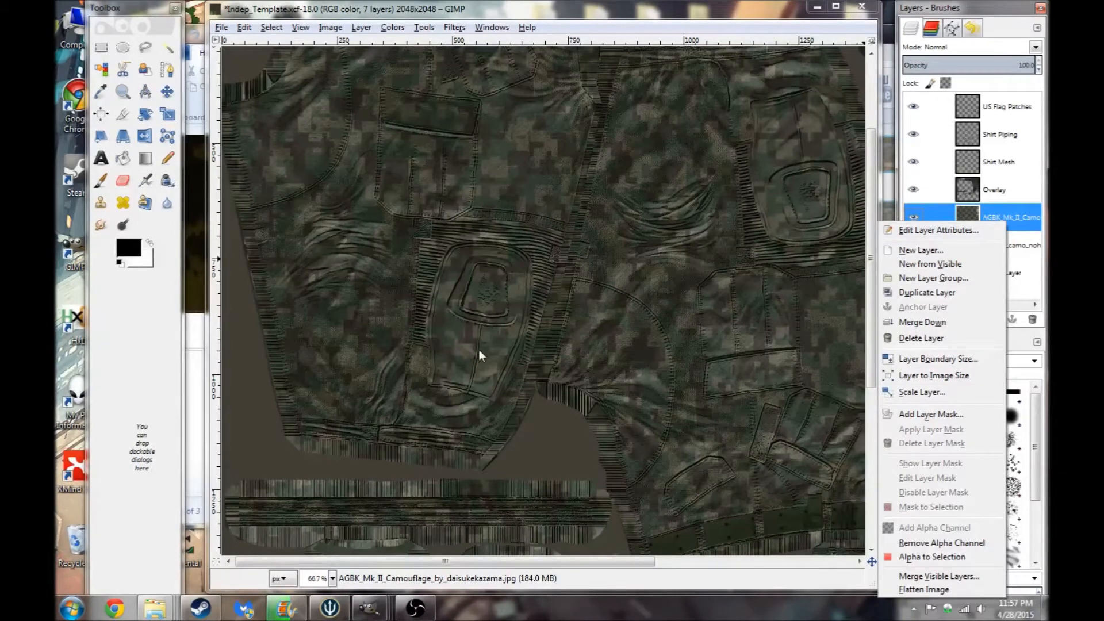
pyautogui.click(1018, 215)
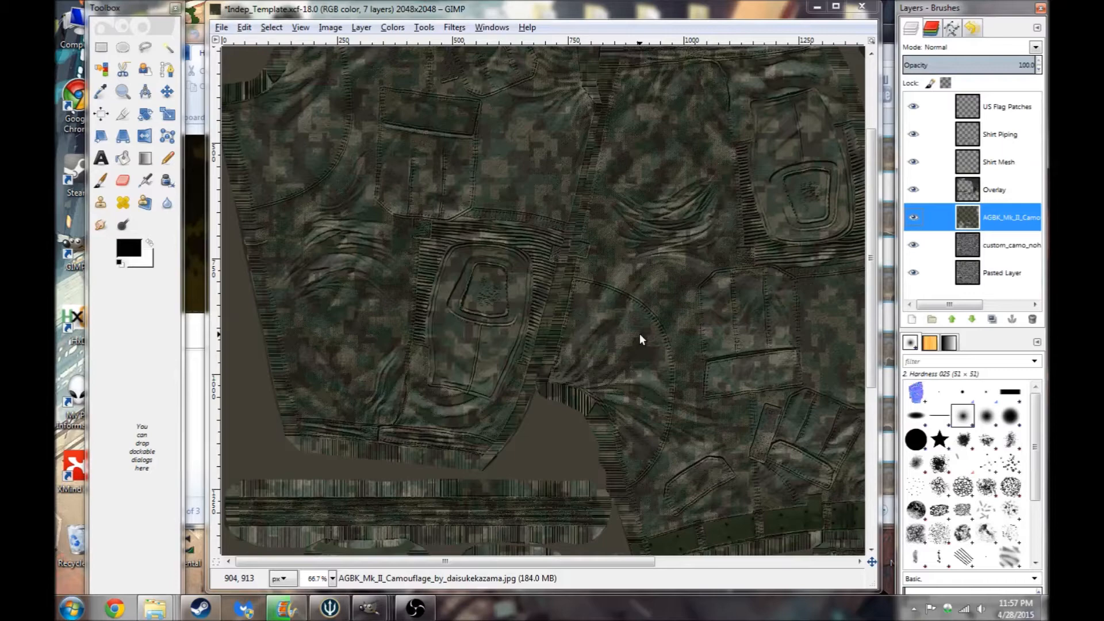
pyautogui.rightClick(993, 218)
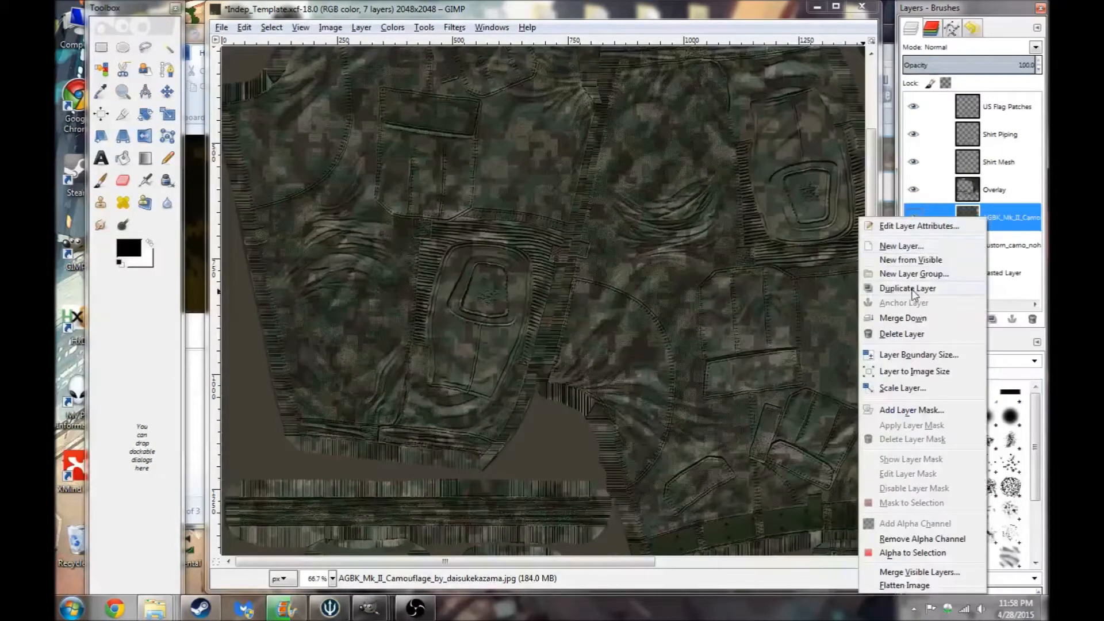
pyautogui.click(915, 290)
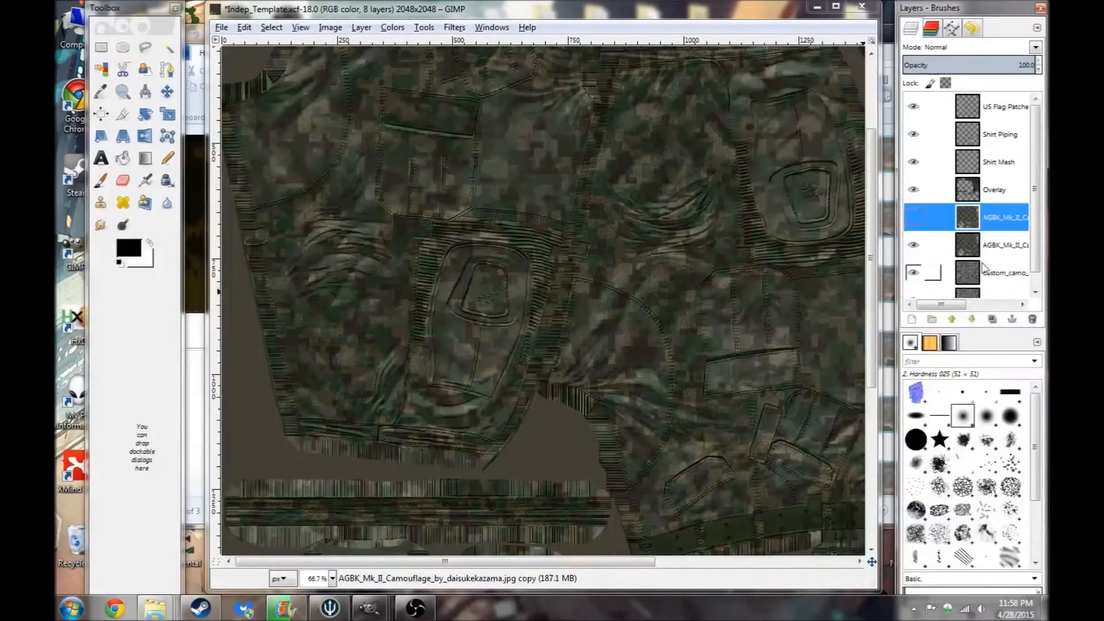
# - Select the original AGBK_Mk_II_Camo layer and hide its copy and the Pasted Layer, toggling layers to compare
pyautogui.click(1001, 245)
pyautogui.click(1035, 293)
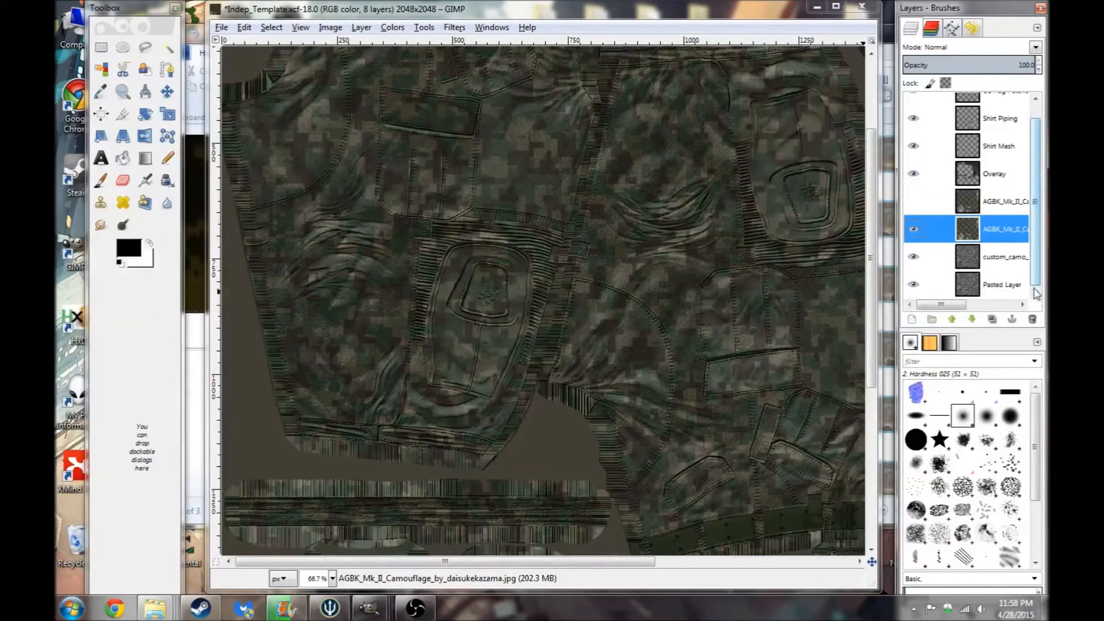
pyautogui.click(914, 285)
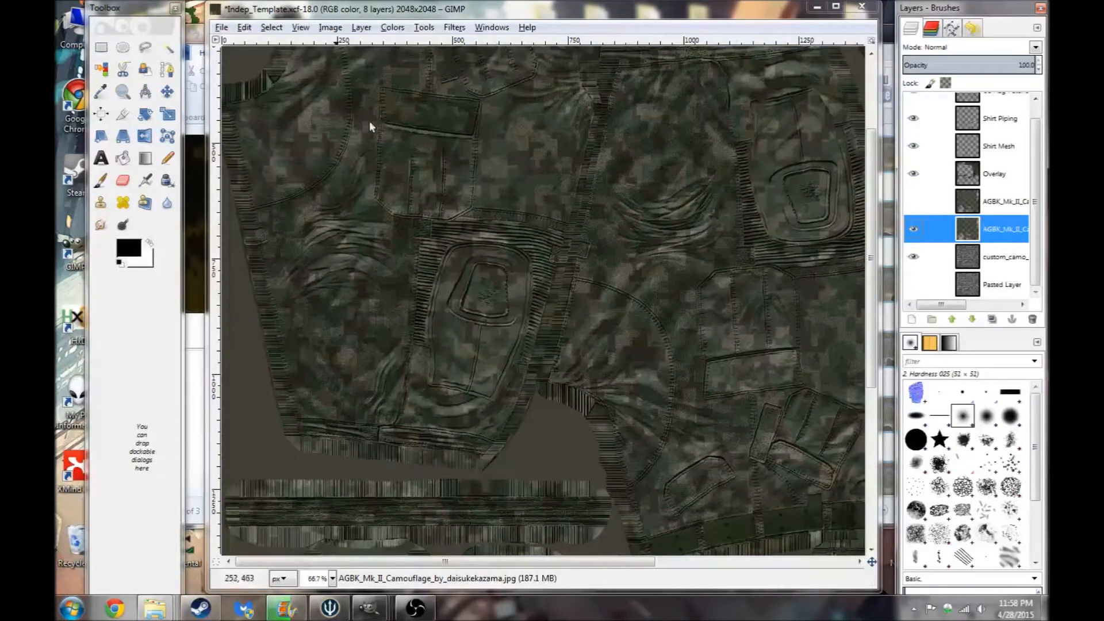
pyautogui.click(914, 201)
pyautogui.click(913, 228)
pyautogui.click(913, 256)
pyautogui.click(913, 284)
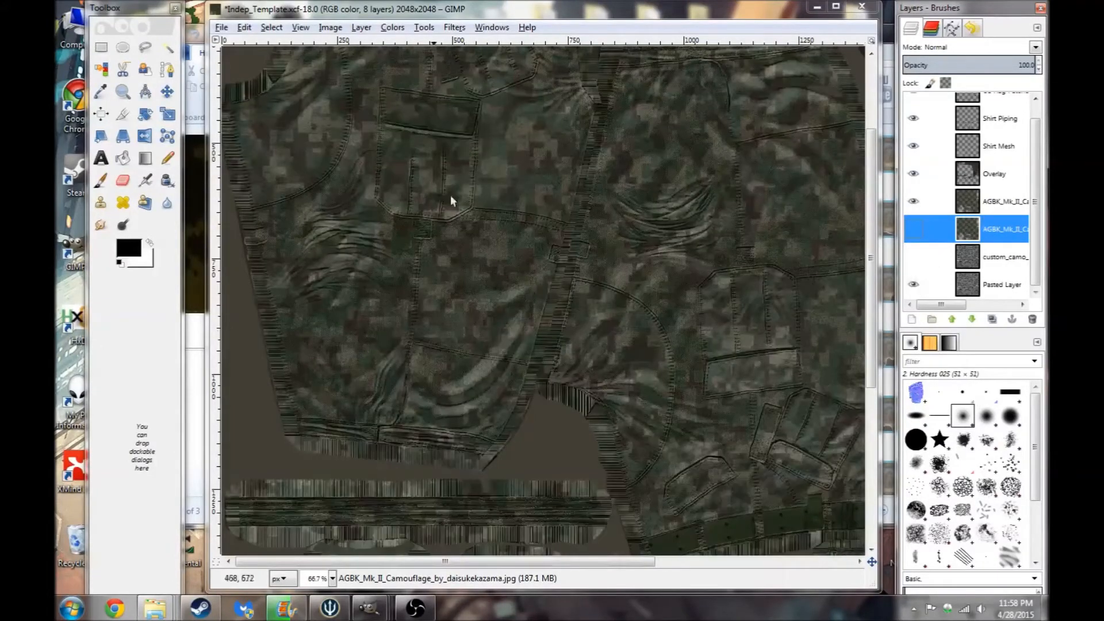
pyautogui.click(914, 284)
pyautogui.click(914, 257)
pyautogui.click(914, 229)
pyautogui.click(914, 202)
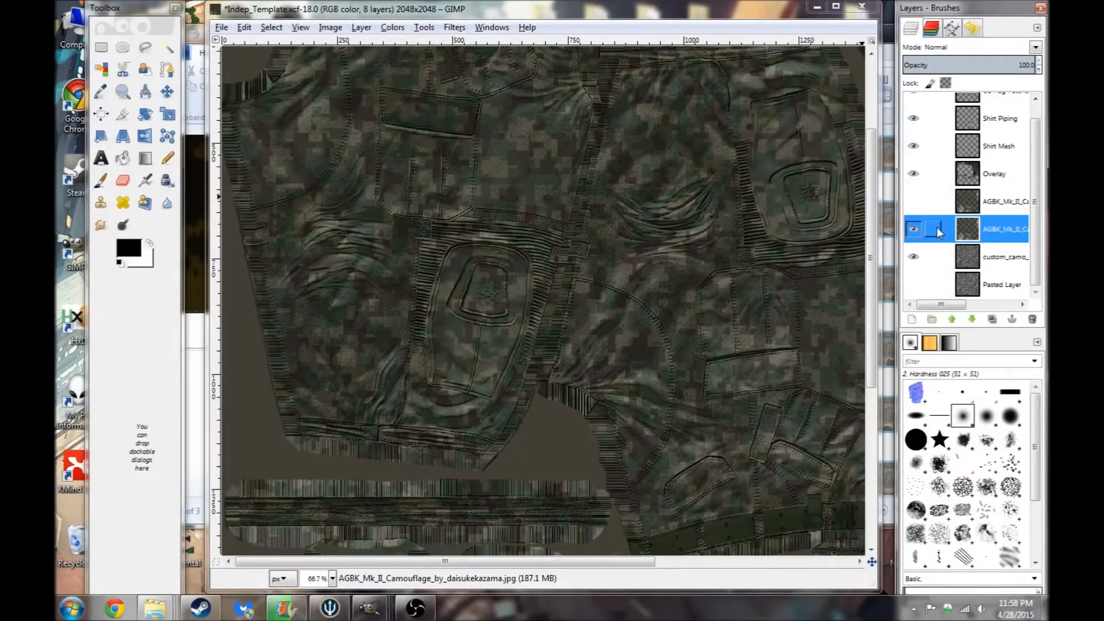
# - Switch to the Eraser with the 2. Hardness 075 brush and erase the AGBK_Mk_II_Camo layer over a sleeve patch
pyautogui.hotkey('shift', 'e')
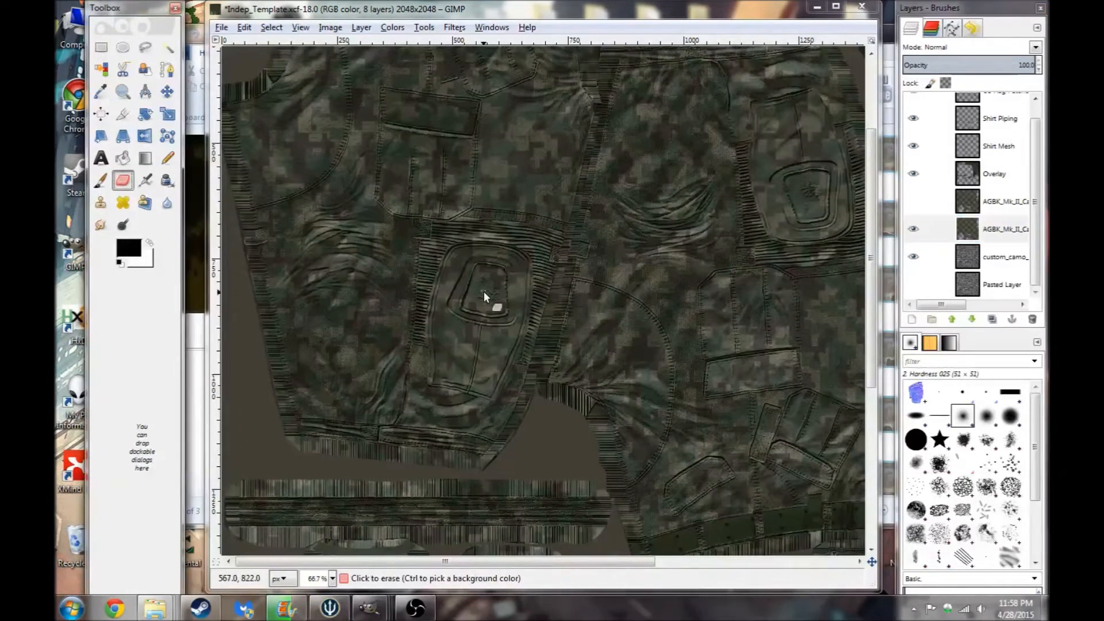
pyautogui.doubleClick(122, 180)
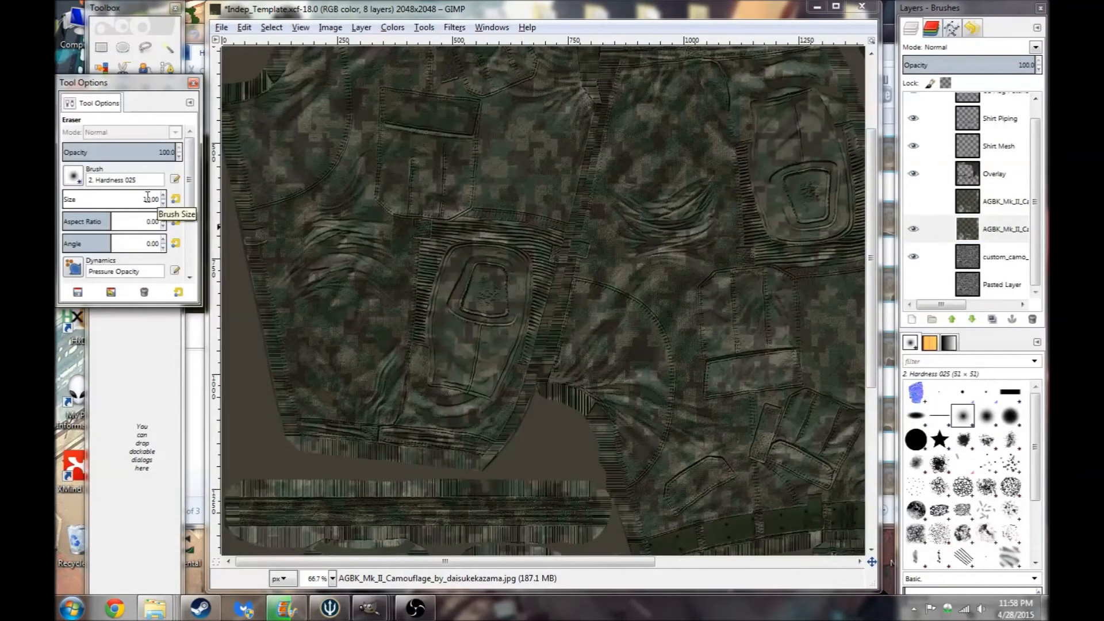
pyautogui.click(193, 82)
pyautogui.click(1010, 415)
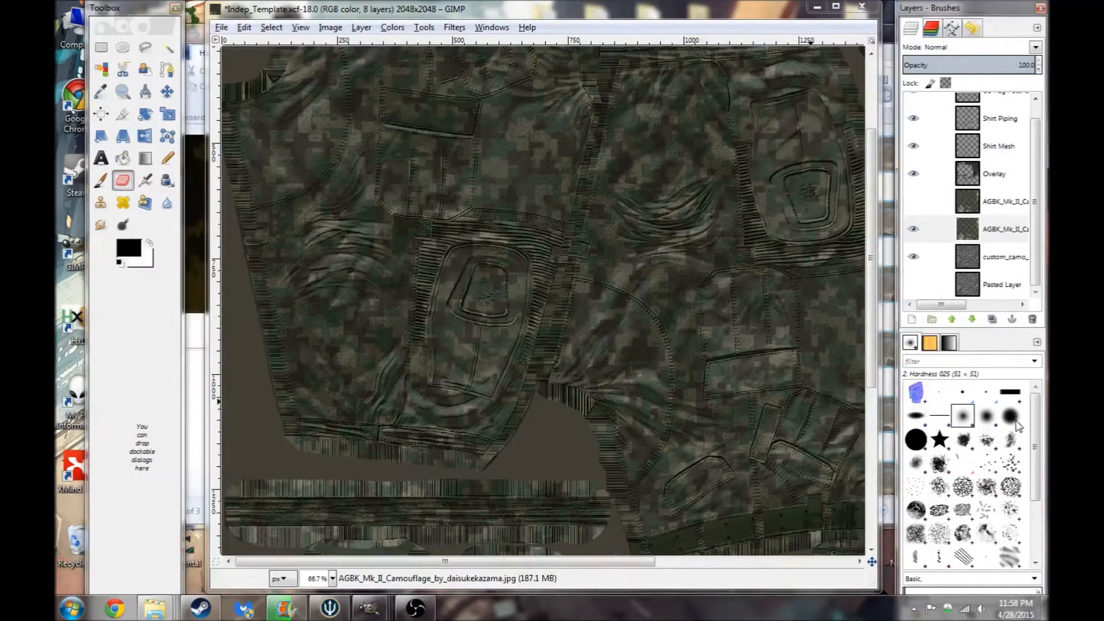
pyautogui.click(1000, 229)
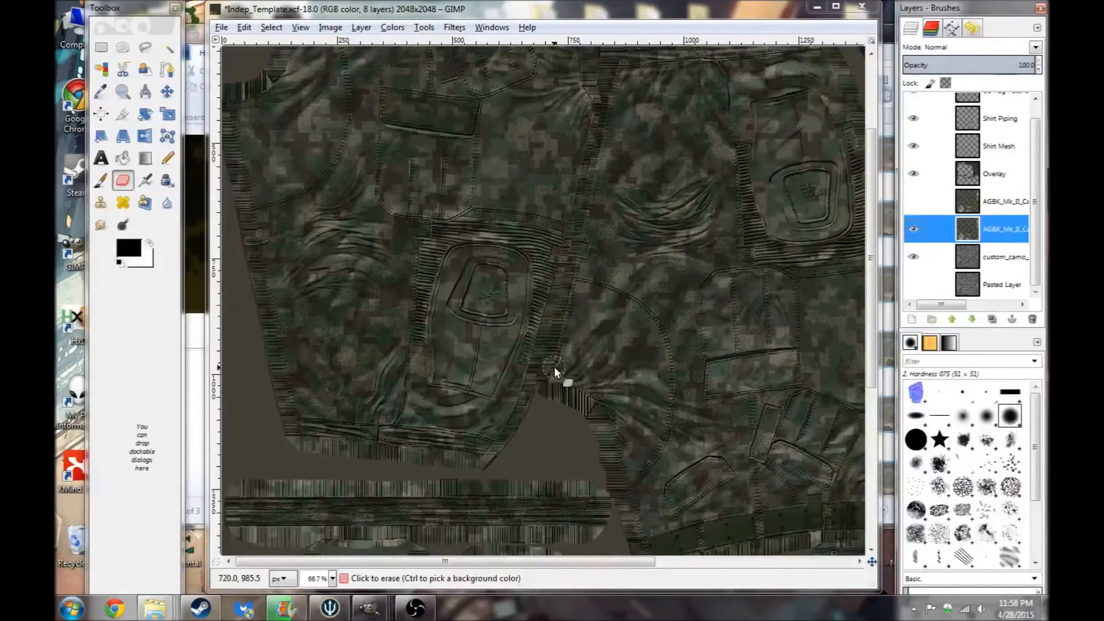
pyautogui.scroll(3, 481, 311)
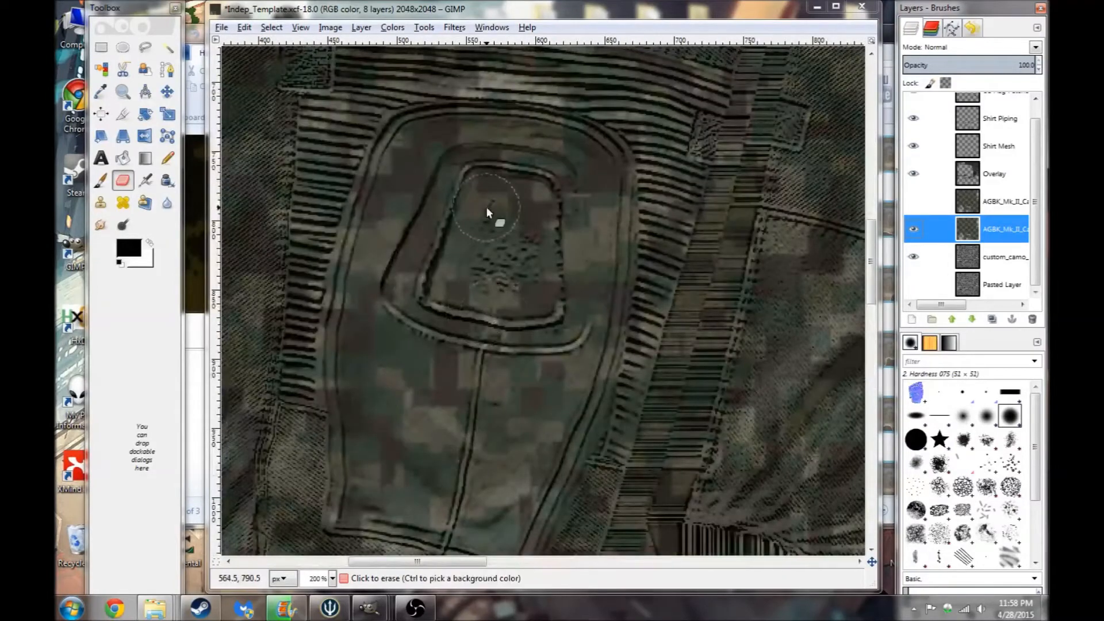
pyautogui.moveTo(487, 208); pyautogui.dragTo(499, 223)
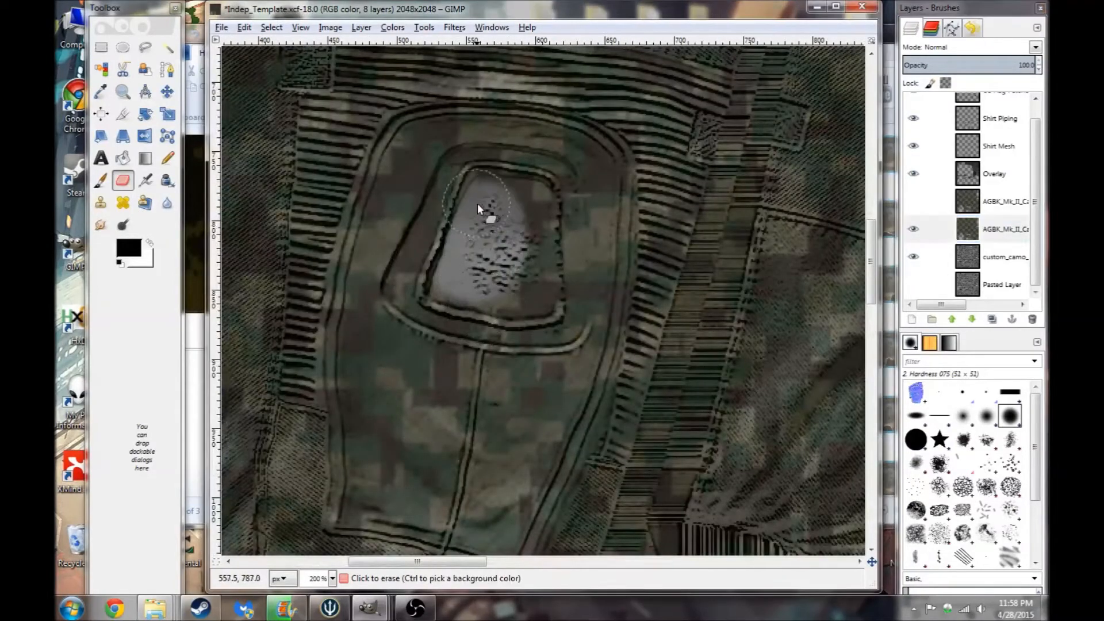
pyautogui.moveTo(508, 178)
pyautogui.mouseDown()
pyautogui.moveTo(537, 207)
pyautogui.moveTo(531, 292)
pyautogui.moveTo(526, 236)
pyautogui.moveTo(510, 319)
pyautogui.moveTo(438, 303)
pyautogui.moveTo(430, 271)
pyautogui.mouseUp()
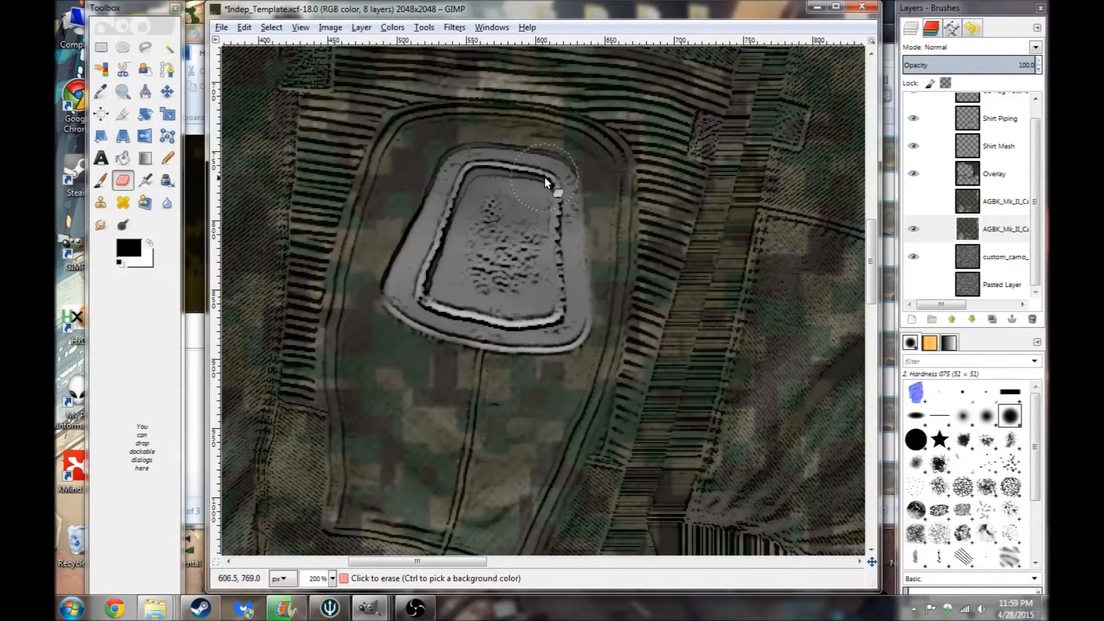
pyautogui.moveTo(471, 183); pyautogui.dragTo(461, 211)
# - Erase the camo layer over the second patch to reveal the grey detail underneath
pyautogui.moveTo(446, 563); pyautogui.dragTo(665, 567)
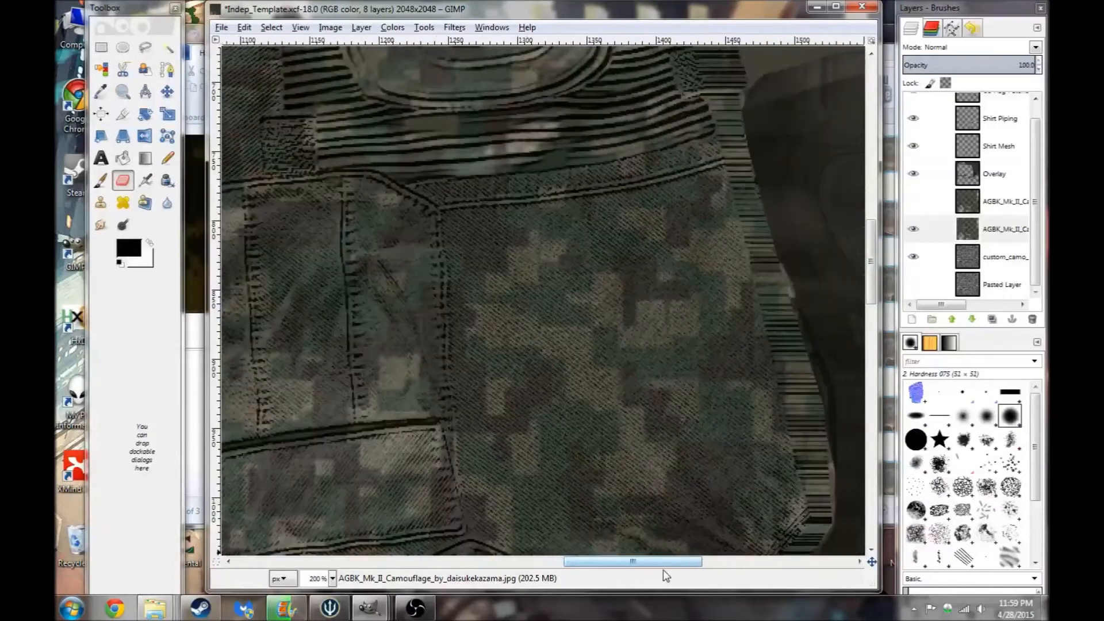
pyautogui.moveTo(870, 296); pyautogui.dragTo(870, 253)
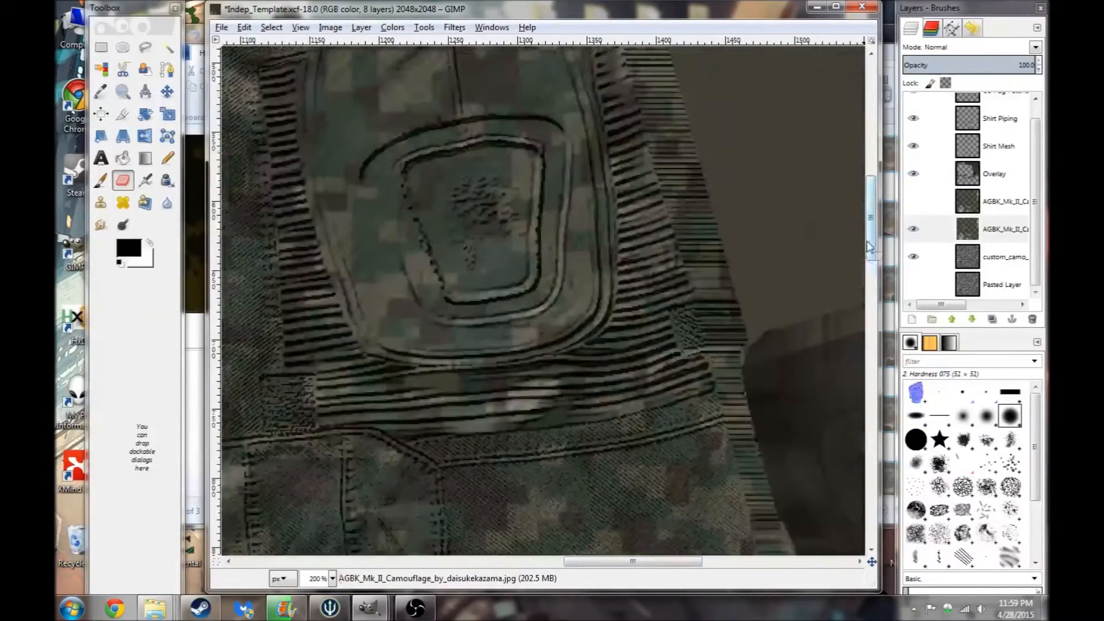
pyautogui.moveTo(425, 159)
pyautogui.mouseDown()
pyautogui.moveTo(465, 151)
pyautogui.moveTo(437, 157)
pyautogui.mouseUp()
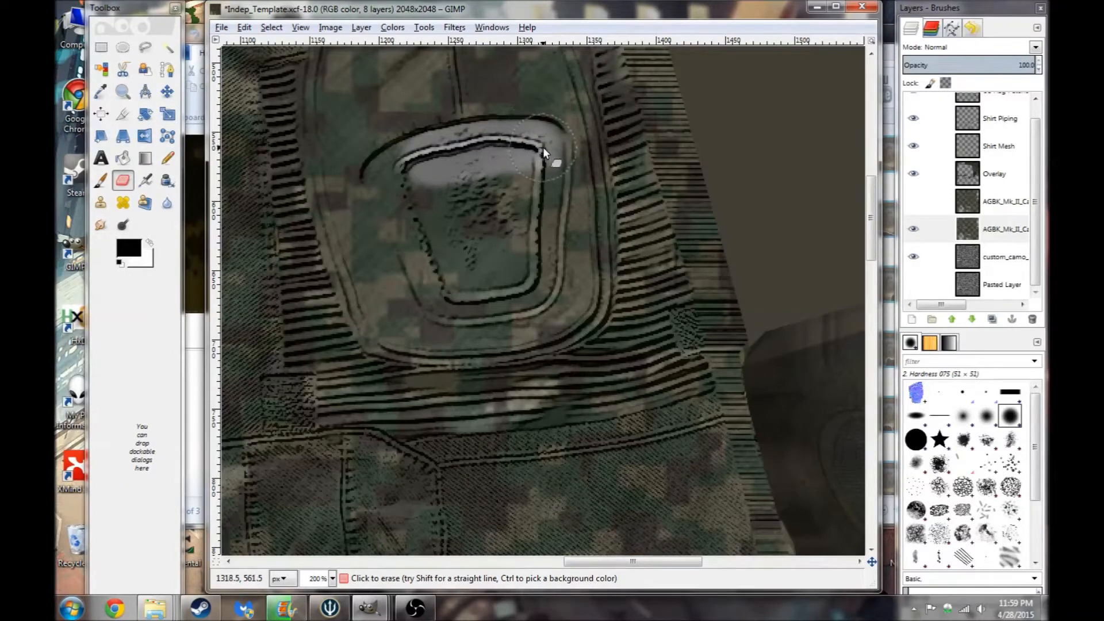
pyautogui.moveTo(548, 149)
pyautogui.mouseDown()
pyautogui.moveTo(531, 268)
pyautogui.moveTo(522, 235)
pyautogui.moveTo(487, 228)
pyautogui.mouseUp()
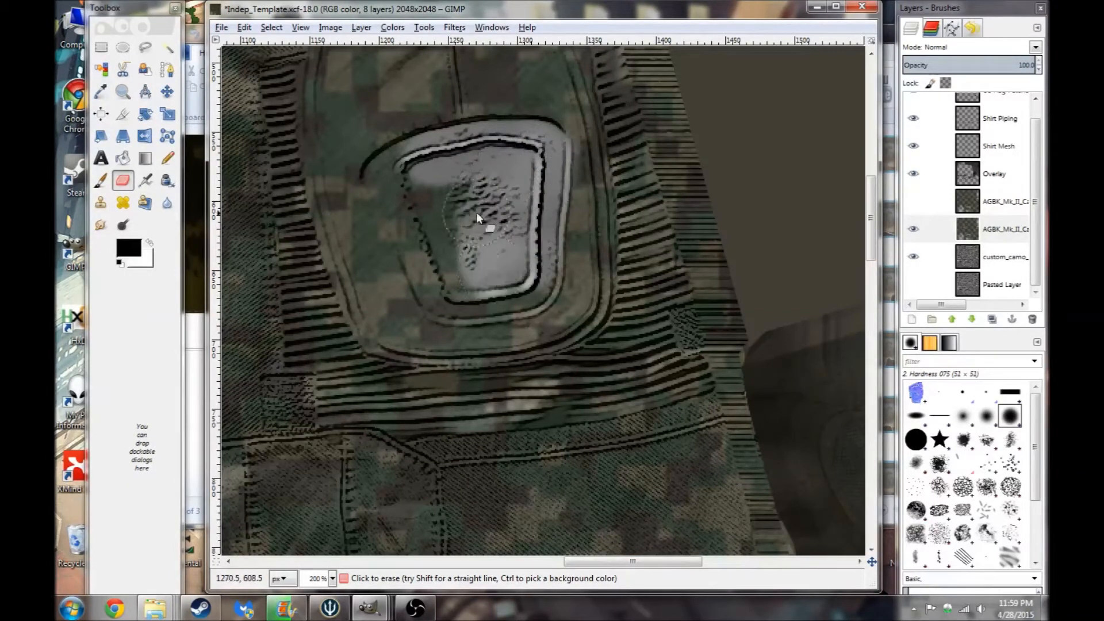
pyautogui.moveTo(398, 172); pyautogui.dragTo(391, 179)
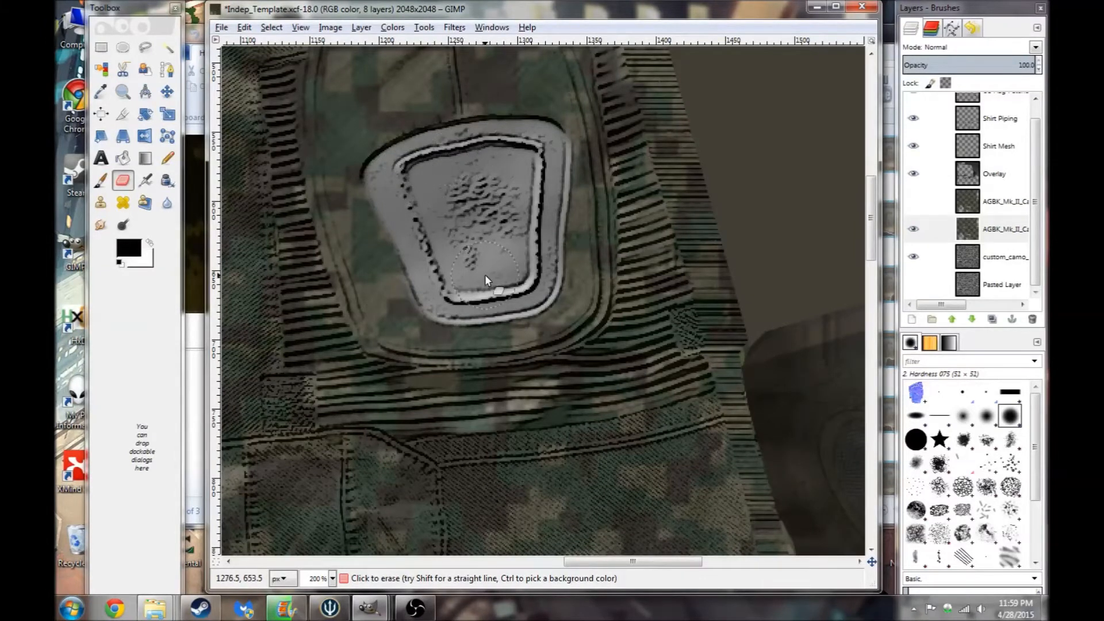
# - Check the eraser options and erase a stitched band below the second patch
pyautogui.doubleClick(123, 180)
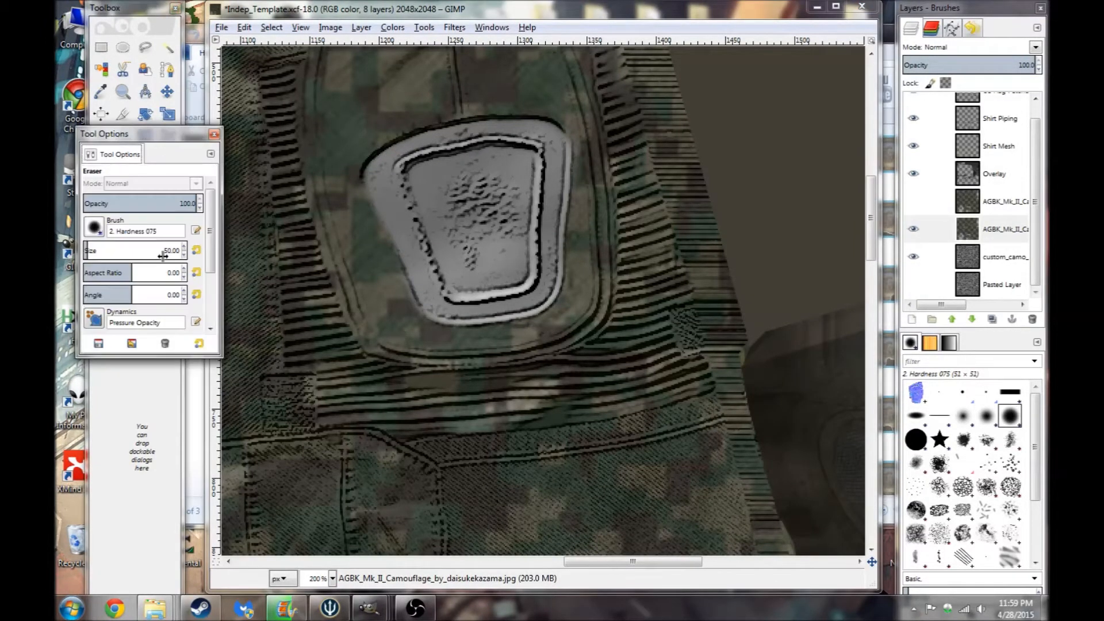
pyautogui.click(214, 134)
pyautogui.moveTo(493, 403); pyautogui.dragTo(506, 412)
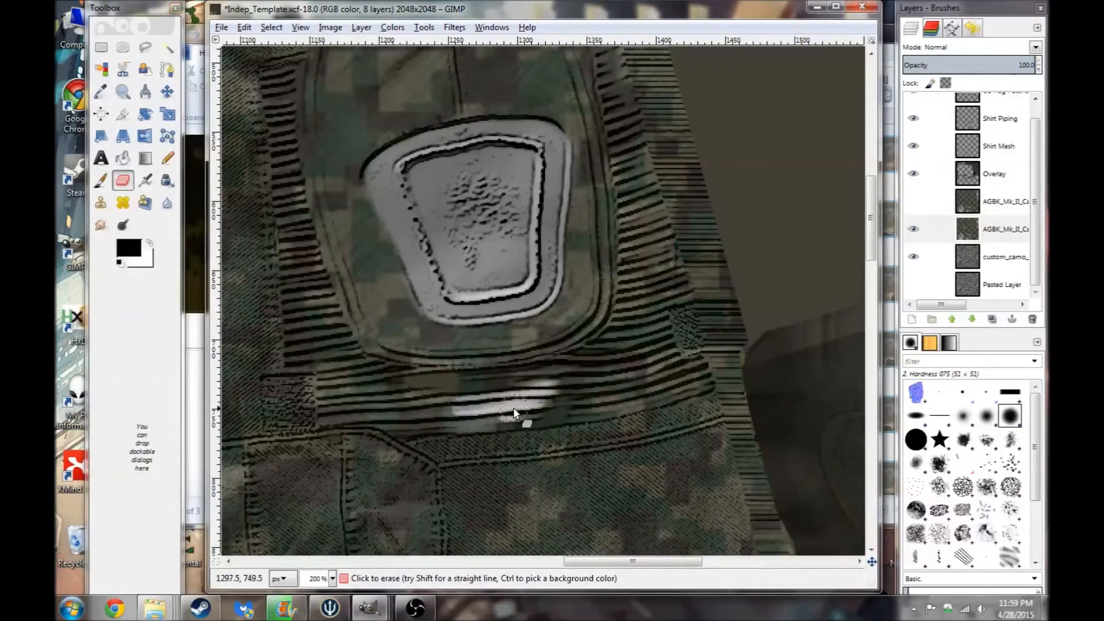
# - Erase the AGBK_Mk_II_Camo layer over the stitched band above the sleeve patch, undoing the last stroke
pyautogui.moveTo(616, 562); pyautogui.dragTo(369, 577)
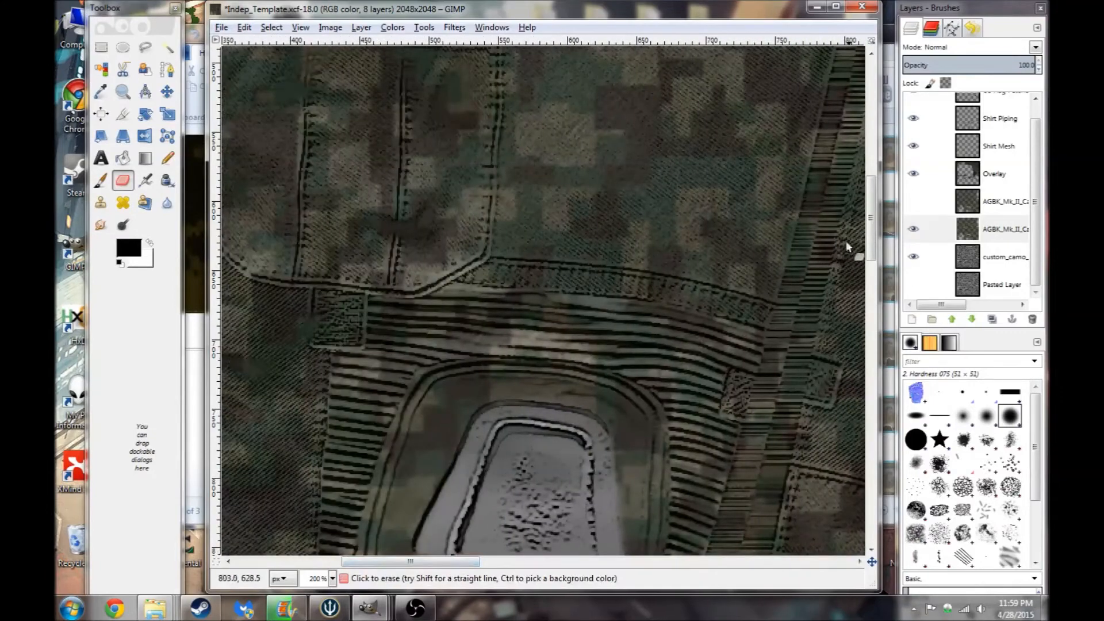
pyautogui.scroll(-5, 702, 252)
pyautogui.moveTo(560, 139)
pyautogui.mouseDown()
pyautogui.moveTo(525, 141)
pyautogui.moveTo(568, 149)
pyautogui.moveTo(555, 167)
pyautogui.moveTo(497, 164)
pyautogui.moveTo(532, 153)
pyautogui.moveTo(498, 143)
pyautogui.moveTo(453, 151)
pyautogui.mouseUp()
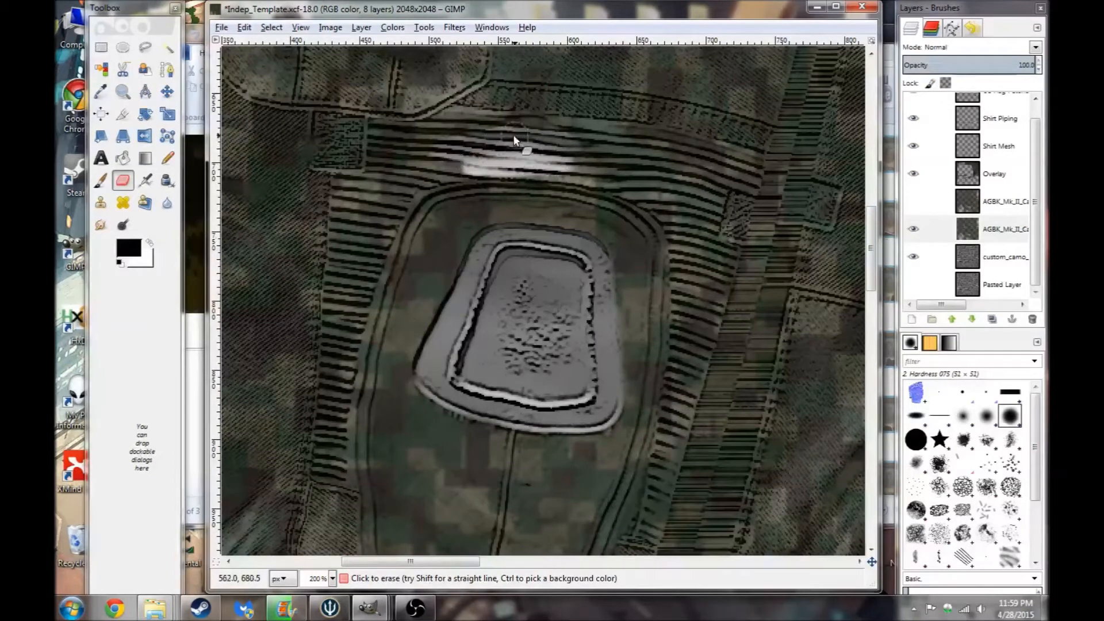
pyautogui.moveTo(509, 121)
pyautogui.mouseDown()
pyautogui.moveTo(555, 138)
pyautogui.moveTo(466, 141)
pyautogui.moveTo(571, 131)
pyautogui.mouseUp()
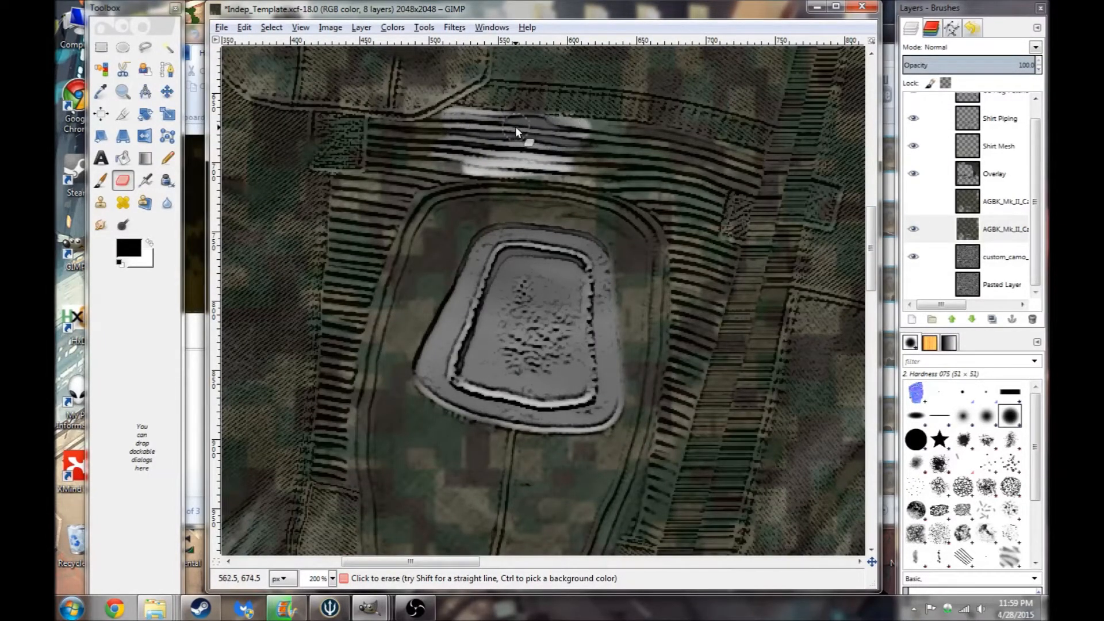
pyautogui.moveTo(582, 131)
pyautogui.mouseDown()
pyautogui.moveTo(672, 142)
pyautogui.moveTo(565, 142)
pyautogui.moveTo(609, 164)
pyautogui.moveTo(620, 157)
pyautogui.moveTo(540, 161)
pyautogui.mouseUp()
pyautogui.moveTo(612, 175)
pyautogui.mouseDown()
pyautogui.moveTo(500, 165)
pyautogui.moveTo(659, 189)
pyautogui.moveTo(613, 180)
pyautogui.moveTo(638, 189)
pyautogui.mouseUp()
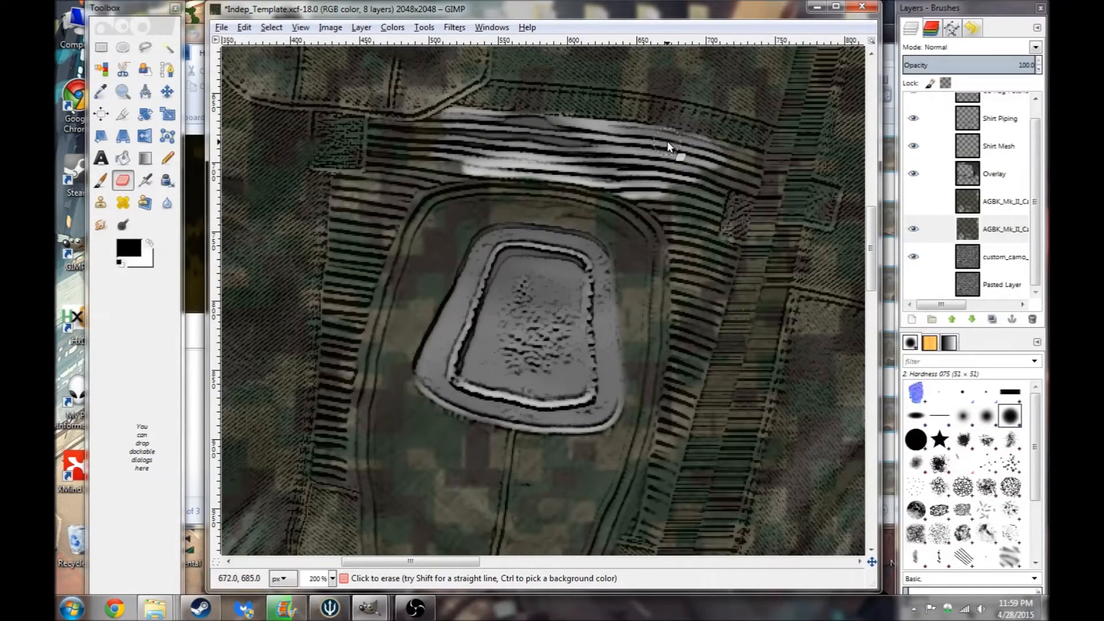
pyautogui.moveTo(702, 210)
pyautogui.mouseDown()
pyautogui.moveTo(692, 217)
pyautogui.moveTo(685, 178)
pyautogui.moveTo(709, 166)
pyautogui.mouseUp()
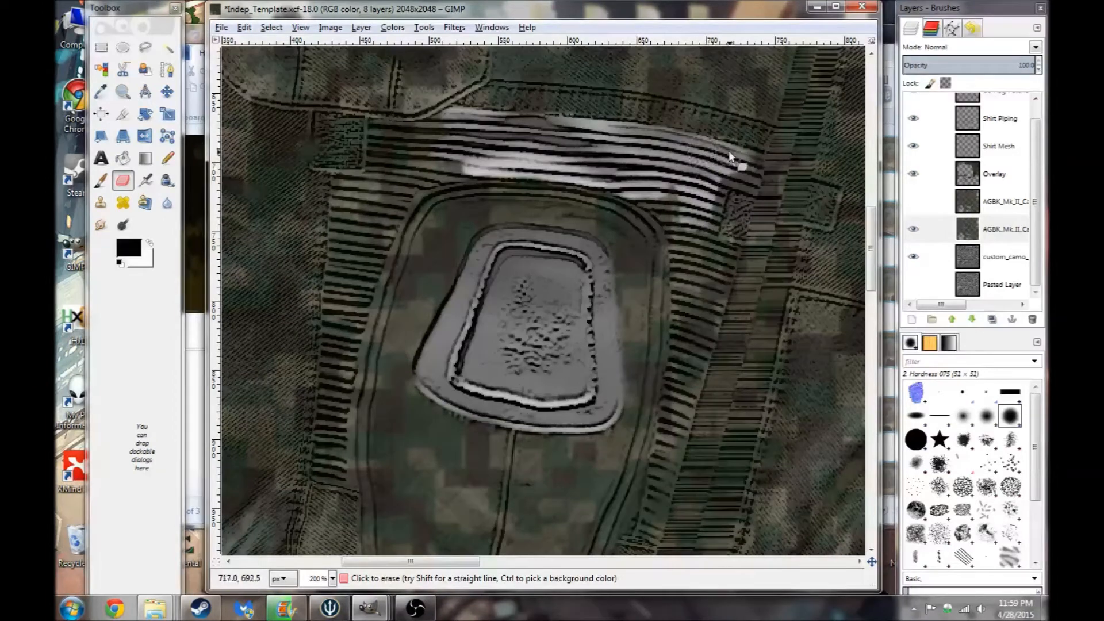
pyautogui.hotkey('ctrl', 'z')
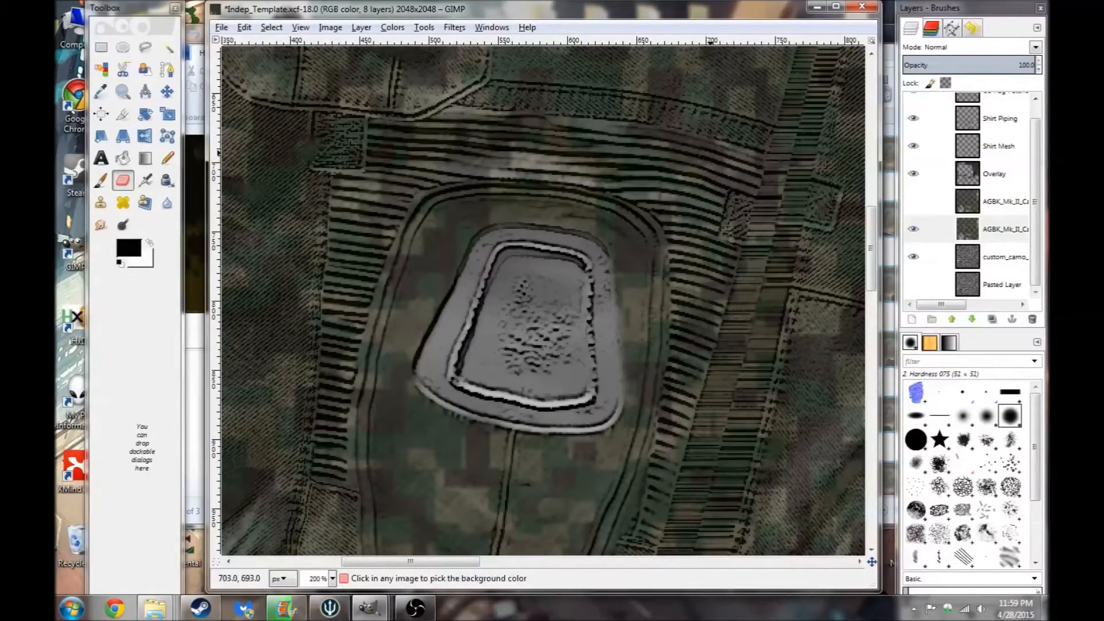
# - Continue erasing the camo along the band and its left edge beside the patch, undoing one stroke
pyautogui.moveTo(602, 152)
pyautogui.mouseDown()
pyautogui.moveTo(531, 149)
pyautogui.moveTo(642, 149)
pyautogui.moveTo(516, 140)
pyautogui.moveTo(650, 134)
pyautogui.moveTo(492, 133)
pyautogui.moveTo(573, 149)
pyautogui.moveTo(446, 144)
pyautogui.moveTo(564, 164)
pyautogui.moveTo(437, 155)
pyautogui.moveTo(483, 134)
pyautogui.mouseUp()
pyautogui.moveTo(419, 155); pyautogui.dragTo(427, 146)
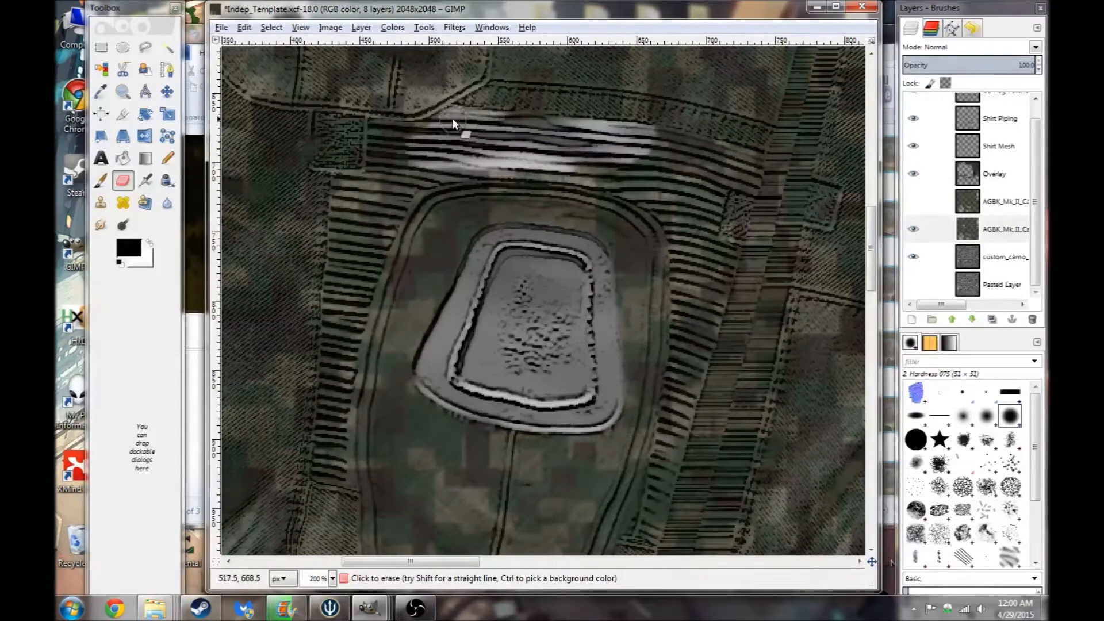
pyautogui.moveTo(424, 141)
pyautogui.mouseDown()
pyautogui.moveTo(387, 142)
pyautogui.moveTo(410, 146)
pyautogui.mouseUp()
pyautogui.moveTo(392, 193); pyautogui.dragTo(438, 165)
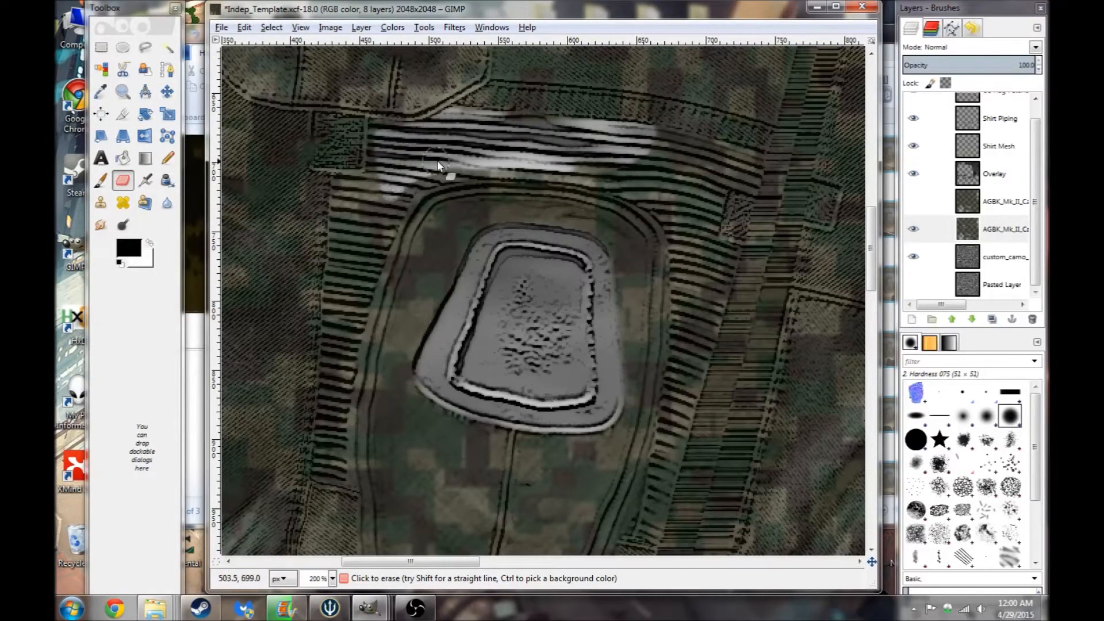
pyautogui.moveTo(377, 204)
pyautogui.mouseDown()
pyautogui.moveTo(381, 152)
pyautogui.moveTo(375, 169)
pyautogui.mouseUp()
pyautogui.moveTo(370, 185)
pyautogui.mouseDown()
pyautogui.moveTo(340, 188)
pyautogui.moveTo(343, 297)
pyautogui.moveTo(386, 202)
pyautogui.moveTo(354, 211)
pyautogui.mouseUp()
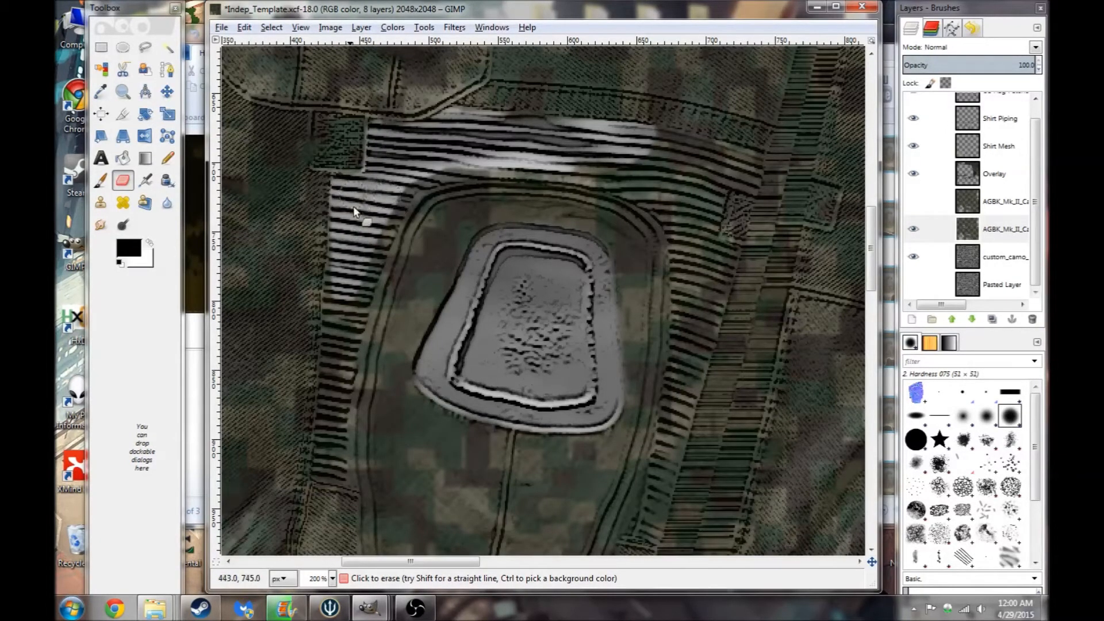
pyautogui.moveTo(496, 161)
pyautogui.mouseDown()
pyautogui.moveTo(638, 181)
pyautogui.moveTo(634, 168)
pyautogui.moveTo(670, 146)
pyautogui.mouseUp()
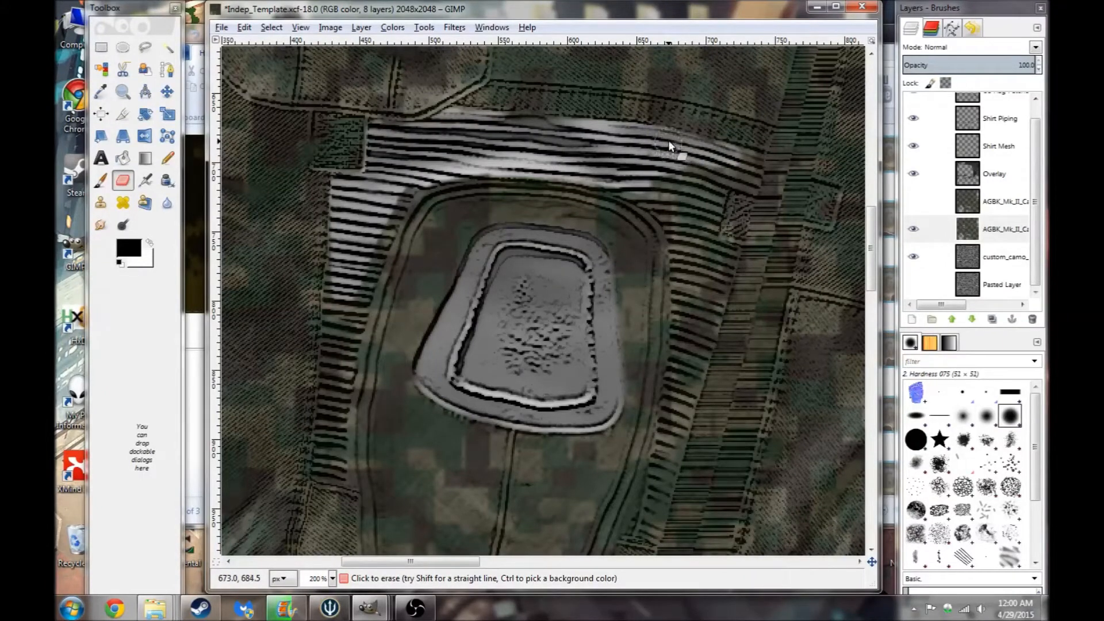
pyautogui.moveTo(726, 155); pyautogui.dragTo(697, 198)
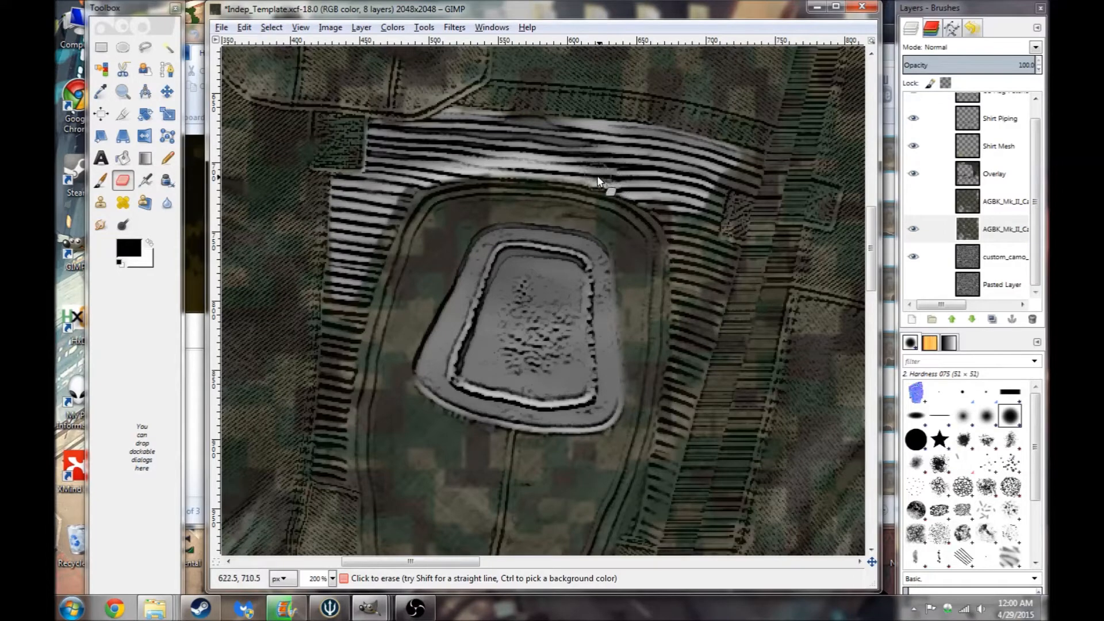
pyautogui.moveTo(684, 279); pyautogui.dragTo(712, 198)
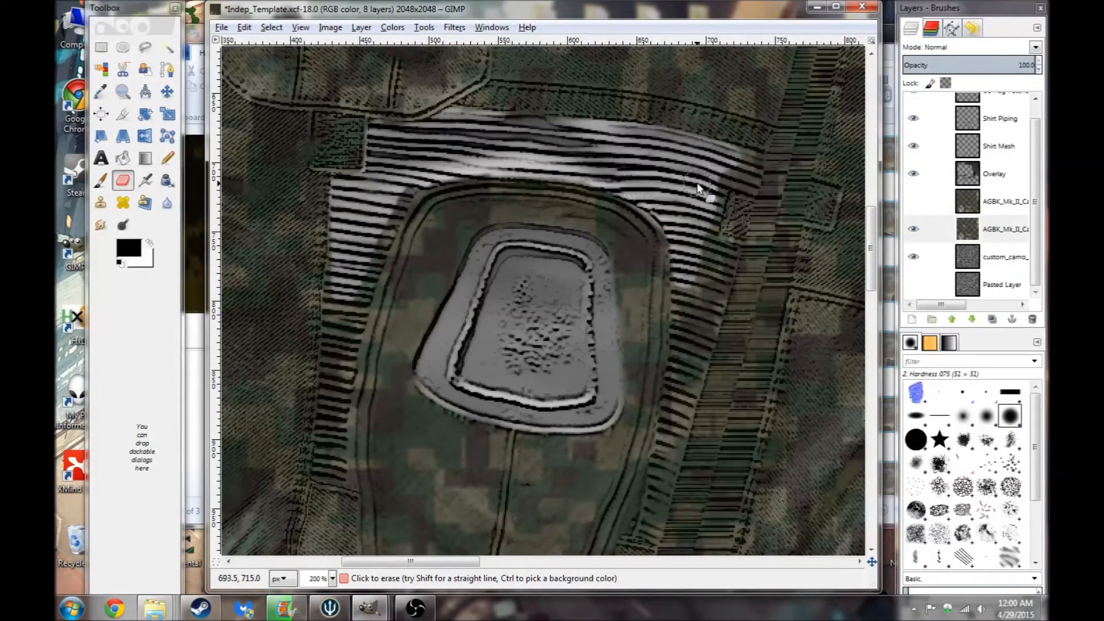
pyautogui.hotkey('ctrl', 'z')
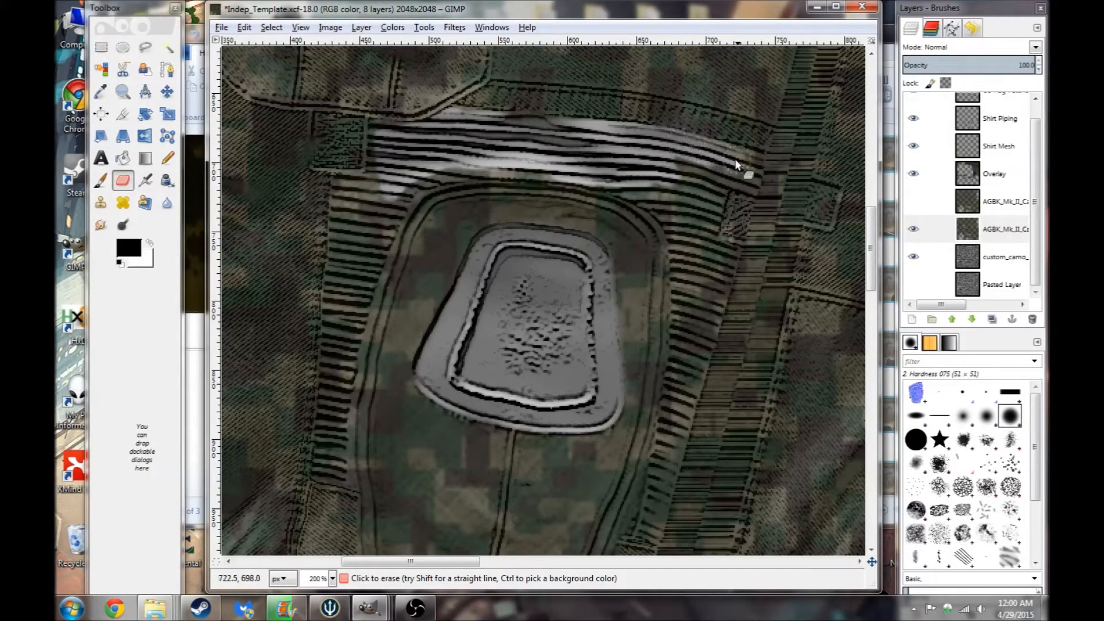
# - Erase the remaining camo at the band's right end down the patch's side
pyautogui.moveTo(719, 184); pyautogui.dragTo(651, 163)
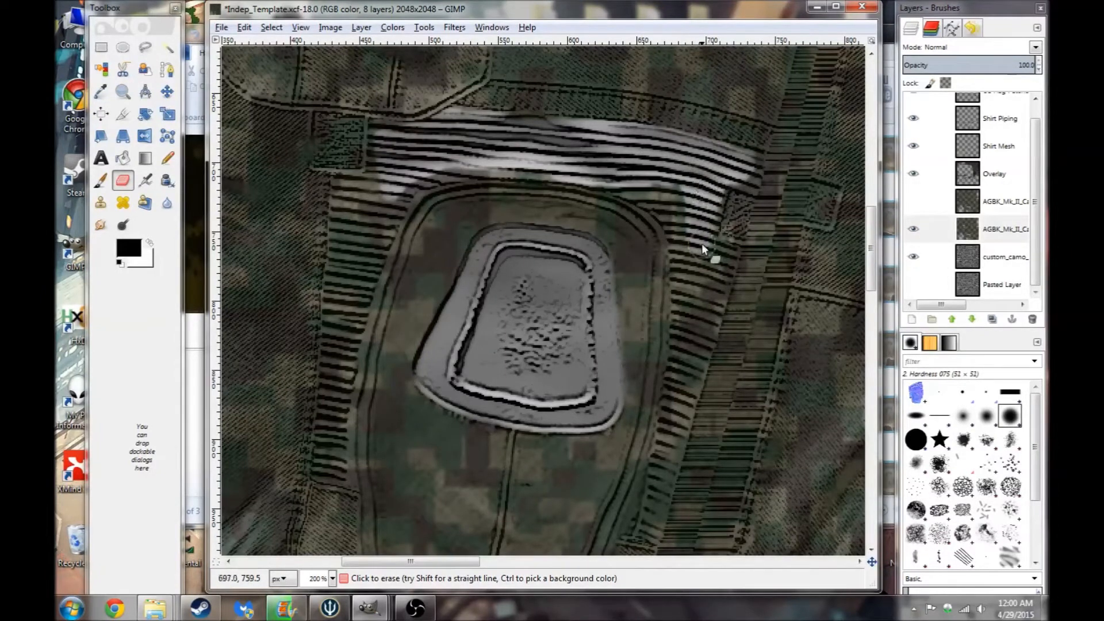
pyautogui.moveTo(665, 180); pyautogui.dragTo(627, 181)
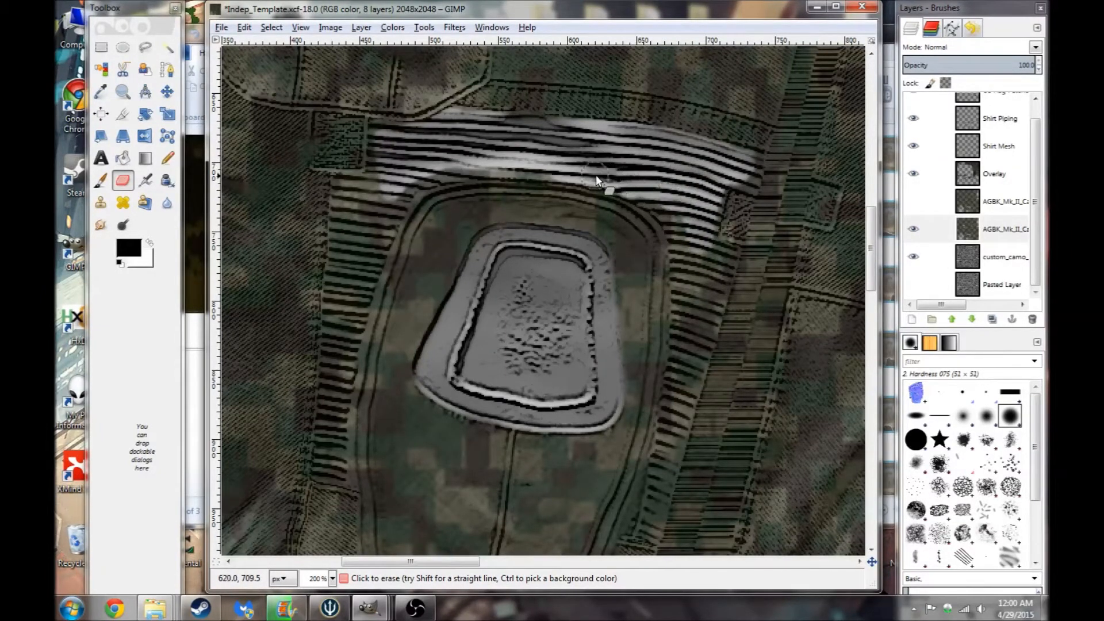
pyautogui.moveTo(681, 221); pyautogui.dragTo(660, 201)
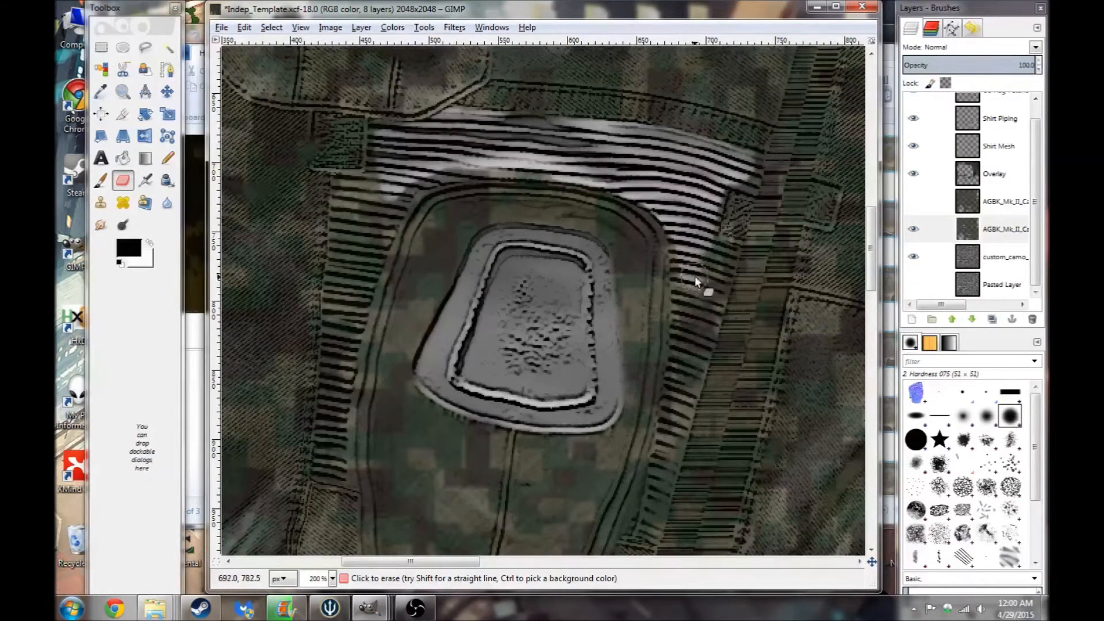
pyautogui.moveTo(471, 155)
pyautogui.mouseDown()
pyautogui.moveTo(529, 158)
pyautogui.moveTo(501, 160)
pyautogui.mouseUp()
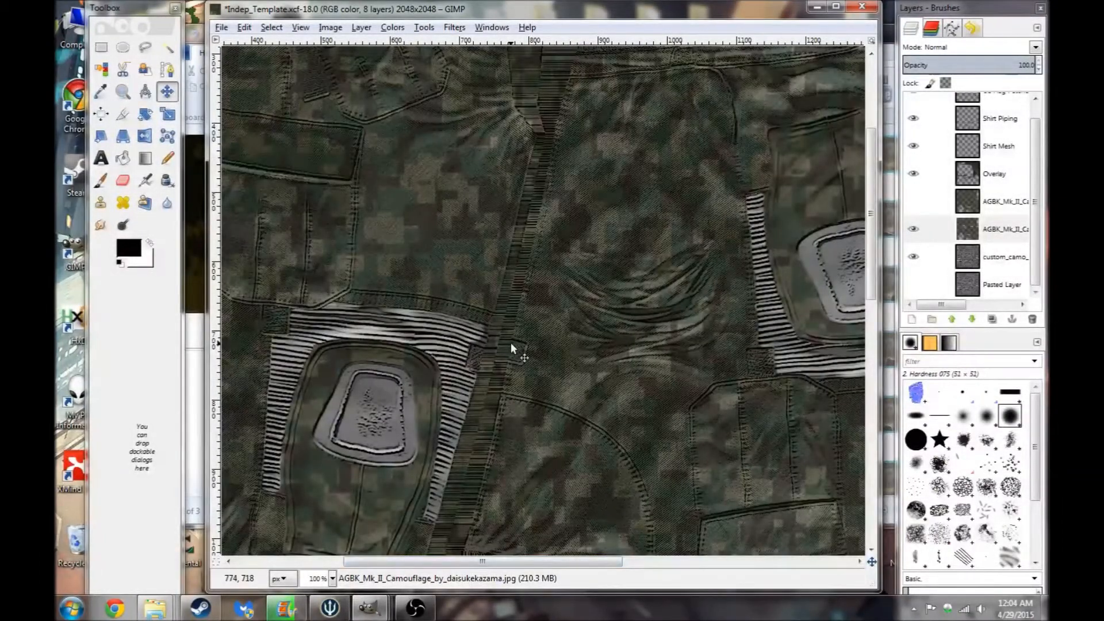
# - Select the AGBK_Mk_II_Camo layer and pick a dark camo colour from the canvas as foreground
pyautogui.moveTo(488, 562)
pyautogui.mouseDown()
pyautogui.moveTo(564, 565)
pyautogui.moveTo(467, 563)
pyautogui.mouseUp()
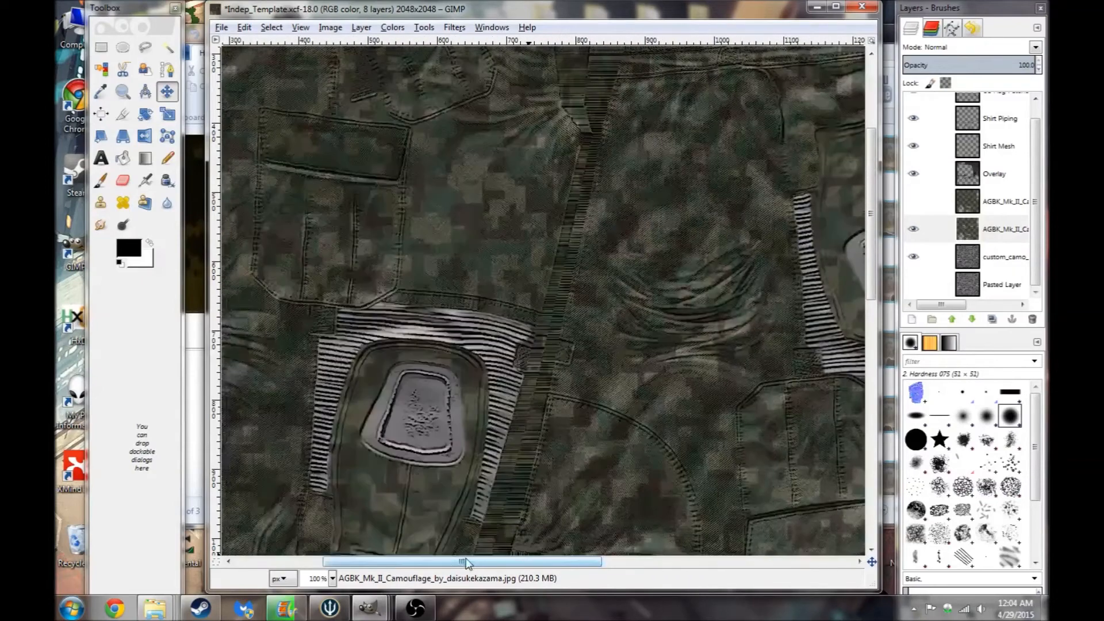
pyautogui.click(1017, 230)
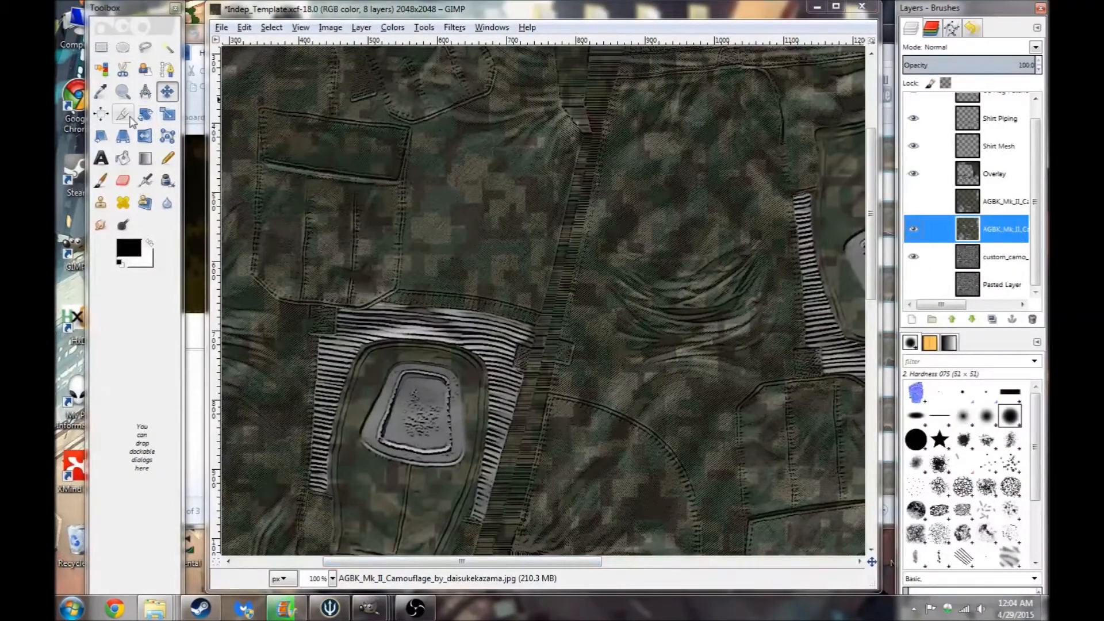
pyautogui.click(101, 91)
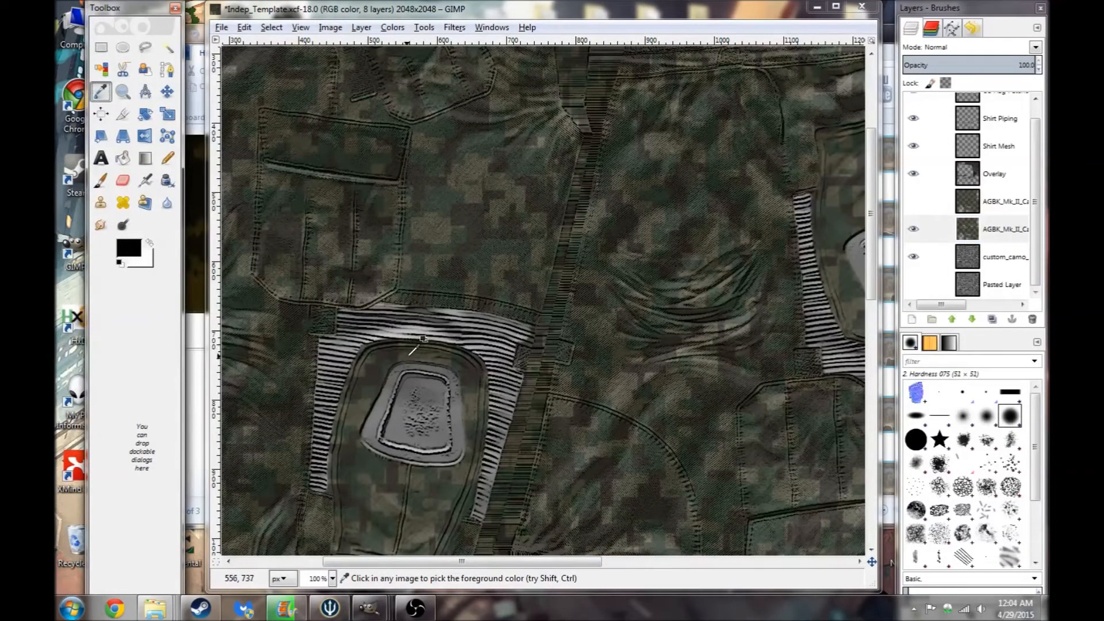
pyautogui.click(408, 355)
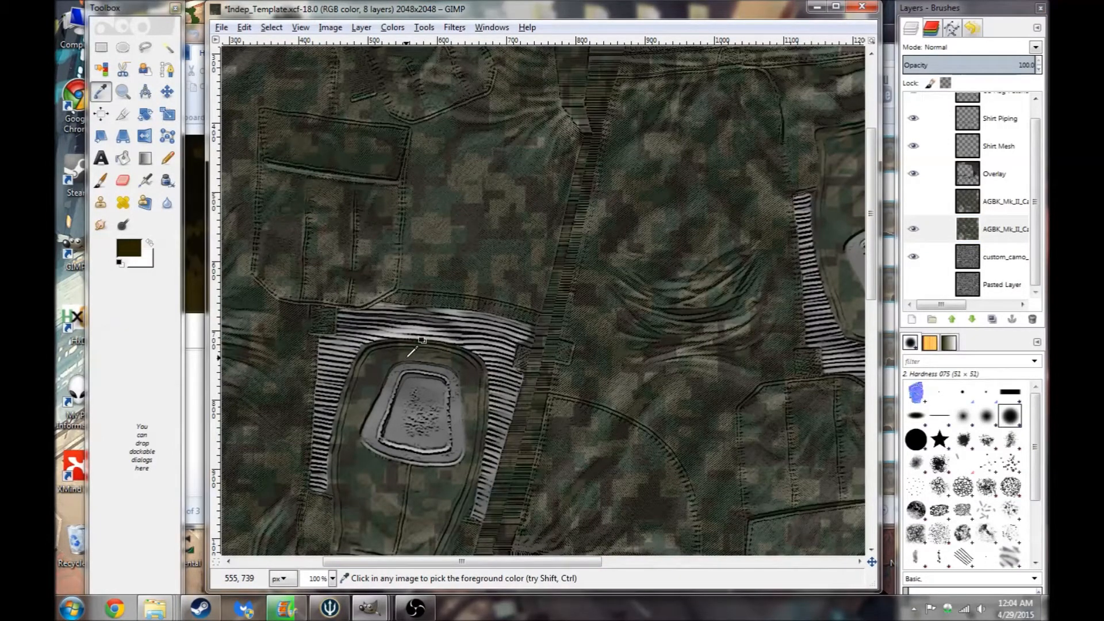
# - Try airbrushing the picked colour across the band above the patch with the Airbrush tool
pyautogui.click(145, 180)
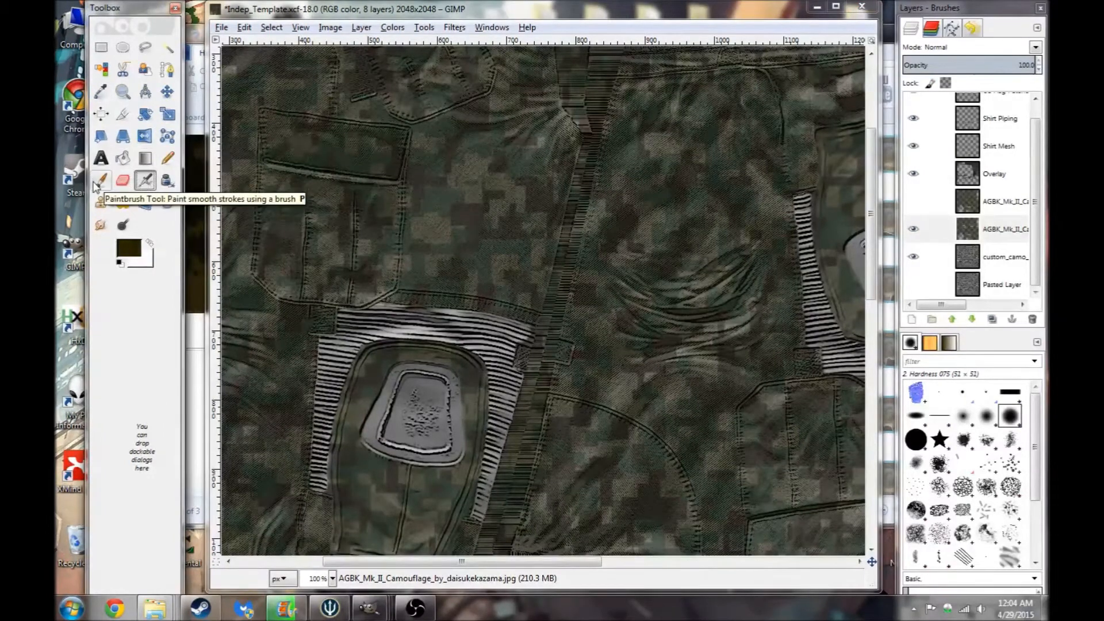
pyautogui.doubleClick(146, 181)
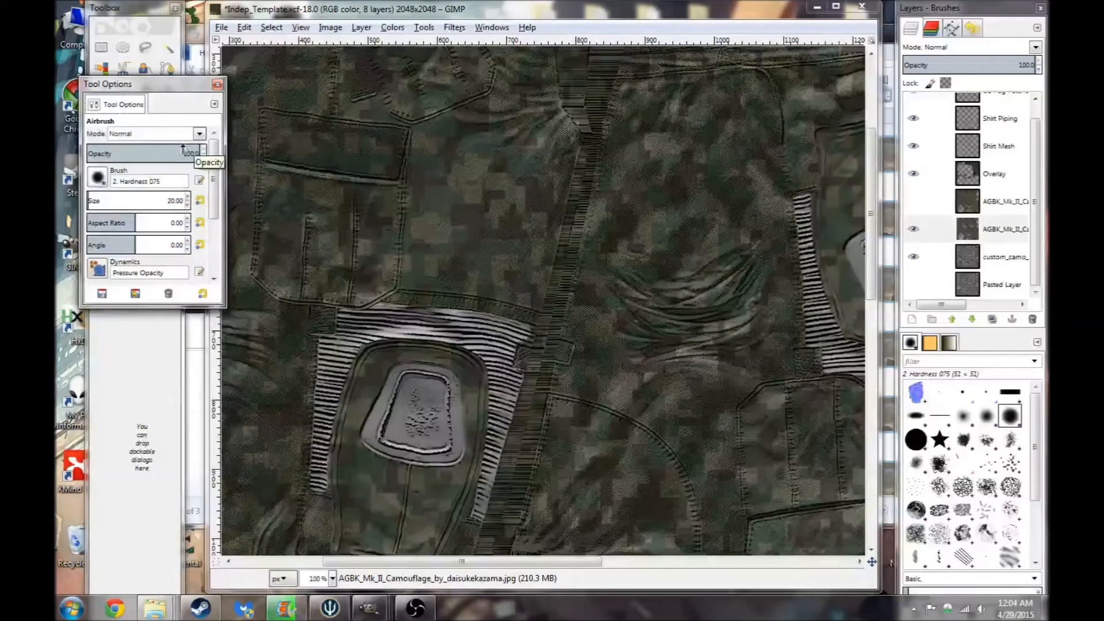
pyautogui.click(218, 84)
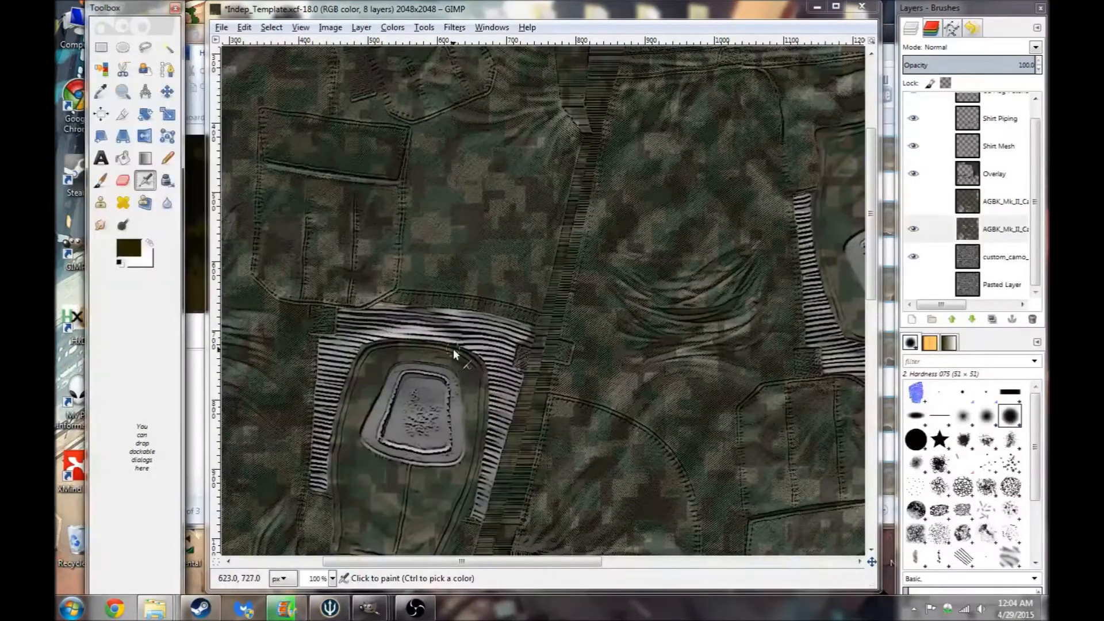
pyautogui.keyDown('ctrl'); pyautogui.scroll(2, 436, 347); pyautogui.keyUp('ctrl')
pyautogui.moveTo(454, 297)
pyautogui.mouseDown()
pyautogui.moveTo(381, 296)
pyautogui.moveTo(474, 288)
pyautogui.moveTo(383, 279)
pyautogui.moveTo(498, 280)
pyautogui.moveTo(394, 274)
pyautogui.moveTo(493, 291)
pyautogui.moveTo(402, 320)
pyautogui.moveTo(505, 304)
pyautogui.moveTo(337, 304)
pyautogui.moveTo(444, 306)
pyautogui.moveTo(325, 297)
pyautogui.moveTo(383, 291)
pyautogui.moveTo(342, 275)
pyautogui.moveTo(378, 277)
pyautogui.moveTo(335, 269)
pyautogui.moveTo(390, 277)
pyautogui.moveTo(332, 268)
pyautogui.mouseUp()
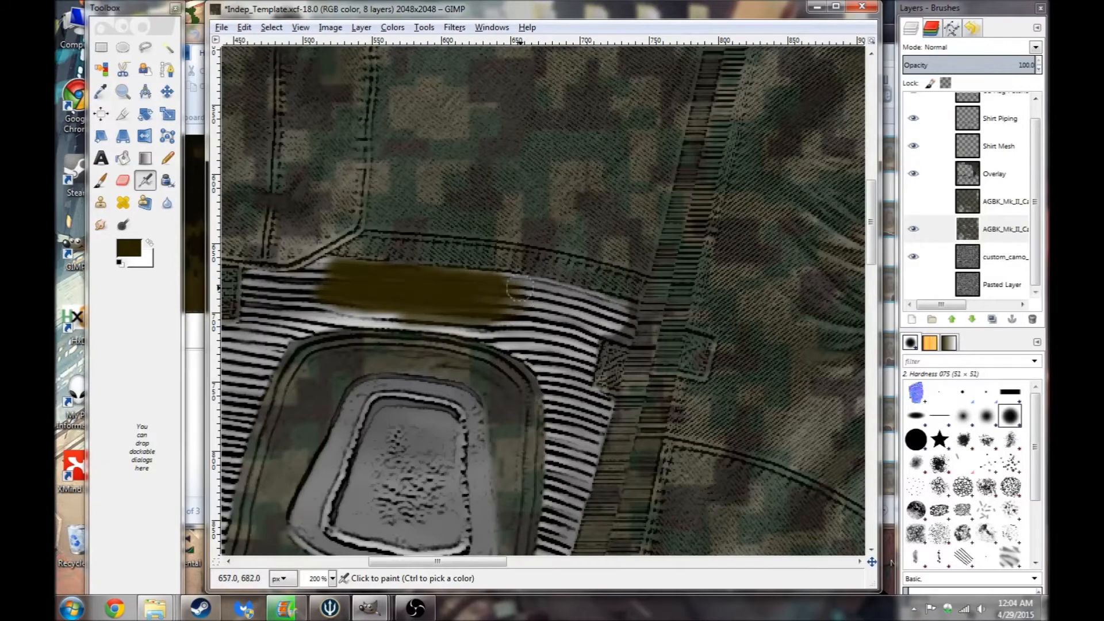
pyautogui.hotkey('ctrl', 'z')
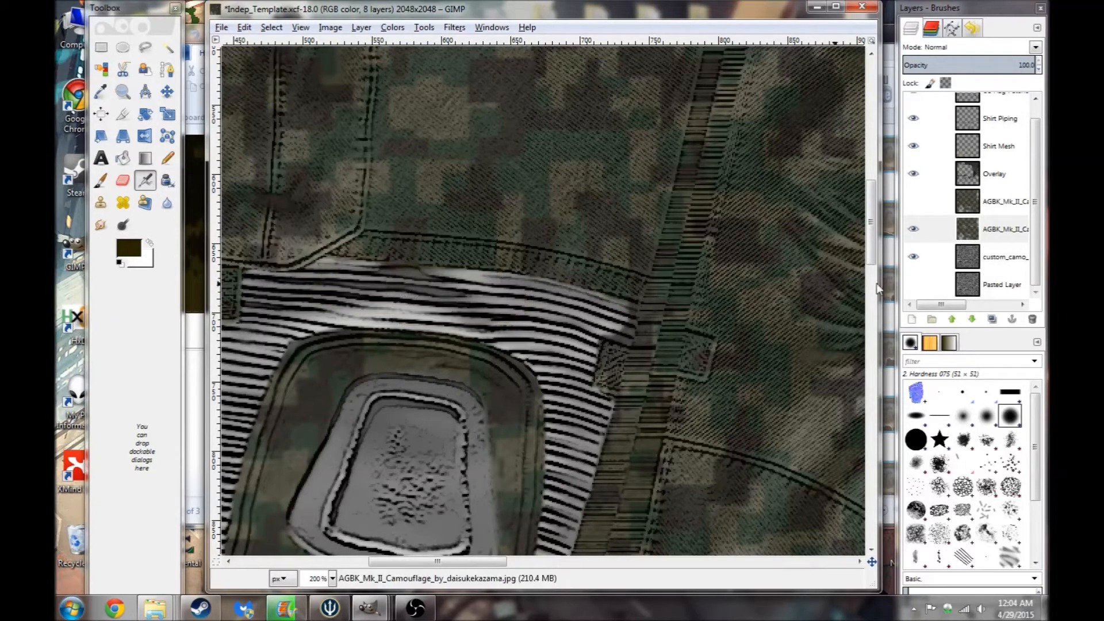
# - Add a new transparent layer named Layer and move it below the AGBK_Mk_II_Camo layer
pyautogui.rightClick(1008, 237)
pyautogui.click(966, 266)
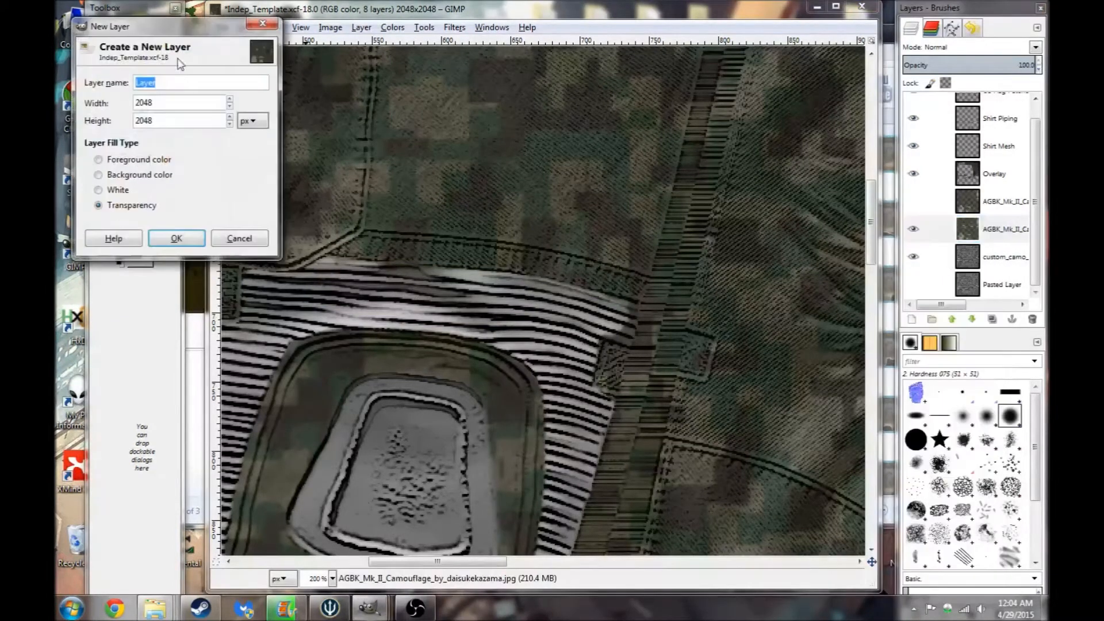
pyautogui.click(176, 238)
pyautogui.moveTo(996, 249); pyautogui.dragTo(993, 272)
# - Airbrush the picked brown across the band above the patch on the new layer
pyautogui.moveTo(483, 268); pyautogui.dragTo(357, 268)
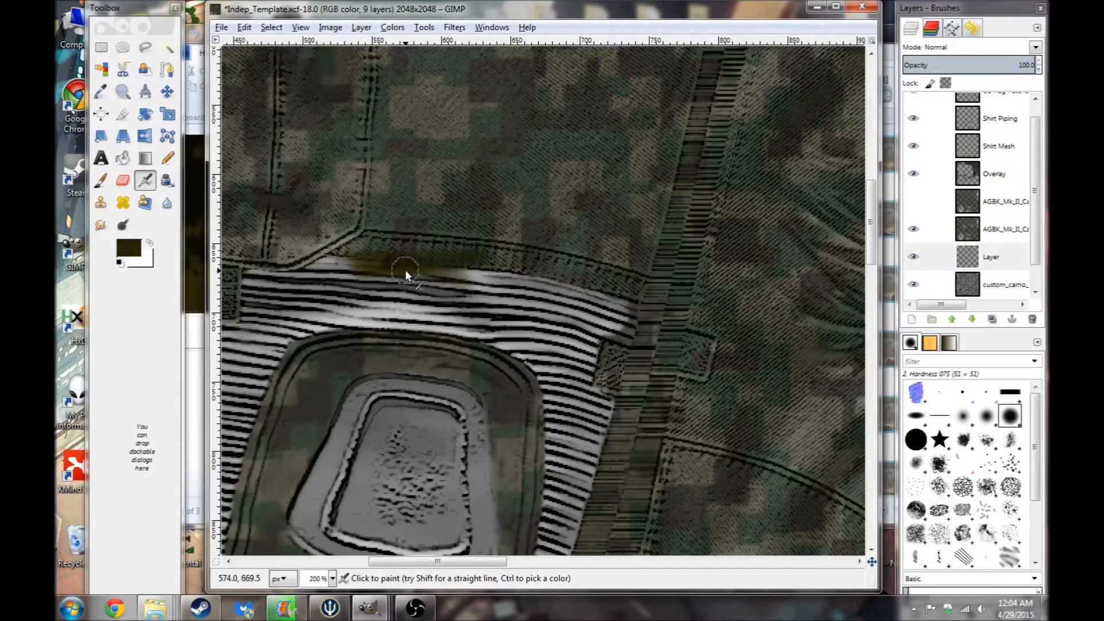
pyautogui.hotkey('ctrl', 'z')
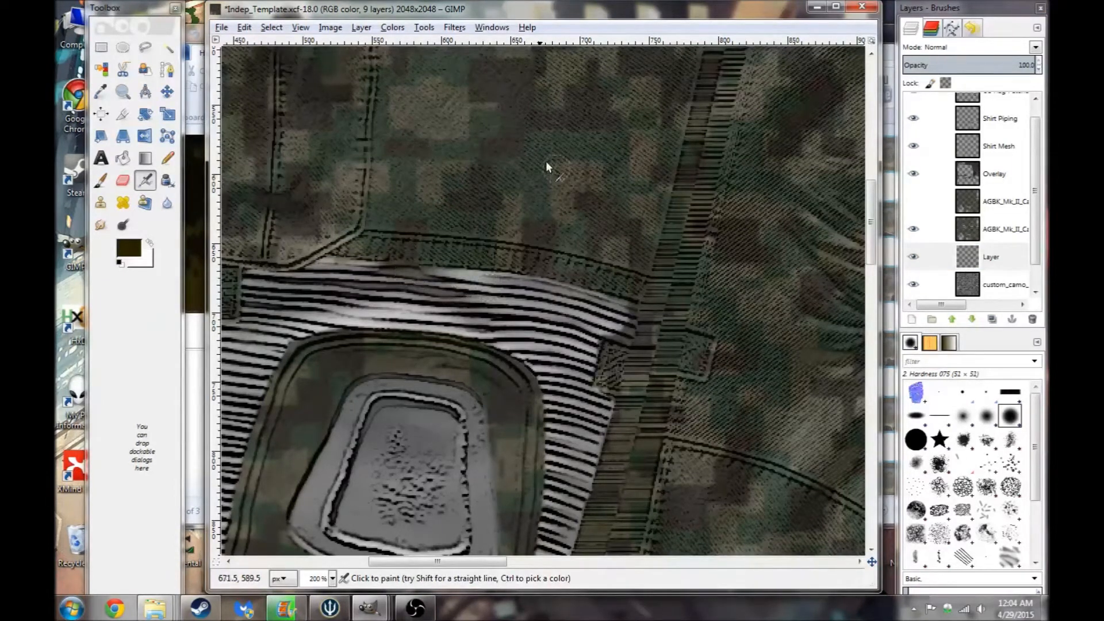
pyautogui.moveTo(474, 304)
pyautogui.mouseDown()
pyautogui.moveTo(410, 277)
pyautogui.moveTo(350, 276)
pyautogui.moveTo(400, 304)
pyautogui.moveTo(425, 305)
pyautogui.moveTo(314, 295)
pyautogui.moveTo(512, 289)
pyautogui.moveTo(519, 301)
pyautogui.moveTo(370, 304)
pyautogui.moveTo(339, 286)
pyautogui.mouseUp()
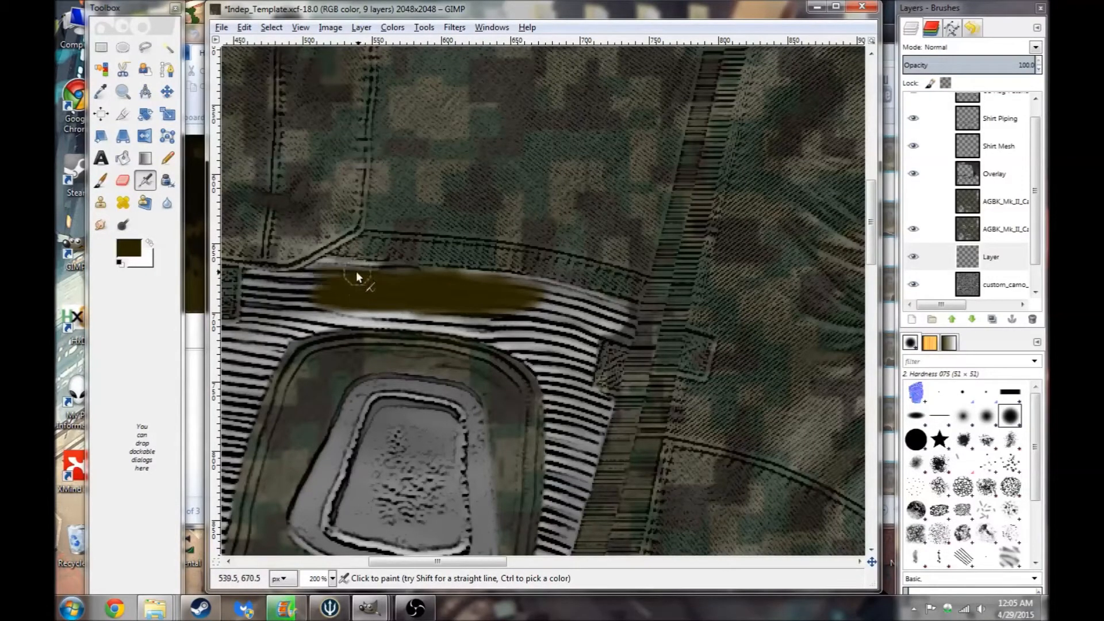
pyautogui.moveTo(299, 303)
pyautogui.mouseDown()
pyautogui.moveTo(329, 293)
pyautogui.moveTo(280, 315)
pyautogui.moveTo(323, 316)
pyautogui.mouseUp()
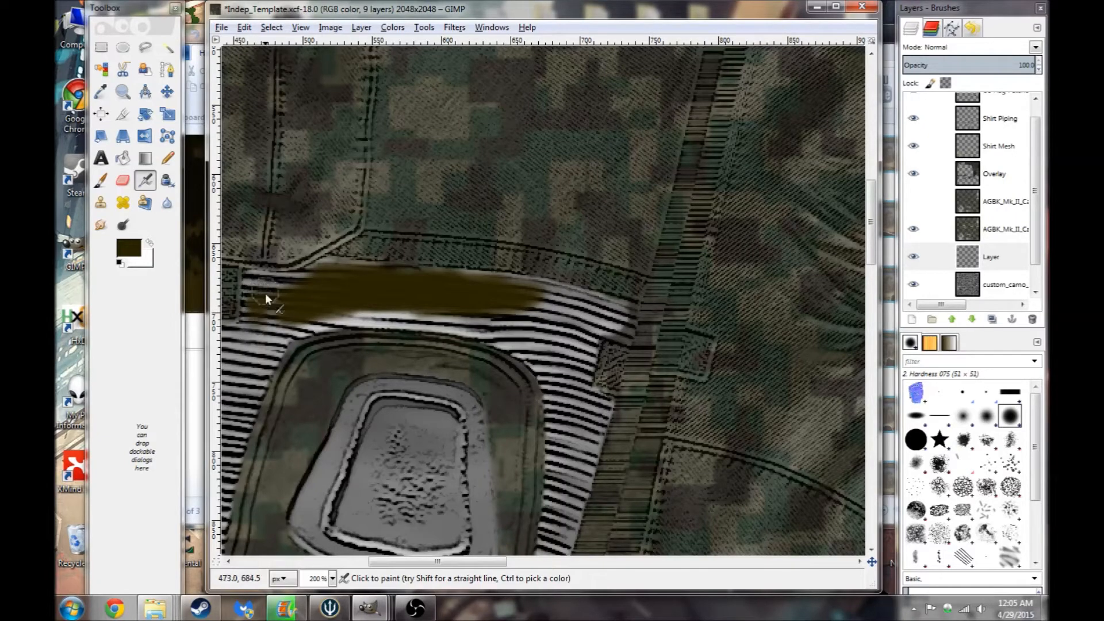
pyautogui.moveTo(288, 288); pyautogui.dragTo(278, 307)
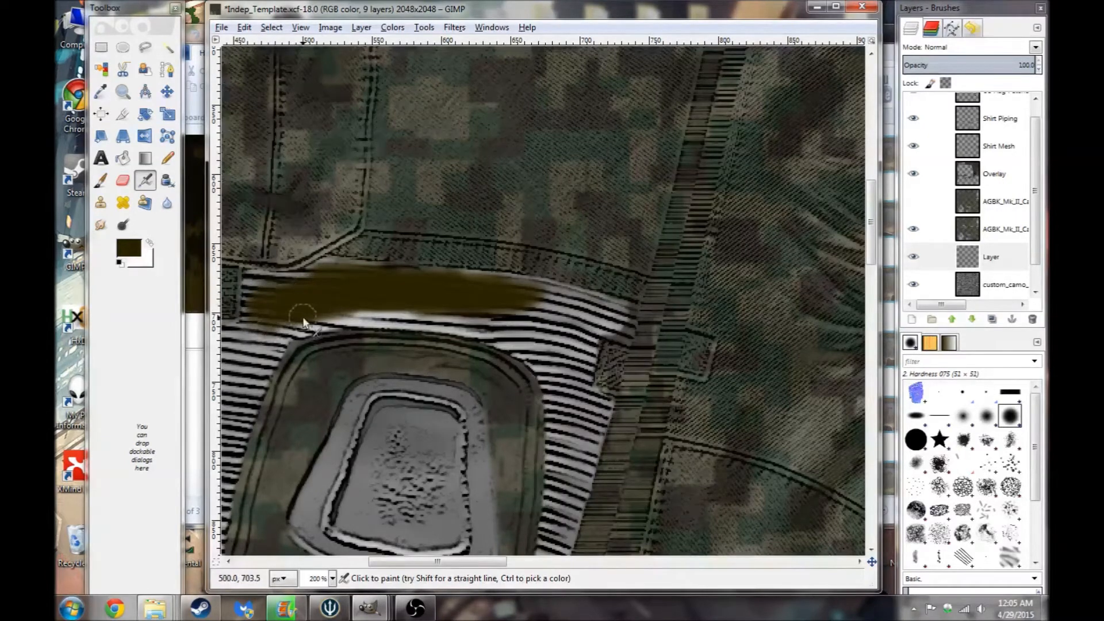
# - Select the AGBK_Mk_II_Camo layer and fuzzy-select the stitched band region surrounding the patch
pyautogui.click(1004, 229)
pyautogui.click(167, 47)
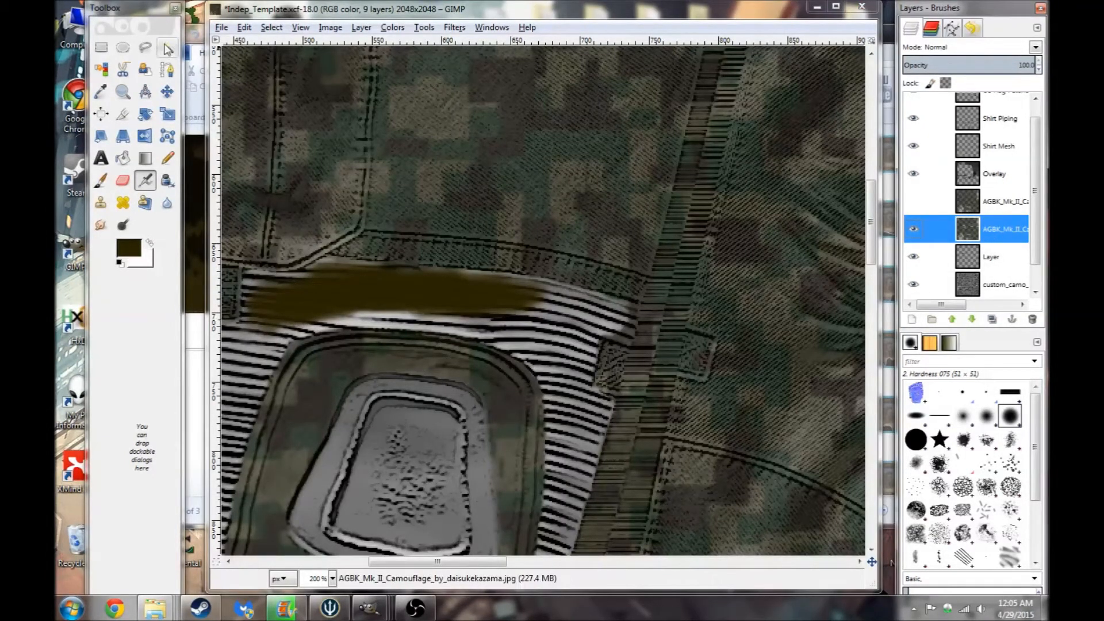
pyautogui.click(556, 349)
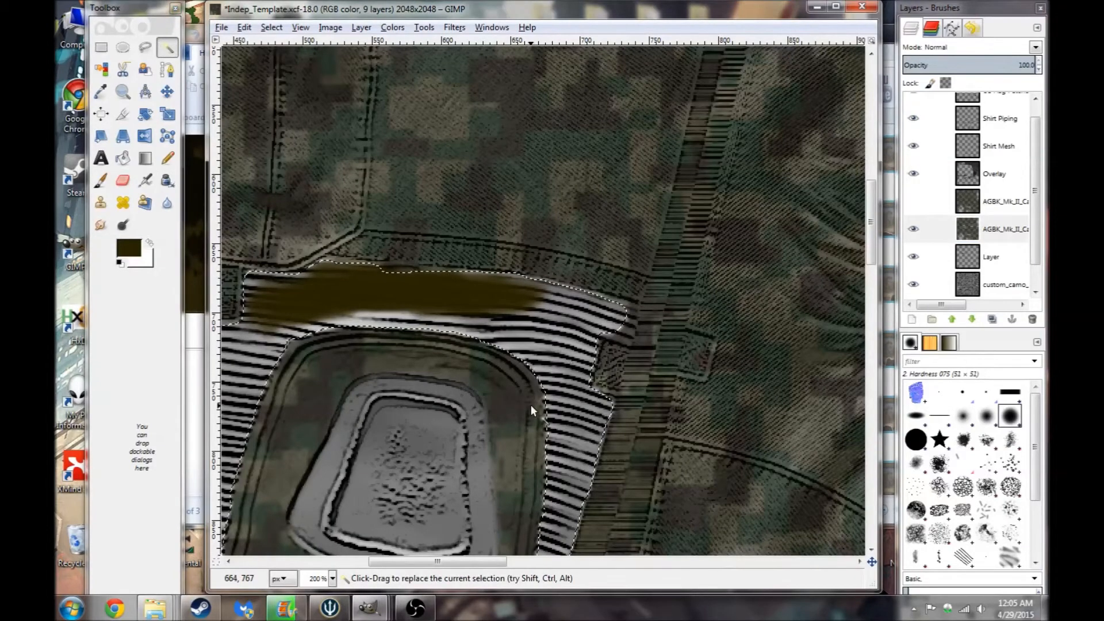
pyautogui.moveTo(496, 562); pyautogui.dragTo(475, 563)
pyautogui.click(123, 158)
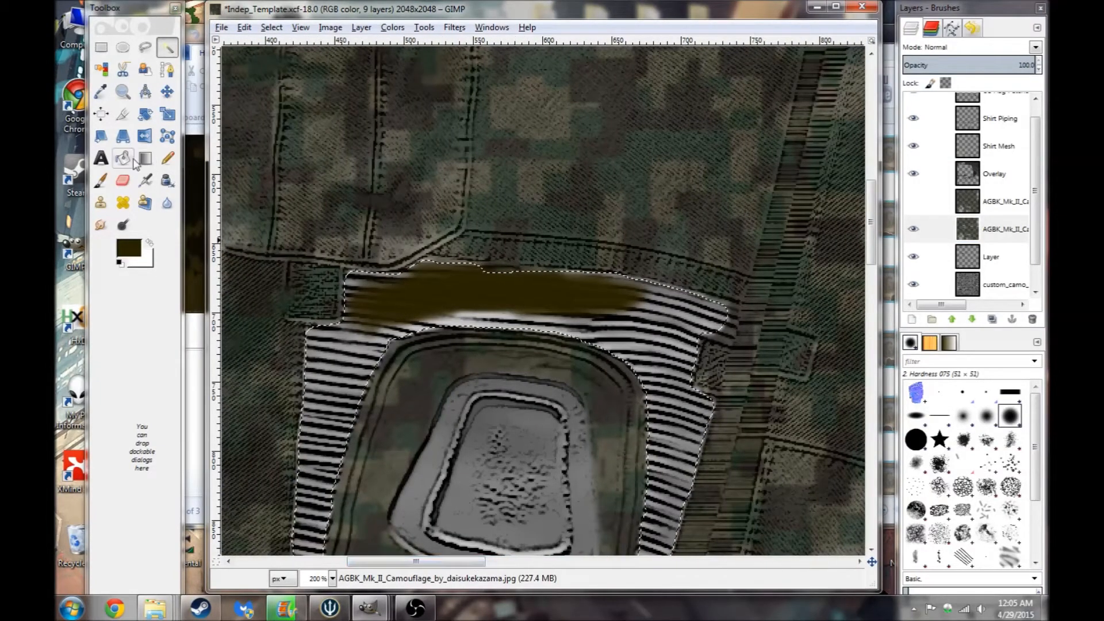
# - Try bucket-filling the selected stitched bands with the brown on the camo layer, and undo both fills
pyautogui.click(330, 378)
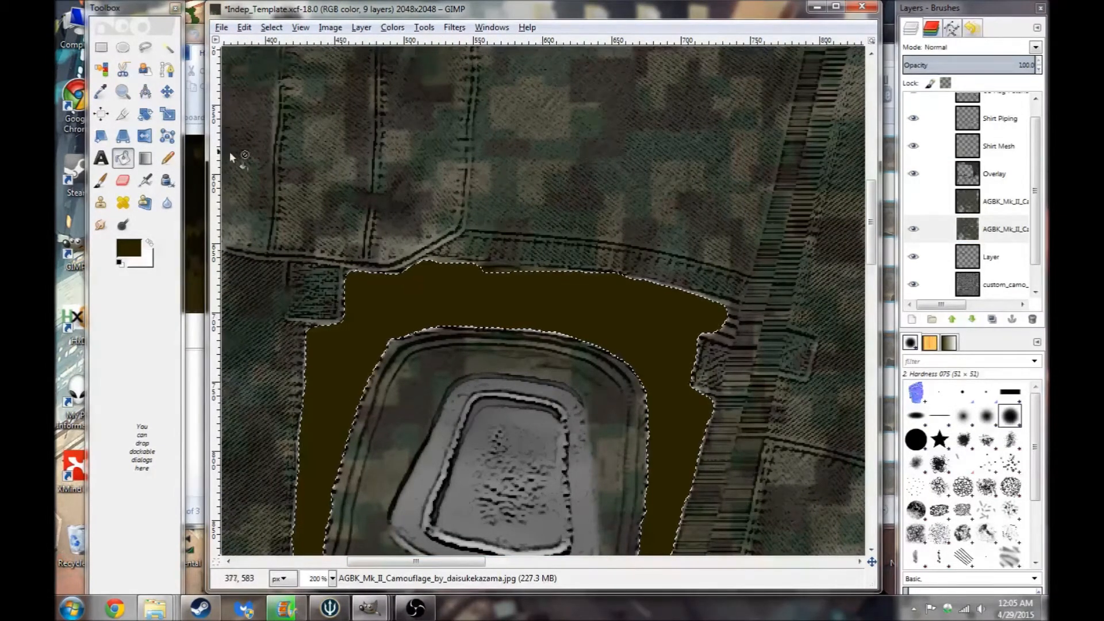
pyautogui.moveTo(446, 564); pyautogui.dragTo(640, 568)
pyautogui.click(167, 47)
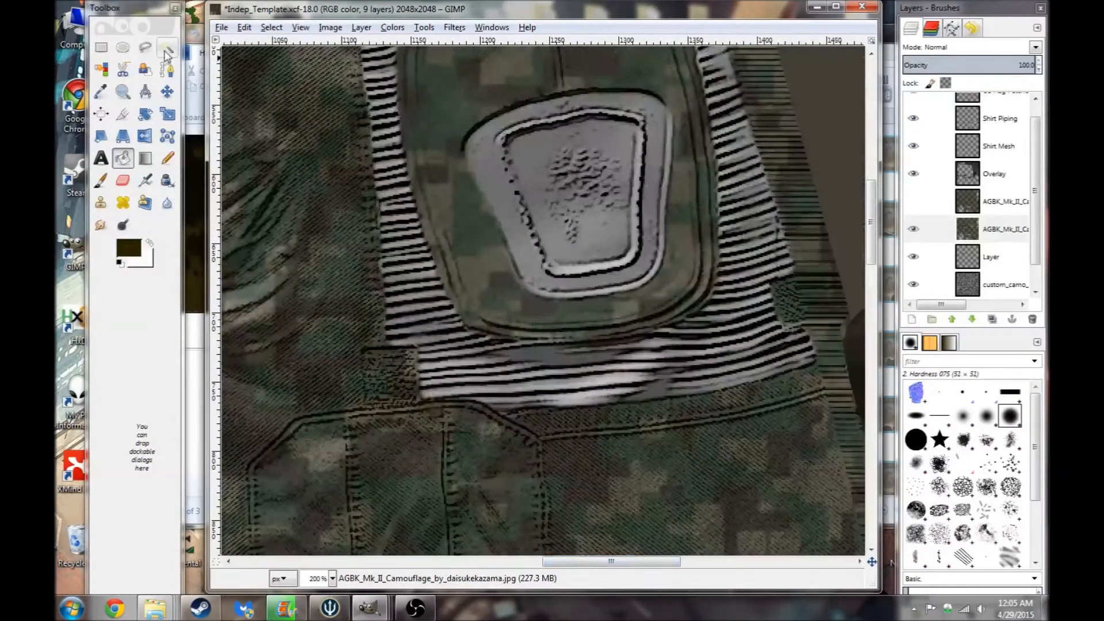
pyautogui.hotkey('shift', 'b')
pyautogui.click(408, 316)
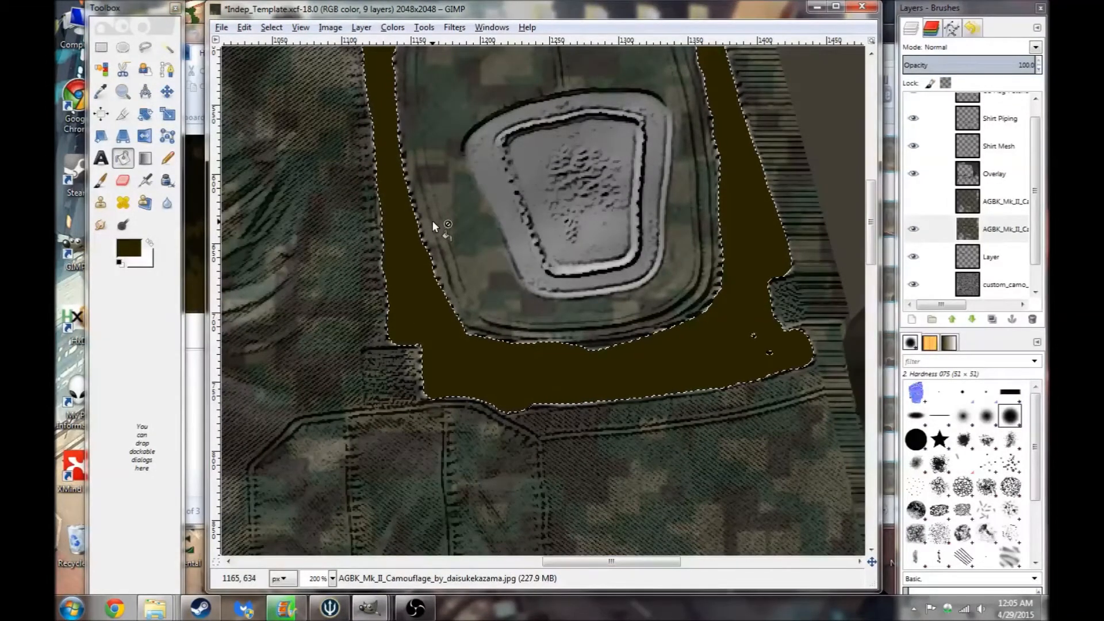
pyautogui.hotkey('ctrl', 'z')
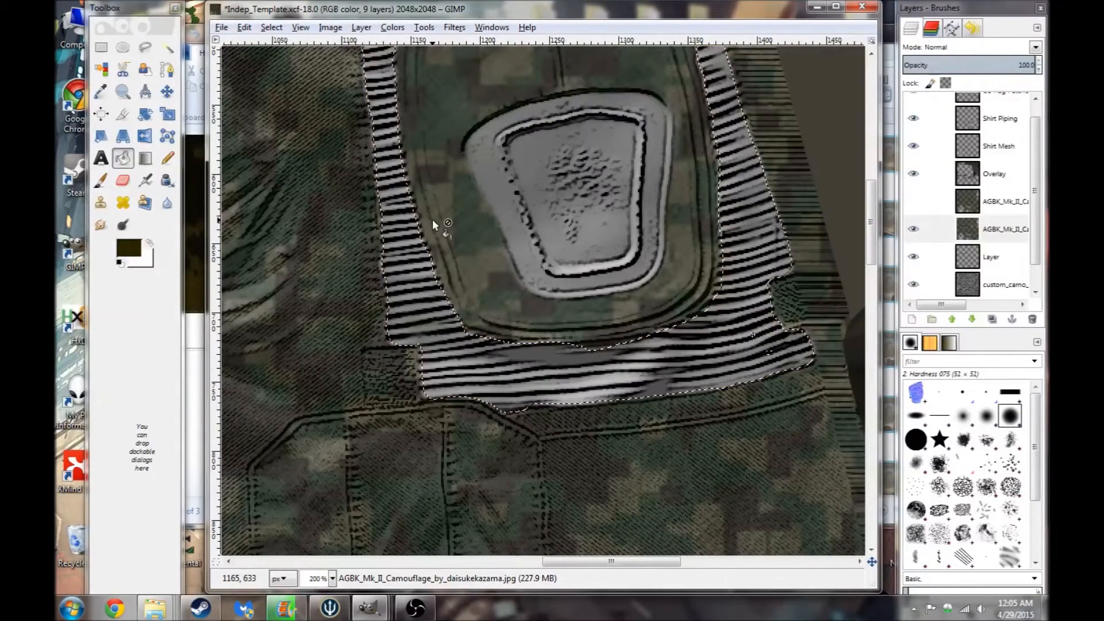
pyautogui.moveTo(557, 560); pyautogui.dragTo(406, 559)
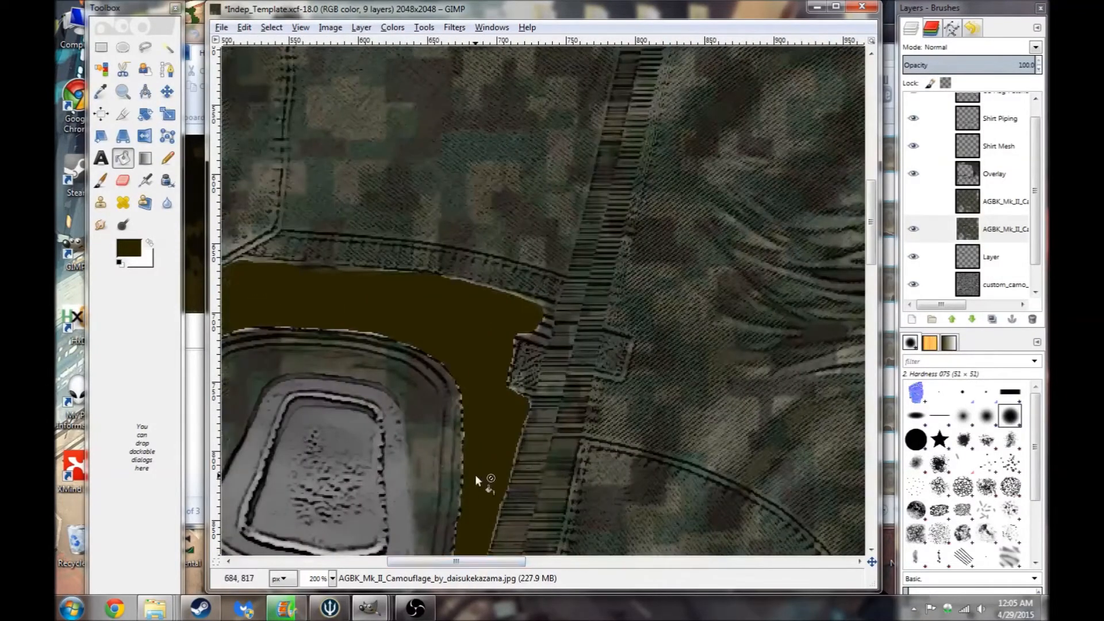
pyautogui.hotkey('ctrl', 'z')
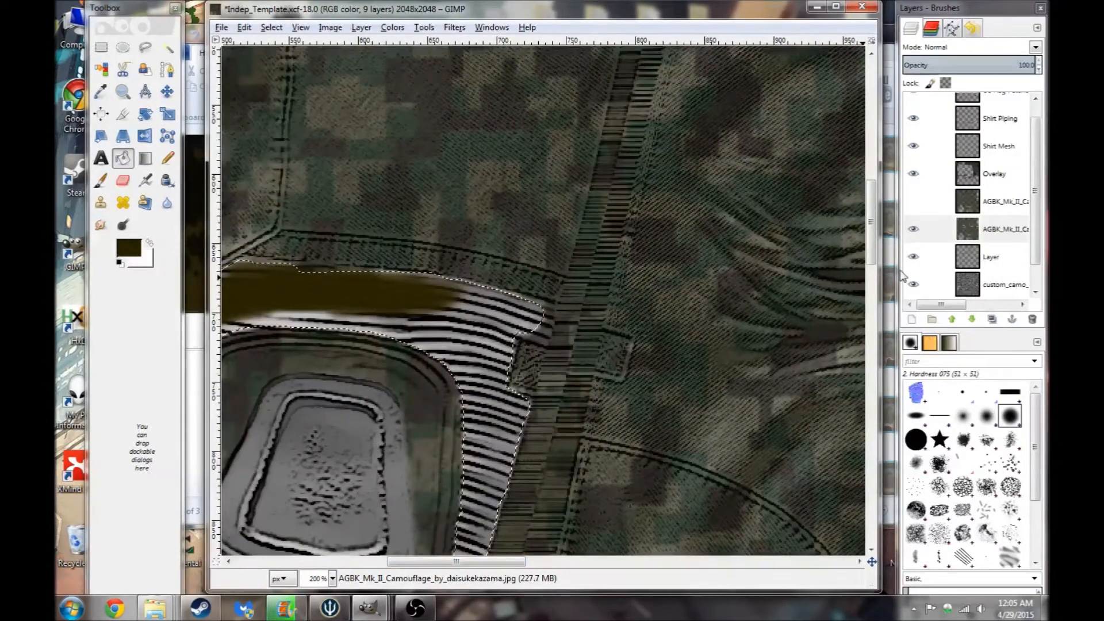
# - Bucket-fill the selected band around the first patch with the brown on the new layer
pyautogui.click(992, 258)
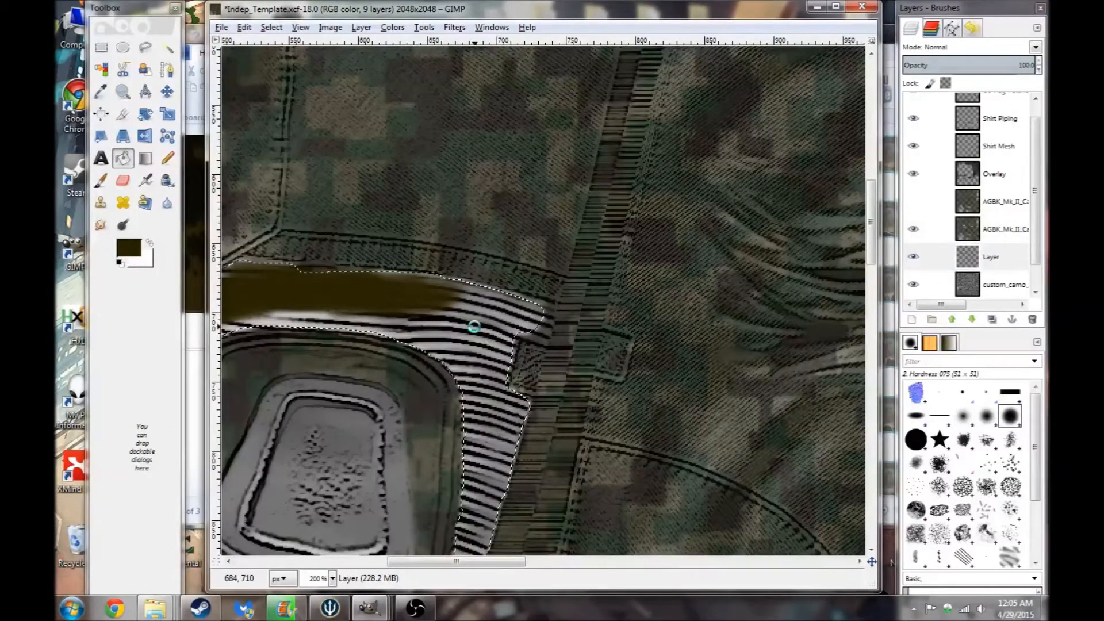
pyautogui.click(474, 326)
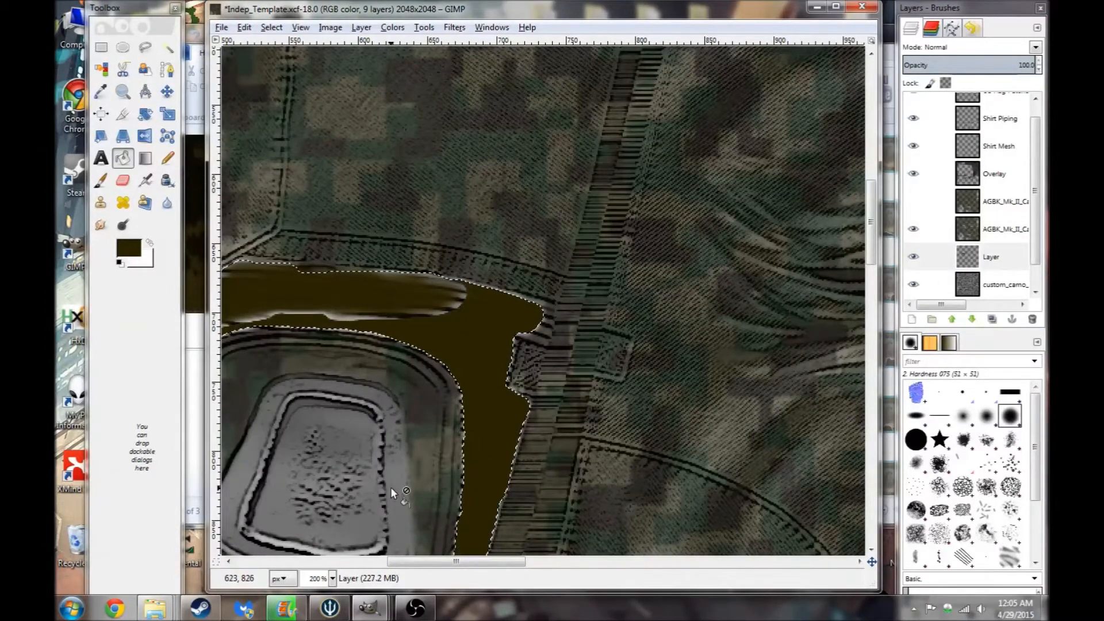
# - Fuzzy-select the stitched band around the second patch on the camo layer and bucket-fill it brown on the new layer
pyautogui.moveTo(427, 571); pyautogui.dragTo(567, 571)
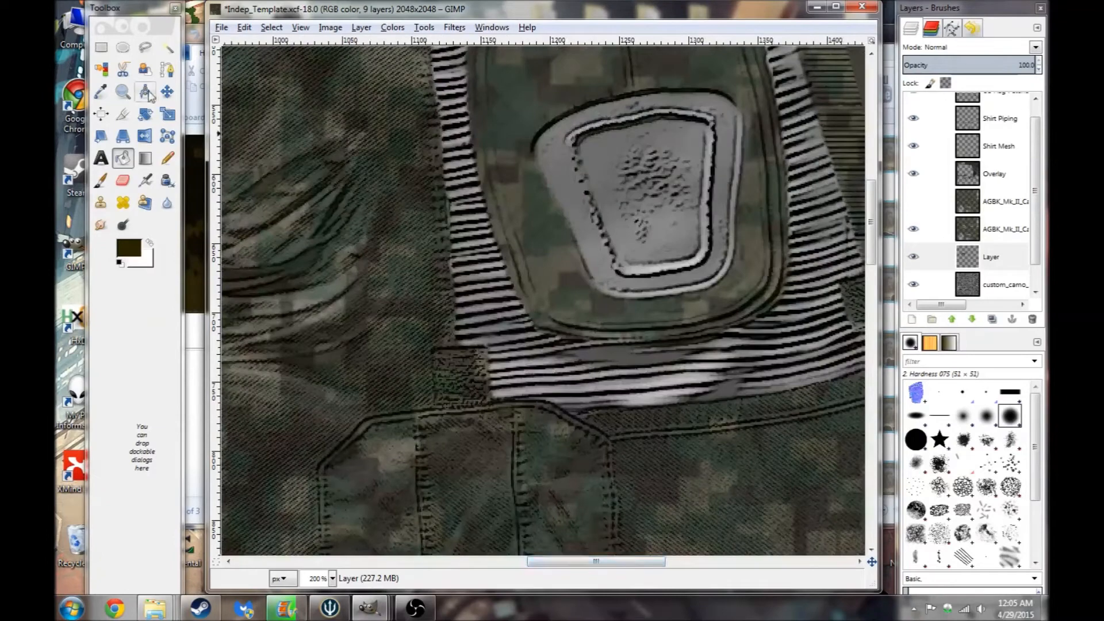
pyautogui.click(1021, 230)
pyautogui.click(167, 47)
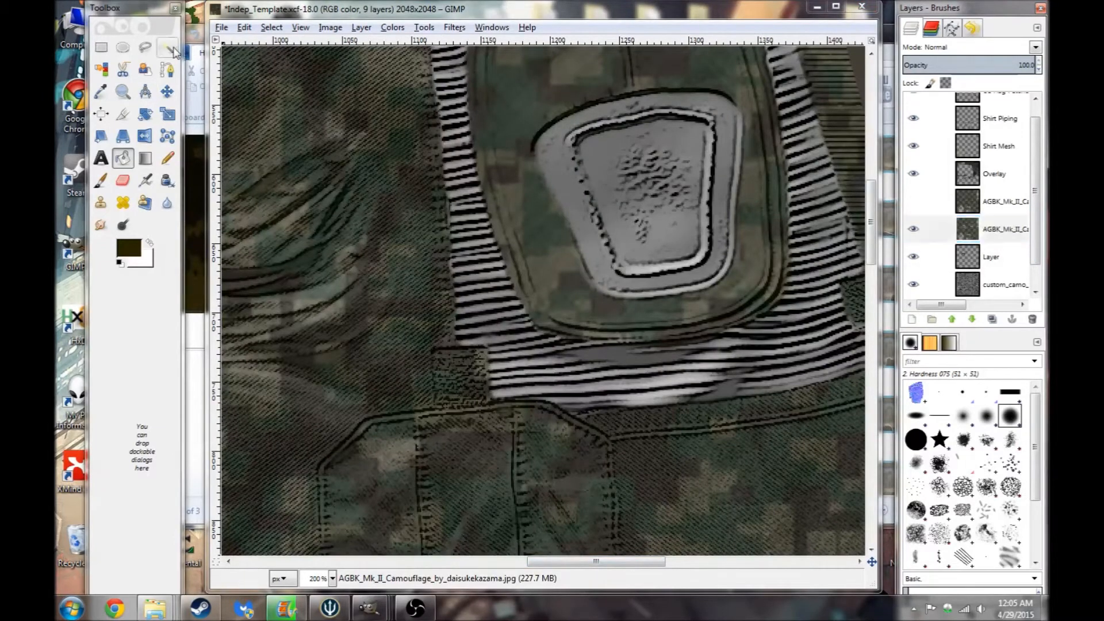
pyautogui.click(512, 318)
pyautogui.click(122, 158)
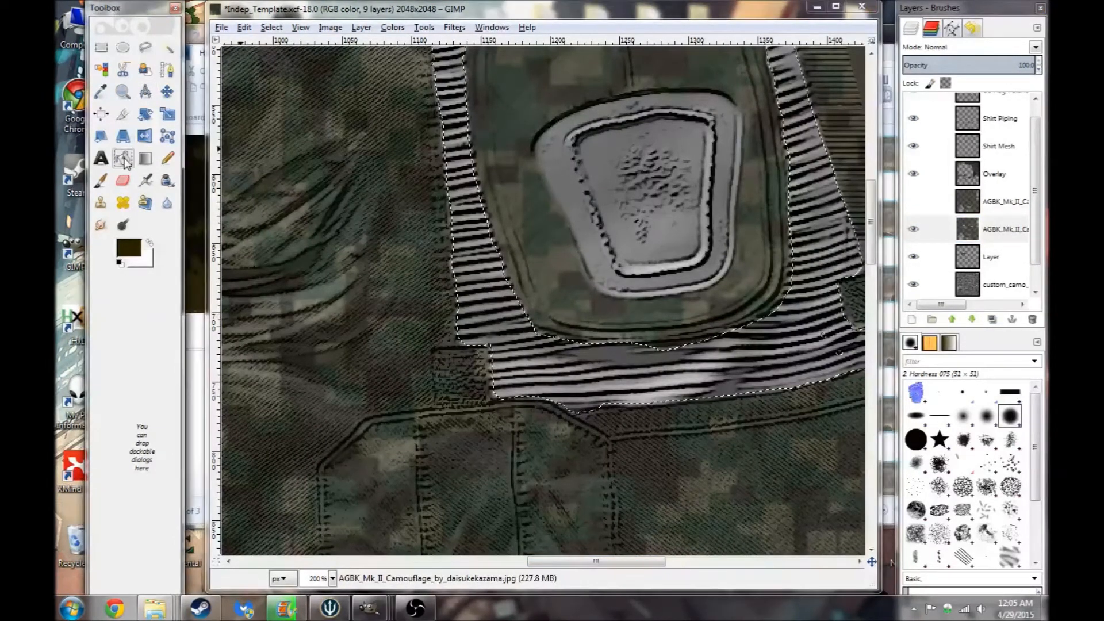
pyautogui.click(998, 257)
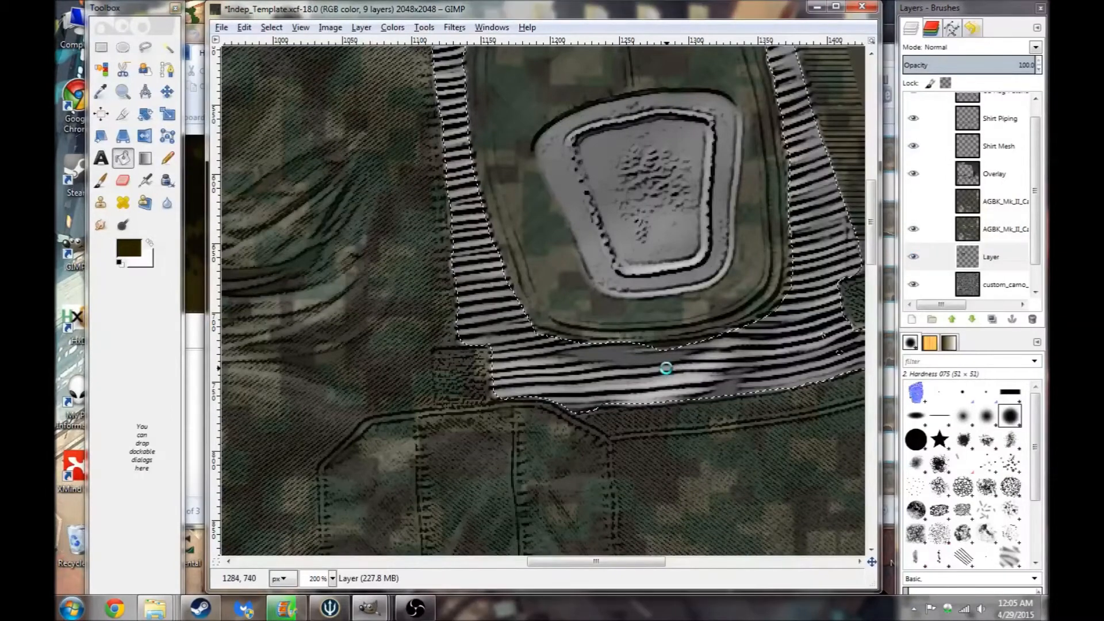
pyautogui.click(666, 368)
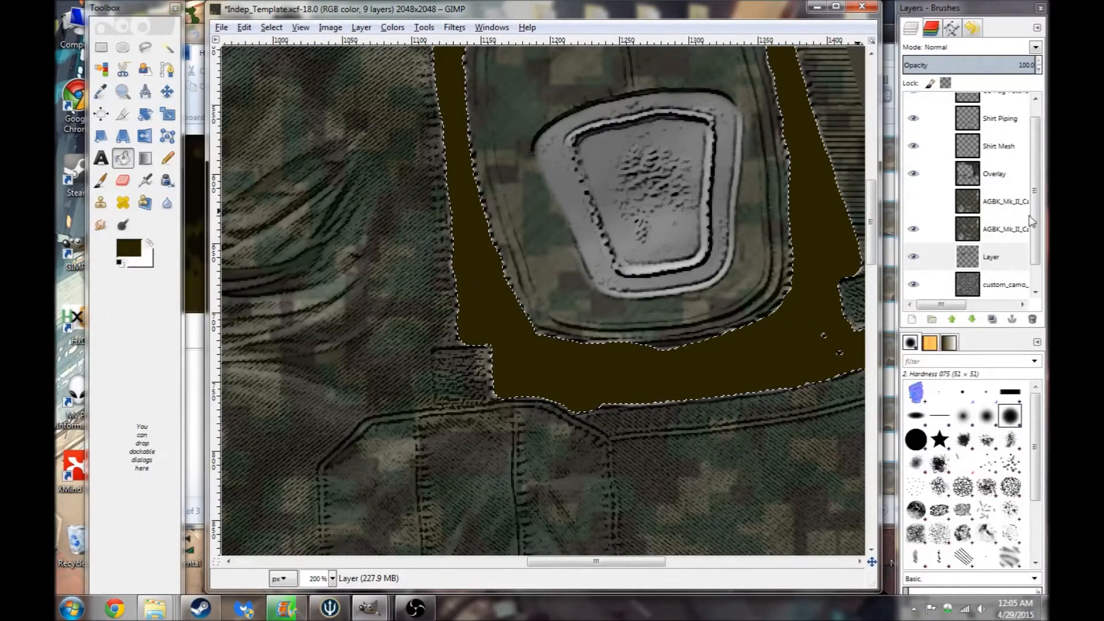
# - Fuzzy-select the second patch's inner area on the camo layer and fill it with the foreground brown on the new layer
pyautogui.click(1009, 227)
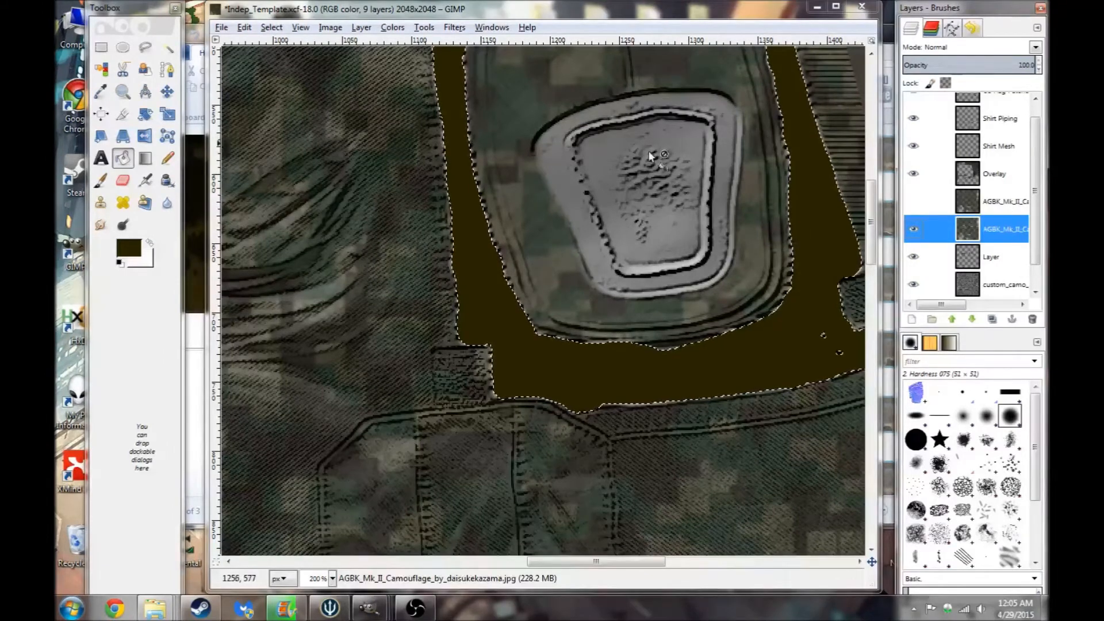
pyautogui.click(1014, 230)
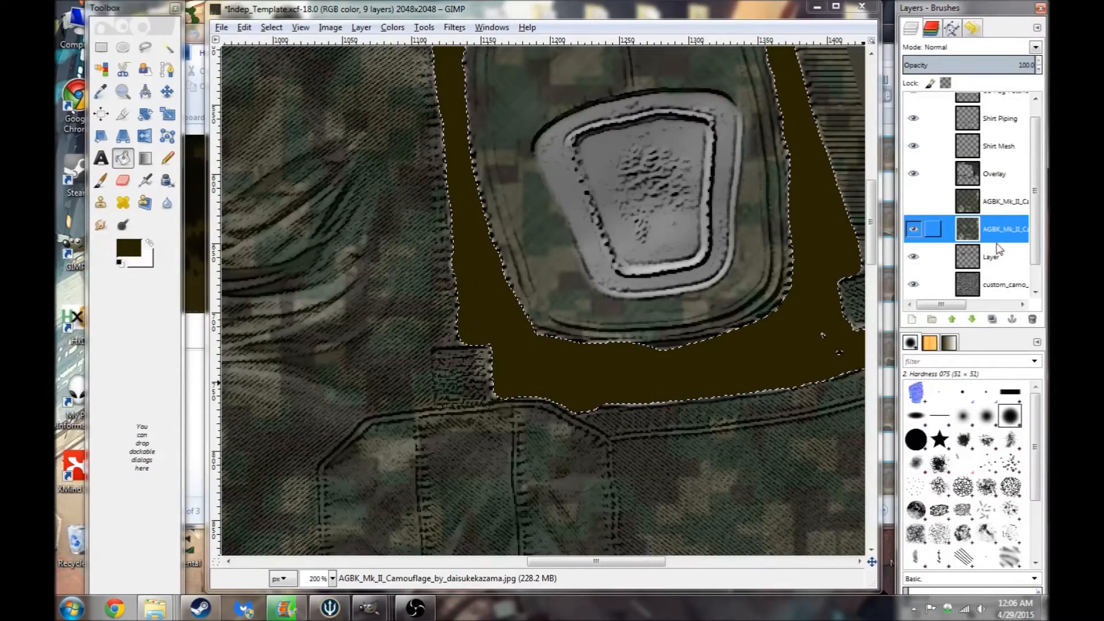
pyautogui.click(167, 48)
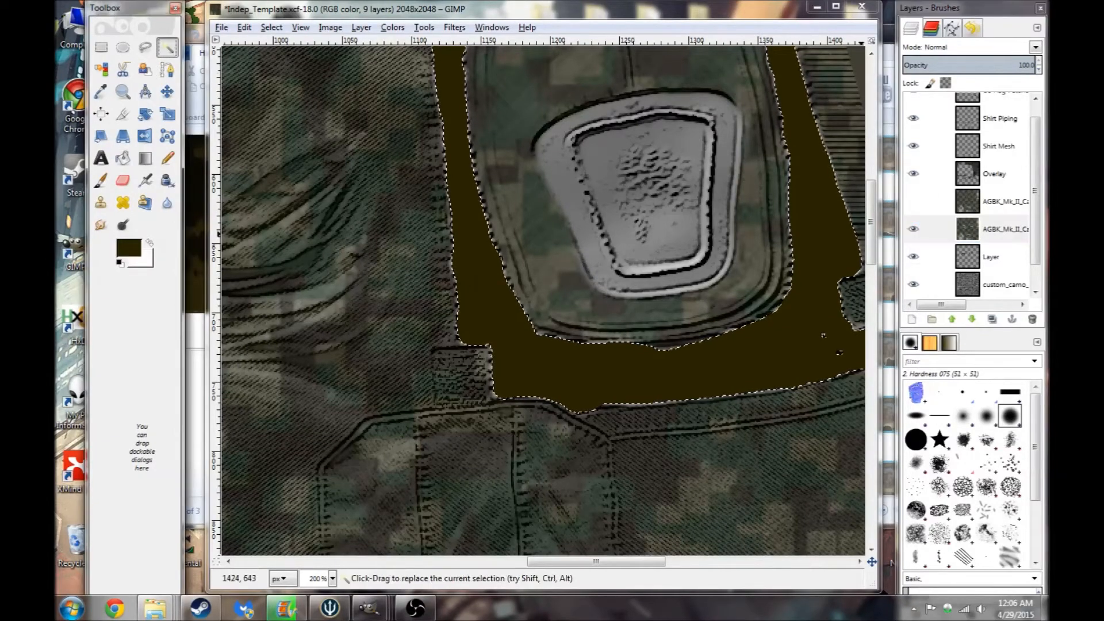
pyautogui.click(650, 213)
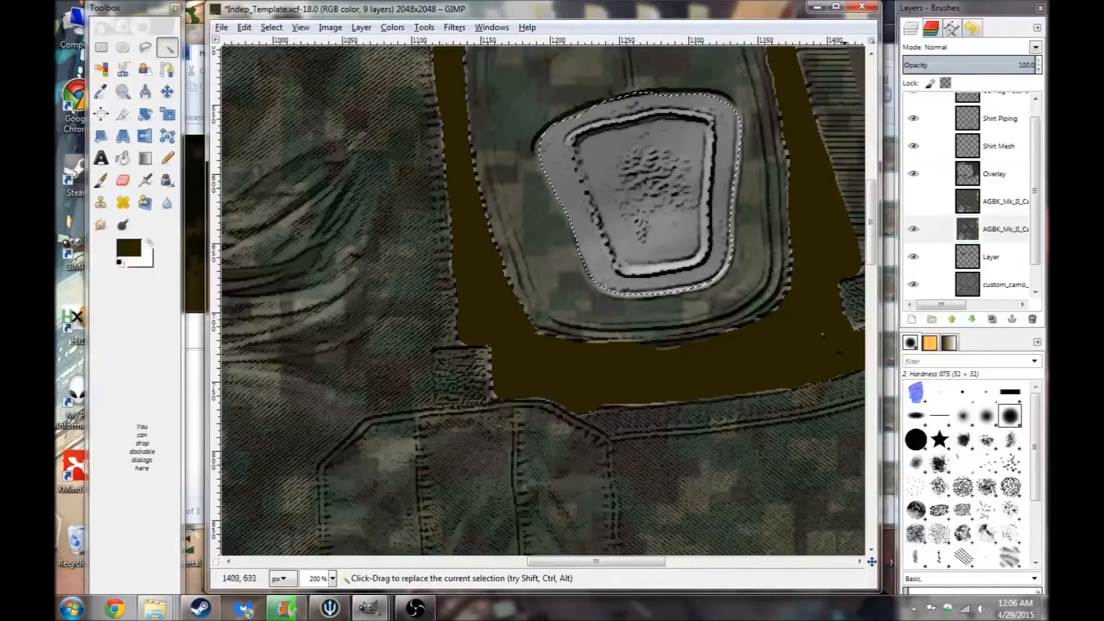
pyautogui.click(990, 257)
pyautogui.click(123, 157)
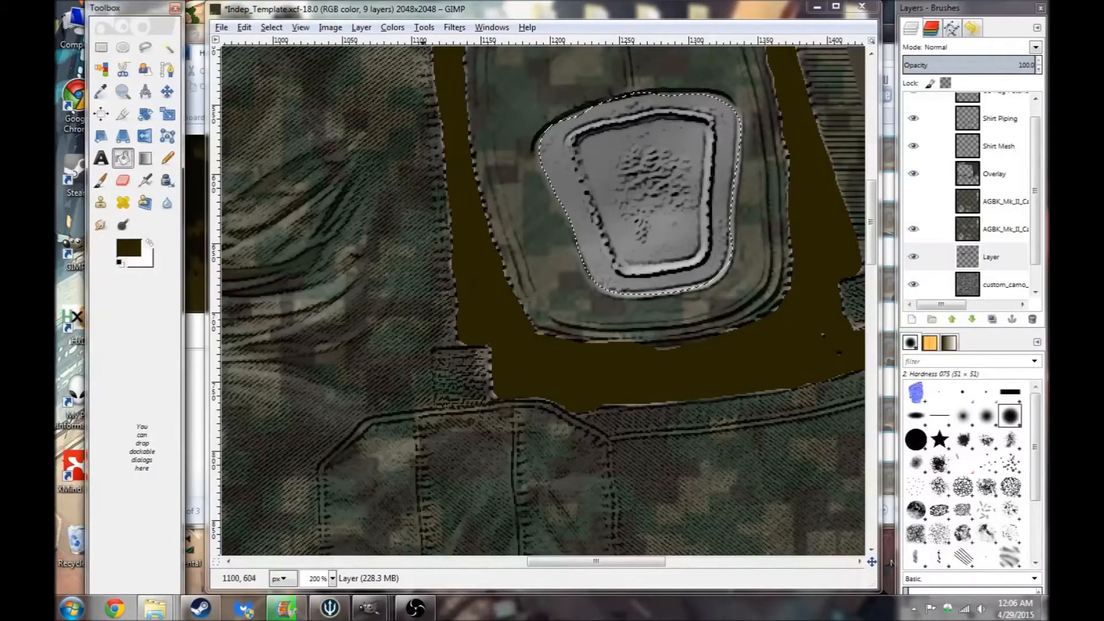
pyautogui.hotkey('ctrl', ',')
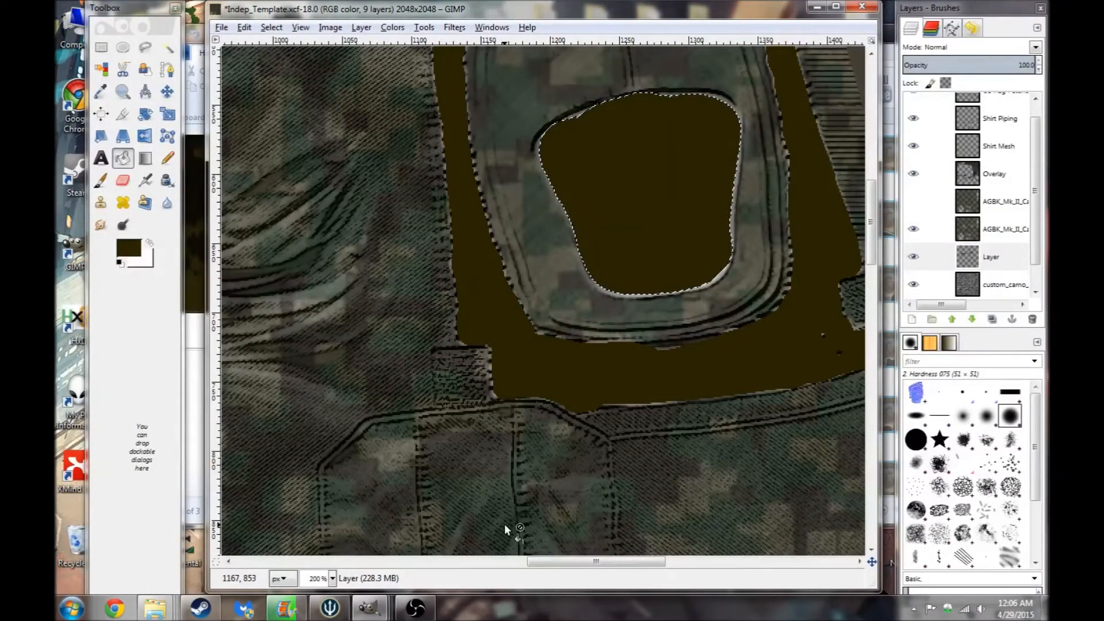
# - Fuzzy-select the first patch's inner area on the camo layer and fill it with the foreground brown on the new layer
pyautogui.moveTo(541, 561); pyautogui.dragTo(368, 561)
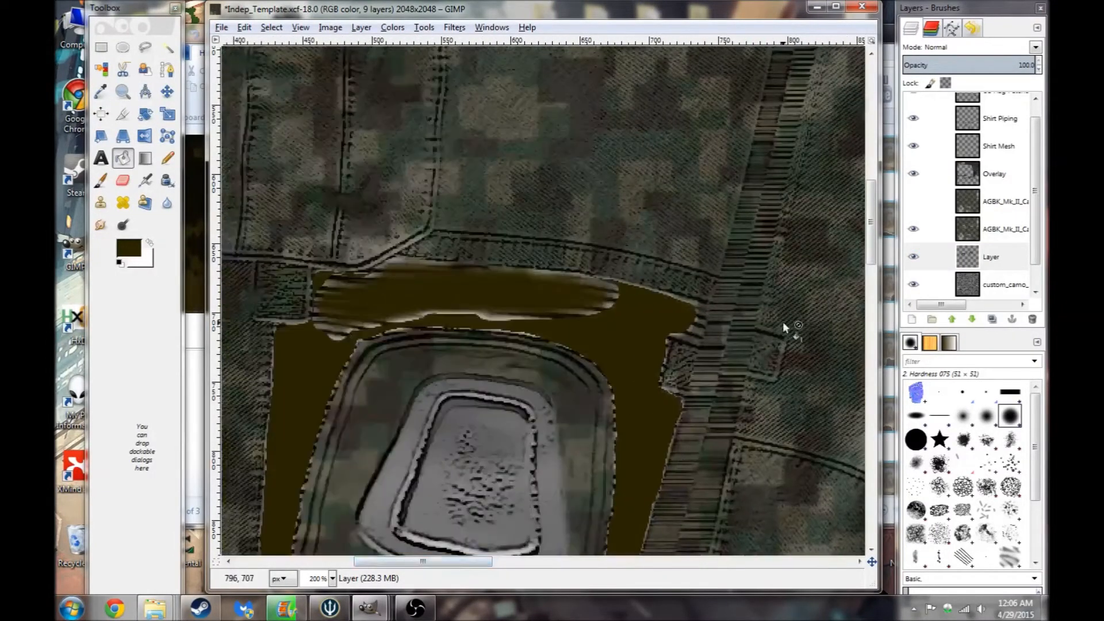
pyautogui.scroll(-5, 866, 287)
pyautogui.click(1017, 233)
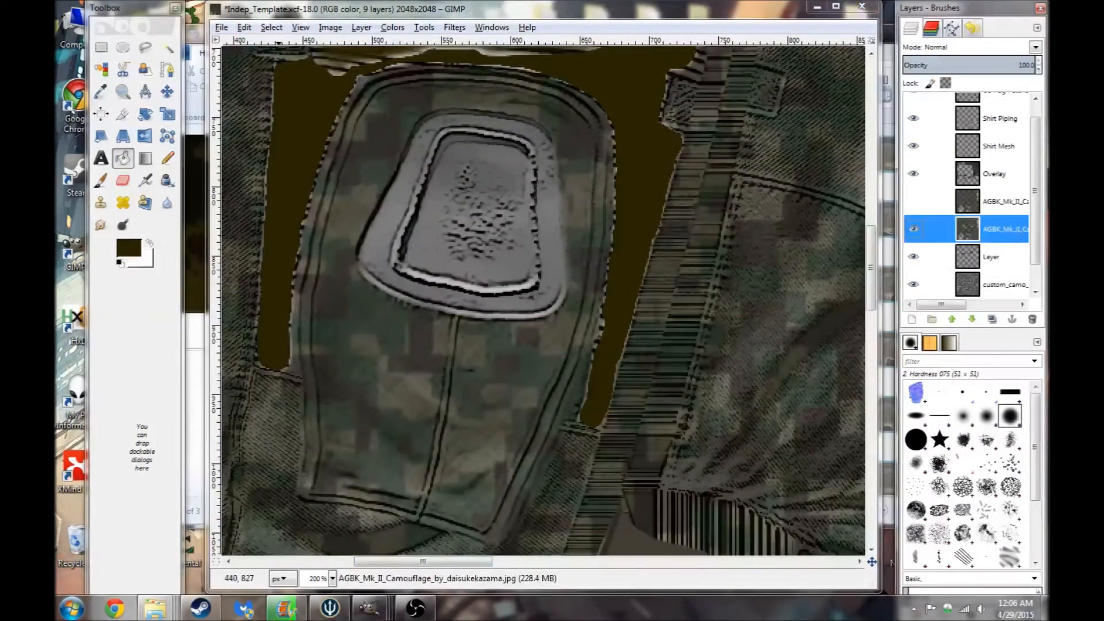
pyautogui.click(168, 47)
pyautogui.click(532, 204)
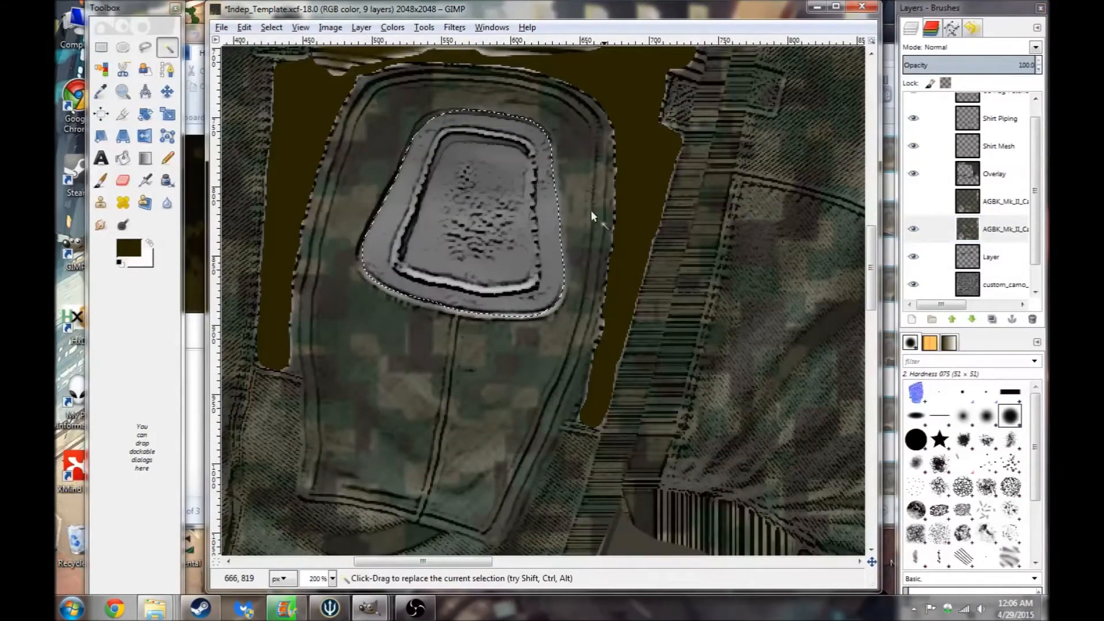
pyautogui.click(990, 259)
pyautogui.click(122, 158)
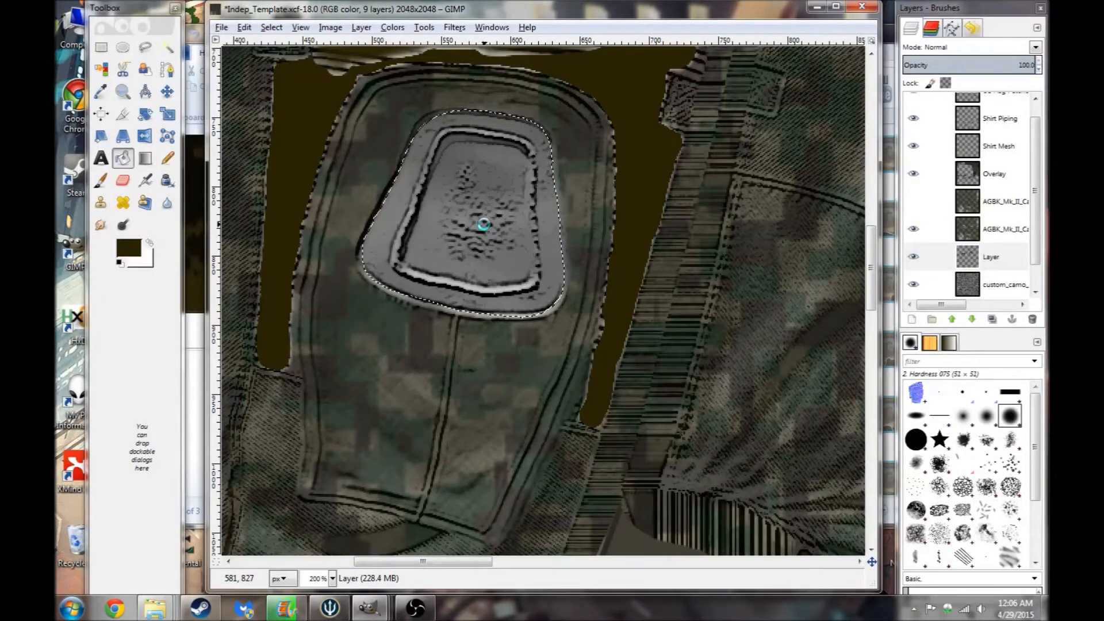
pyautogui.hotkey('ctrl', ',')
# - Select all and paint brown over the gaps in the band above the first patch with a Hardness 025 brush on the new layer
pyautogui.click(101, 180)
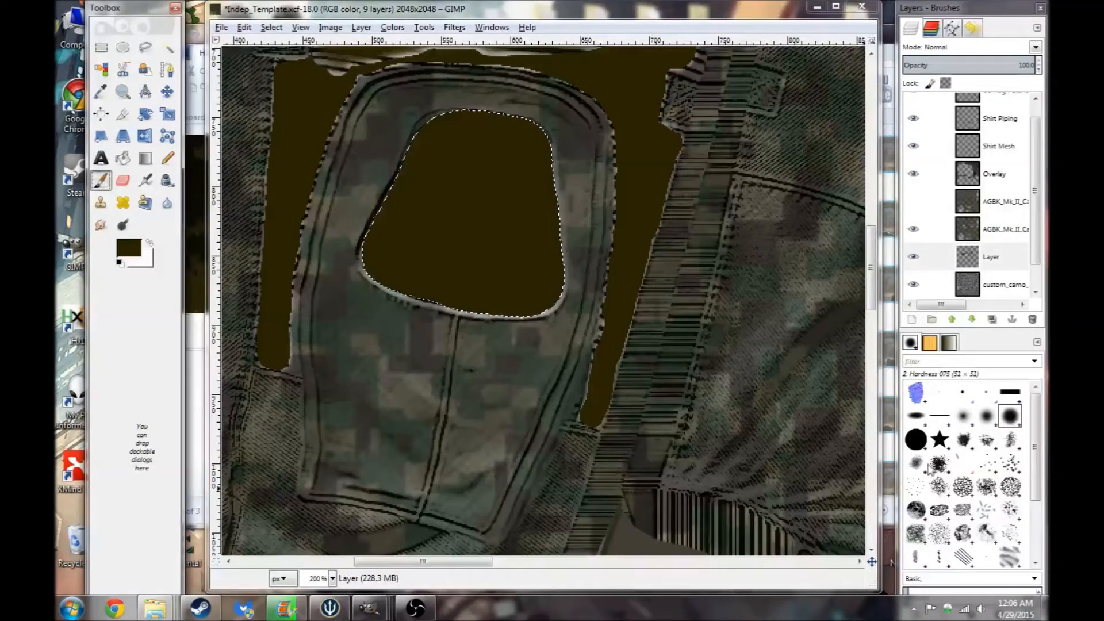
pyautogui.click(962, 416)
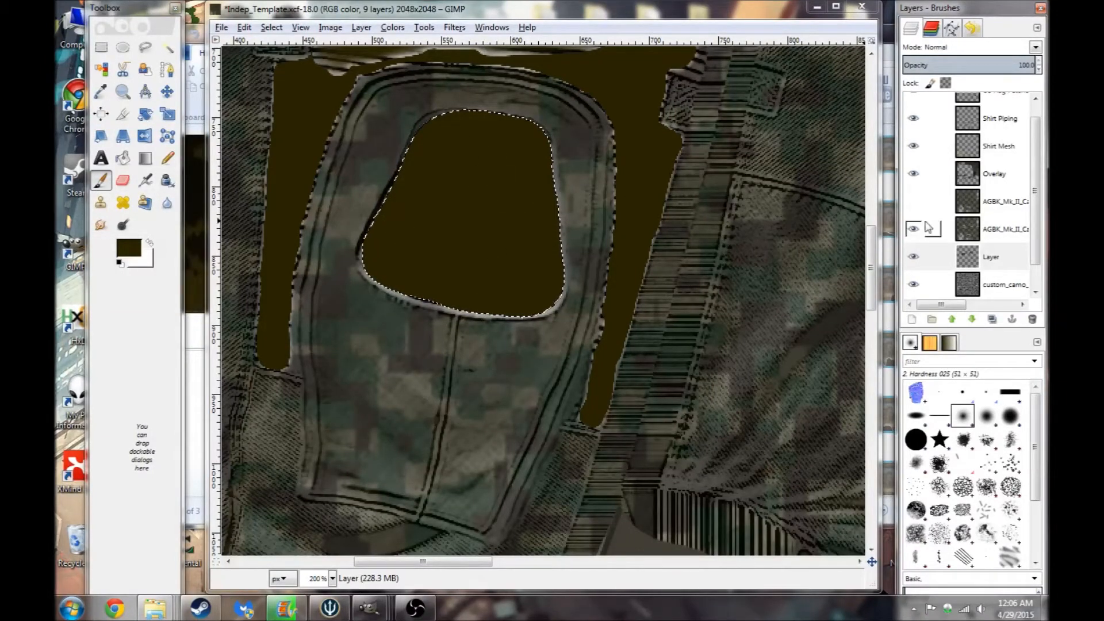
pyautogui.click(998, 257)
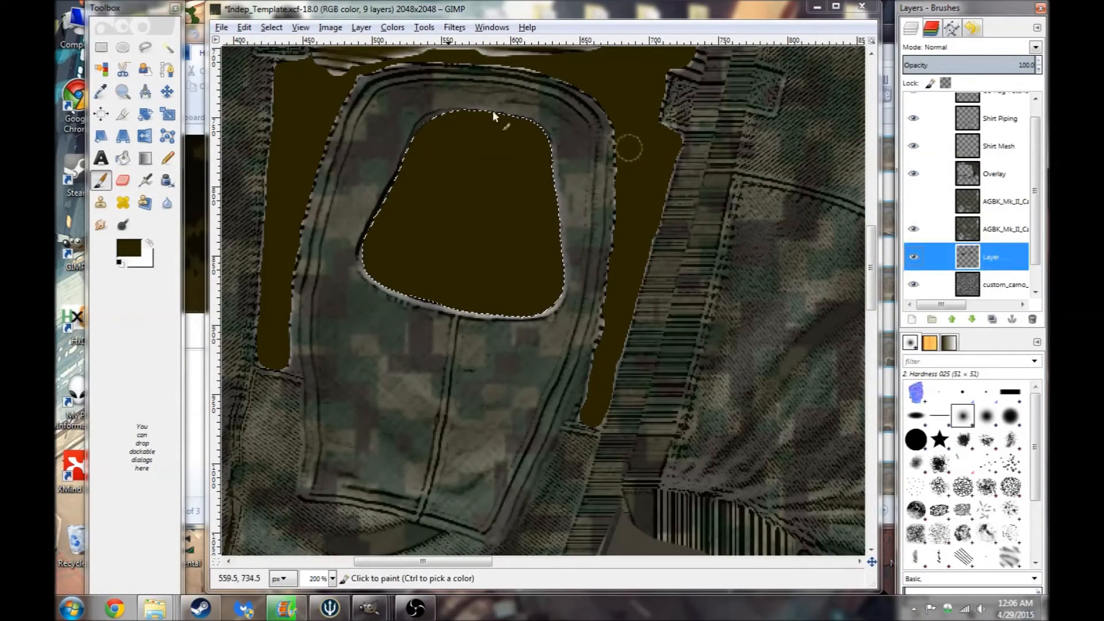
pyautogui.click(271, 27)
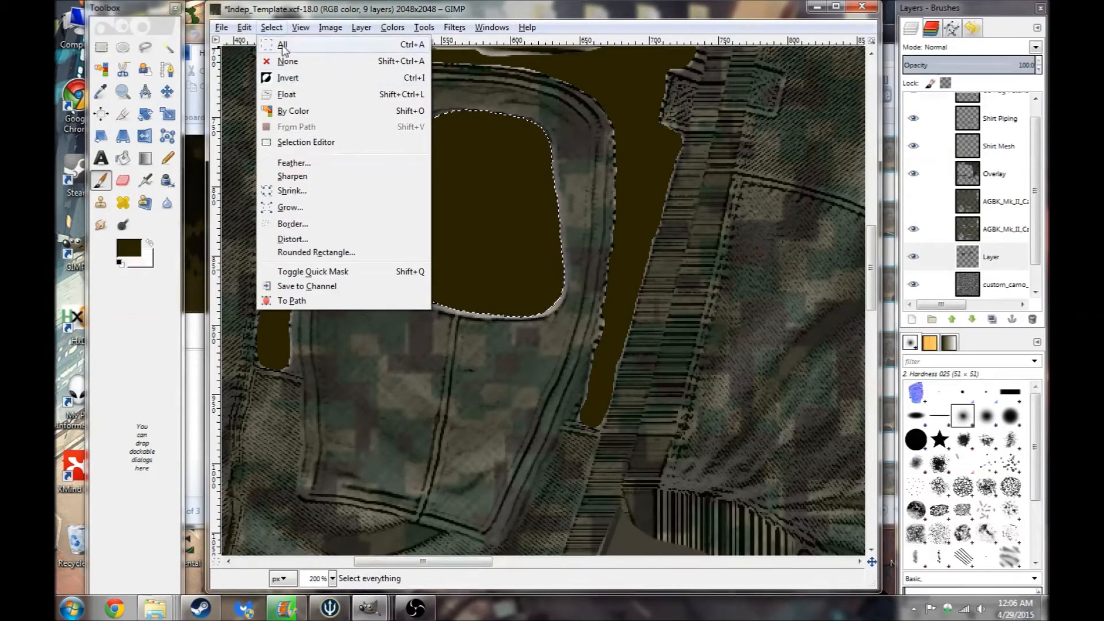
pyautogui.click(282, 45)
pyautogui.scroll(5, 485, 213)
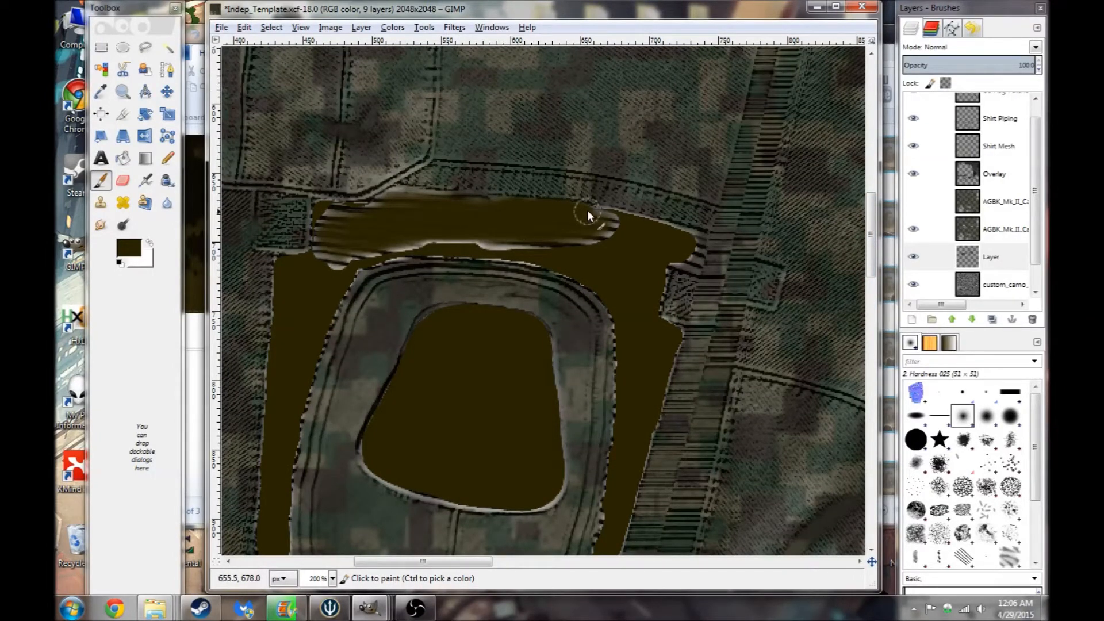
pyautogui.moveTo(550, 248); pyautogui.dragTo(443, 245)
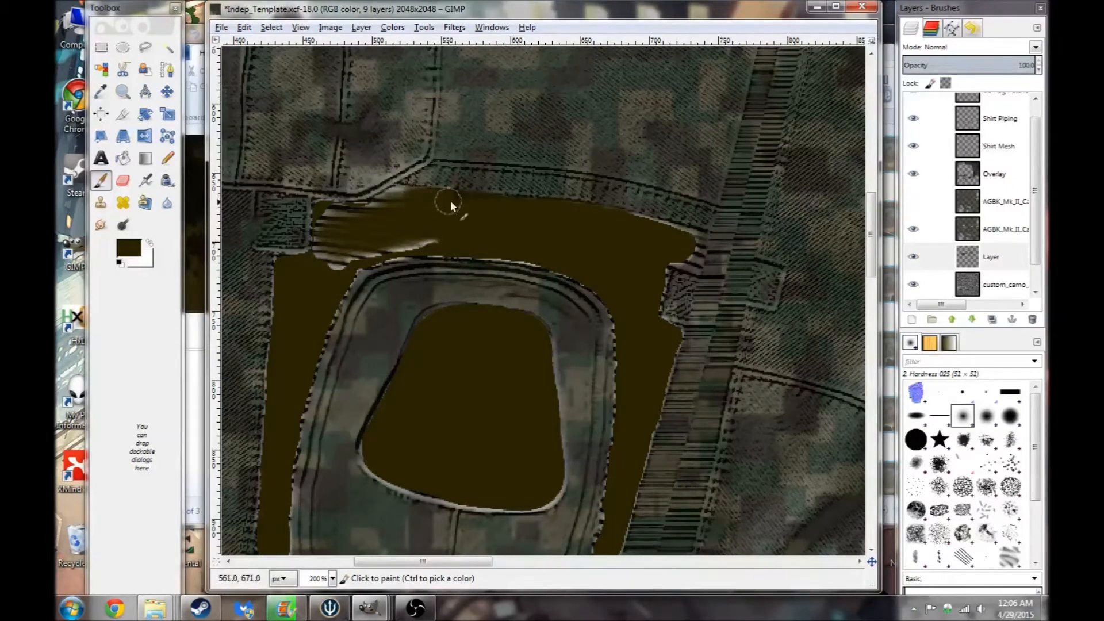
pyautogui.moveTo(438, 201)
pyautogui.mouseDown()
pyautogui.moveTo(416, 199)
pyautogui.moveTo(458, 195)
pyautogui.mouseUp()
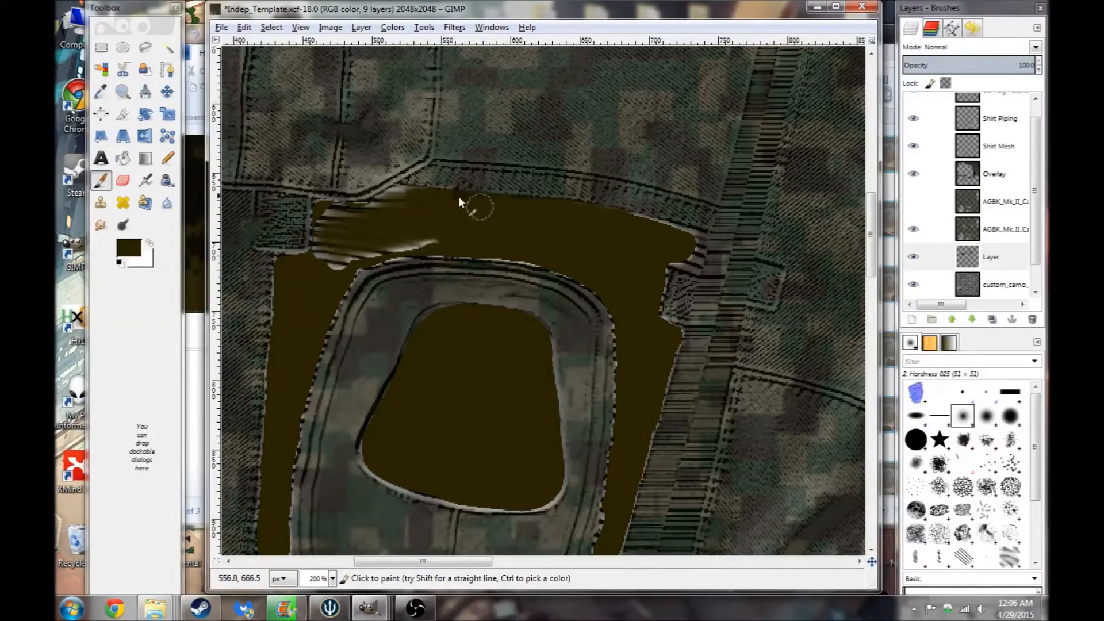
# - Erase part of the camo layer along the band's upper edge, then switch back to the paintbrush on the new layer
pyautogui.click(1006, 230)
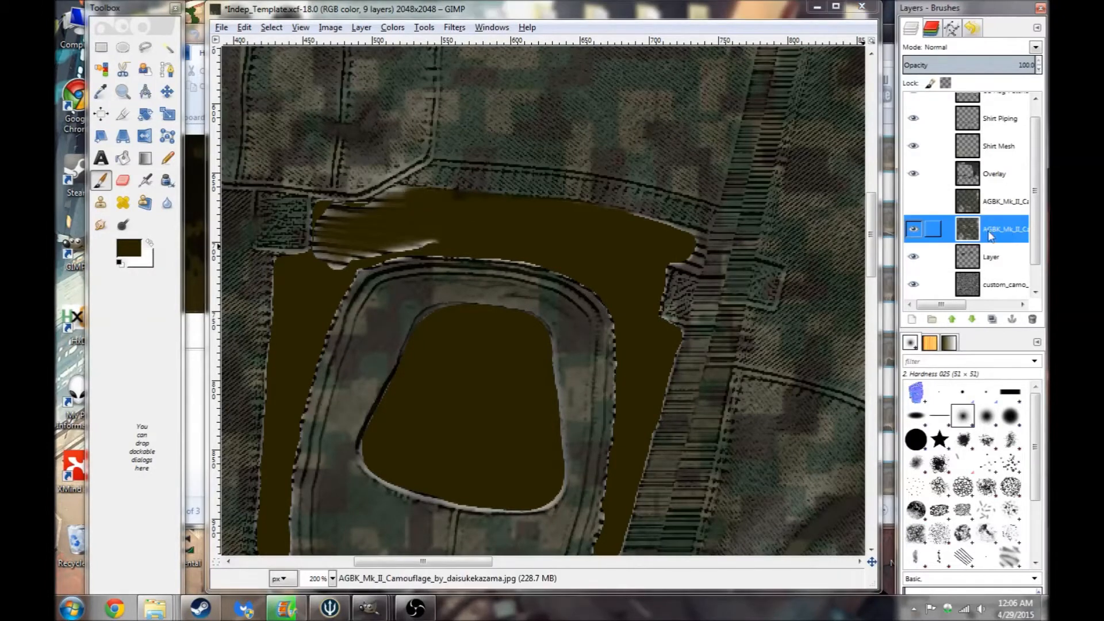
pyautogui.click(122, 180)
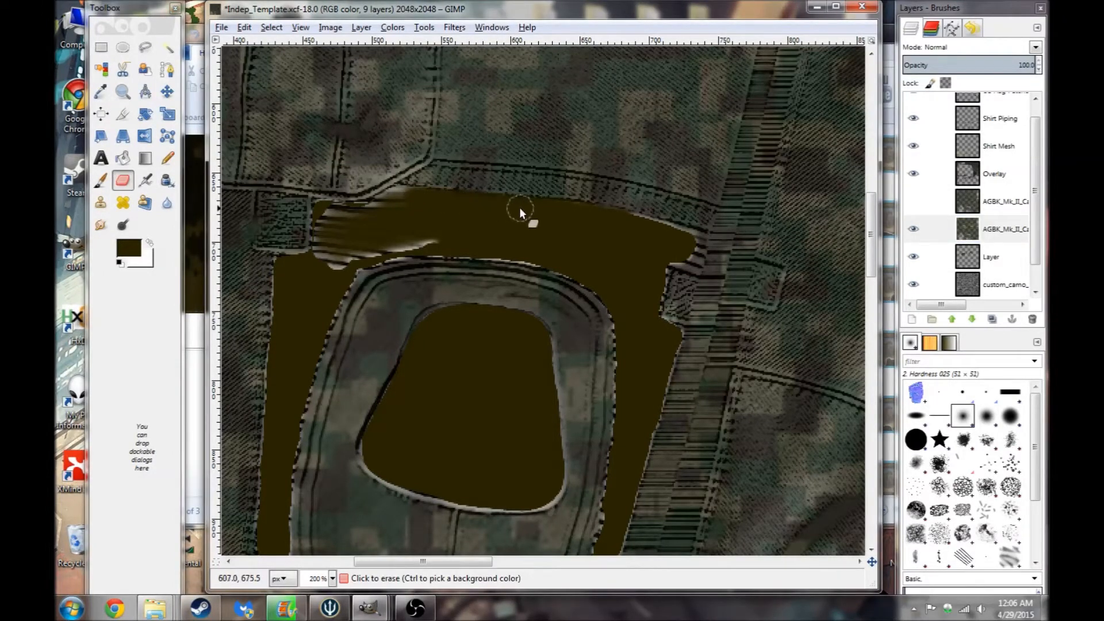
pyautogui.moveTo(473, 201); pyautogui.dragTo(437, 200)
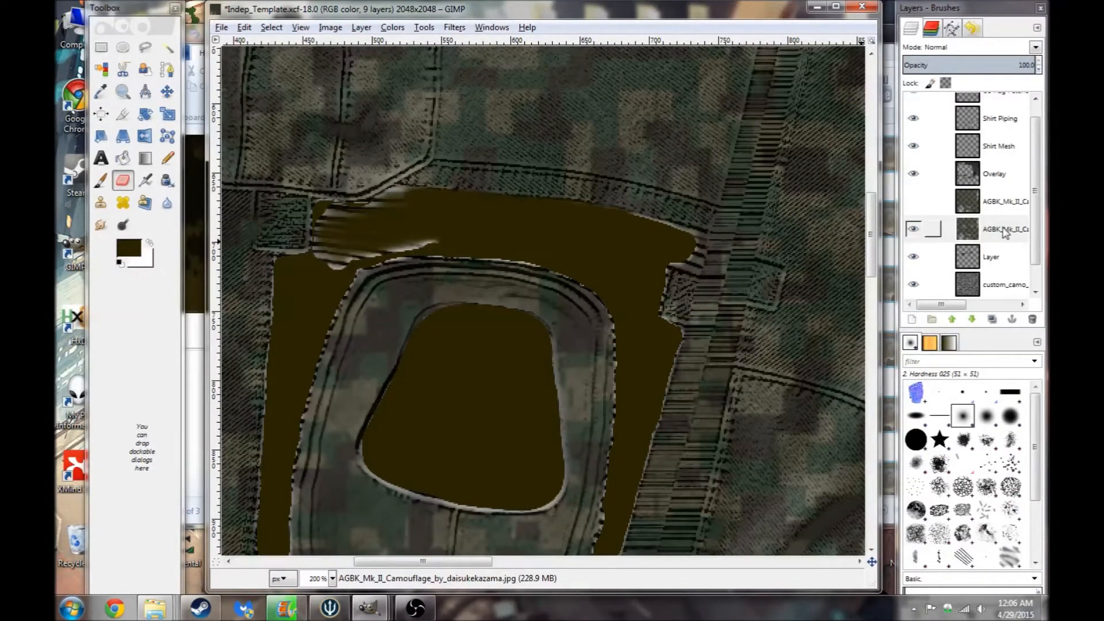
pyautogui.click(1003, 256)
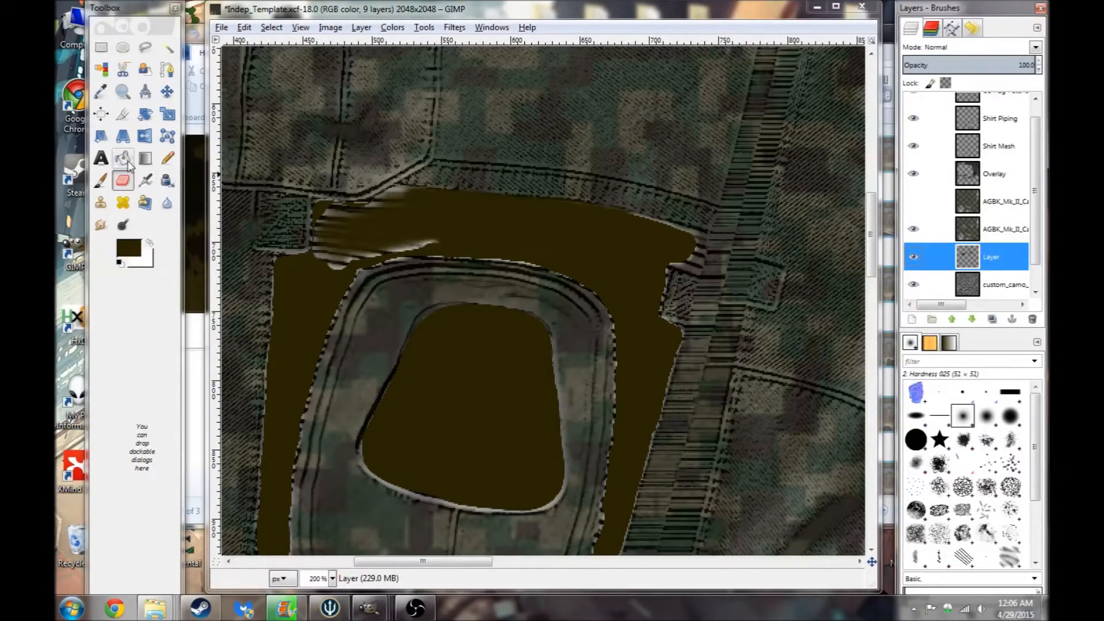
pyautogui.click(101, 180)
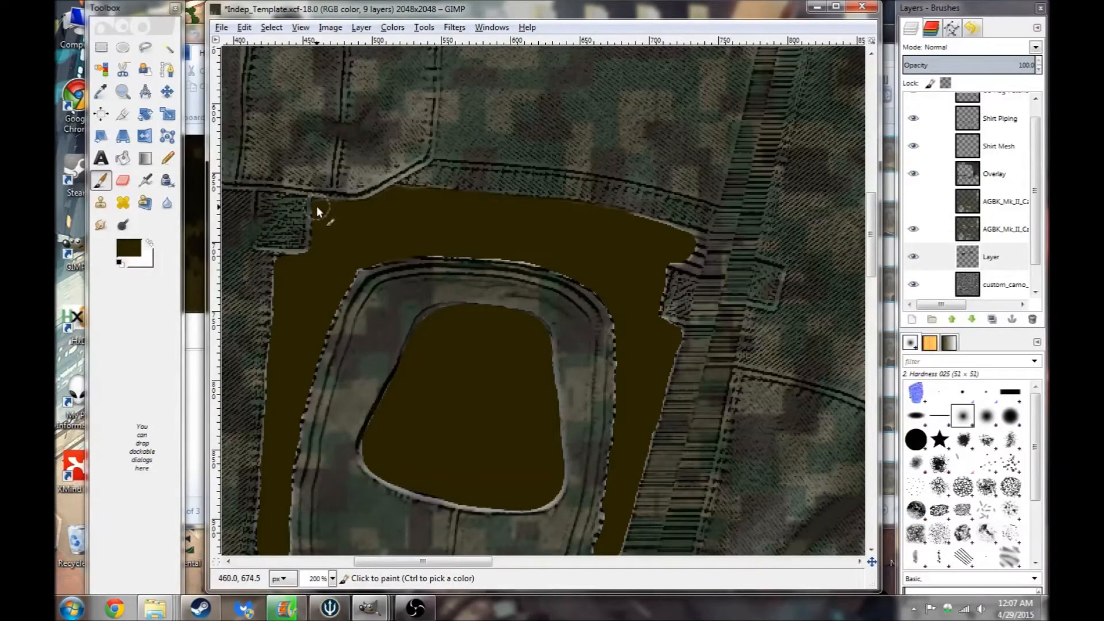
# - Apply Color to Alpha to the new brown layer, removing the gray 878787
pyautogui.click(311, 259)
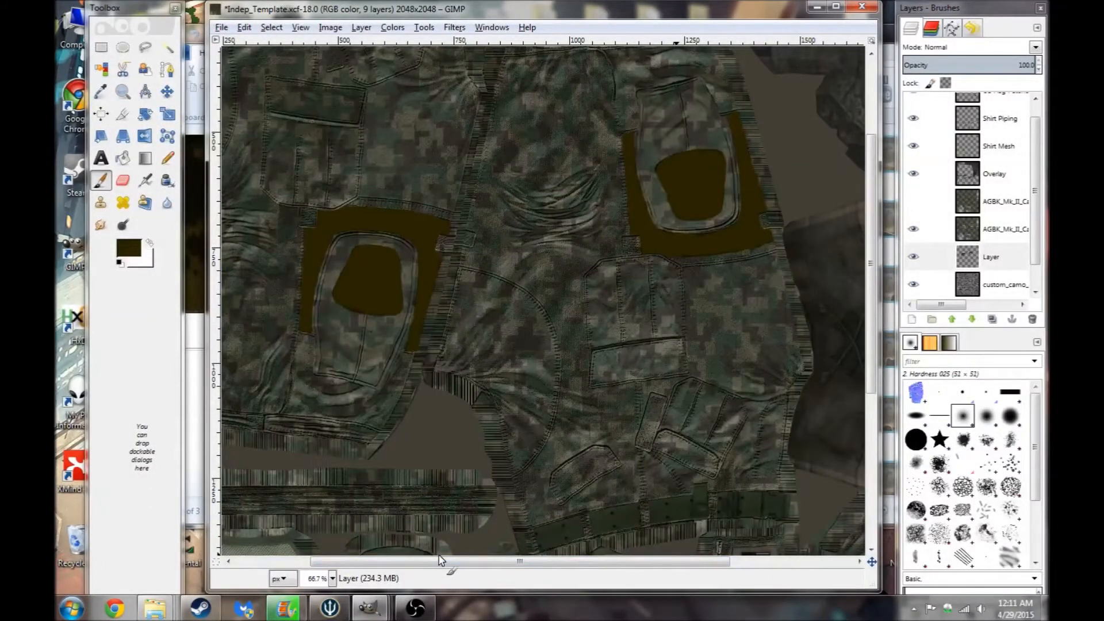
pyautogui.click(1006, 258)
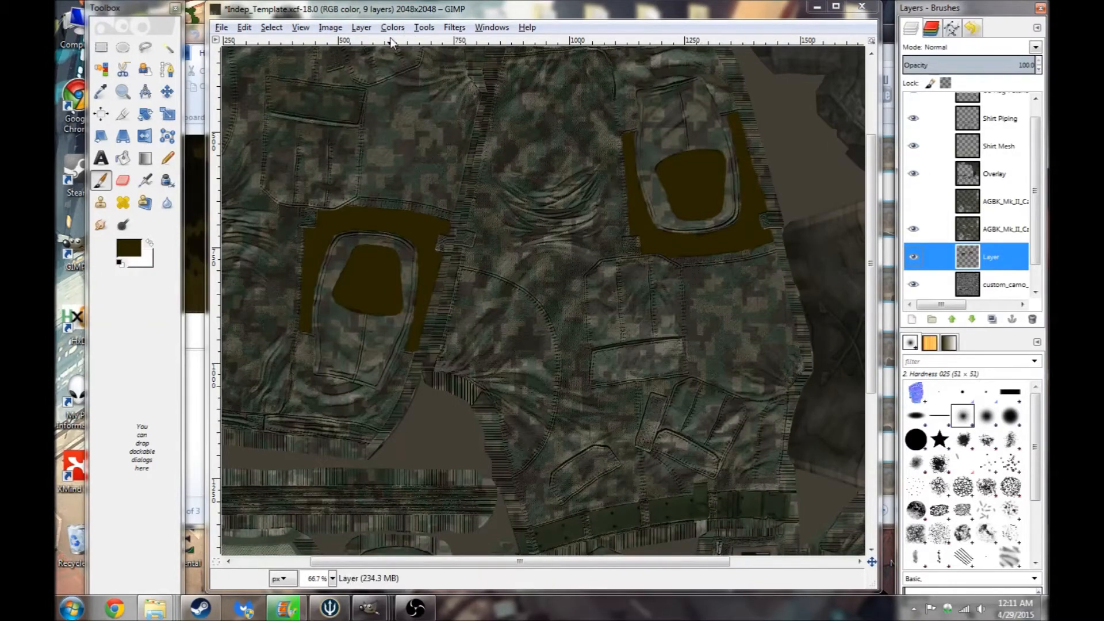
pyautogui.click(361, 27)
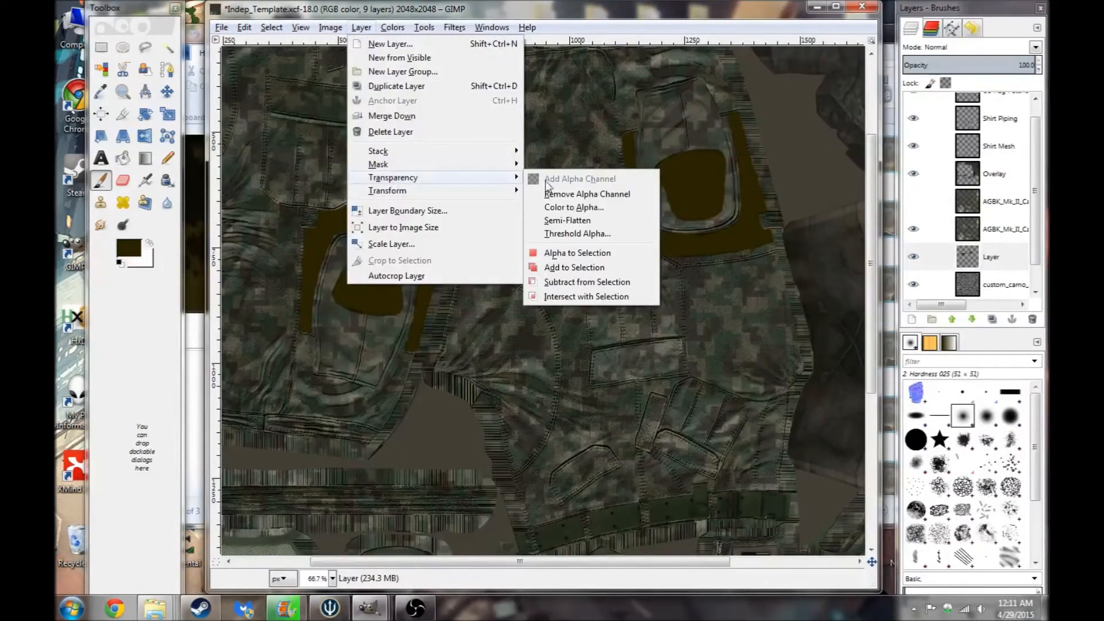
pyautogui.moveTo(424, 178)
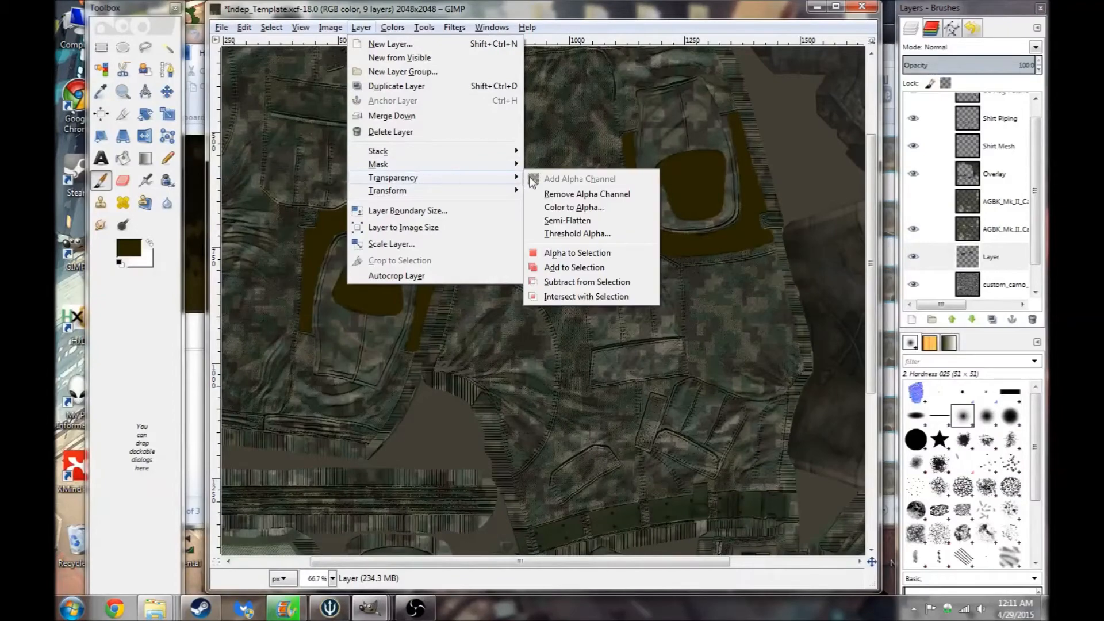
pyautogui.click(579, 208)
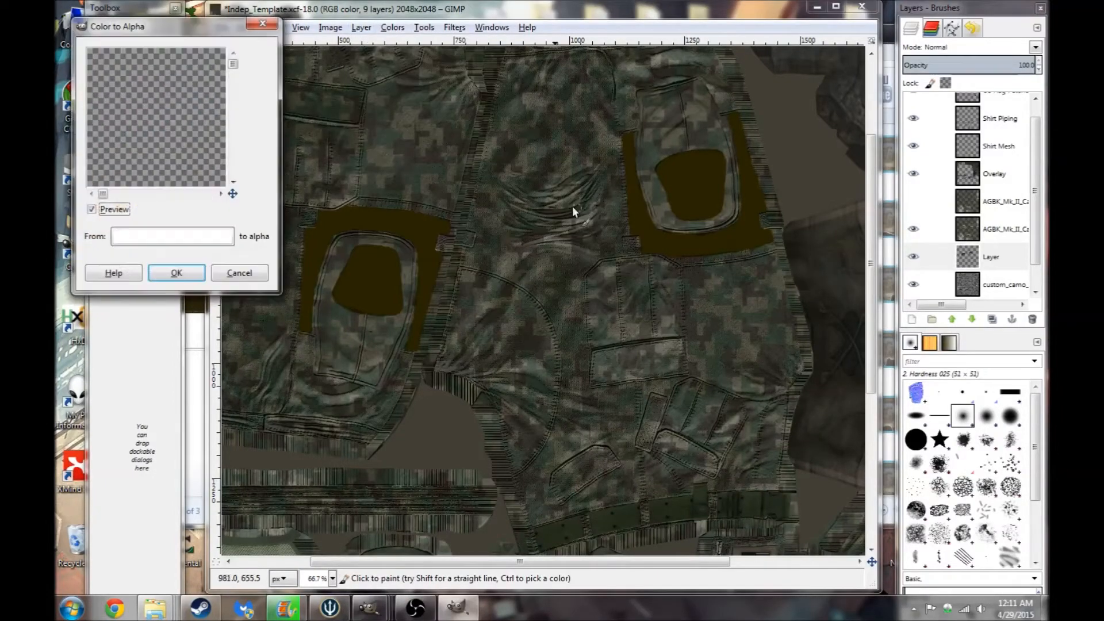
pyautogui.click(183, 241)
pyautogui.moveTo(157, 184); pyautogui.dragTo(156, 195)
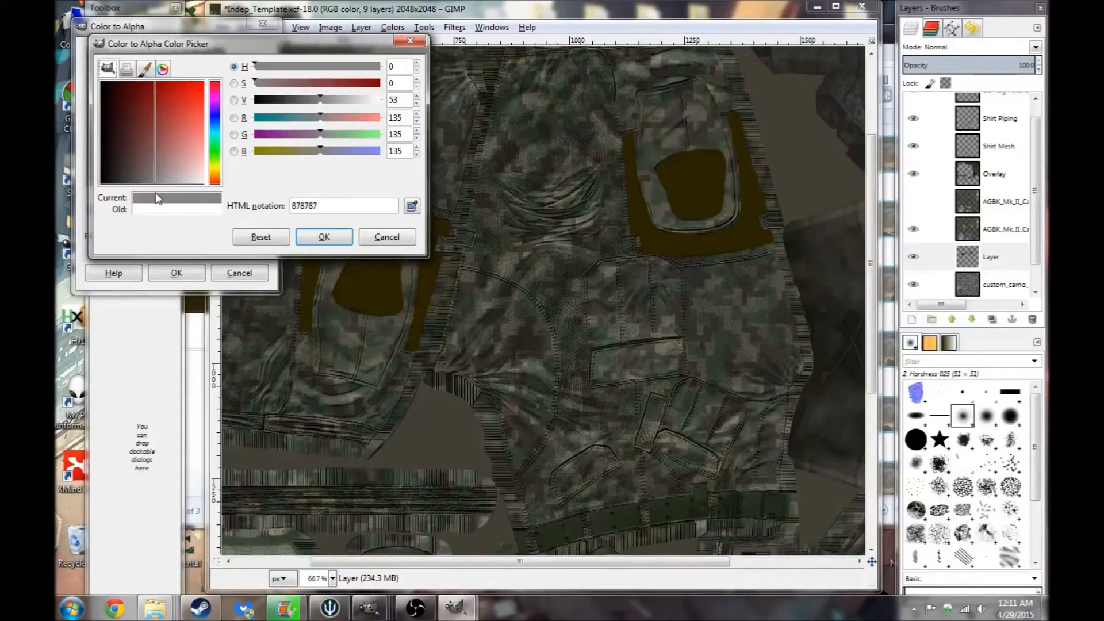
pyautogui.click(322, 237)
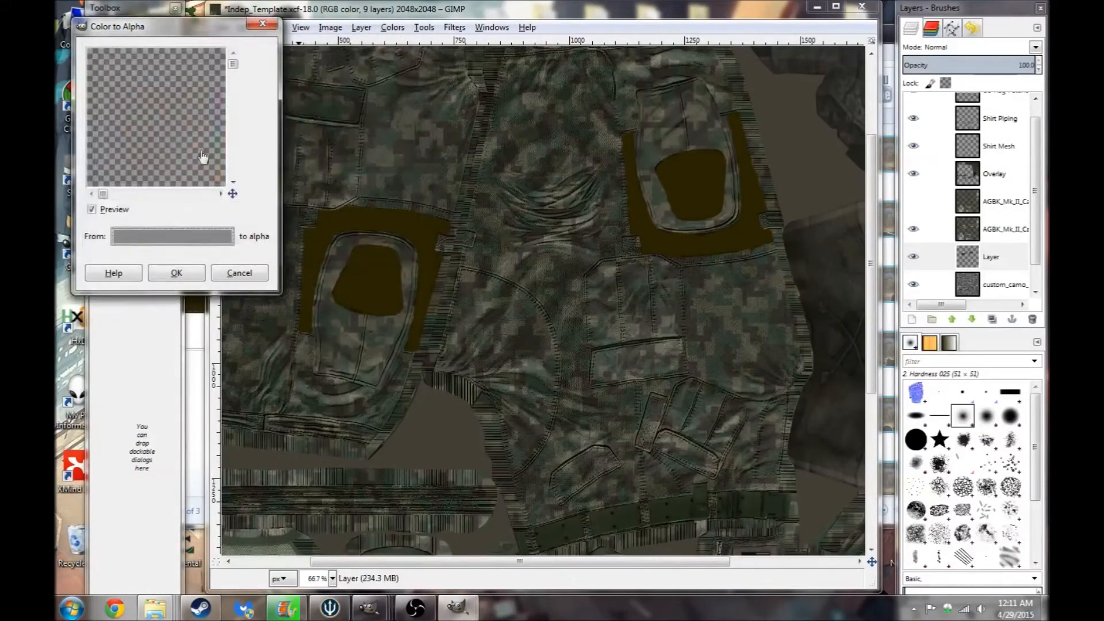
pyautogui.click(193, 274)
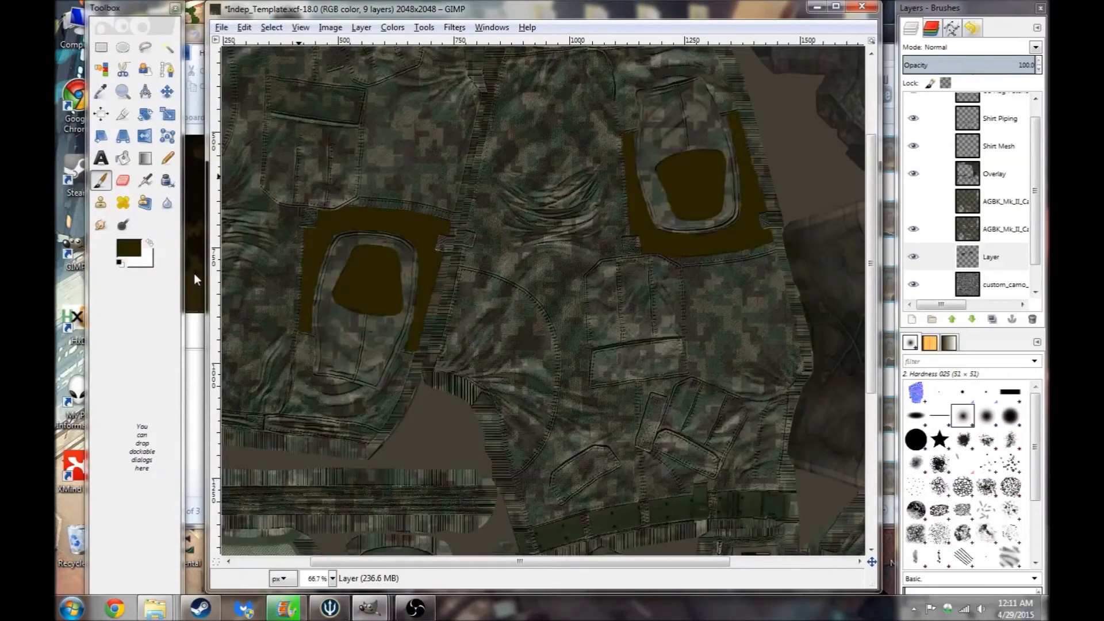
# - Hide the lower AGBK camo layer, then apply Color to Alpha to the new layer again
pyautogui.click(1019, 260)
pyautogui.scroll(-1, 1001, 247)
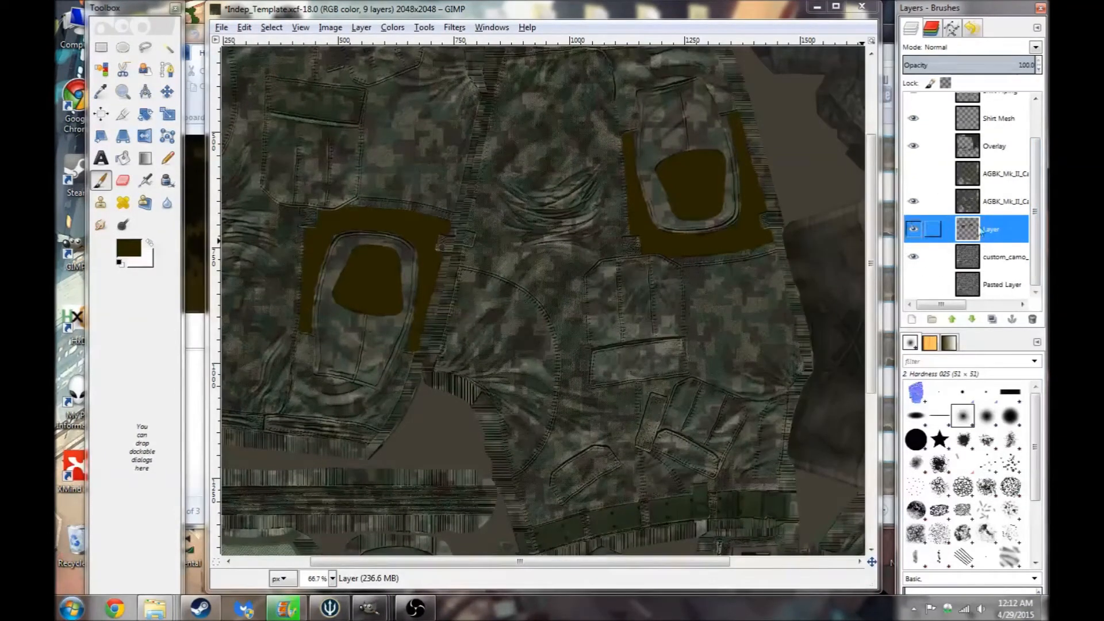
pyautogui.click(913, 201)
pyautogui.click(1015, 210)
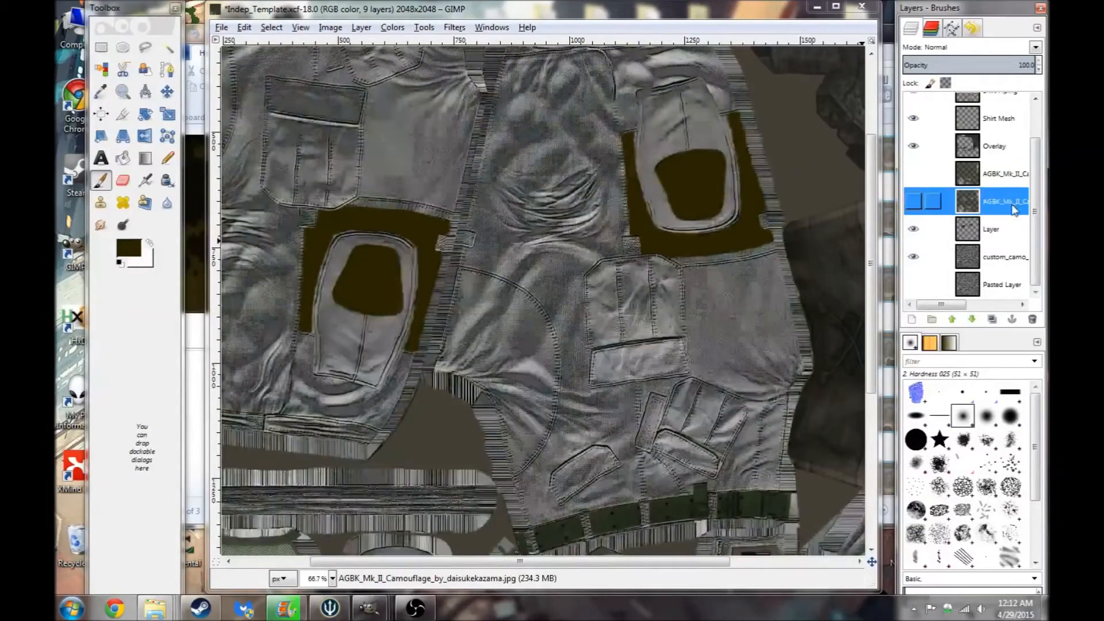
pyautogui.click(1012, 229)
pyautogui.click(361, 27)
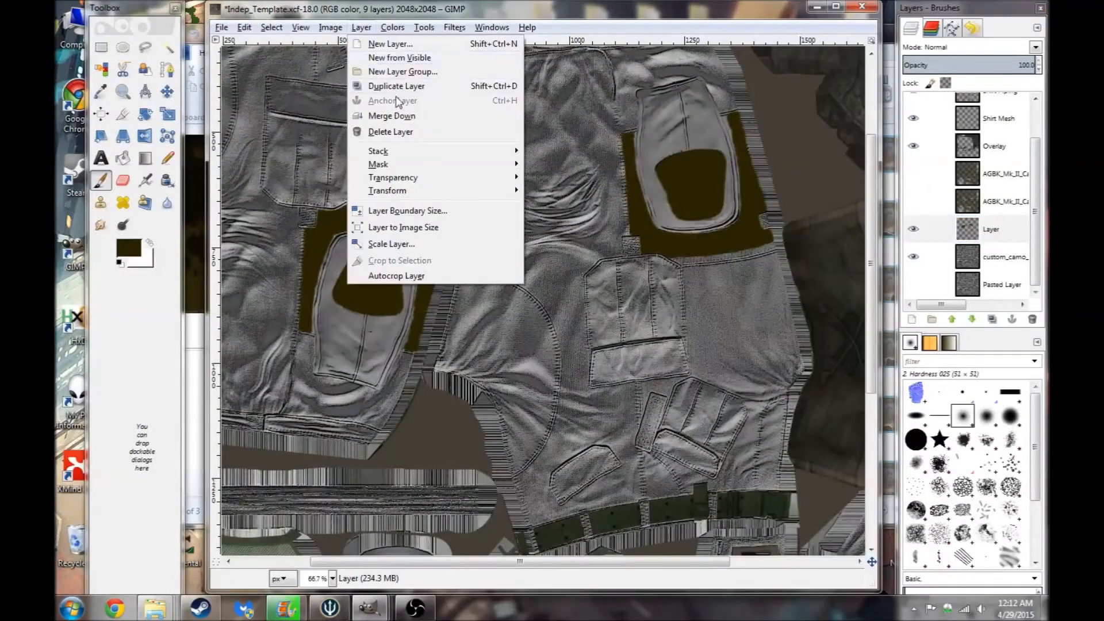
pyautogui.moveTo(456, 179)
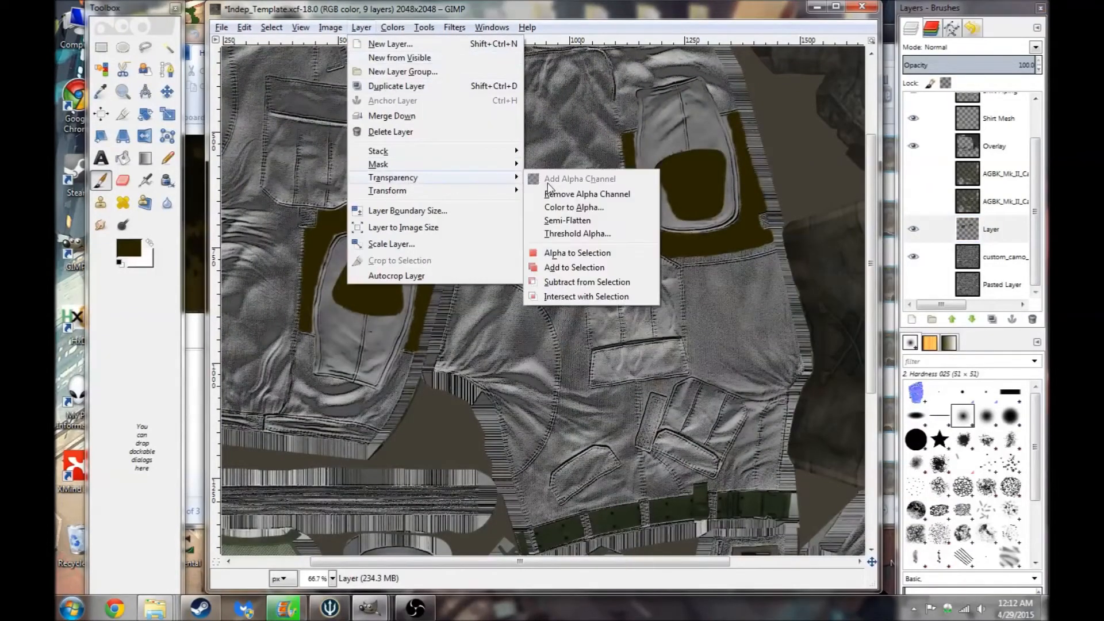
pyautogui.click(564, 210)
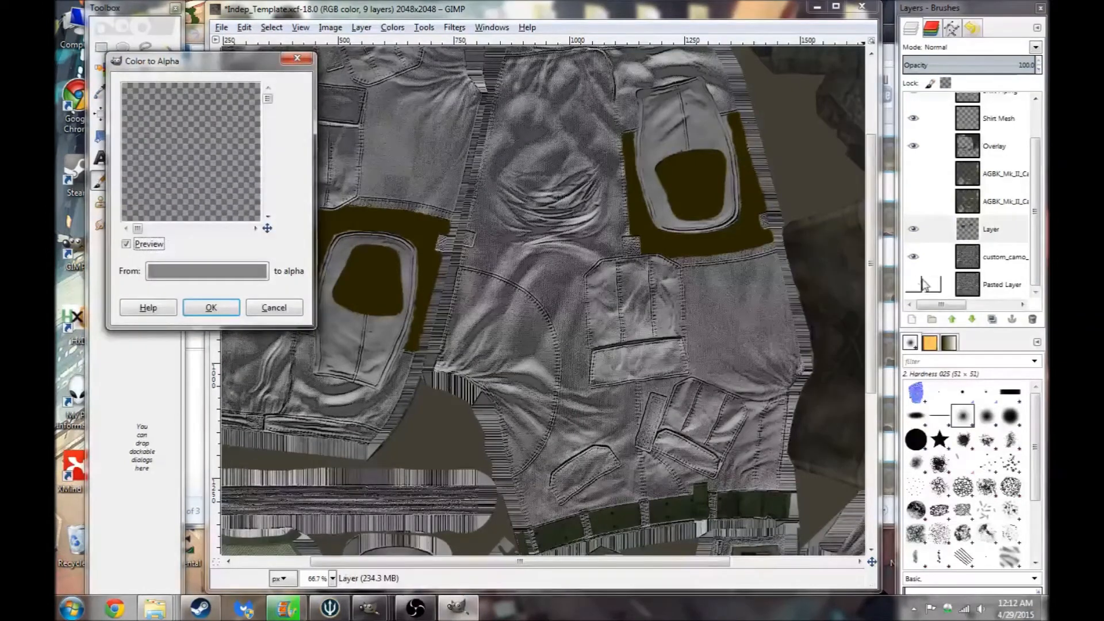
pyautogui.click(211, 309)
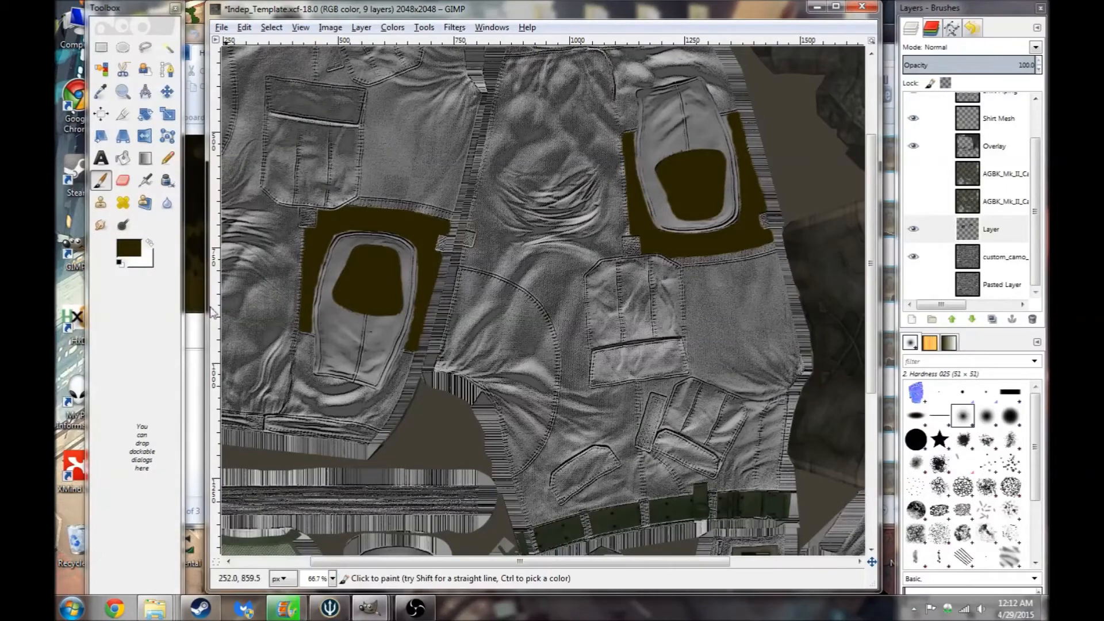
# - Move the Pasted Layer above the AGBK camo layers and run Color to Alpha on the new layer again
pyautogui.click(1002, 291)
pyautogui.moveTo(1002, 293); pyautogui.dragTo(1013, 164)
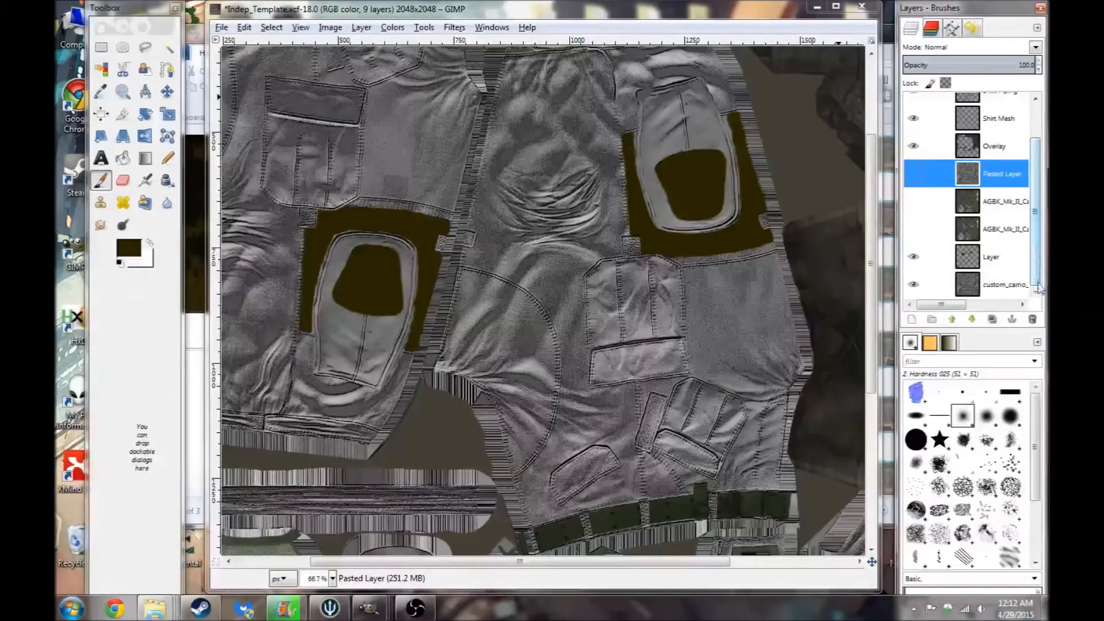
pyautogui.click(920, 258)
pyautogui.click(392, 27)
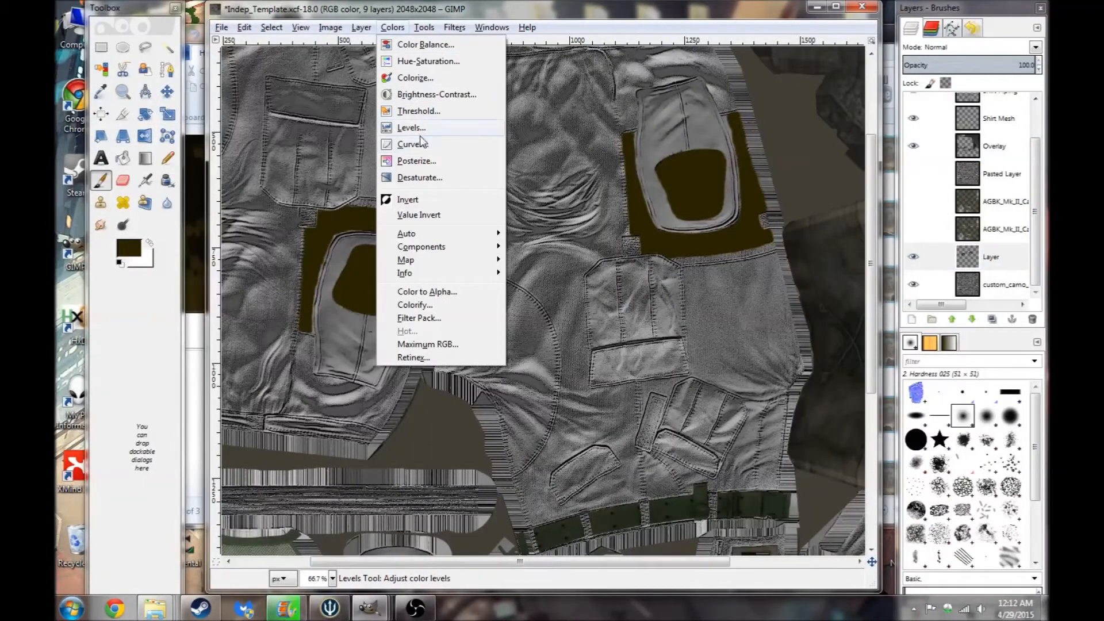
pyautogui.moveTo(353, 28)
pyautogui.moveTo(413, 178)
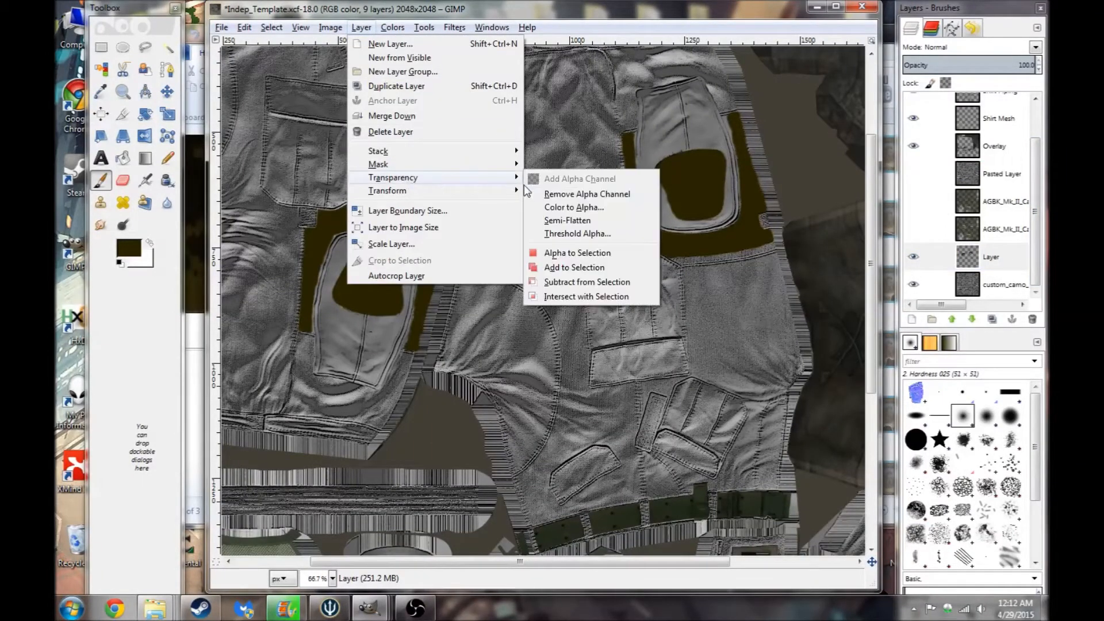
pyautogui.click(567, 208)
pyautogui.click(228, 322)
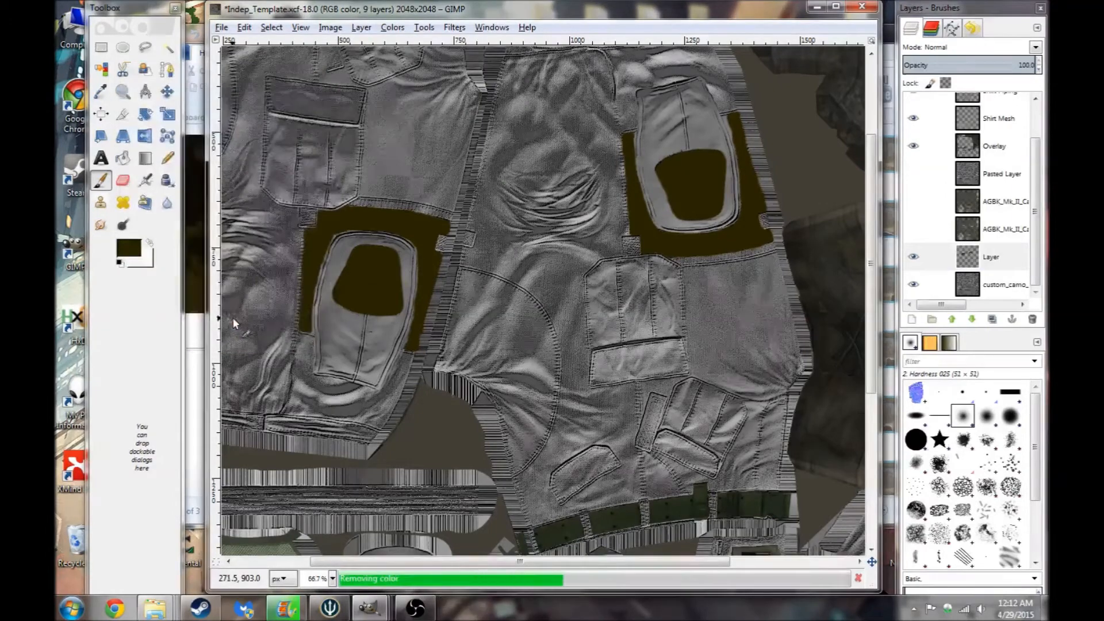
# - Select all, apply Color to Alpha to the new layer, then clear the selection
pyautogui.click(999, 257)
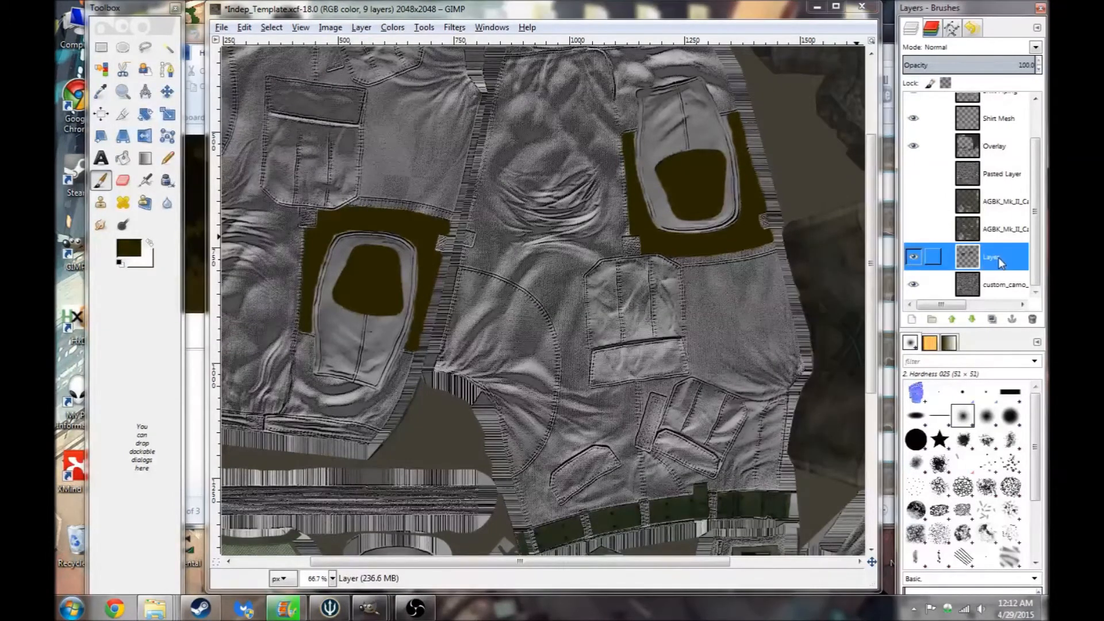
pyautogui.click(272, 27)
pyautogui.click(287, 44)
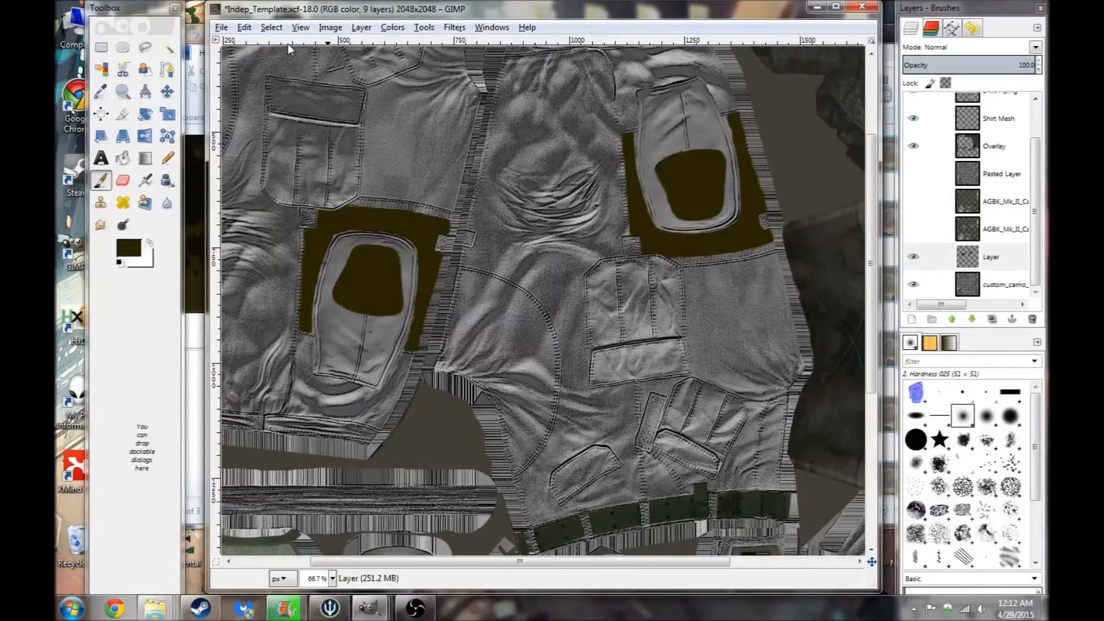
pyautogui.click(361, 28)
pyautogui.moveTo(512, 179)
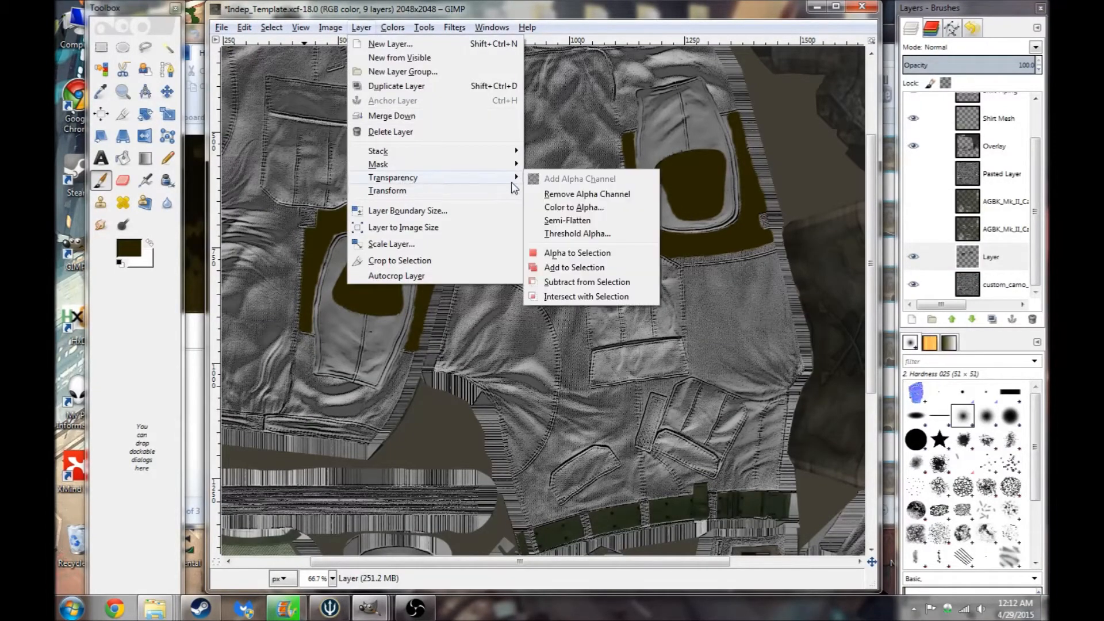
pyautogui.click(571, 208)
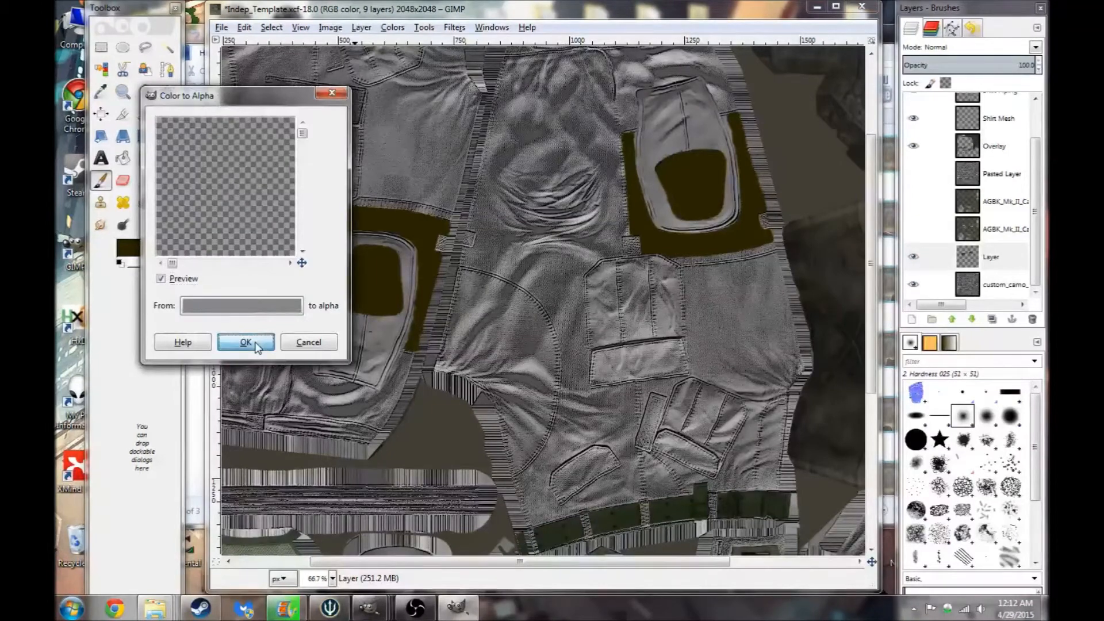
pyautogui.click(246, 343)
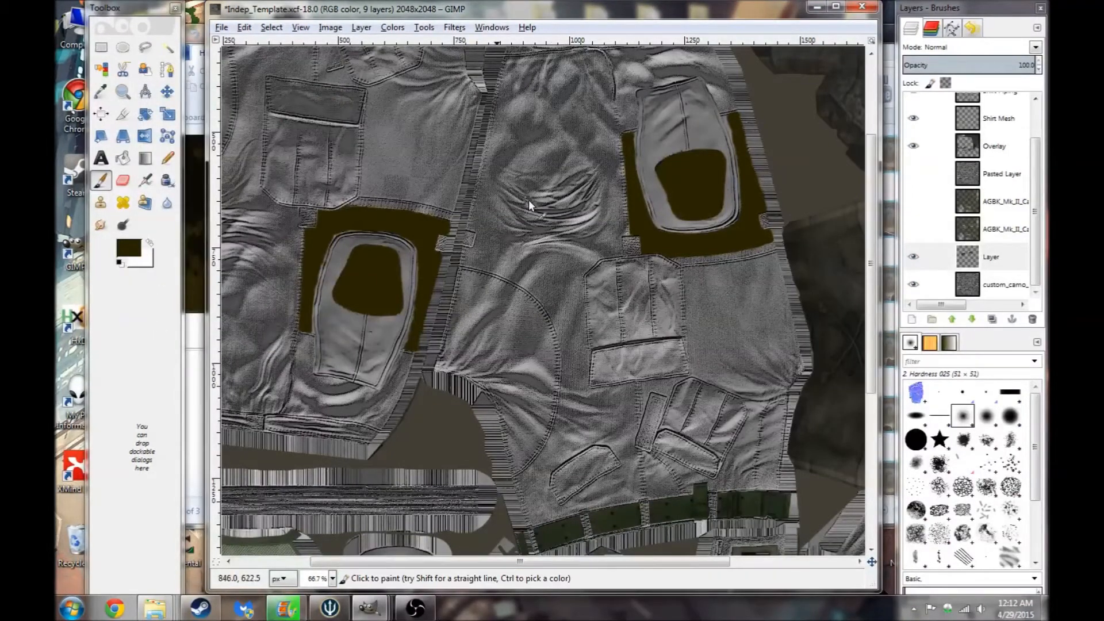
pyautogui.click(271, 27)
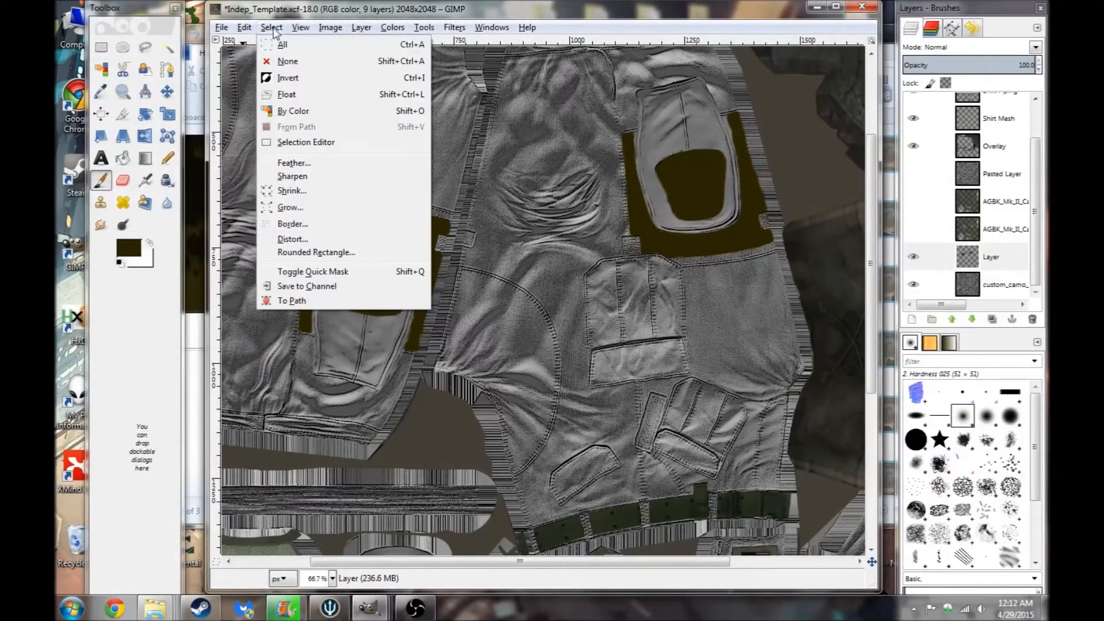
pyautogui.click(292, 62)
# - Show the AGBK camo layer again and set the new layer's opacity to 45.3
pyautogui.moveTo(994, 67); pyautogui.dragTo(960, 62)
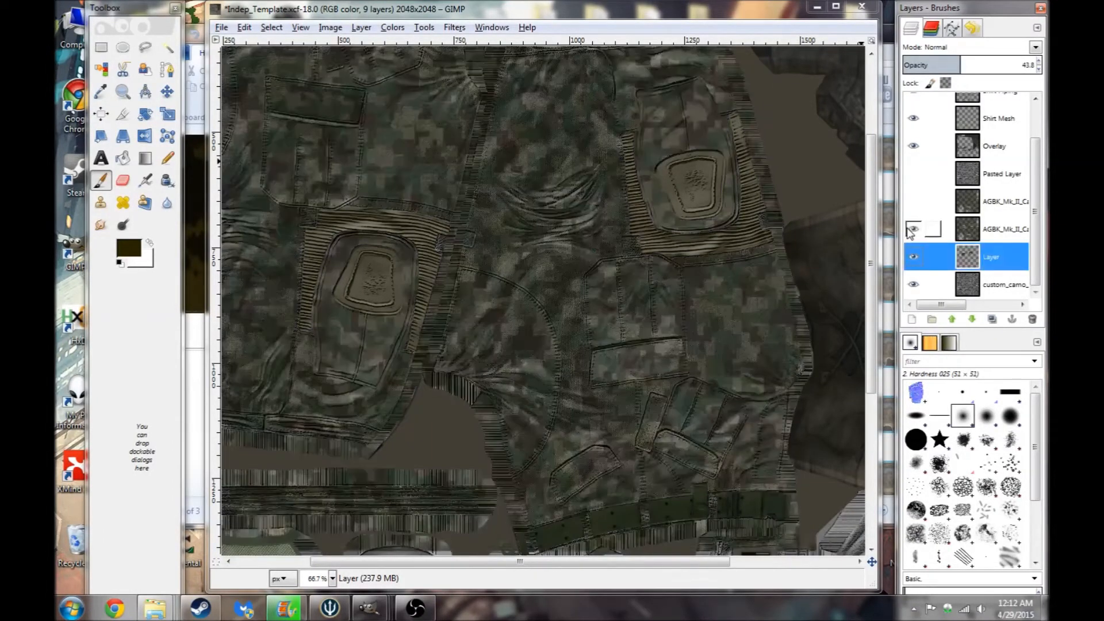
pyautogui.click(913, 229)
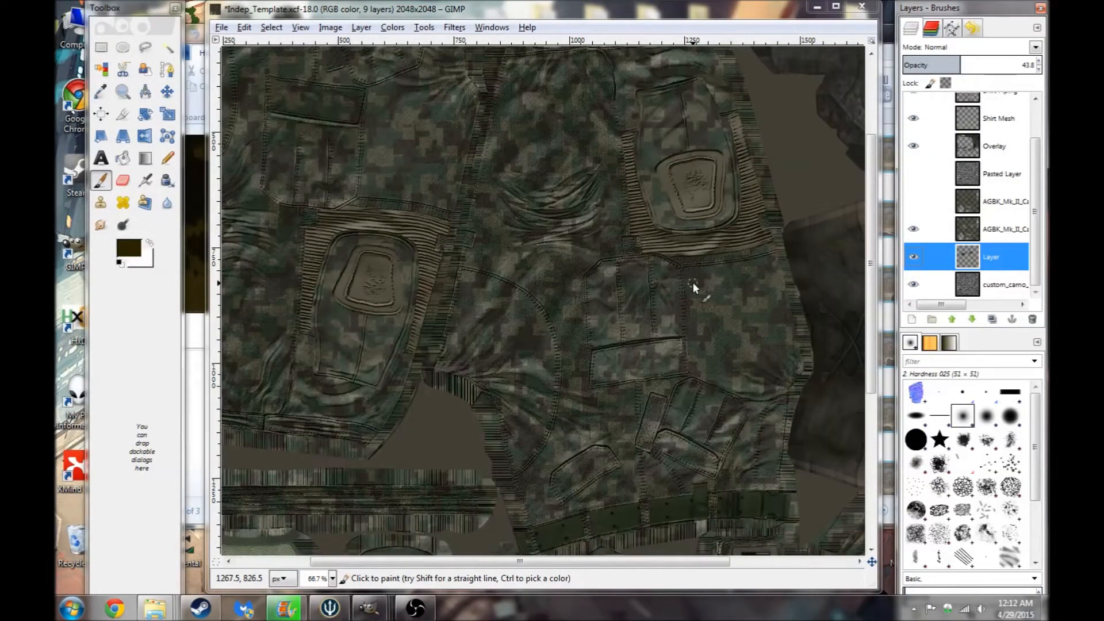
pyautogui.moveTo(980, 61); pyautogui.dragTo(958, 61)
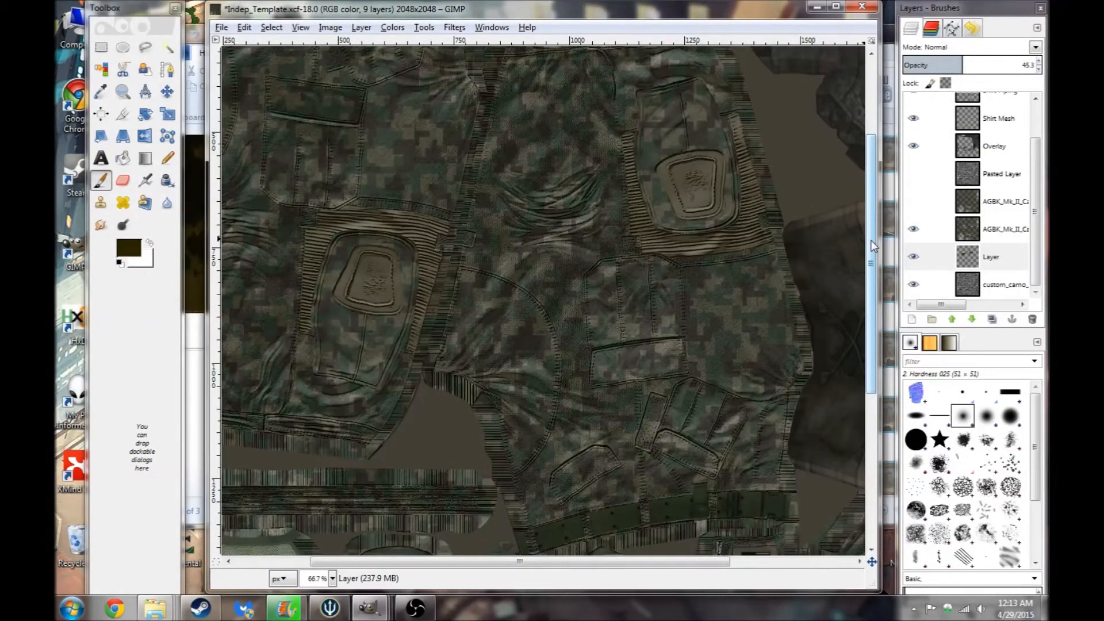
pyautogui.scroll(-1, 872, 262)
pyautogui.moveTo(872, 256); pyautogui.dragTo(861, 230)
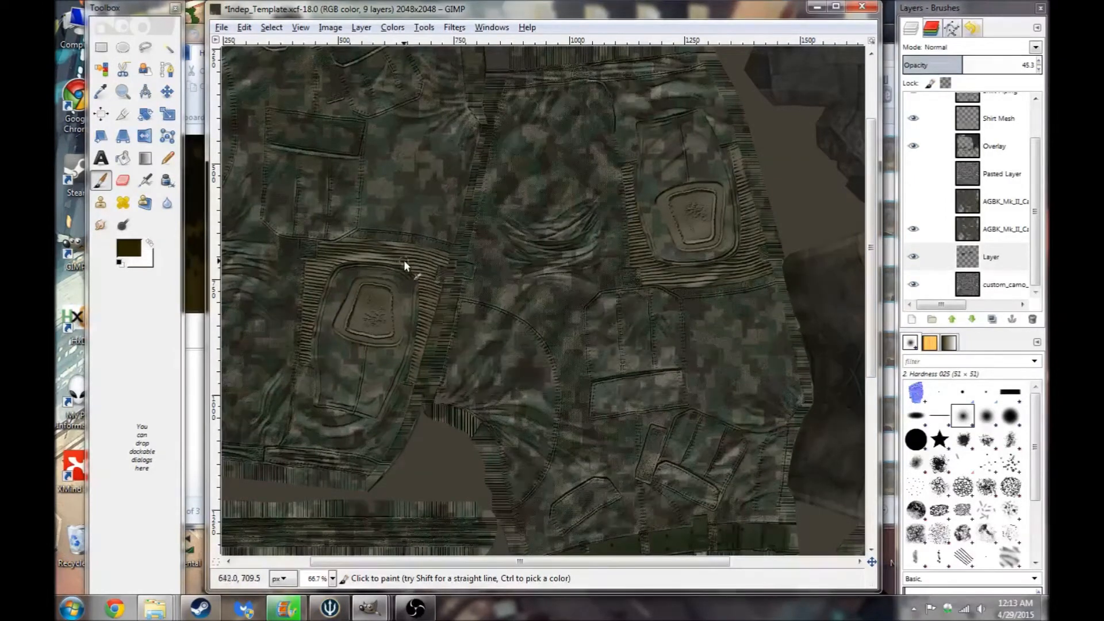
pyautogui.click(396, 29)
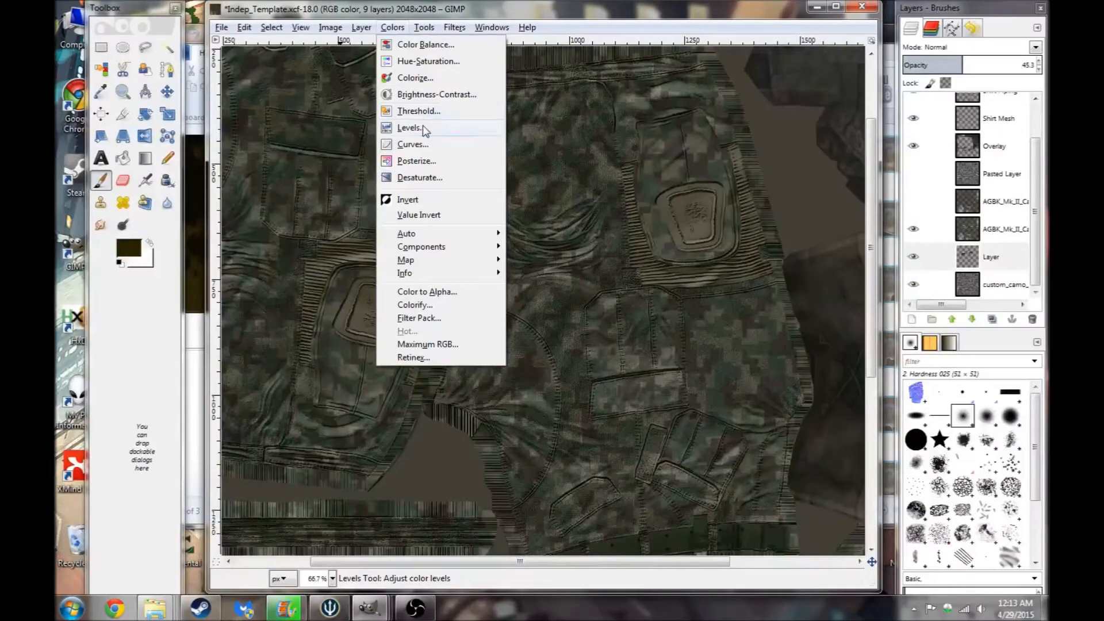
pyautogui.click(428, 61)
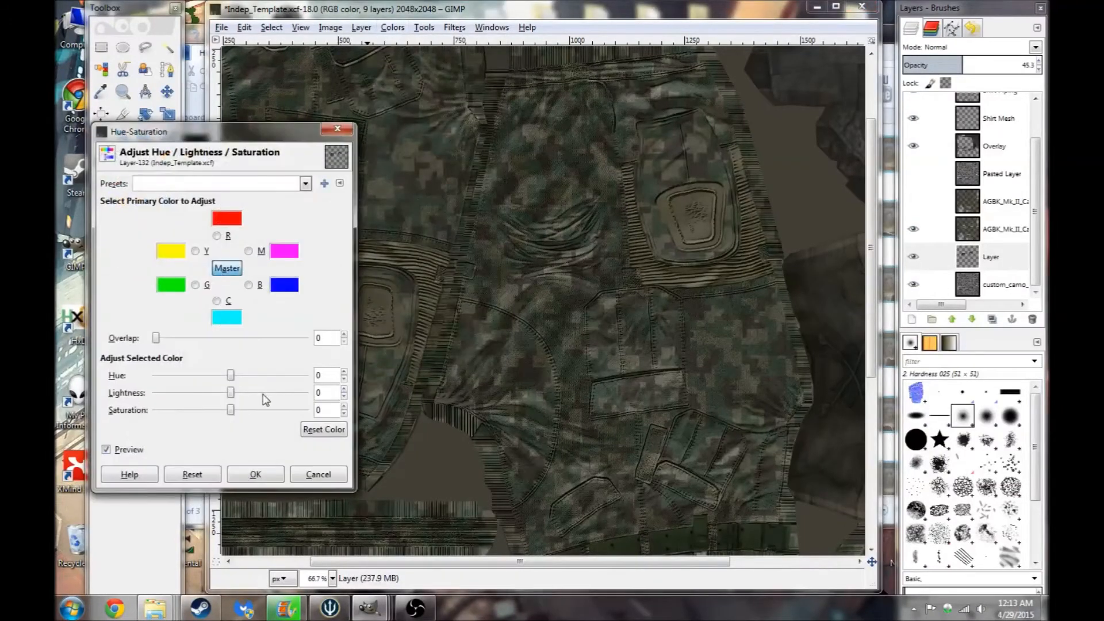
pyautogui.moveTo(233, 415)
pyautogui.mouseDown()
pyautogui.moveTo(194, 416)
pyautogui.moveTo(228, 414)
pyautogui.mouseUp()
pyautogui.click(317, 475)
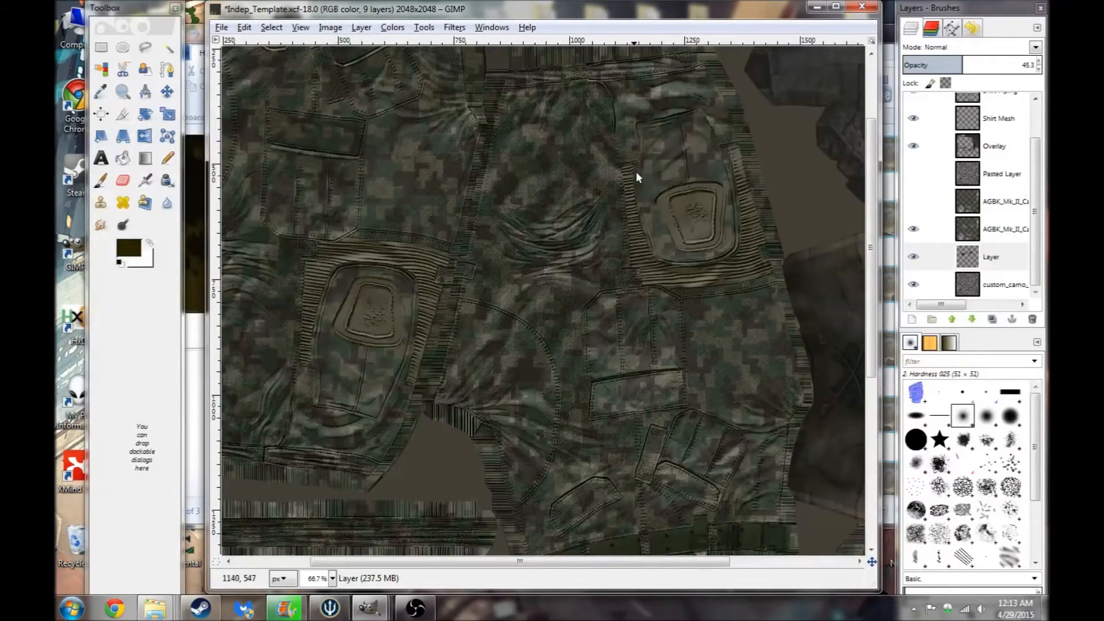
# - Save the image as Indep_Template.xcf
pyautogui.moveTo(869, 246); pyautogui.dragTo(870, 142)
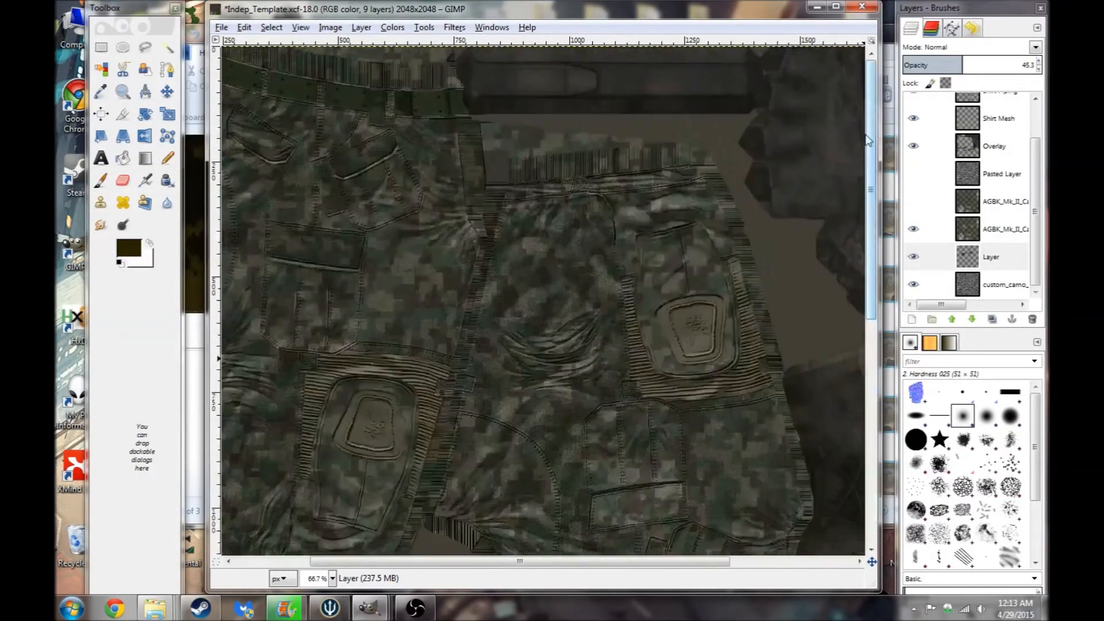
pyautogui.moveTo(483, 565); pyautogui.dragTo(408, 565)
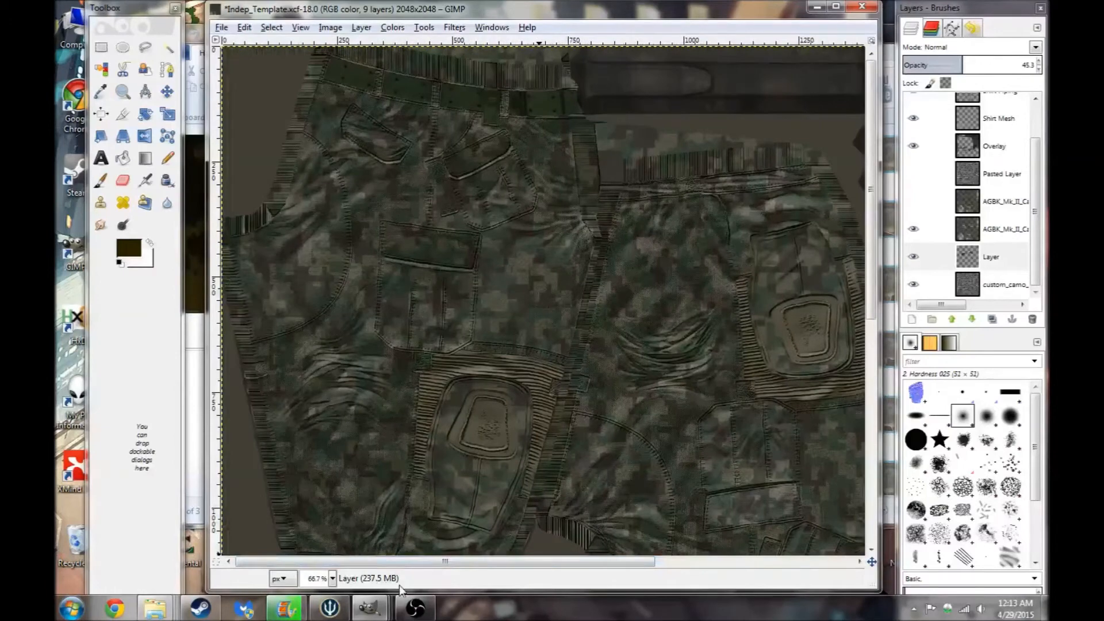
pyautogui.click(222, 28)
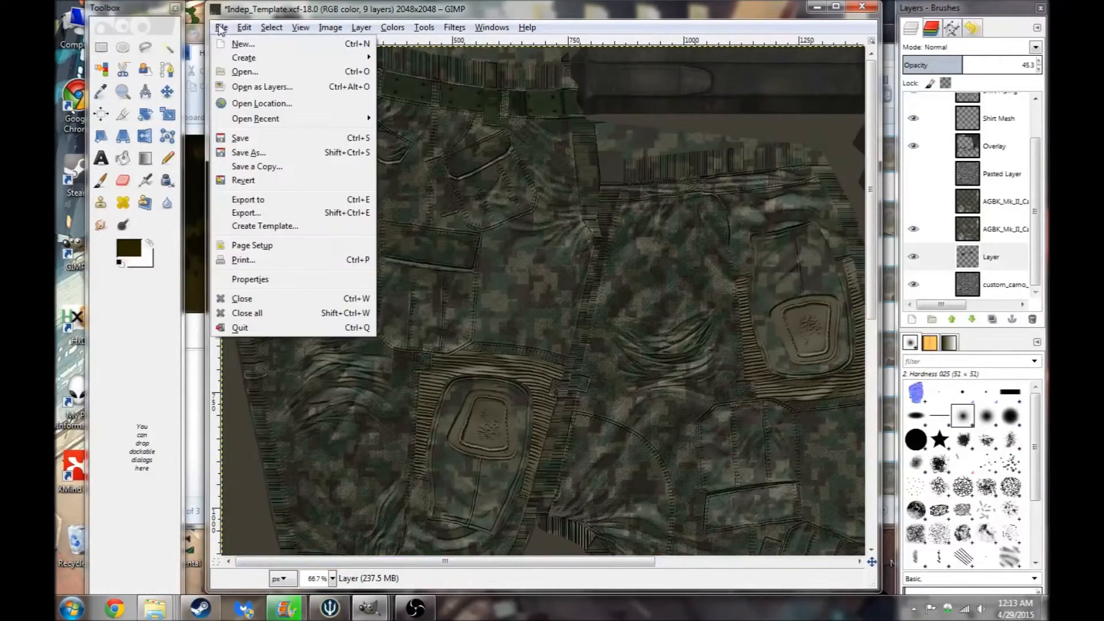
pyautogui.click(240, 138)
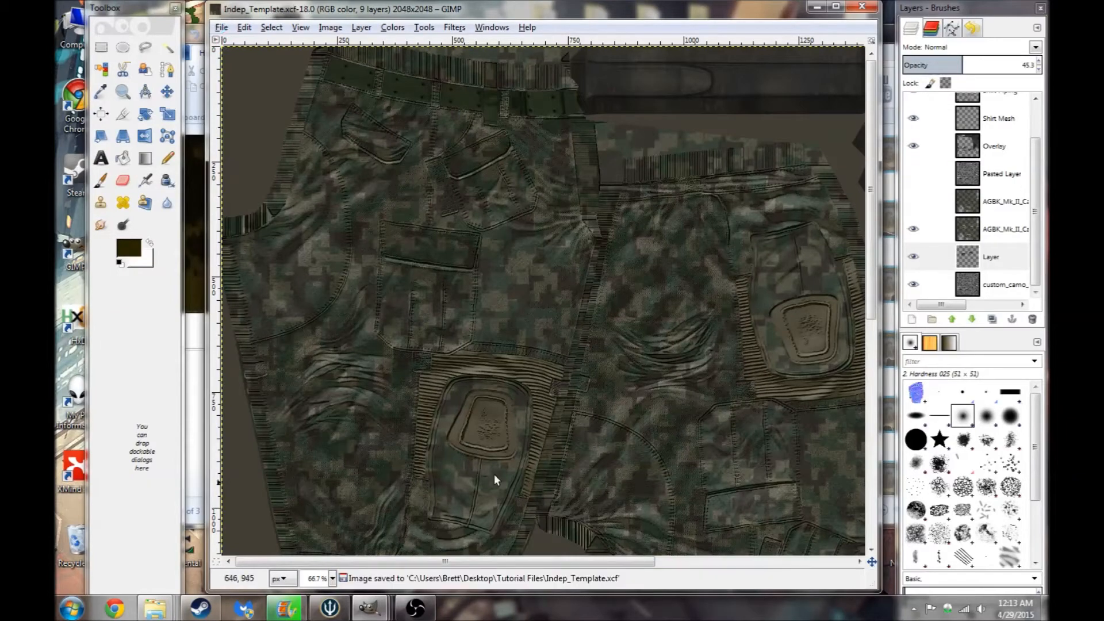
# - Export the image as custom_camo_co2.png in the Tutorial Files folder with the default PNG options
pyautogui.click(222, 27)
pyautogui.moveTo(244, 27)
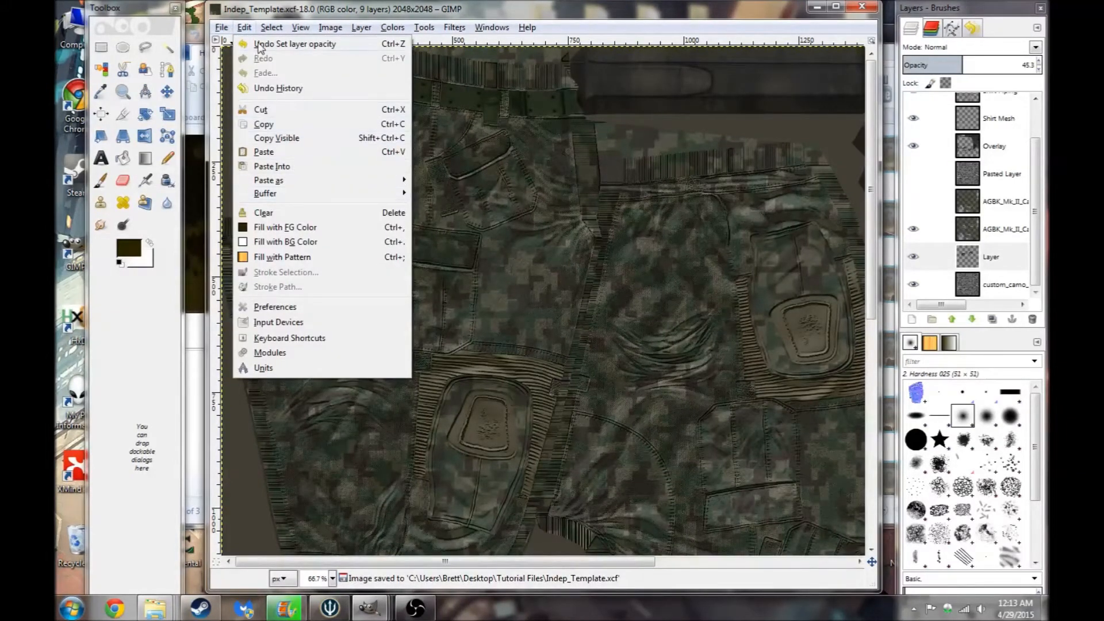
pyautogui.click(249, 28)
pyautogui.click(298, 29)
pyautogui.moveTo(221, 27)
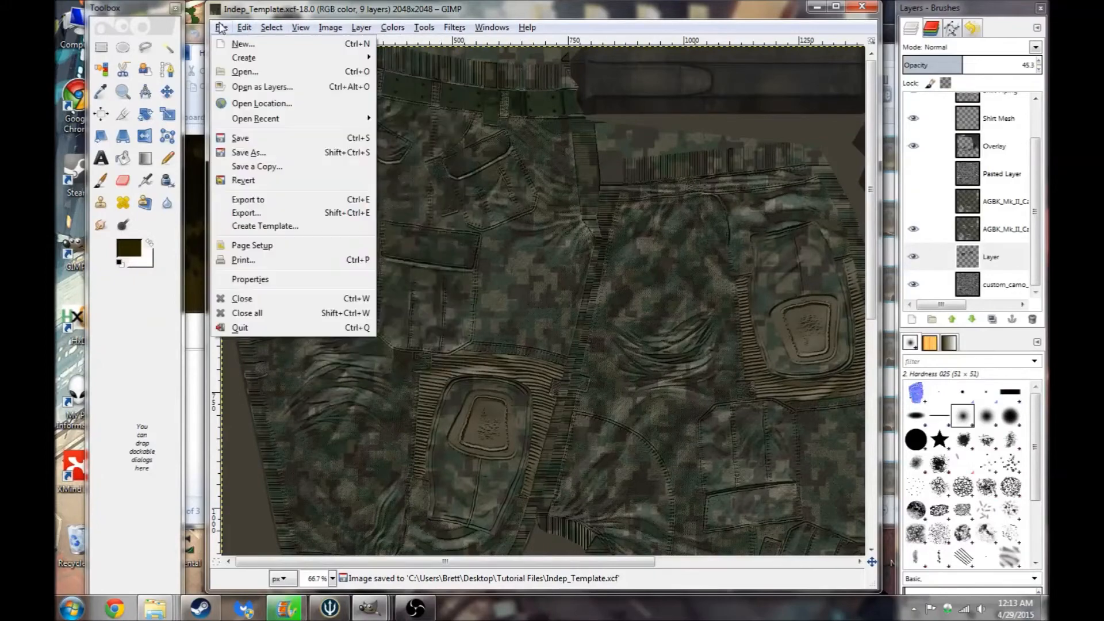
pyautogui.click(267, 214)
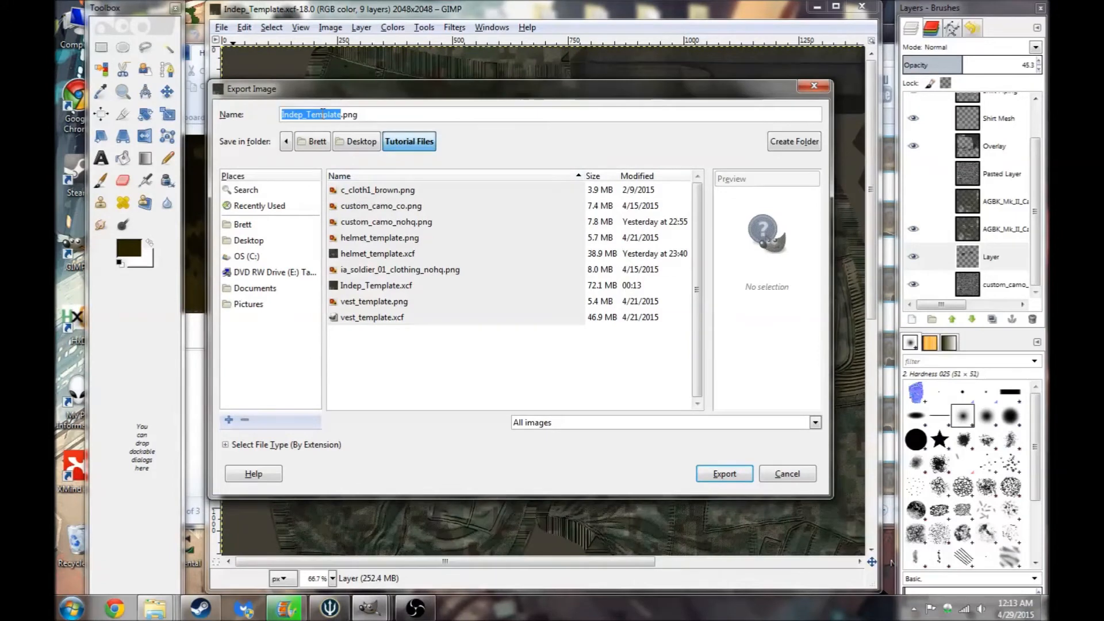
pyautogui.write('custom_c')
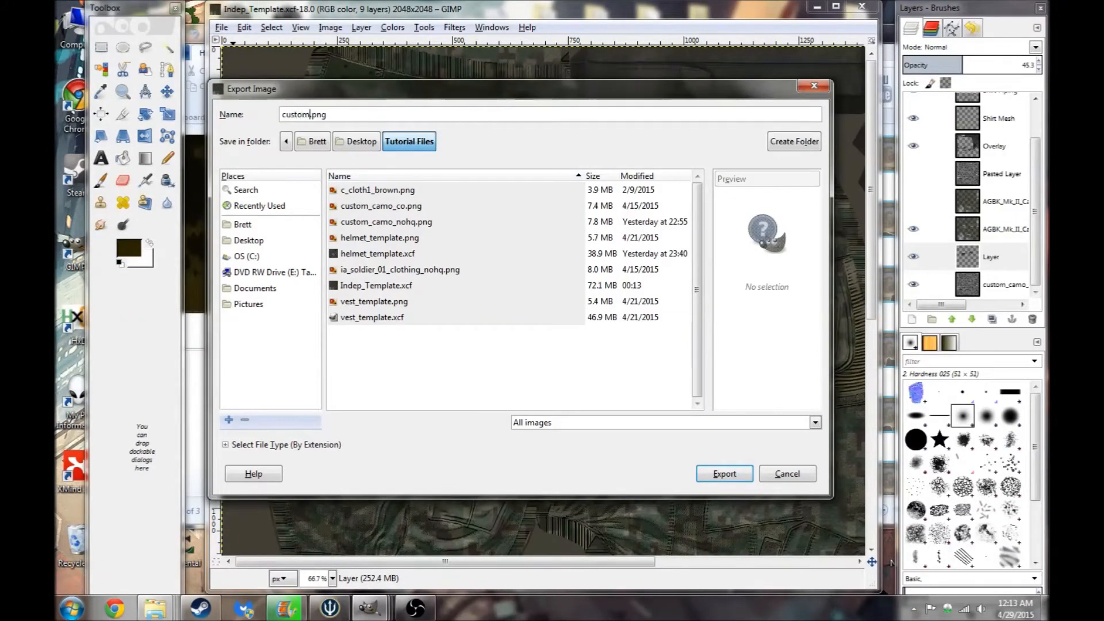
pyautogui.write('amp')
pyautogui.write('o_co')
pyautogui.press('BackSpace')
pyautogui.write('o2')
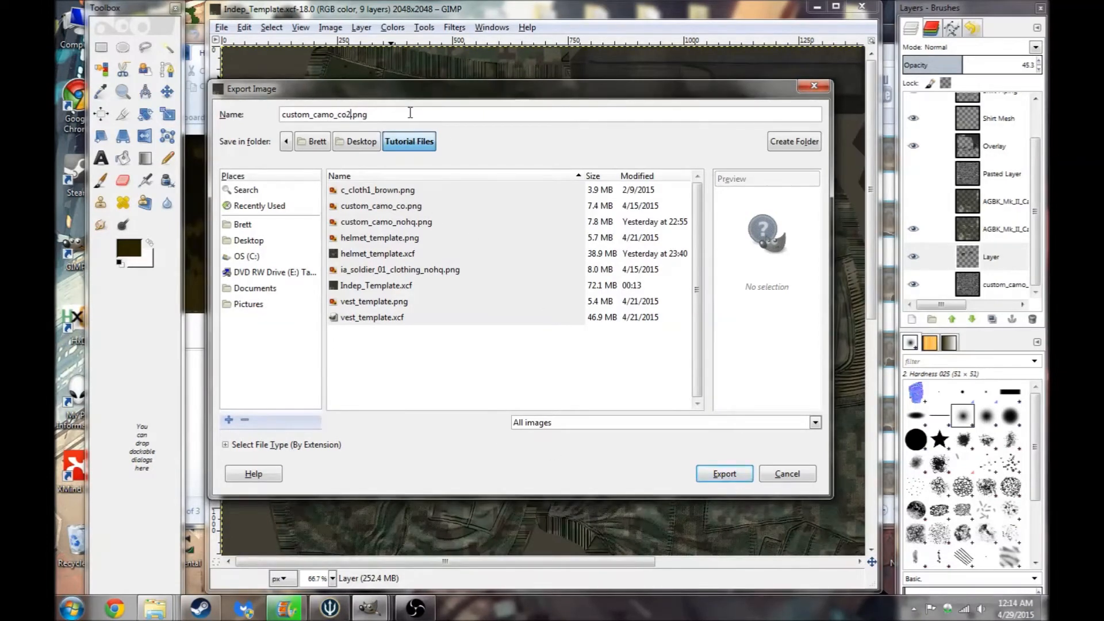
pyautogui.click(719, 470)
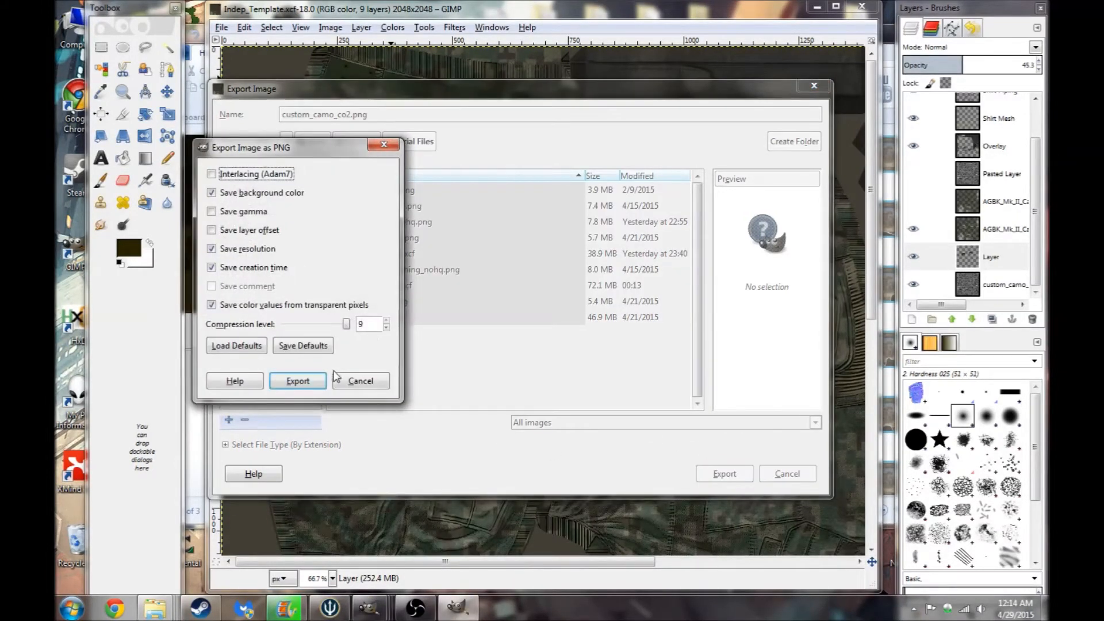
pyautogui.click(319, 382)
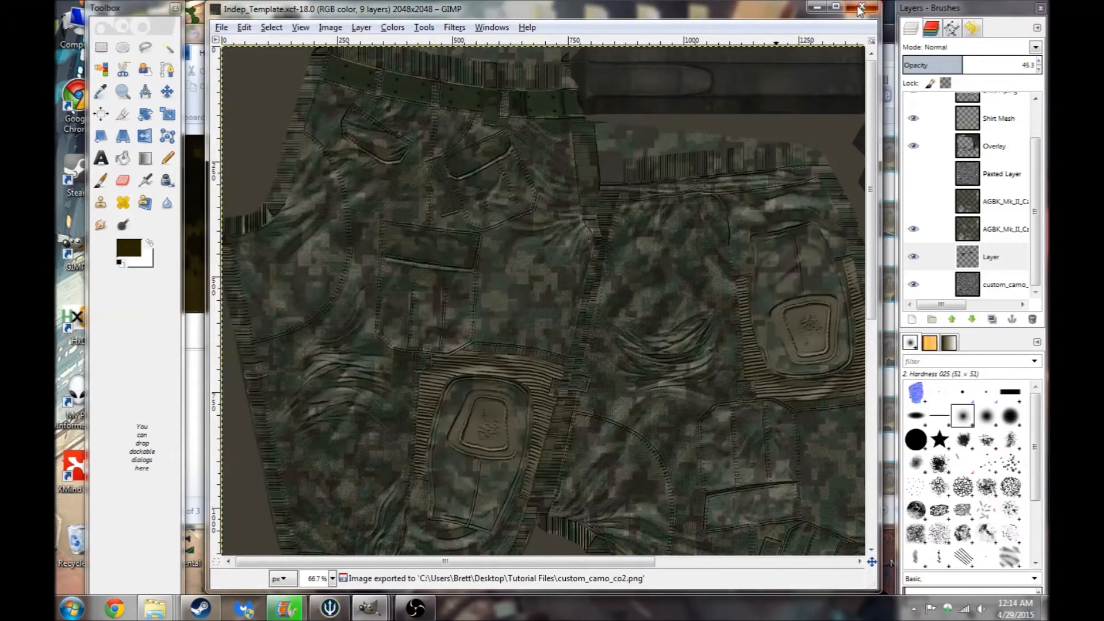
# - Close the Indep_Template image window and close the Untitled image without saving
pyautogui.click(861, 10)
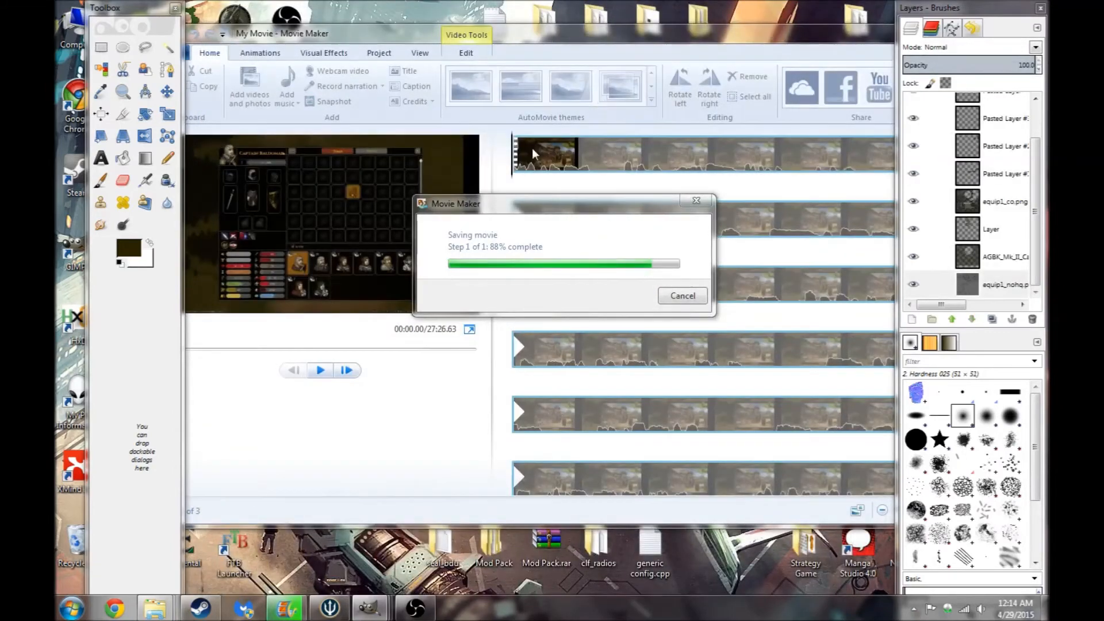
pyautogui.click(608, 40)
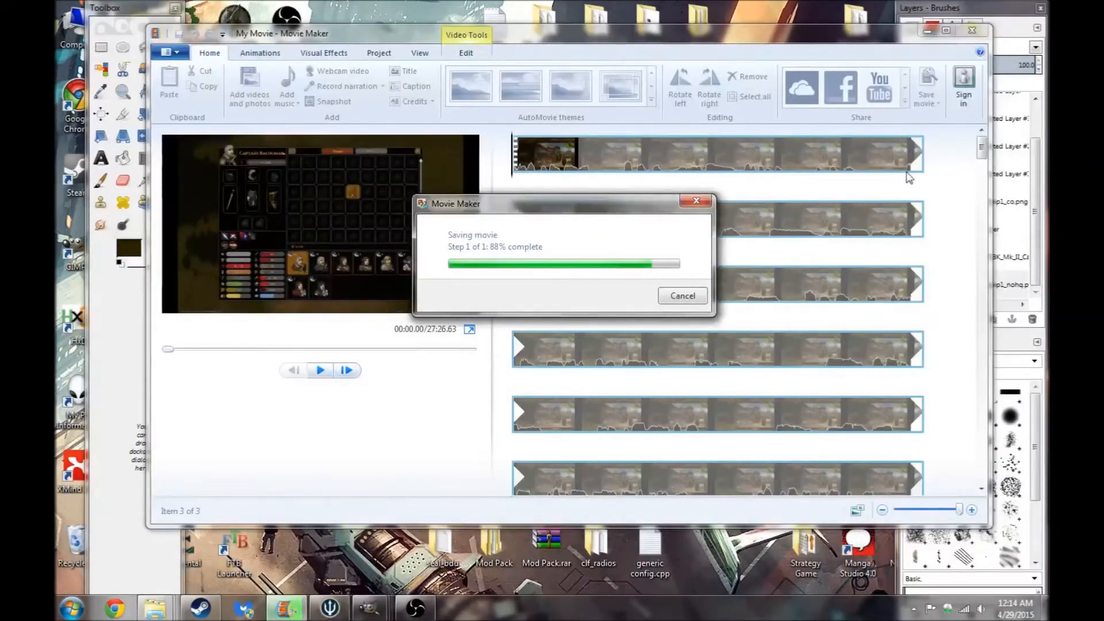
pyautogui.click(1044, 608)
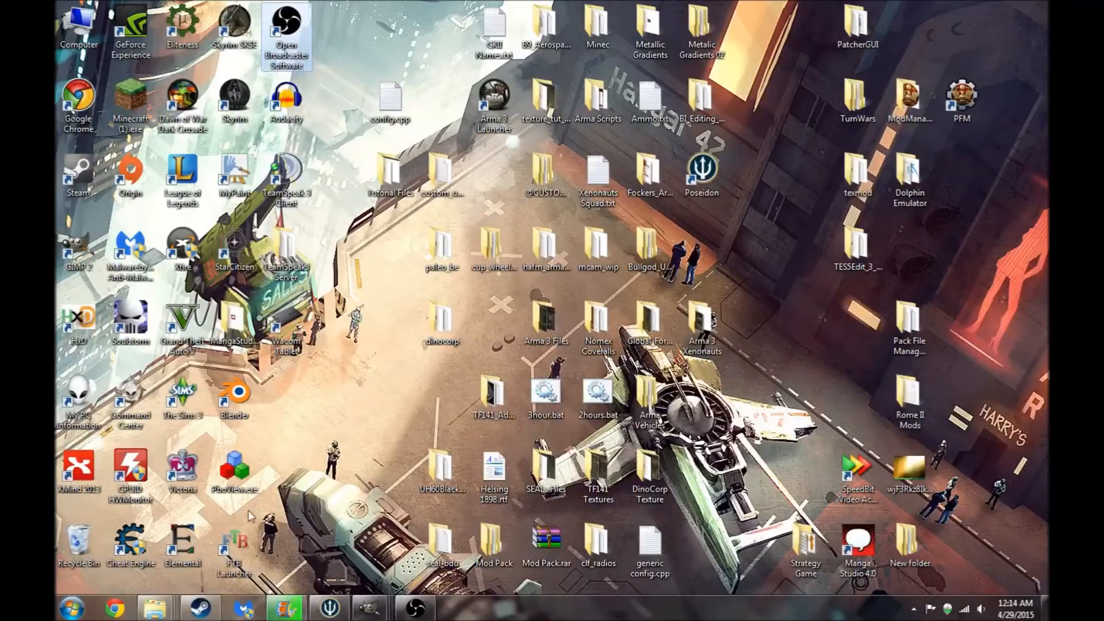
pyautogui.moveTo(369, 609)
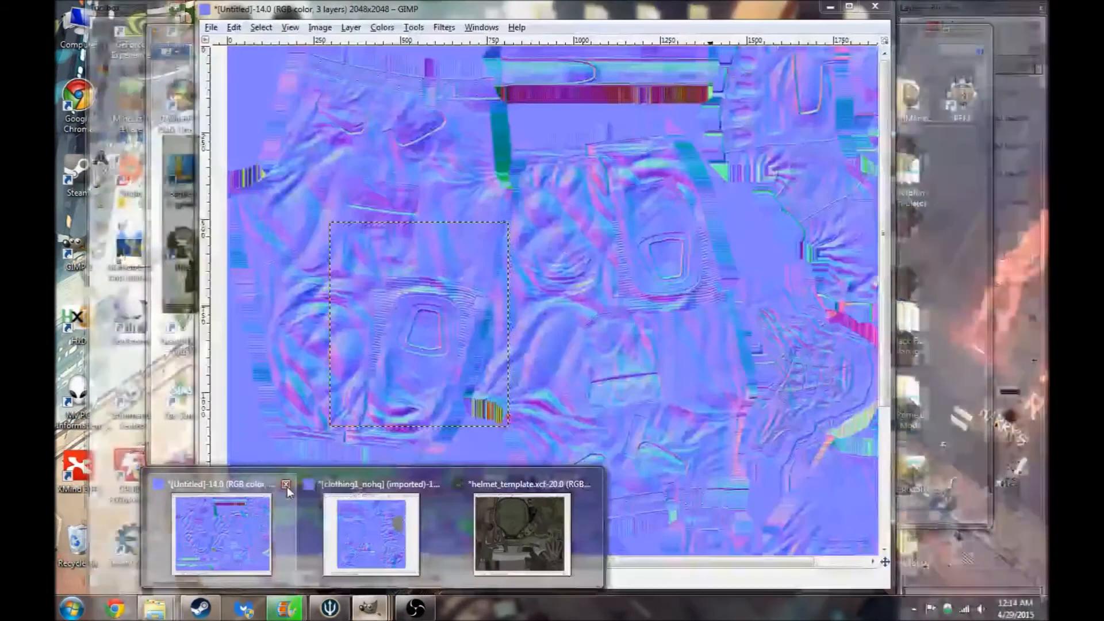
pyautogui.click(287, 487)
pyautogui.click(183, 128)
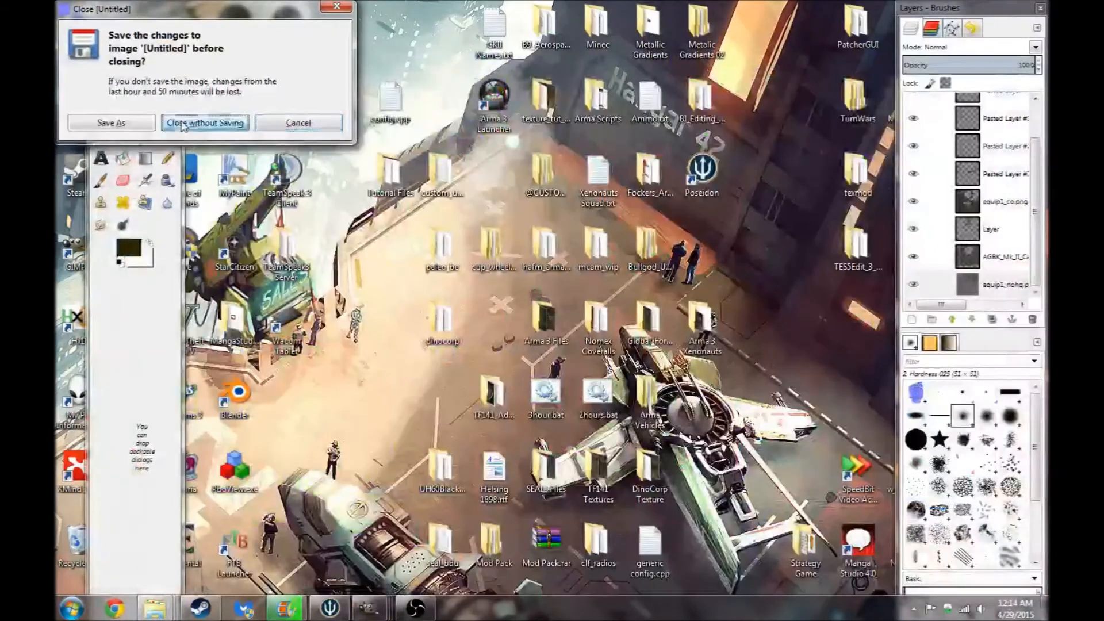
# - Close the clothing1_nohq image without saving, then close the helmet_template image
pyautogui.moveTo(369, 608)
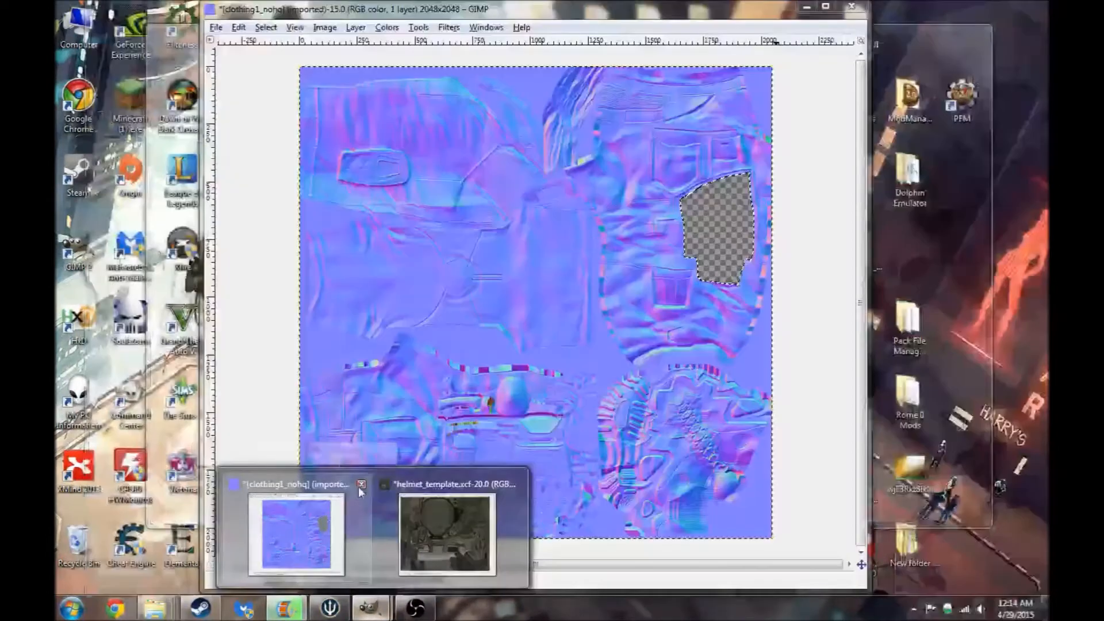
pyautogui.click(361, 485)
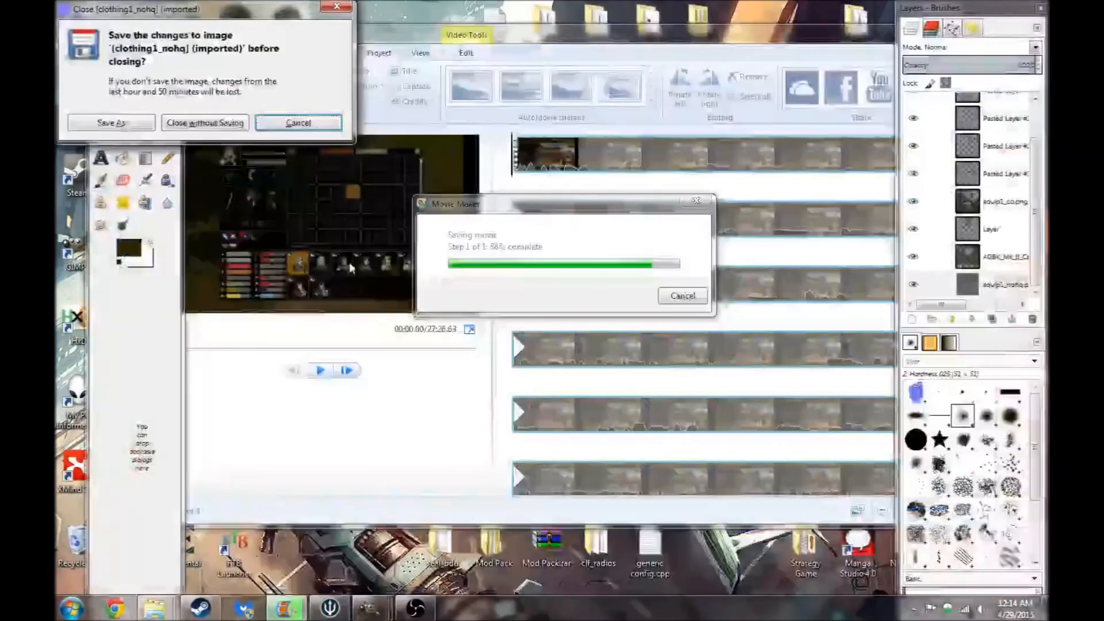
pyautogui.click(217, 121)
pyautogui.click(371, 608)
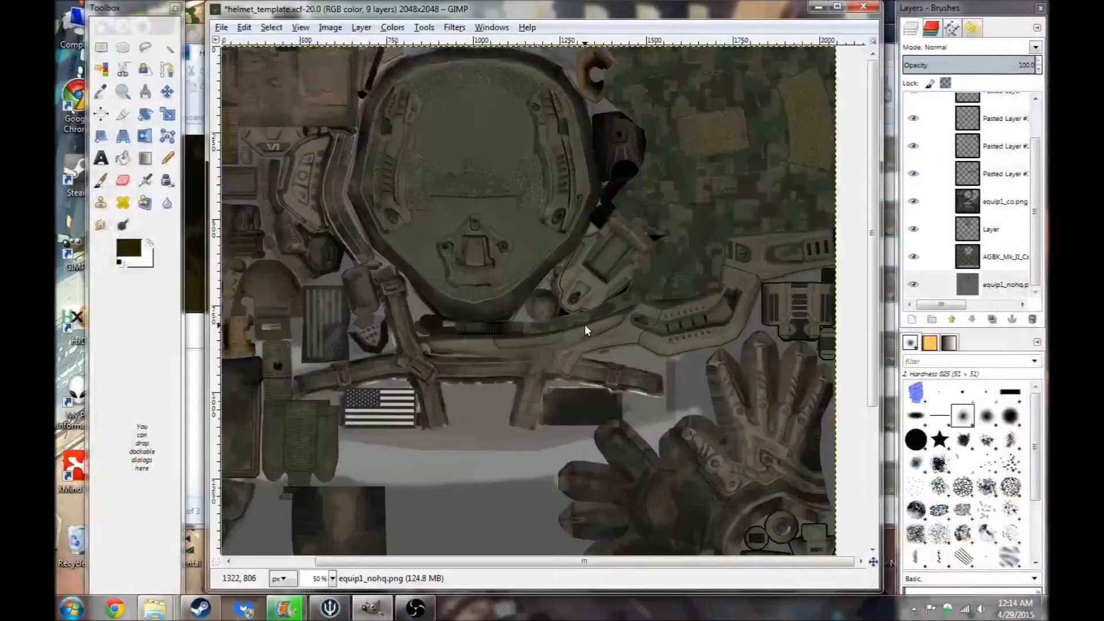
pyautogui.click(862, 6)
pyautogui.click(547, 361)
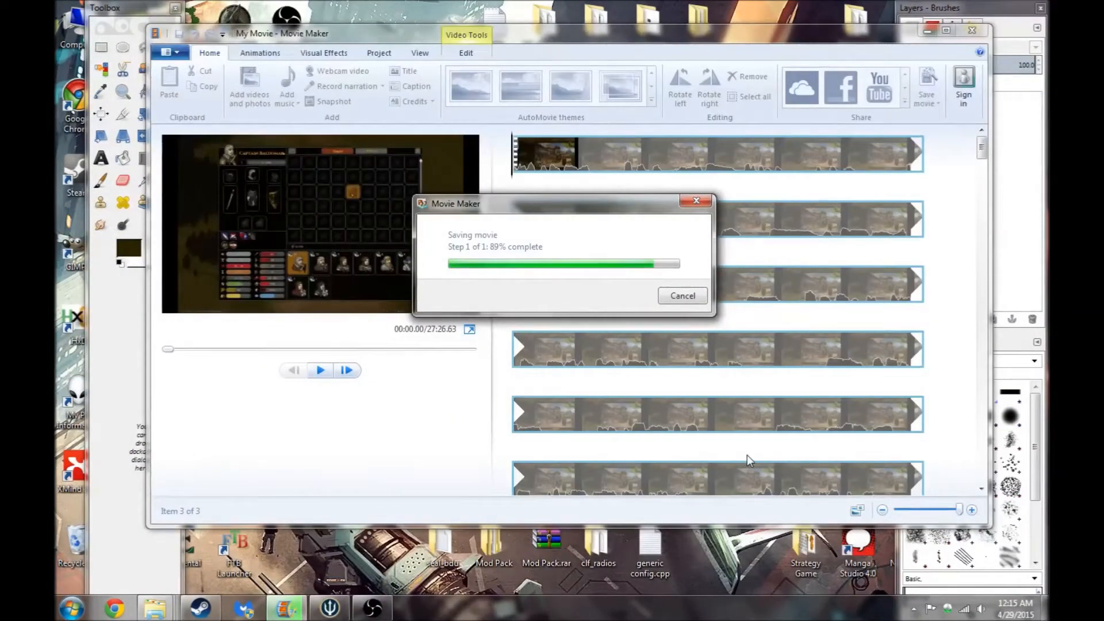
# - Switch to Sublime Text, save the custom_uniform config.cpp, and close the editor
pyautogui.click(1045, 608)
pyautogui.click(331, 608)
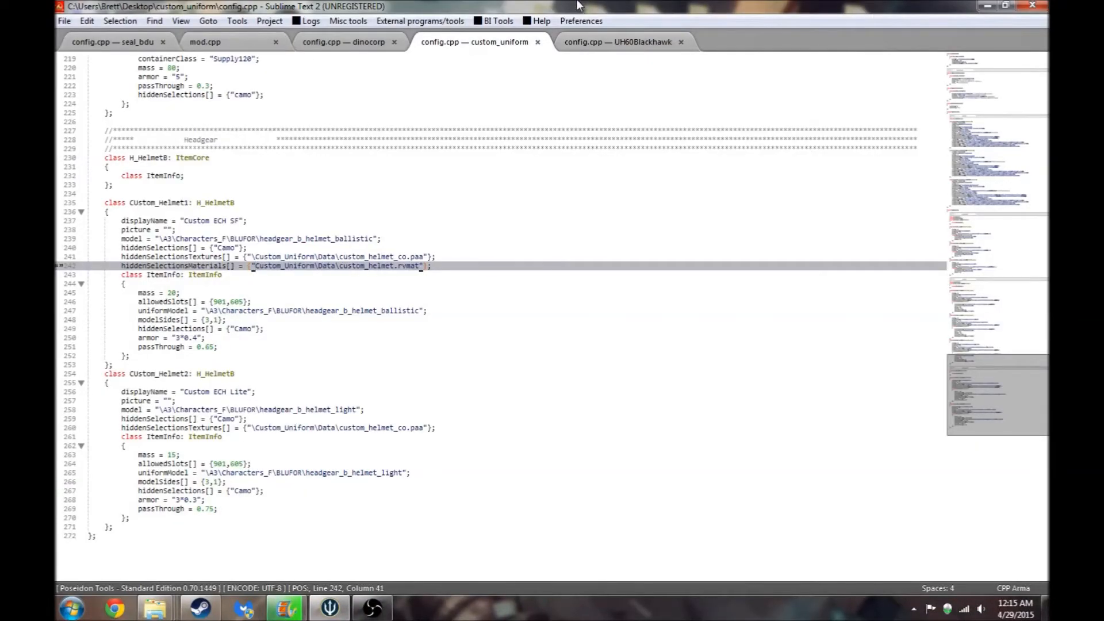
pyautogui.click(64, 21)
pyautogui.click(86, 152)
pyautogui.click(1033, 7)
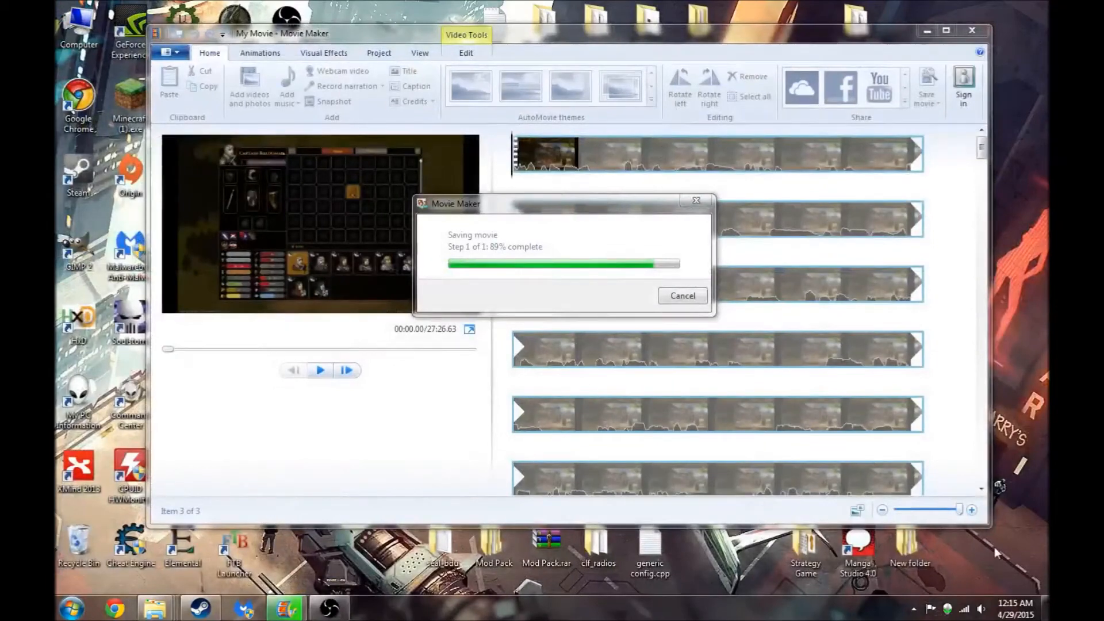
# - Open the Tutorial Files folder and preview custom_camo_co2.png in Windows Photo Viewer
pyautogui.click(1044, 608)
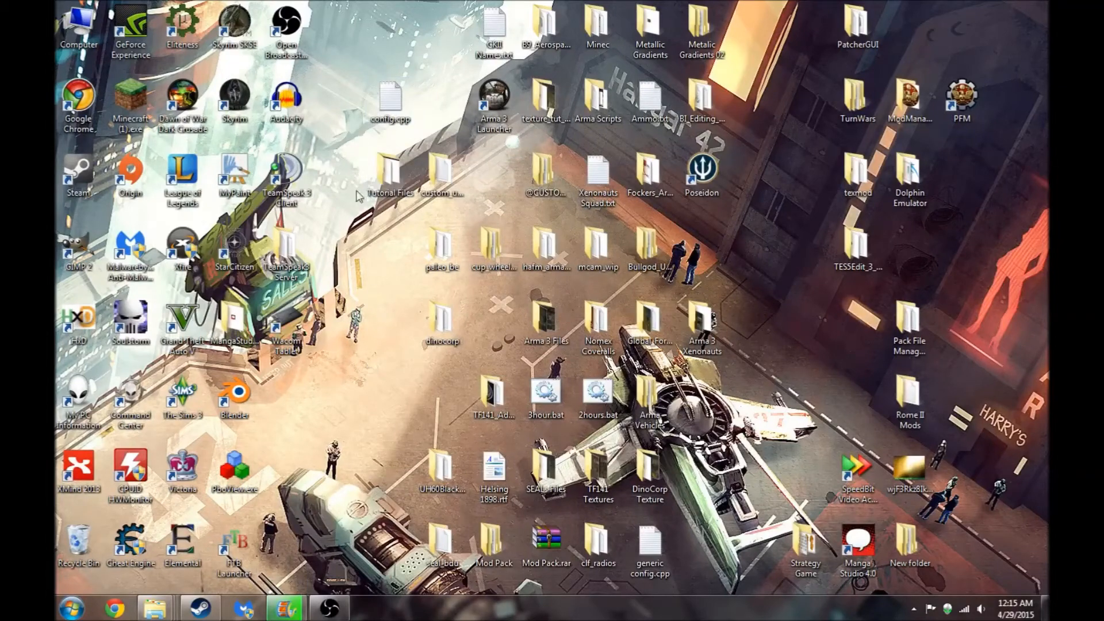
pyautogui.doubleClick(385, 178)
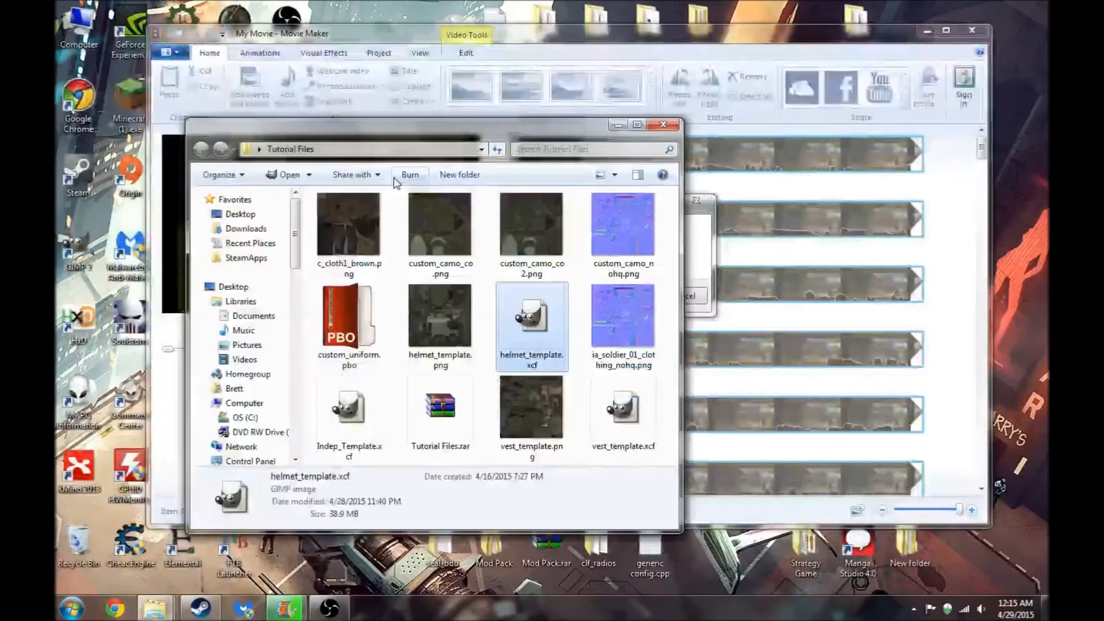
pyautogui.click(525, 225)
pyautogui.doubleClick(522, 223)
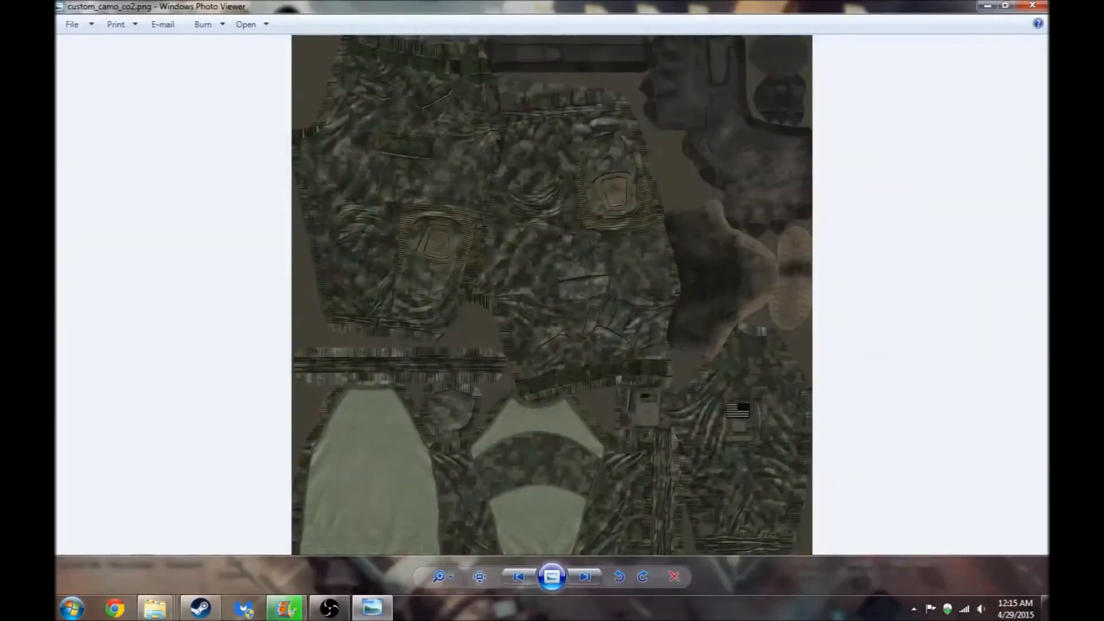
pyautogui.click(1032, 6)
# - Open custom_camo_co2.png in Texture Viewer and save it as custom_camo_co2.dds
pyautogui.rightClick(518, 235)
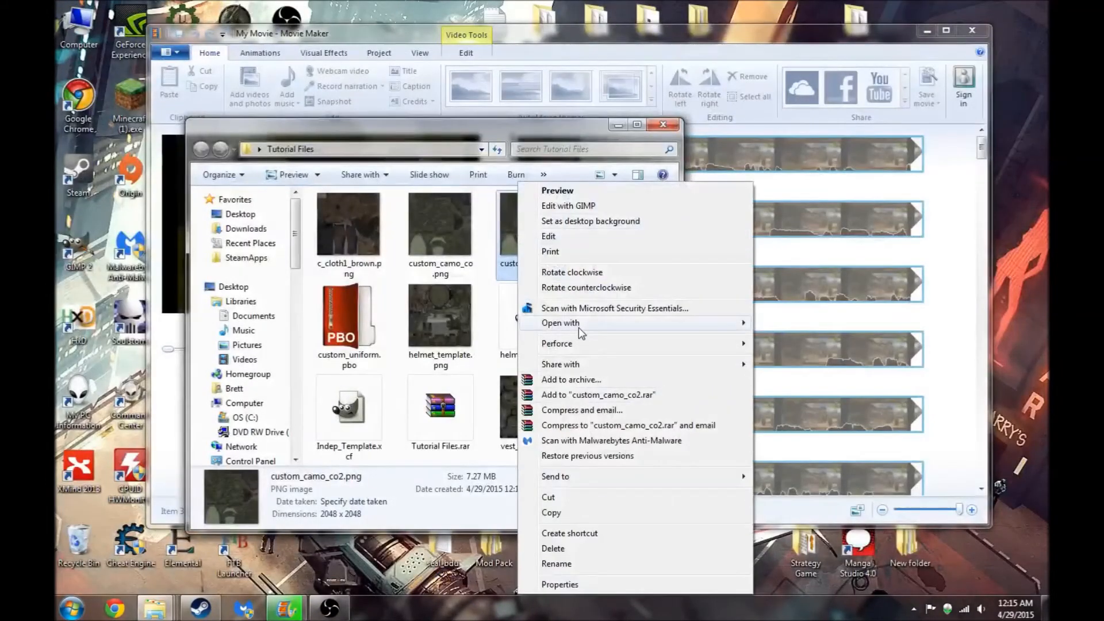
pyautogui.moveTo(610, 332)
pyautogui.click(806, 399)
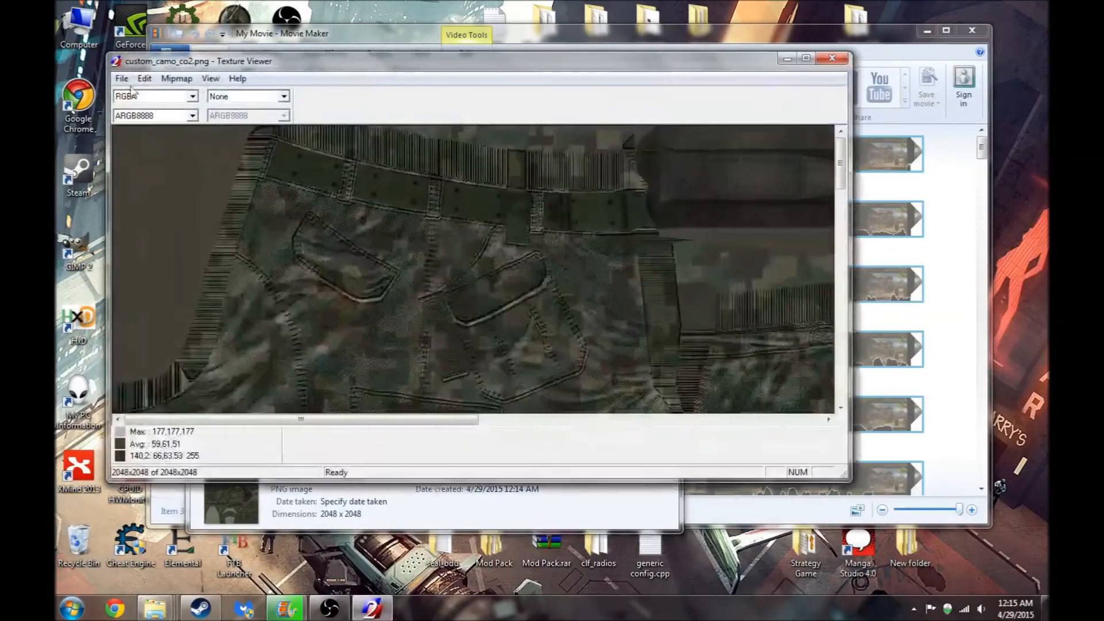
pyautogui.click(121, 79)
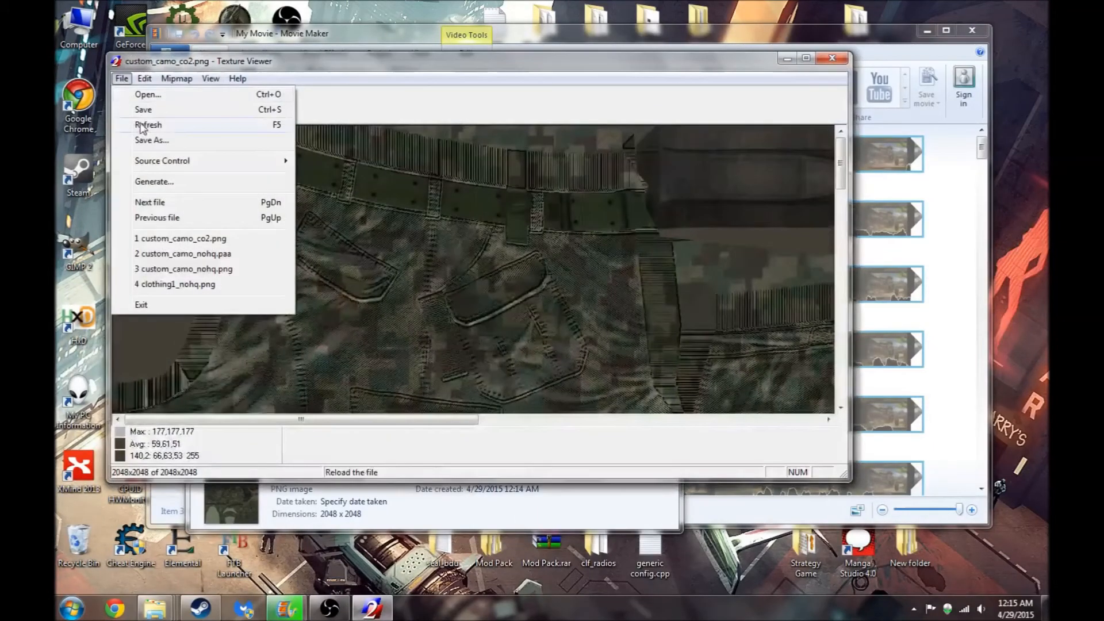
pyautogui.click(143, 140)
pyautogui.press('End')
pyautogui.press('BackSpace')
pyautogui.press('BackSpace')
pyautogui.press('BackSpace')
pyautogui.write('dds')
pyautogui.press('Return')
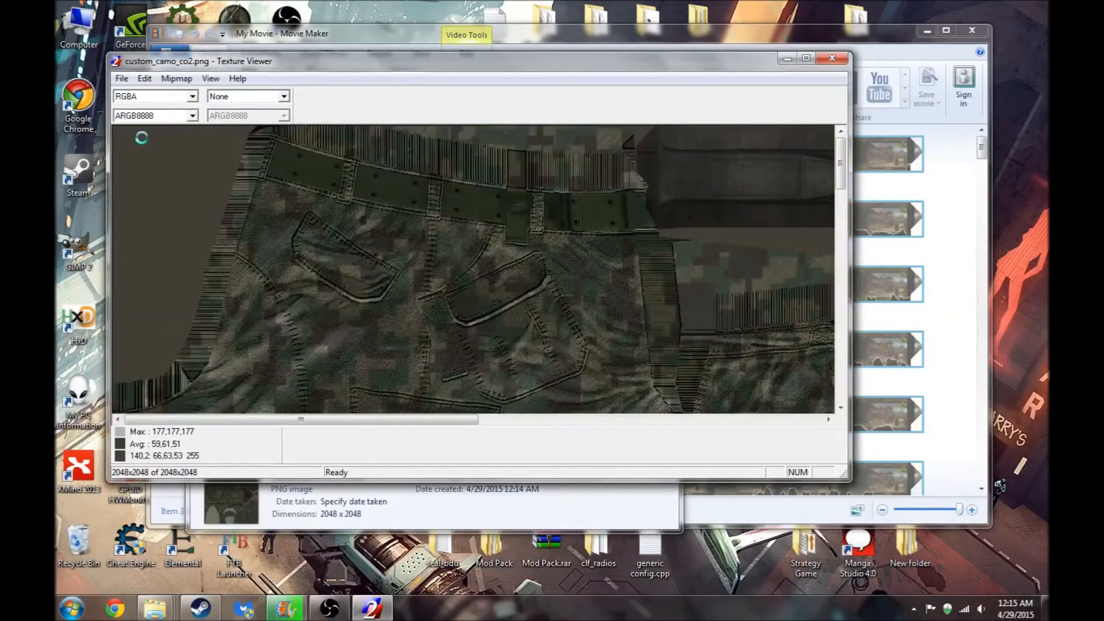
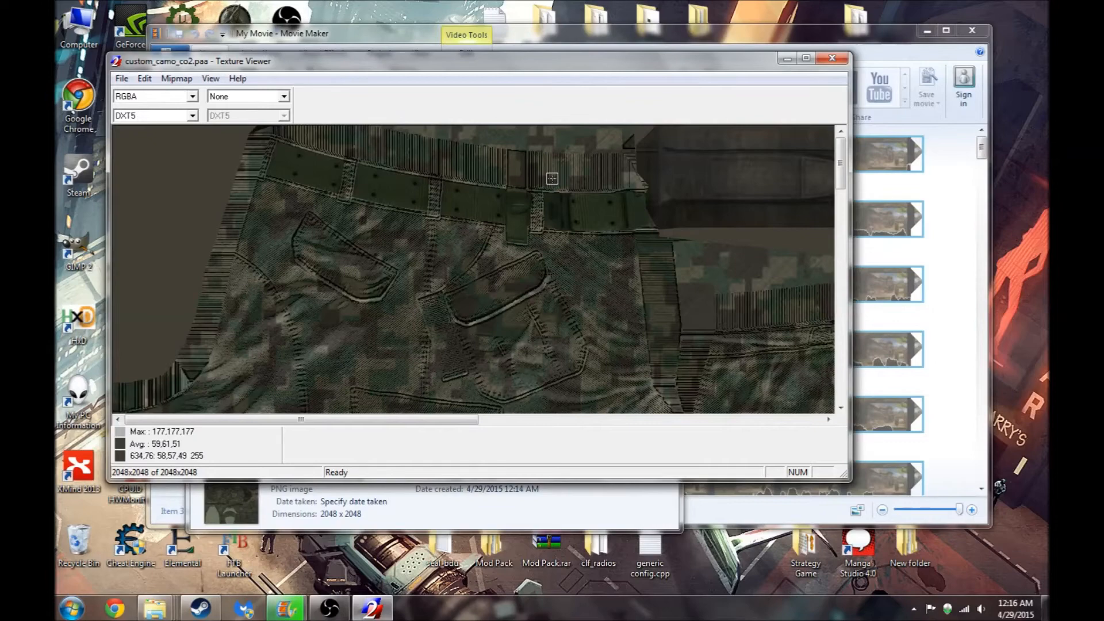
# - Cut custom_camo_co2.paa from the Tutorial Files folder and open the custom_uniform Data folder on the desktop
pyautogui.click(832, 58)
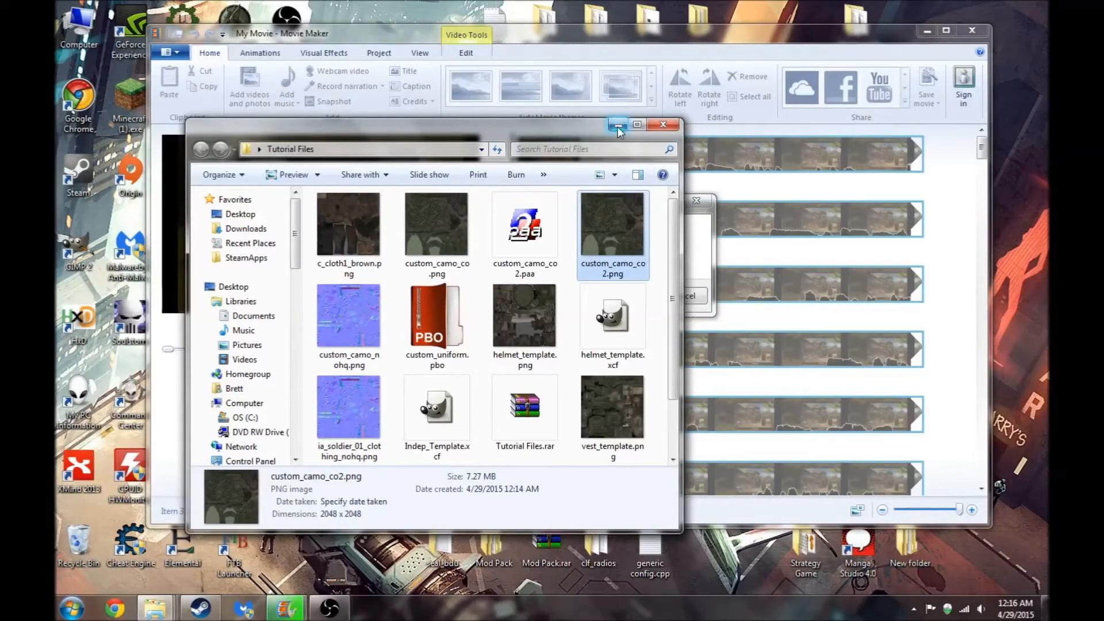
pyautogui.rightClick(523, 213)
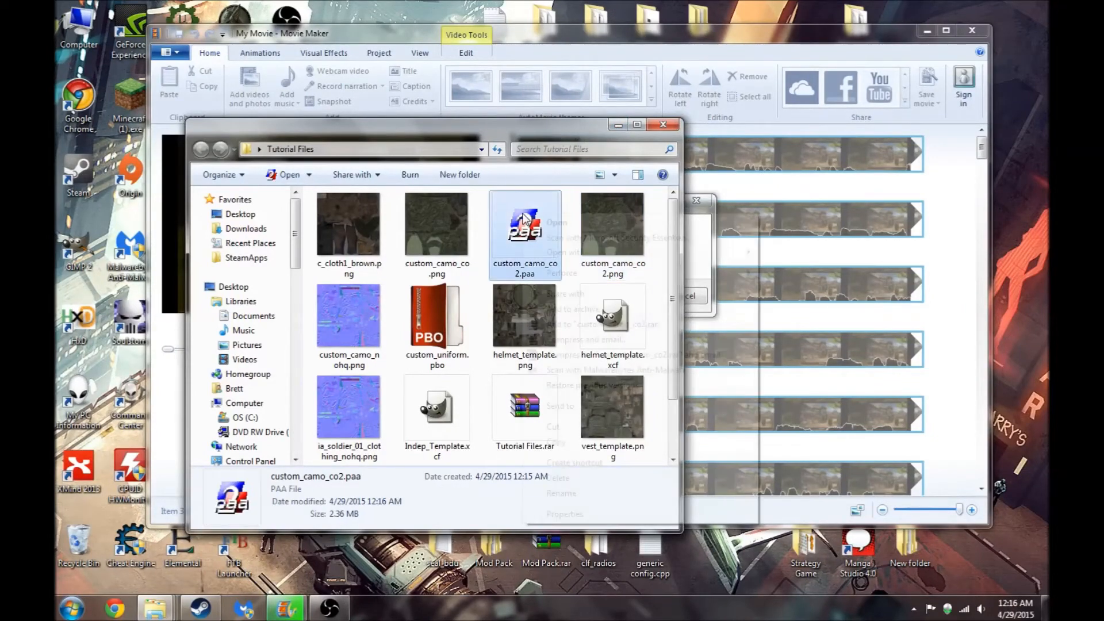
pyautogui.click(555, 426)
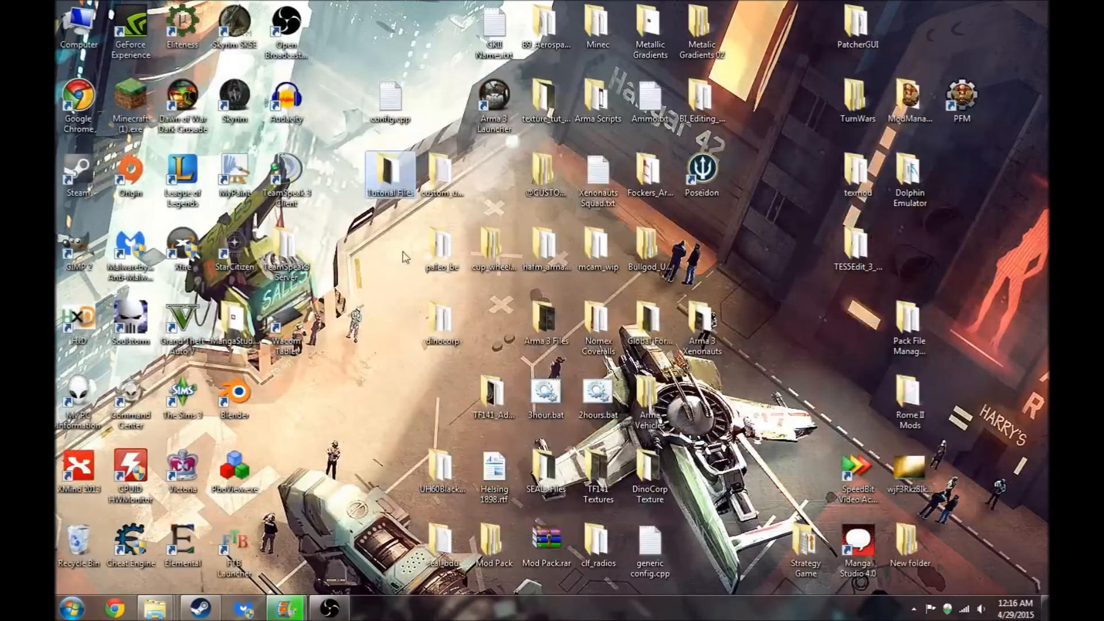
pyautogui.doubleClick(439, 177)
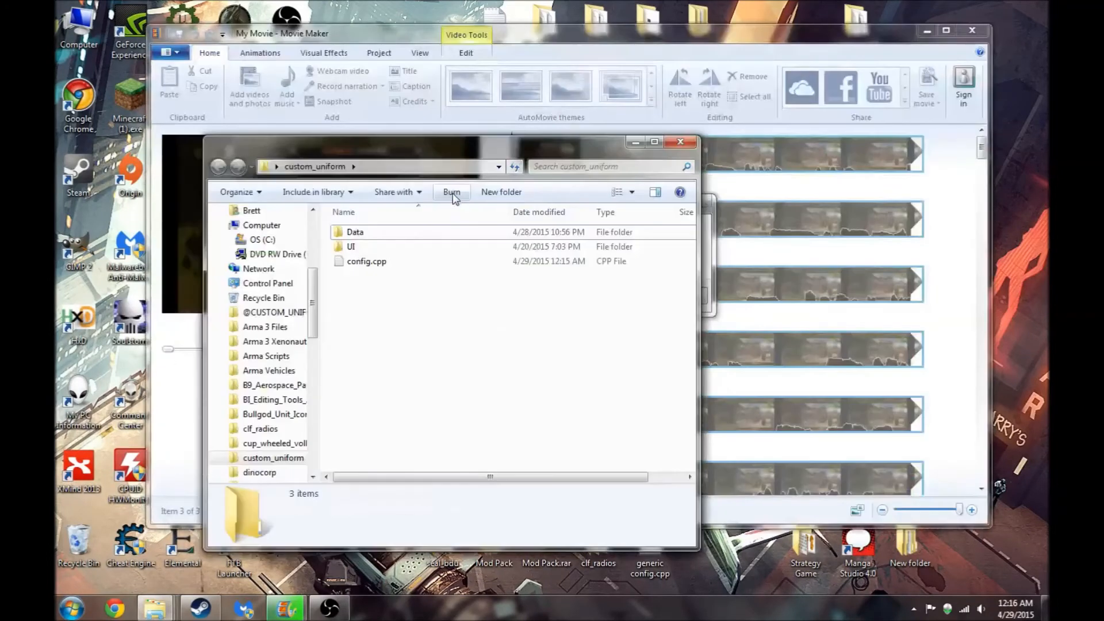
pyautogui.doubleClick(383, 231)
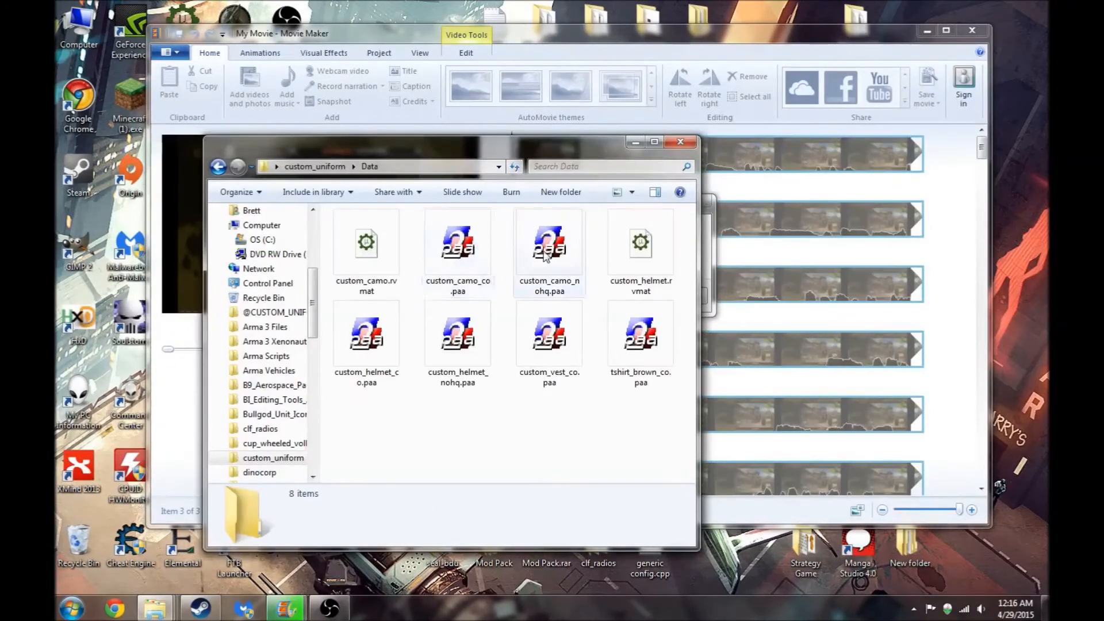
# - Open the existing custom_camo_co.paa in Texture Viewer to inspect it, then close the viewer
pyautogui.click(464, 246)
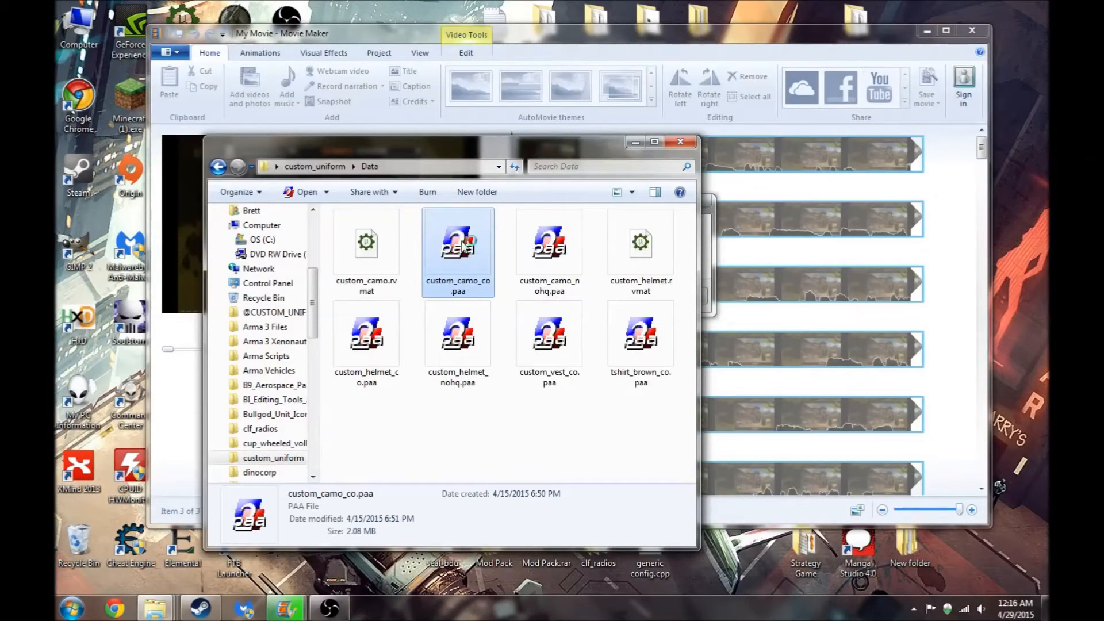
pyautogui.doubleClick(464, 246)
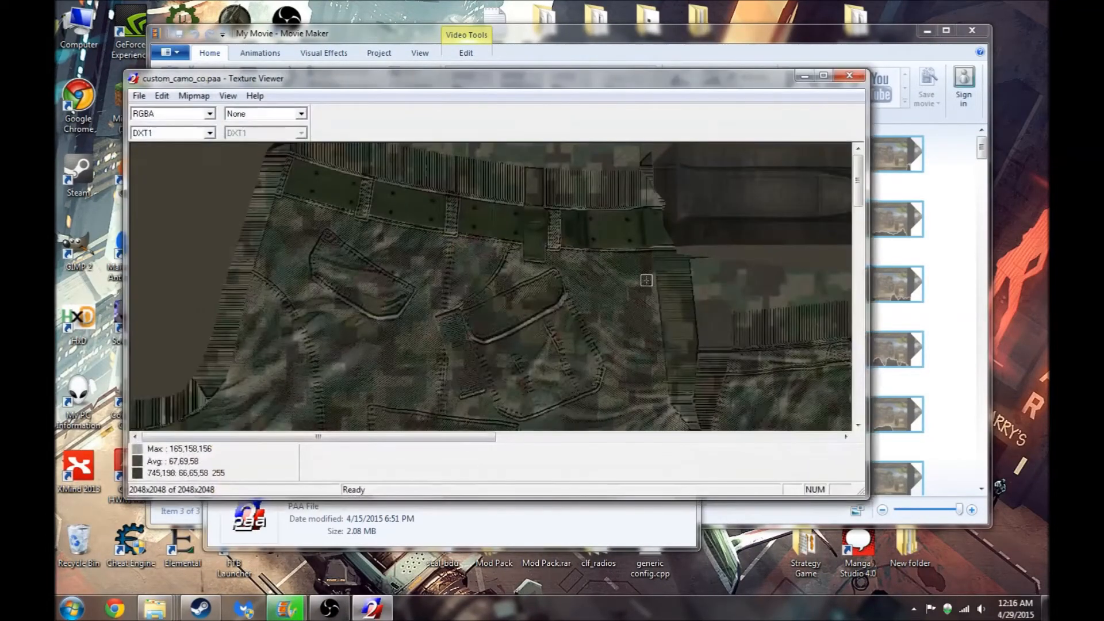
pyautogui.scroll(2, 647, 280)
pyautogui.scroll(-2, 647, 280)
pyautogui.moveTo(859, 205)
pyautogui.mouseDown()
pyautogui.moveTo(860, 311)
pyautogui.moveTo(843, 217)
pyautogui.mouseUp()
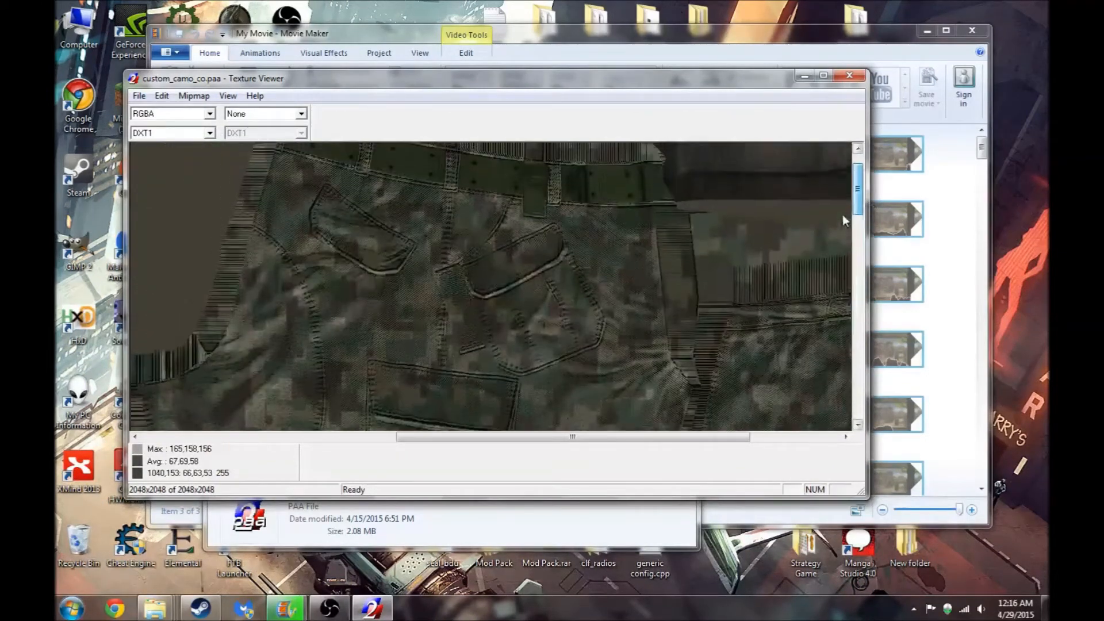
pyautogui.click(850, 75)
# - Rename the existing custom_camo_co.paa to custom_camo_basic.paa
pyautogui.click(460, 286)
pyautogui.click(490, 283)
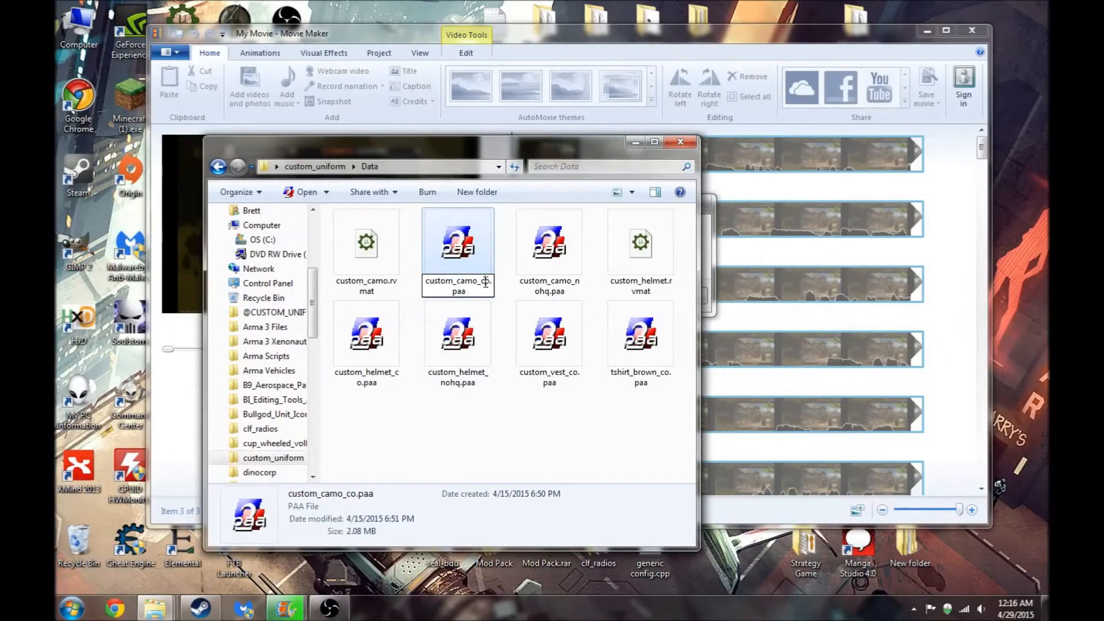
pyautogui.write('basic')
pyautogui.click(488, 242)
pyautogui.click(478, 441)
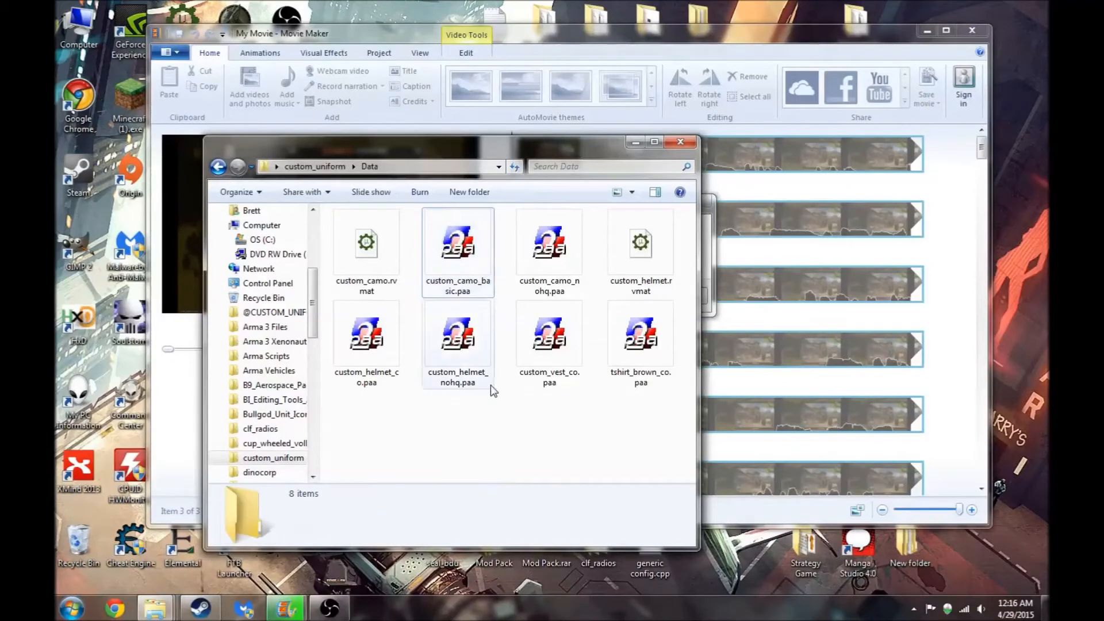
# - Paste custom_camo_co2.paa into the Data folder and rename it custom_camo_co.paa
pyautogui.rightClick(443, 444)
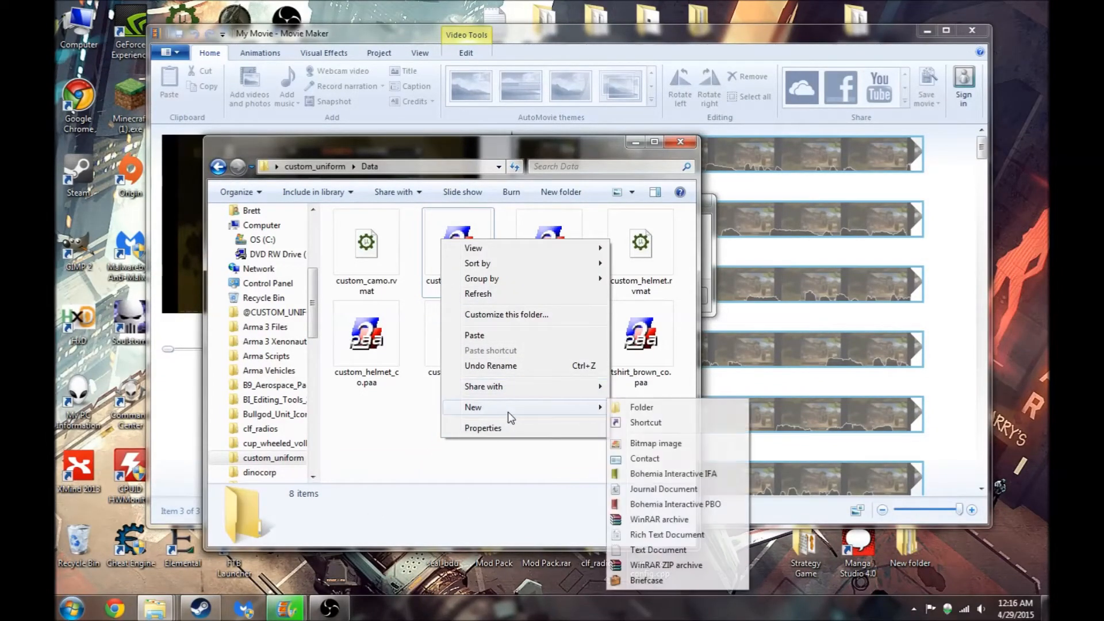
pyautogui.click(475, 337)
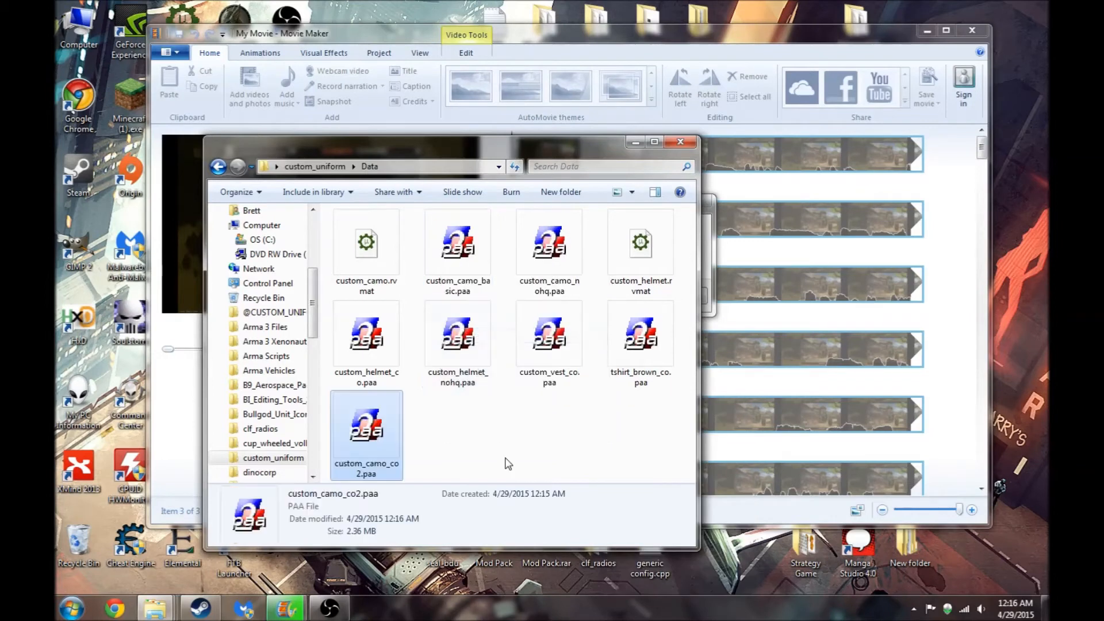
pyautogui.click(398, 468)
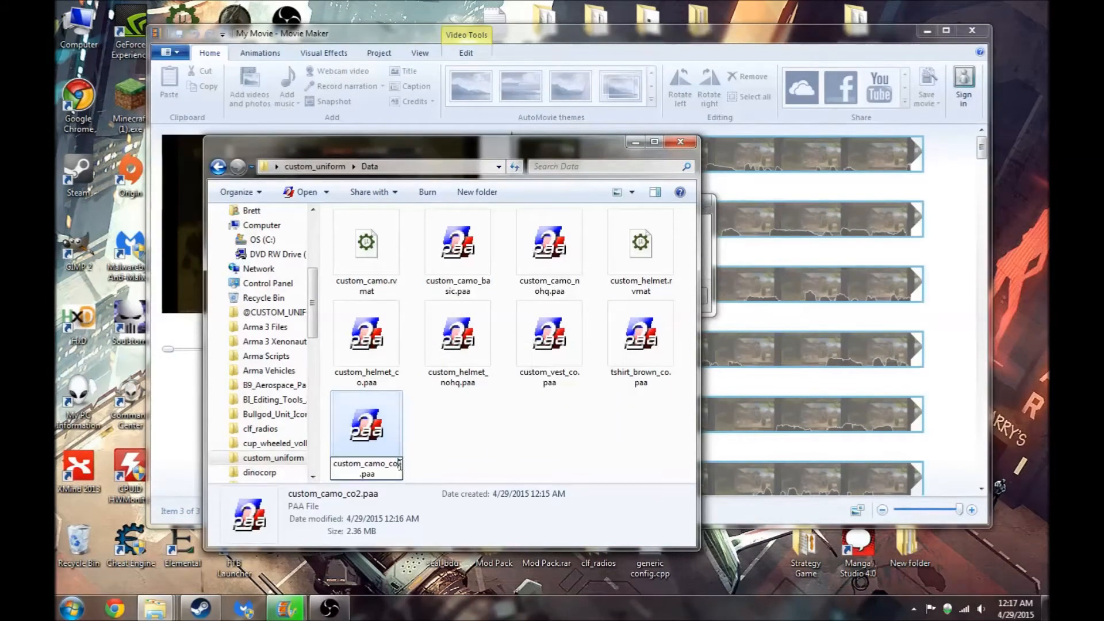
pyautogui.press('BackSpace')
pyautogui.click(474, 471)
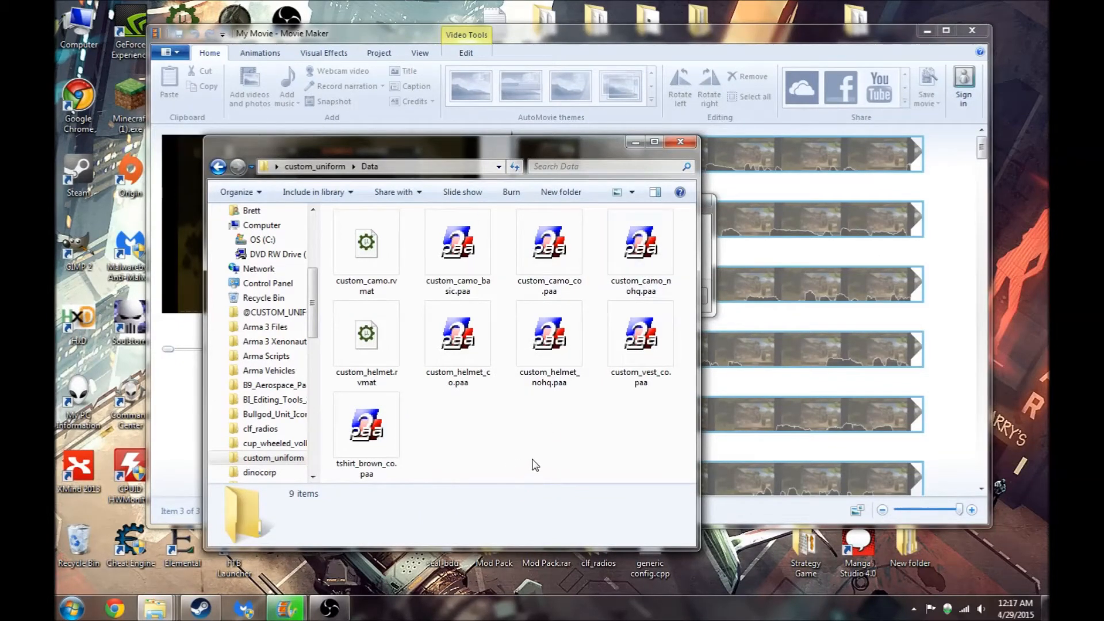
# - Launch EliteNess and open custom_camo.rvmat from the custom_uniform Data folder
pyautogui.click(368, 285)
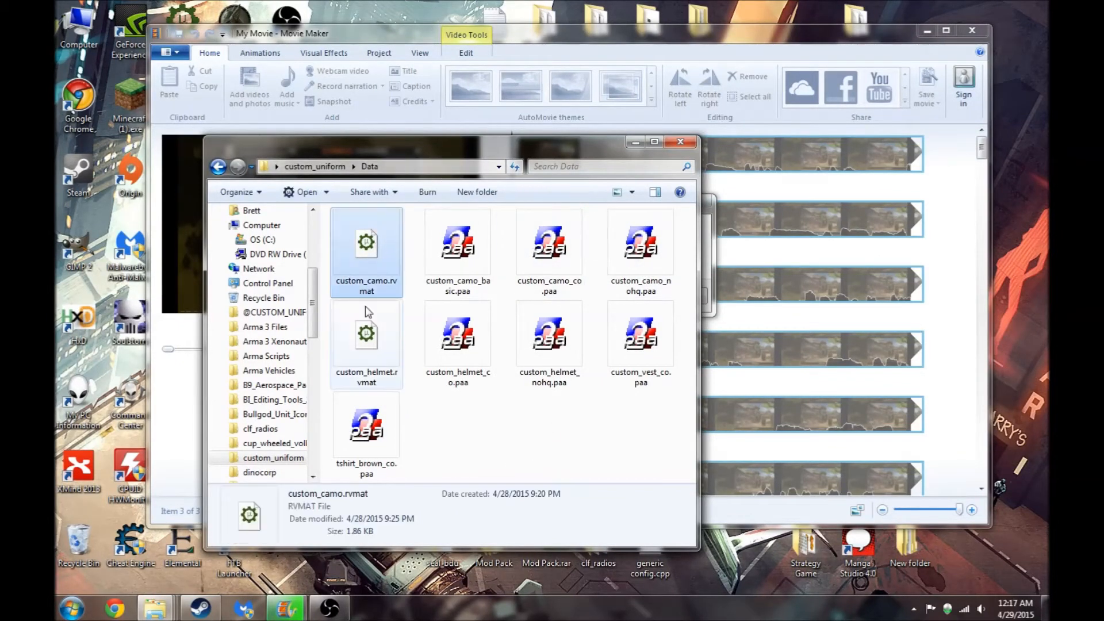
pyautogui.click(366, 341)
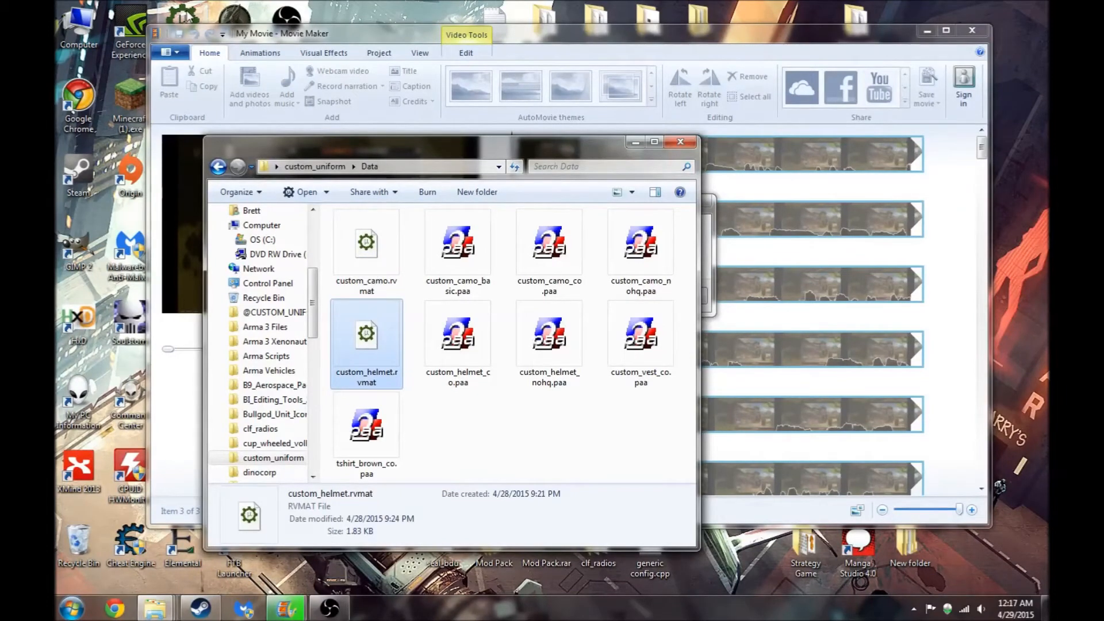
pyautogui.doubleClick(188, 18)
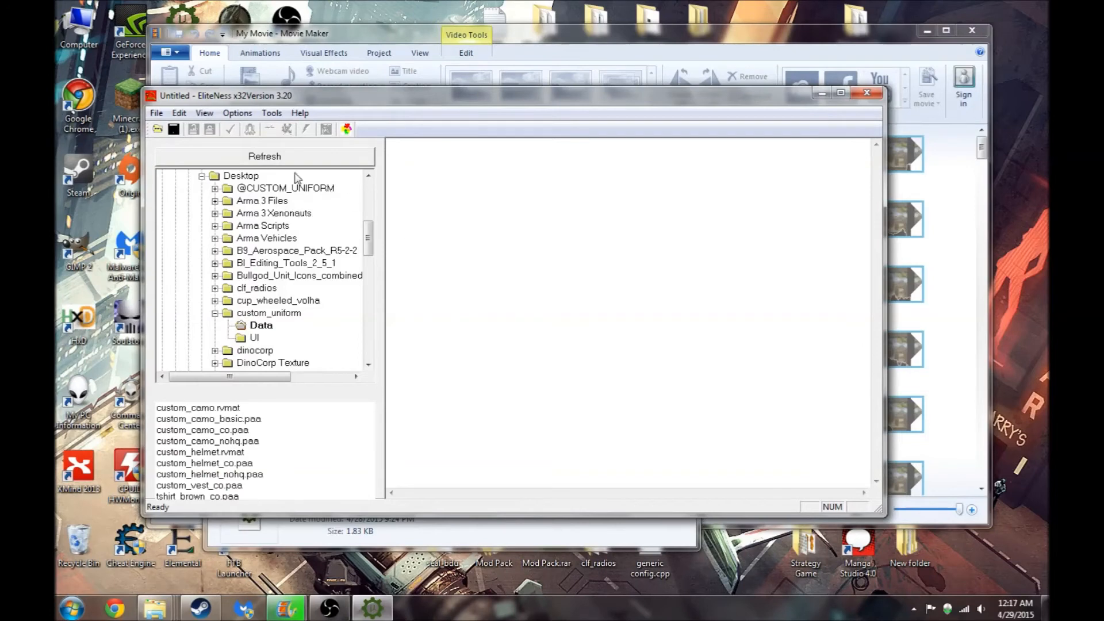
pyautogui.click(159, 130)
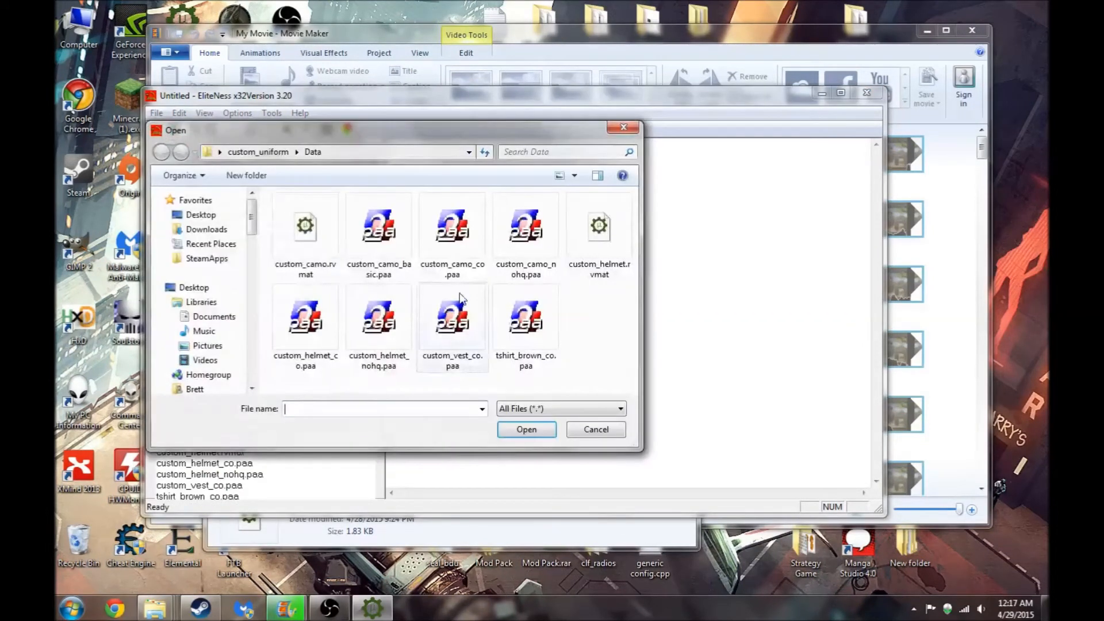
pyautogui.click(296, 225)
pyautogui.click(526, 429)
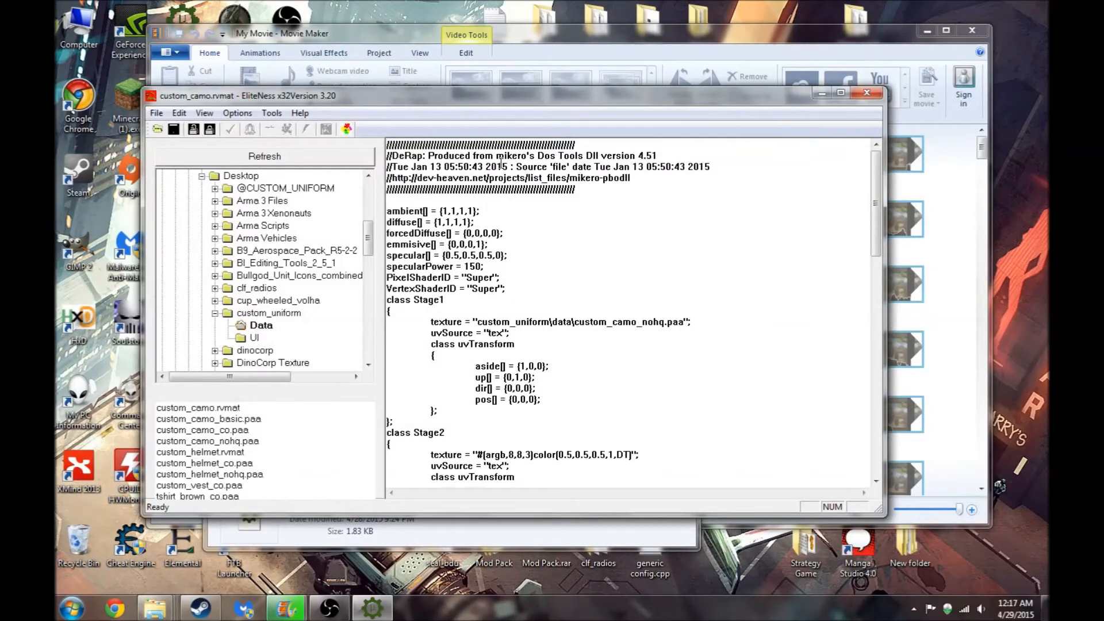
# - Examine the Stage1 texture path pointing to custom_uniform\data\custom_camo_nohq.paa in the rvmat
pyautogui.moveTo(394, 152); pyautogui.dragTo(636, 179)
pyautogui.click(516, 167)
pyautogui.moveTo(875, 189); pyautogui.dragTo(877, 204)
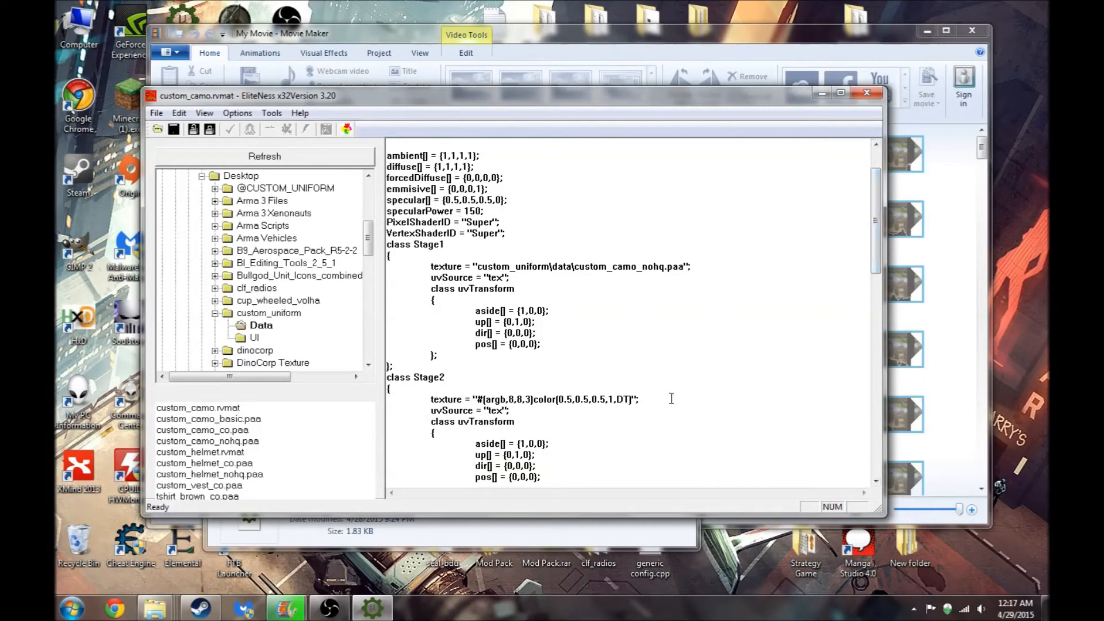
pyautogui.scroll(-10, 869, 233)
pyautogui.scroll(15, 860, 218)
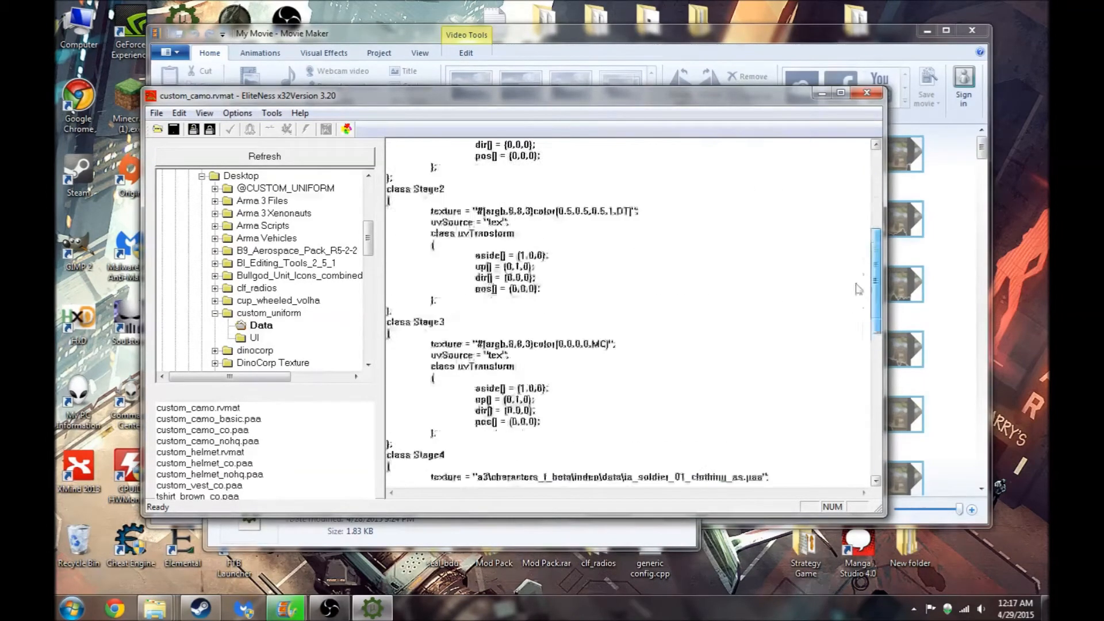
pyautogui.scroll(1, 858, 211)
pyautogui.moveTo(476, 322); pyautogui.dragTo(686, 324)
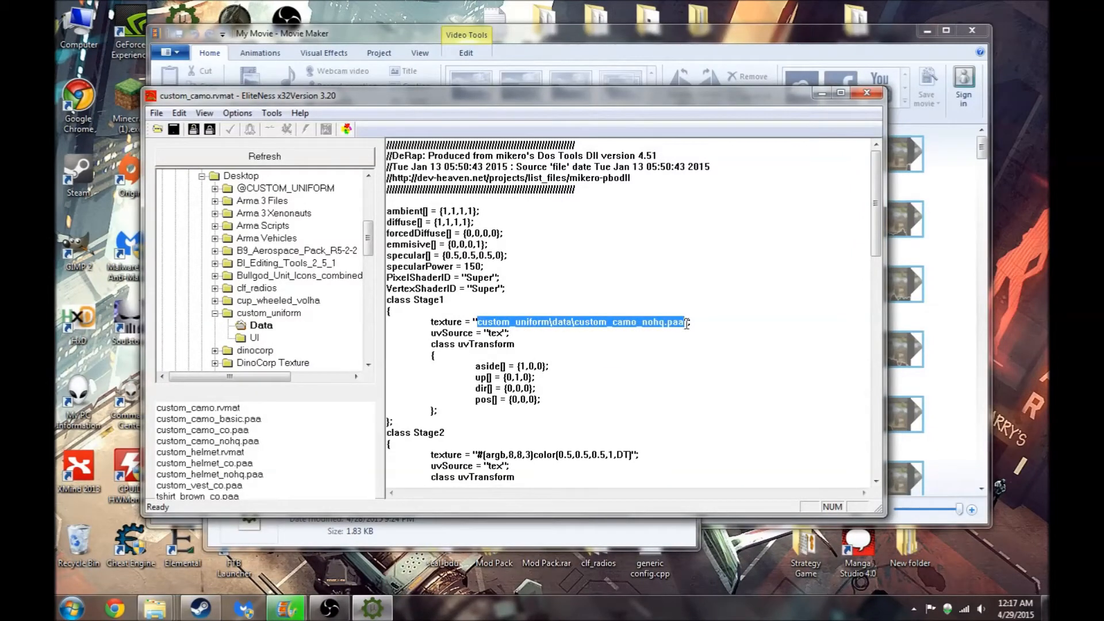
# - Preview custom_camo_nohq.paa from the Data folder in Texture Viewer and return to EliteNess
pyautogui.click(418, 542)
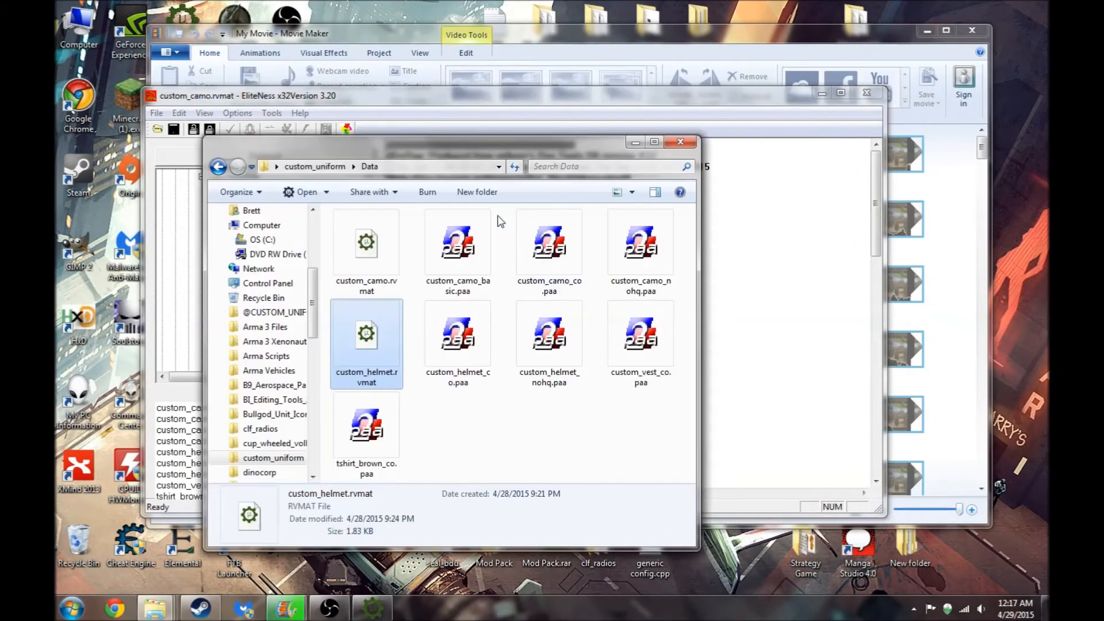
pyautogui.click(631, 248)
pyautogui.doubleClick(634, 235)
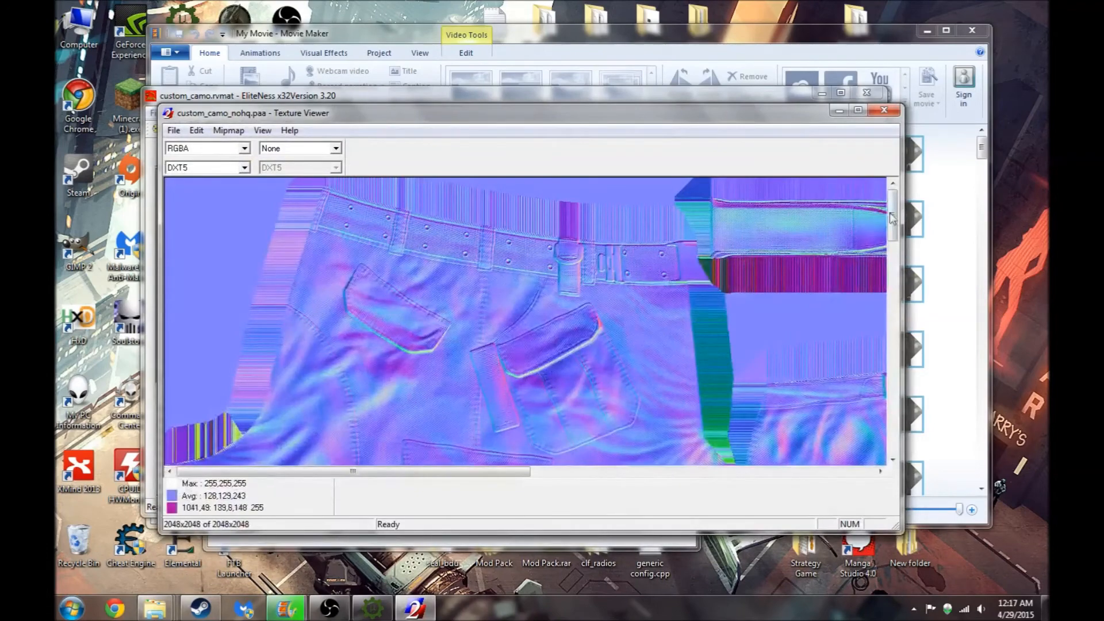
pyautogui.moveTo(892, 217)
pyautogui.mouseDown()
pyautogui.moveTo(890, 322)
pyautogui.moveTo(882, 223)
pyautogui.mouseUp()
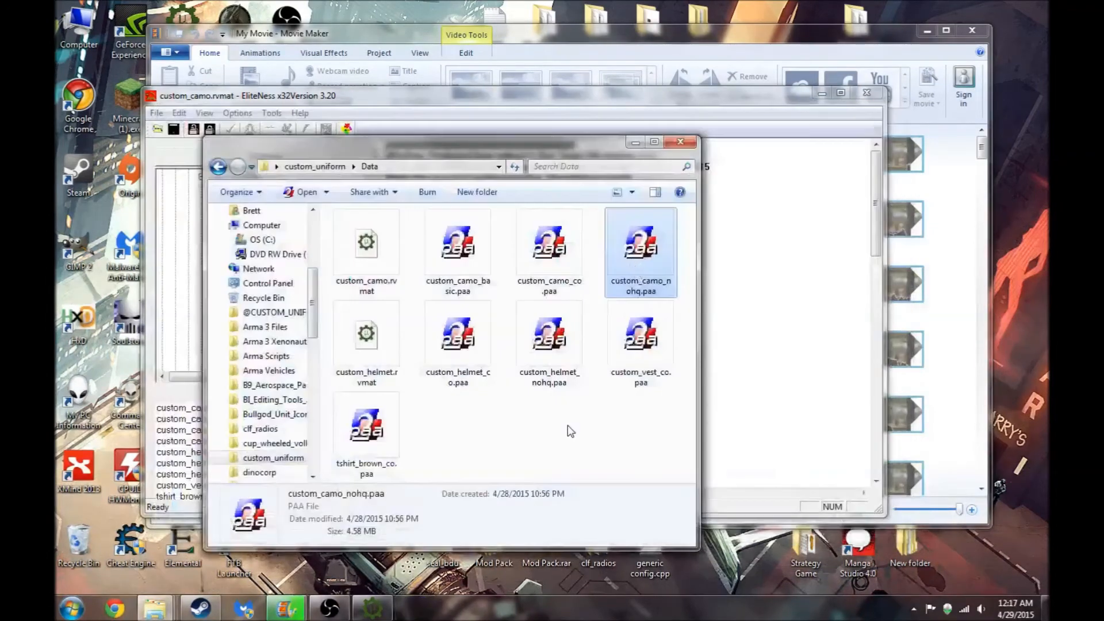
pyautogui.click(585, 98)
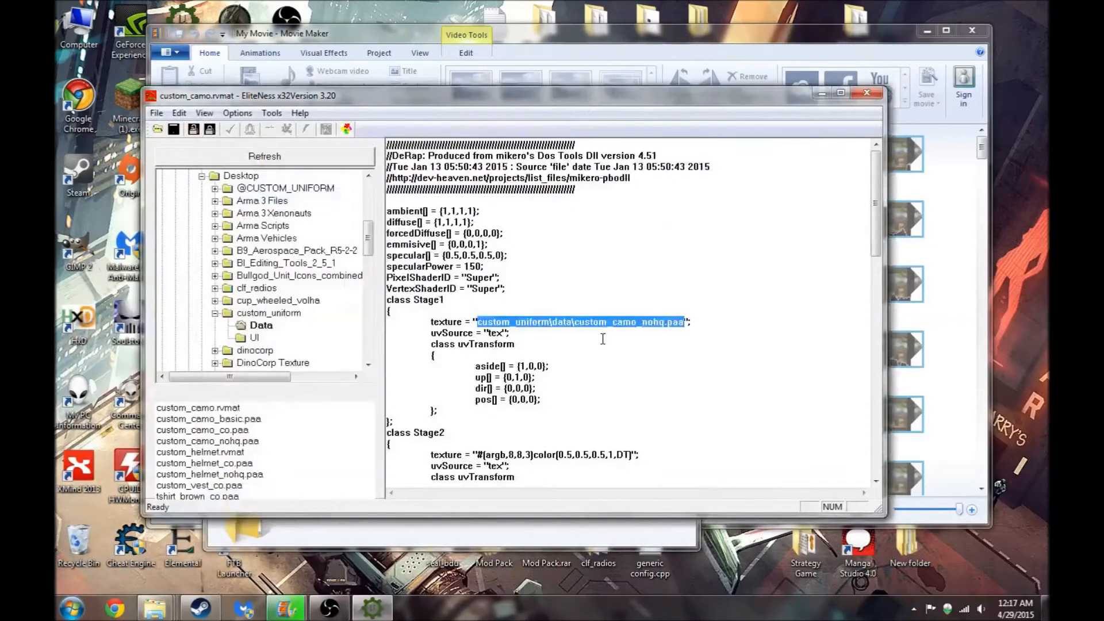
# - Review the Stage4, Stage5 and Stage7 texture paths of custom_camo.rvmat, then close EliteNess
pyautogui.moveTo(875, 203); pyautogui.dragTo(866, 368)
pyautogui.moveTo(477, 178); pyautogui.dragTo(759, 184)
pyautogui.click(759, 184)
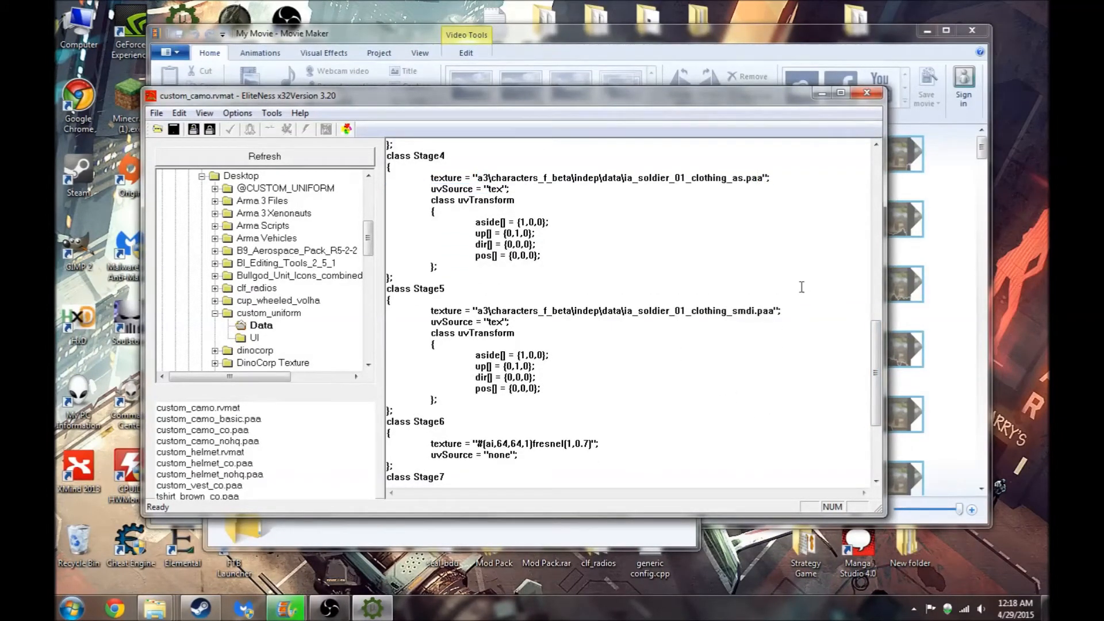
pyautogui.moveTo(876, 346); pyautogui.dragTo(853, 312)
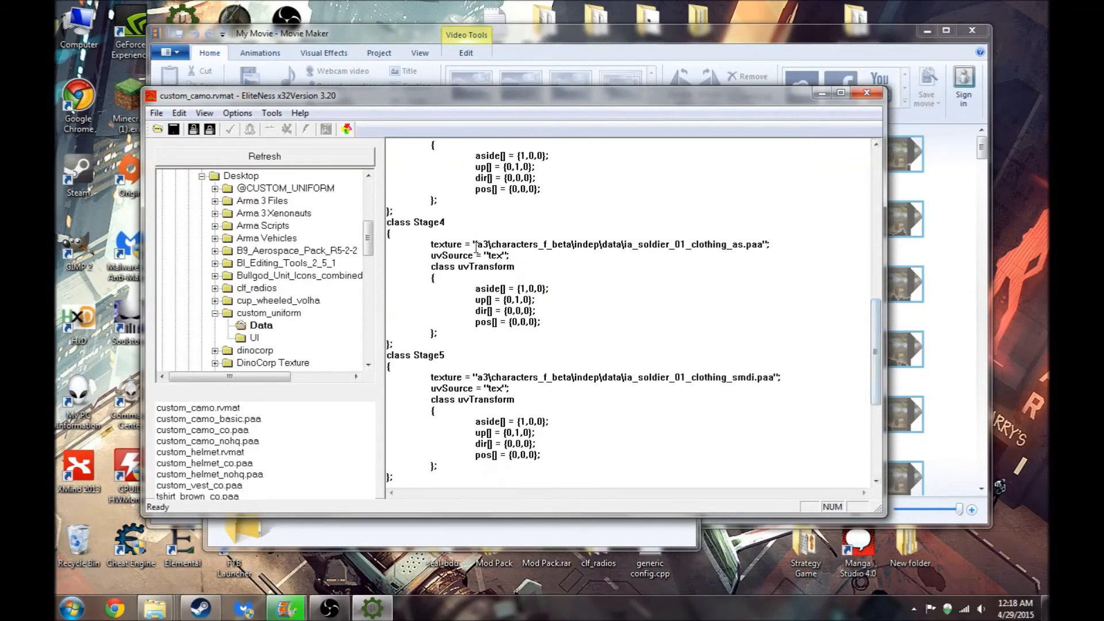
pyautogui.moveTo(483, 246); pyautogui.dragTo(691, 247)
pyautogui.click(690, 246)
pyautogui.moveTo(488, 241); pyautogui.dragTo(625, 247)
pyautogui.click(688, 252)
pyautogui.moveTo(759, 246); pyautogui.dragTo(623, 246)
pyautogui.click(526, 247)
pyautogui.scroll(-6, 853, 332)
pyautogui.scroll(-1, 879, 422)
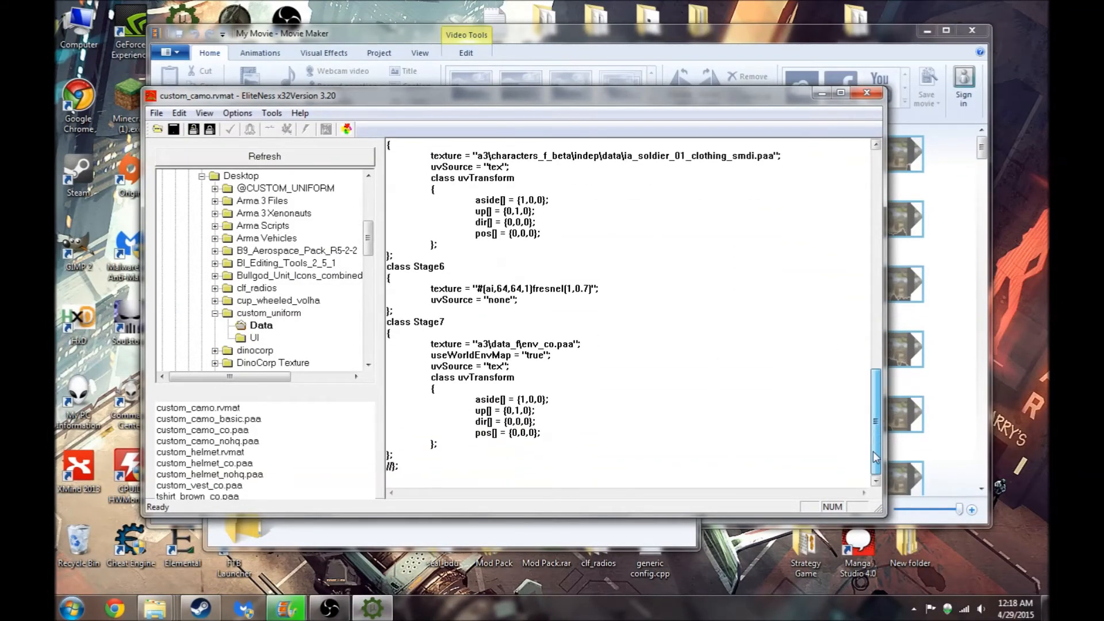
pyautogui.moveTo(575, 345)
pyautogui.mouseDown()
pyautogui.moveTo(486, 345)
pyautogui.moveTo(566, 344)
pyautogui.mouseUp()
pyautogui.click(535, 315)
pyautogui.click(458, 338)
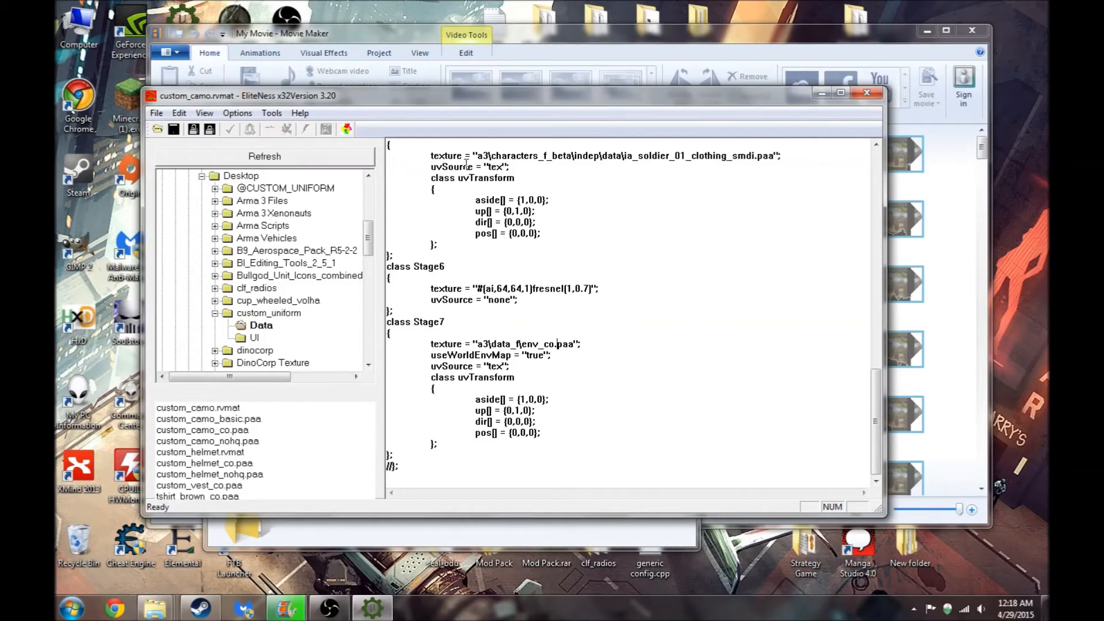
pyautogui.moveTo(875, 420); pyautogui.dragTo(867, 190)
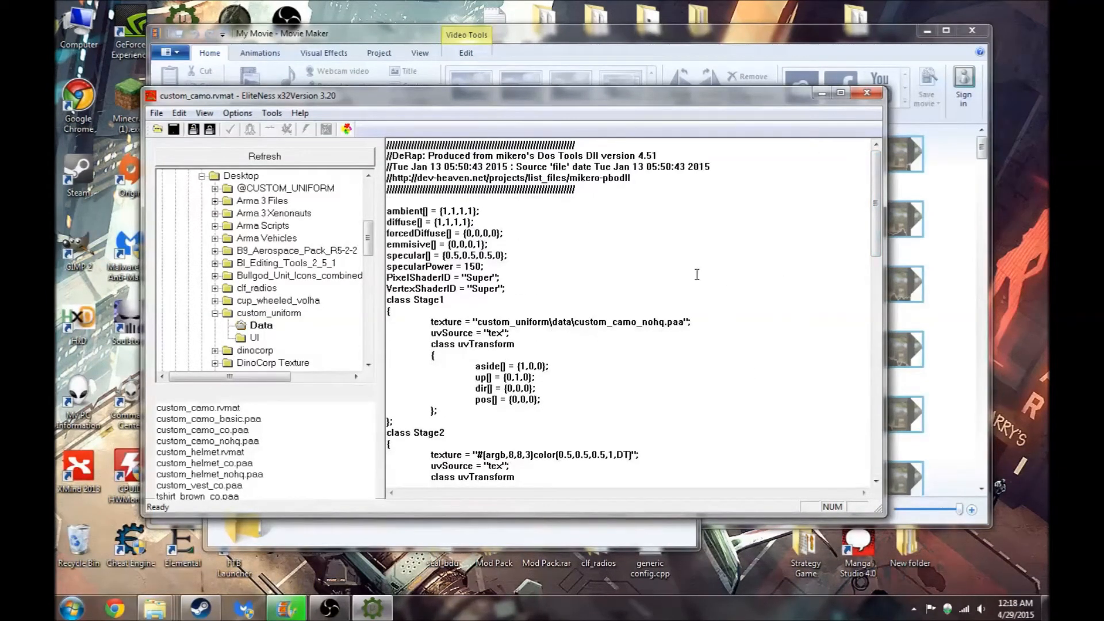
pyautogui.click(867, 93)
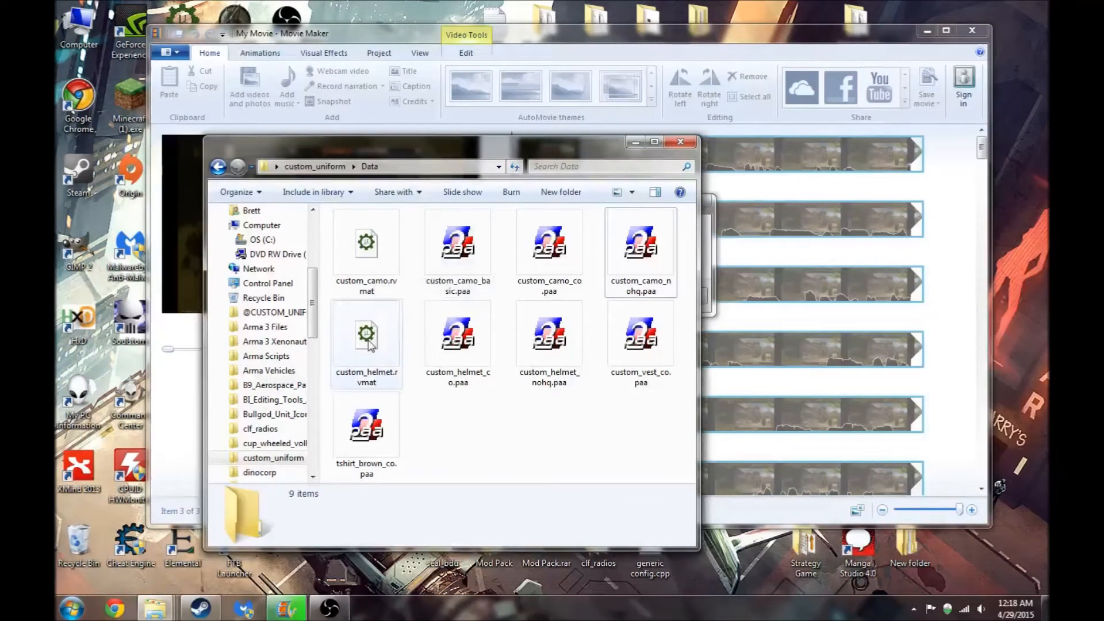
# - Open custom_helmet_nohq.paa in Texture Viewer to inspect it, then close the viewer
pyautogui.click(536, 387)
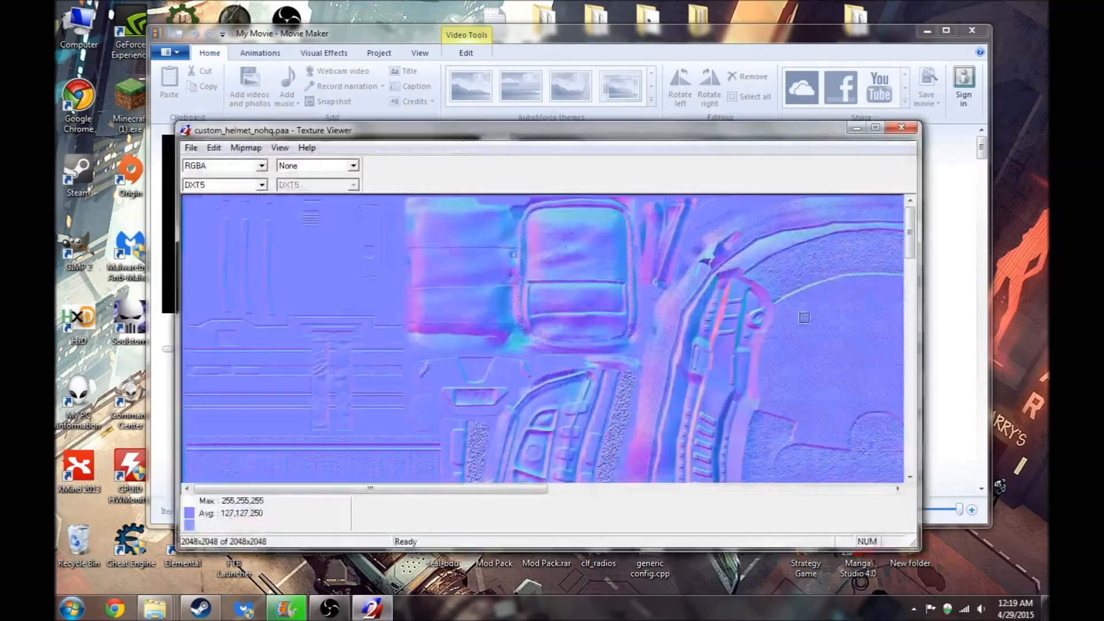
pyautogui.moveTo(537, 495); pyautogui.dragTo(855, 496)
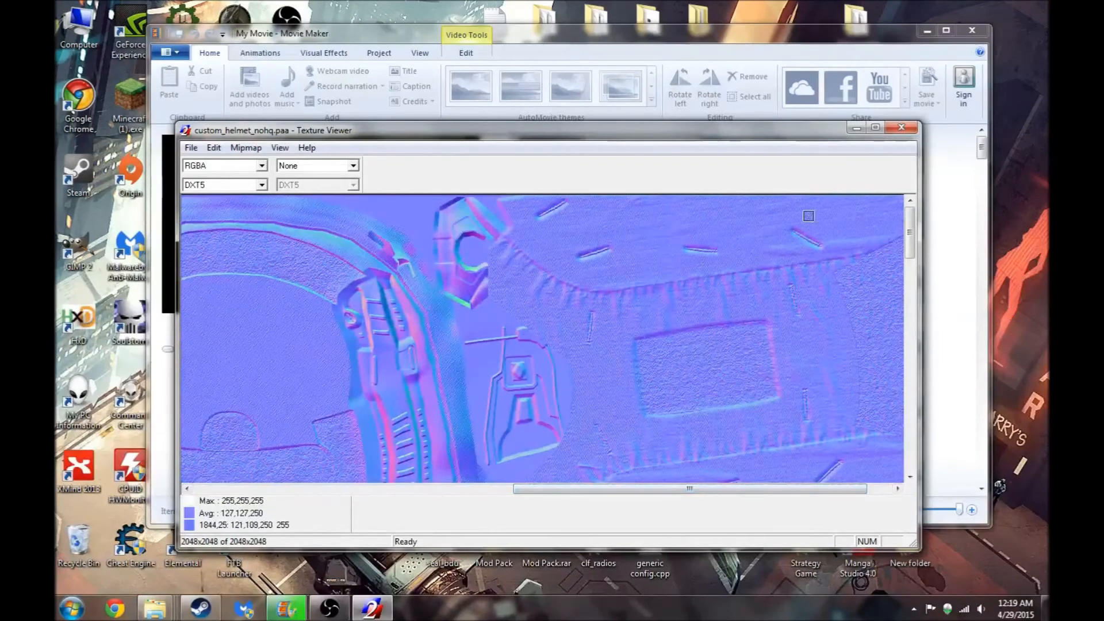
pyautogui.click(902, 129)
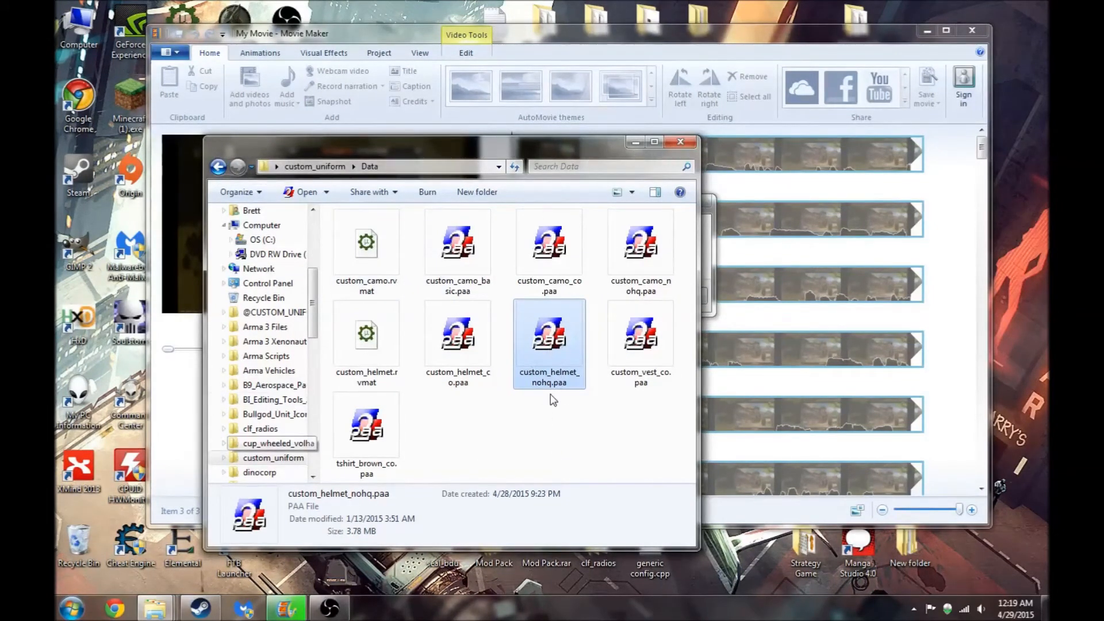
# - Pack the custom_uniform folder on the desktop into a PBO with PBO Manager
pyautogui.click(635, 144)
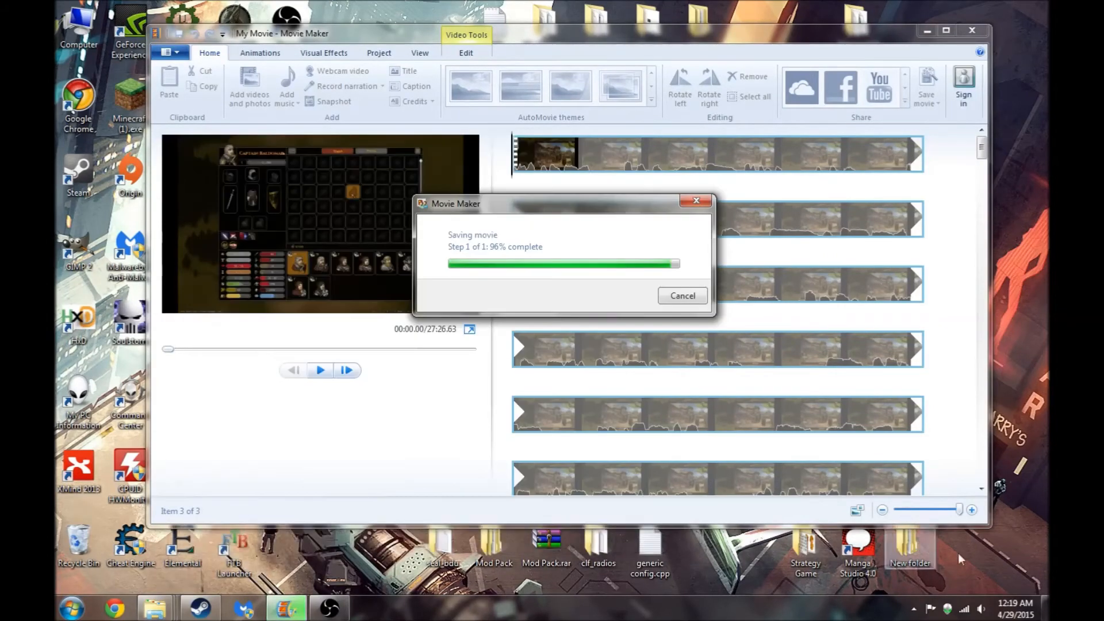
pyautogui.click(1045, 608)
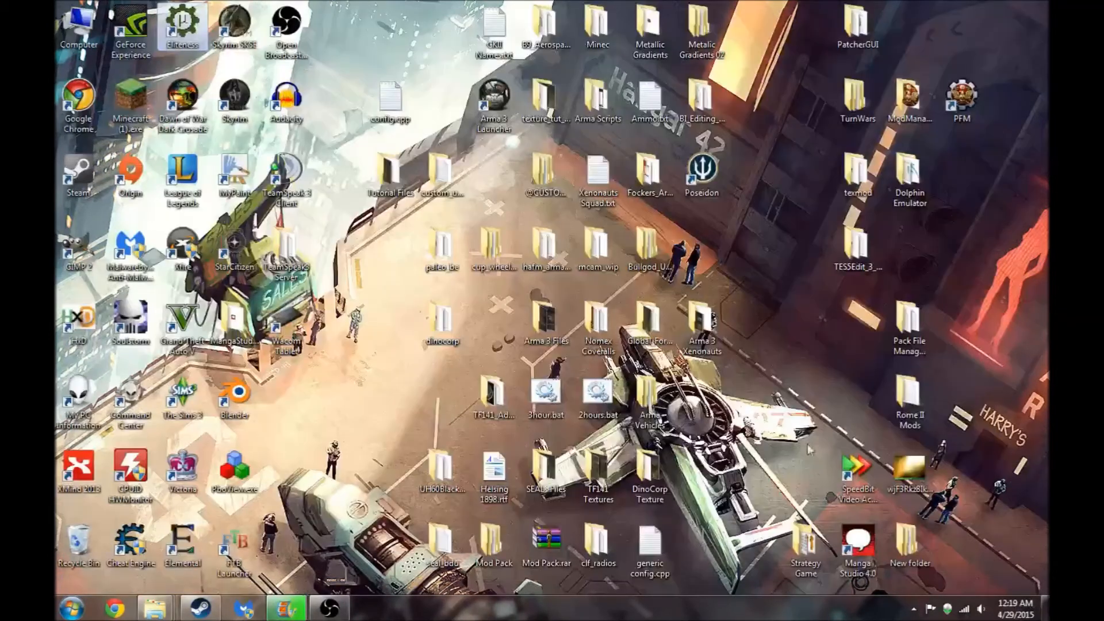
pyautogui.click(438, 174)
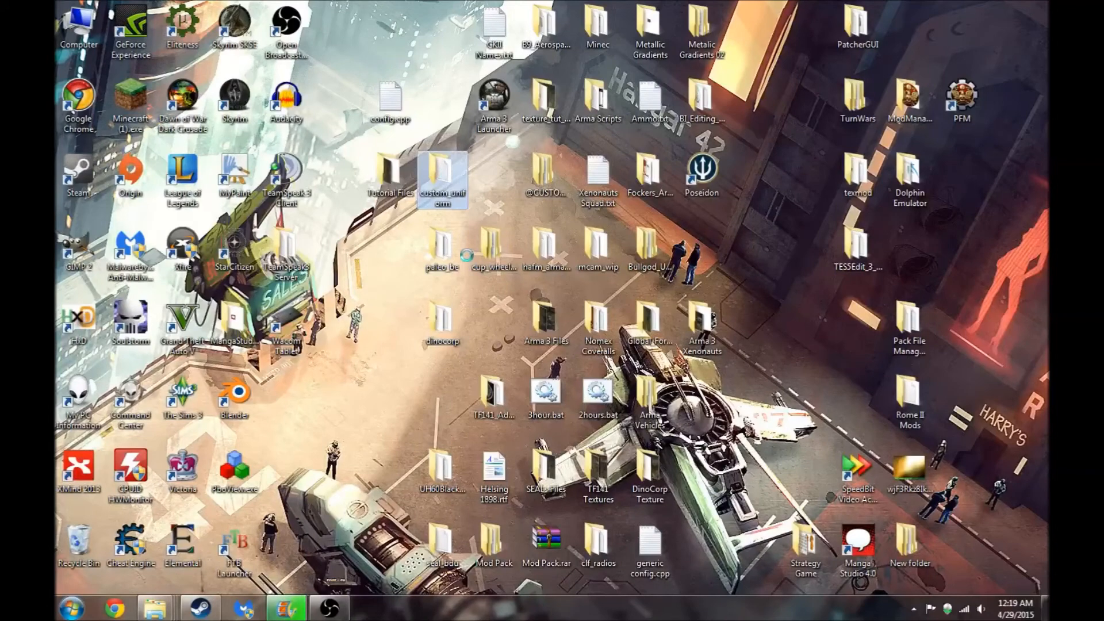
pyautogui.rightClick(440, 167)
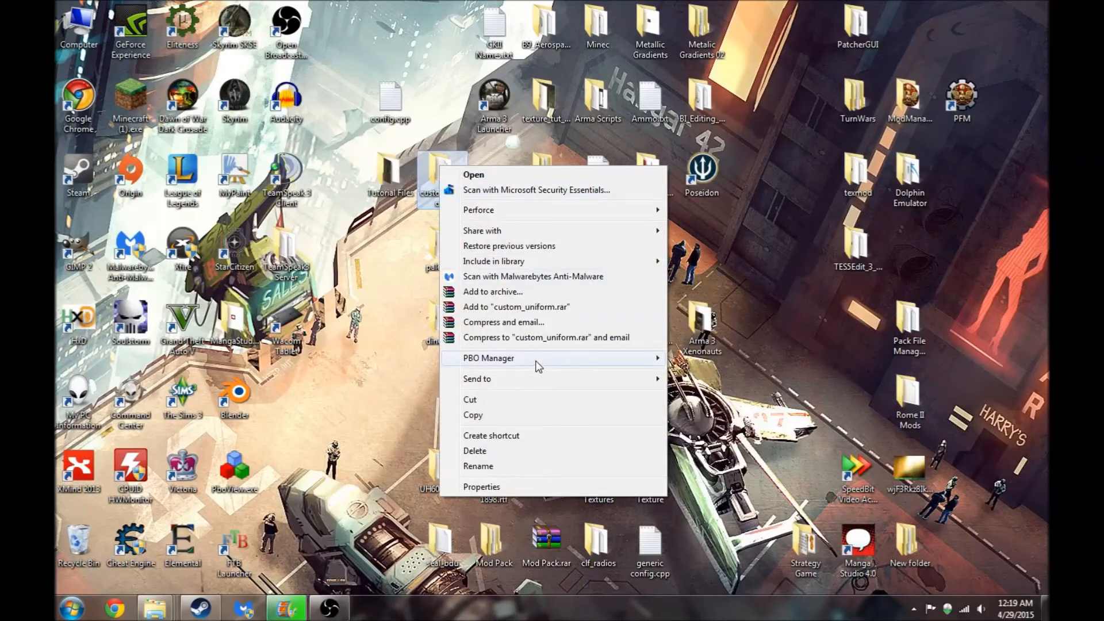
pyautogui.moveTo(537, 362)
pyautogui.click(691, 364)
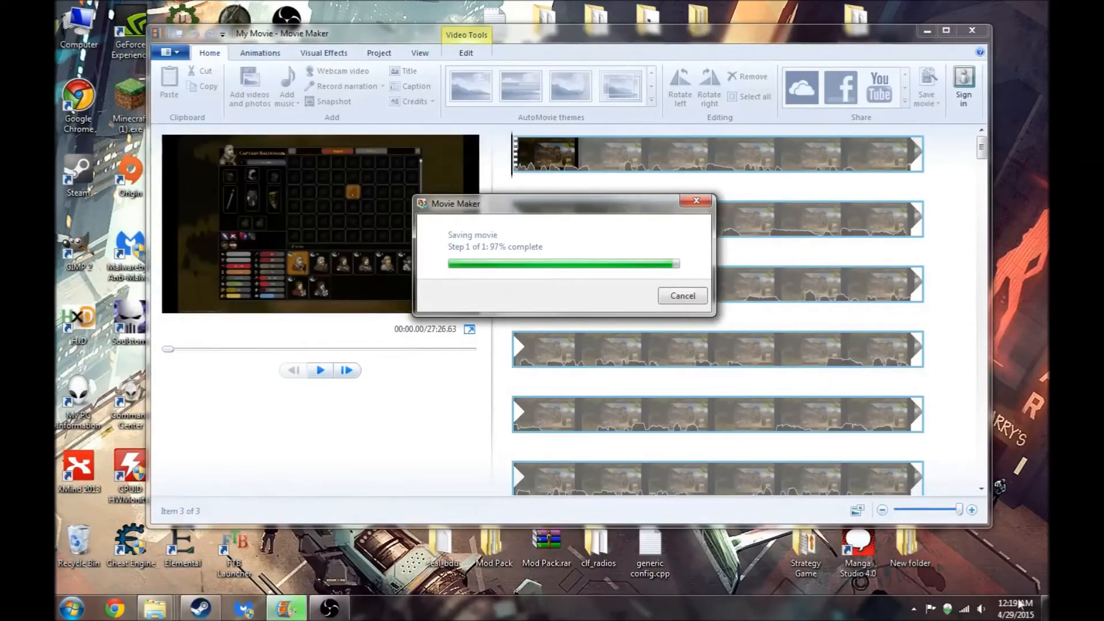
pyautogui.click(1045, 609)
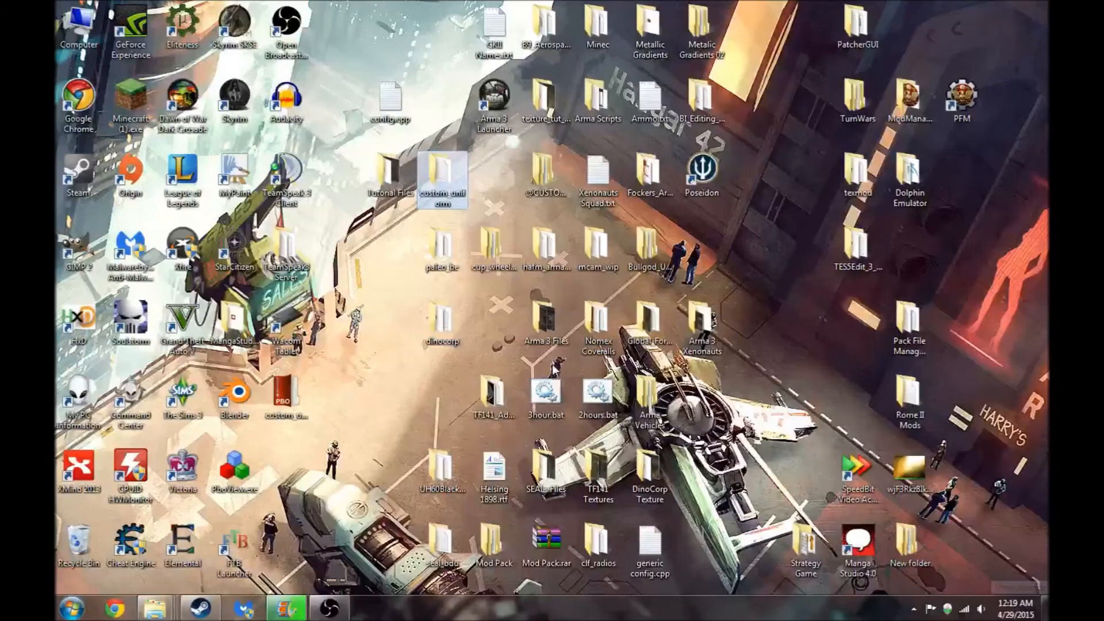
pyautogui.rightClick(290, 393)
pyautogui.click(323, 291)
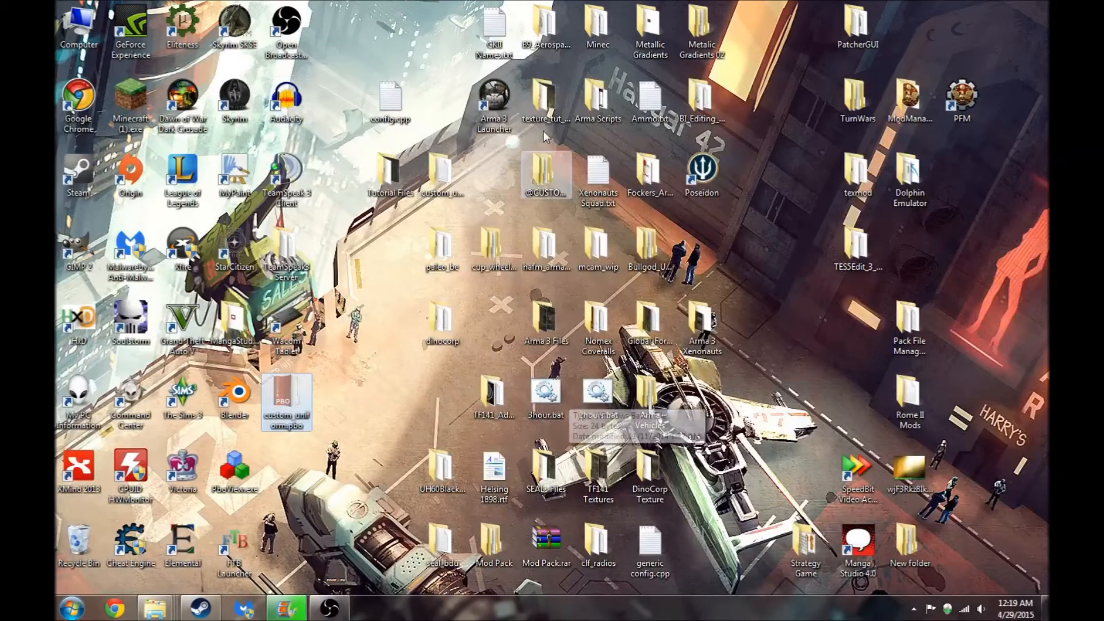
pyautogui.moveTo(155, 608)
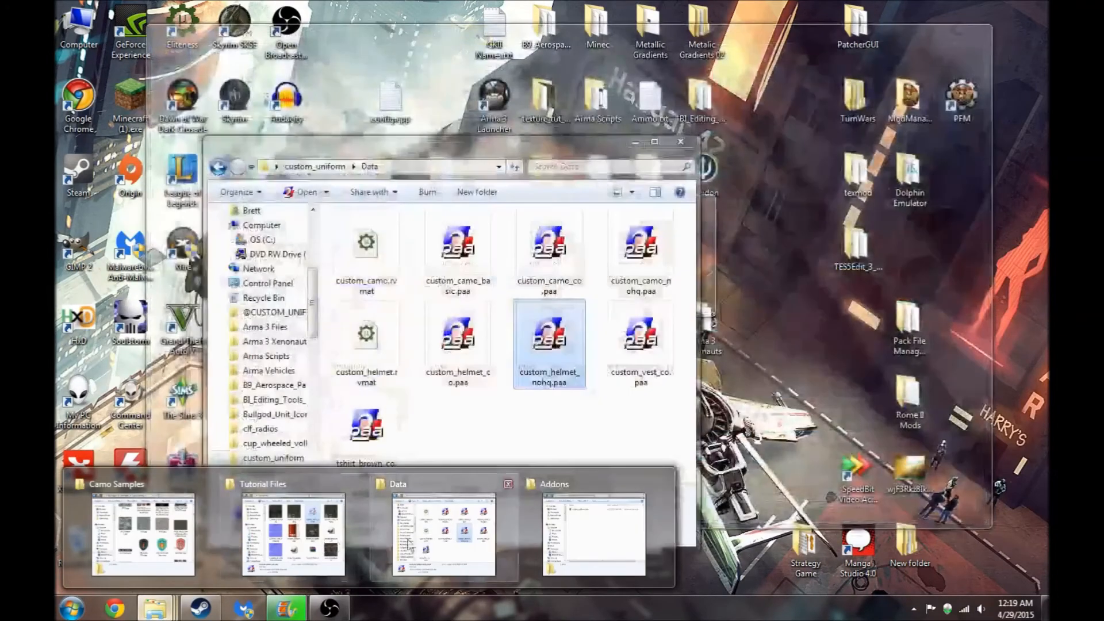
pyautogui.click(581, 542)
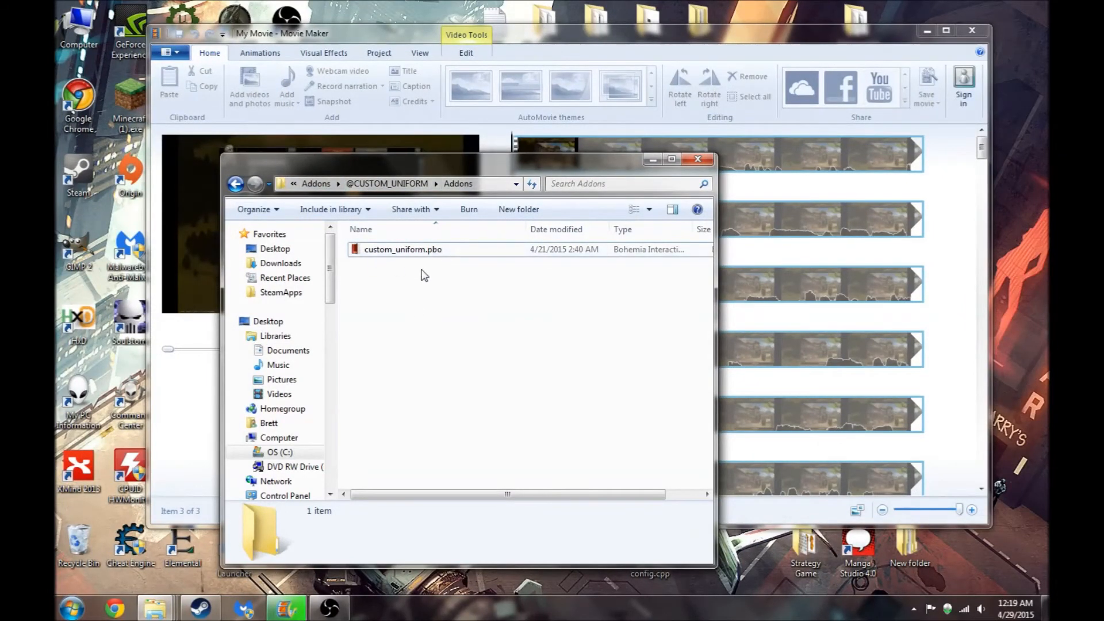
pyautogui.rightClick(418, 303)
pyautogui.click(453, 389)
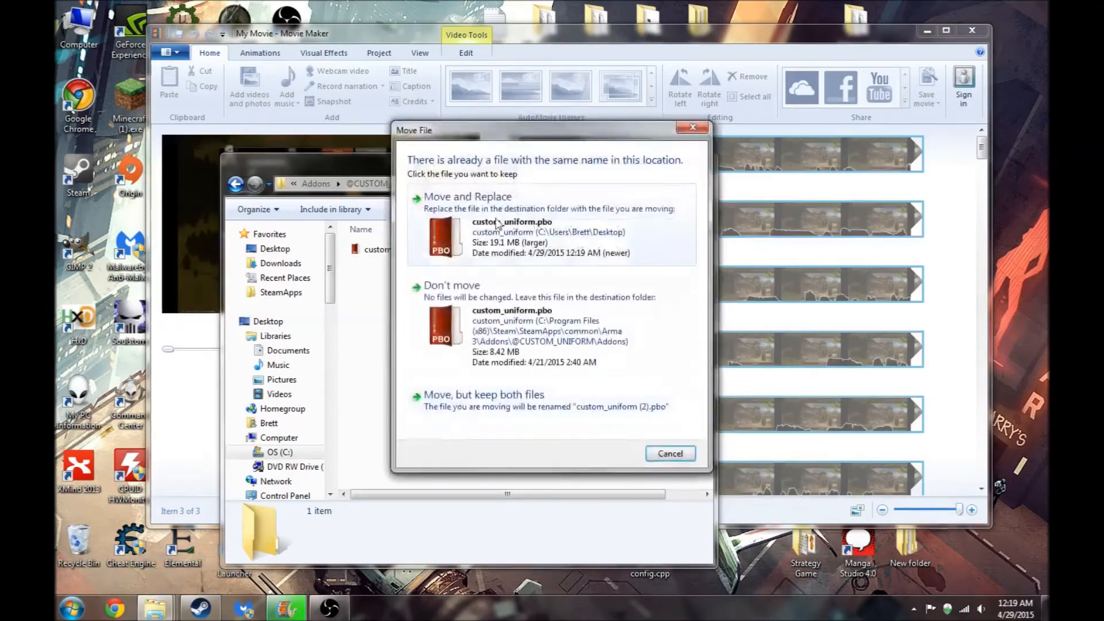
pyautogui.click(498, 224)
pyautogui.click(473, 374)
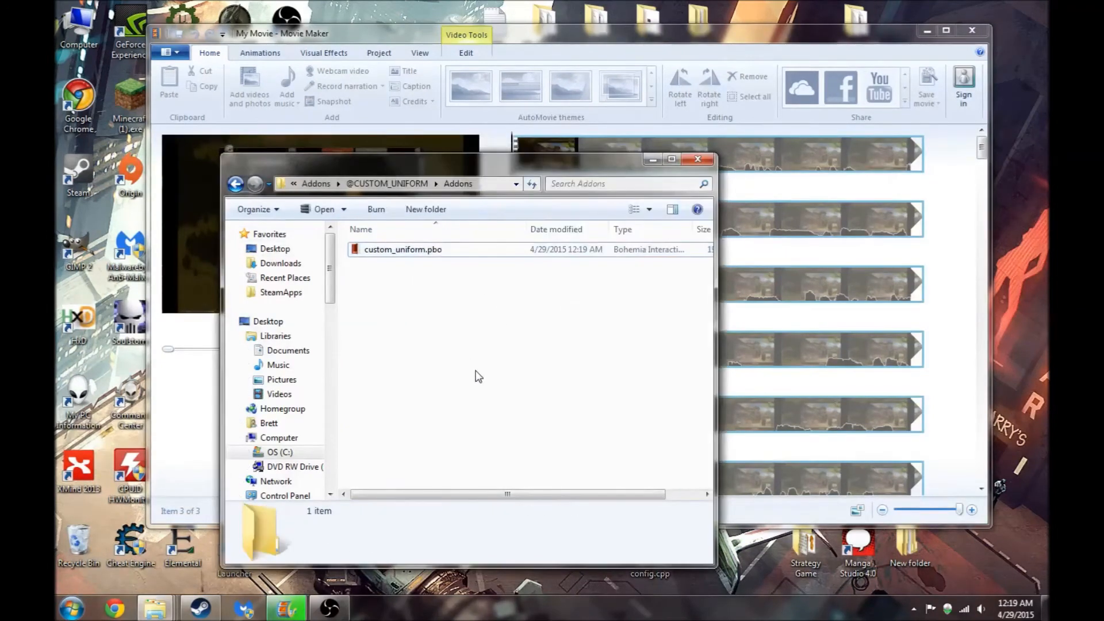
pyautogui.click(653, 163)
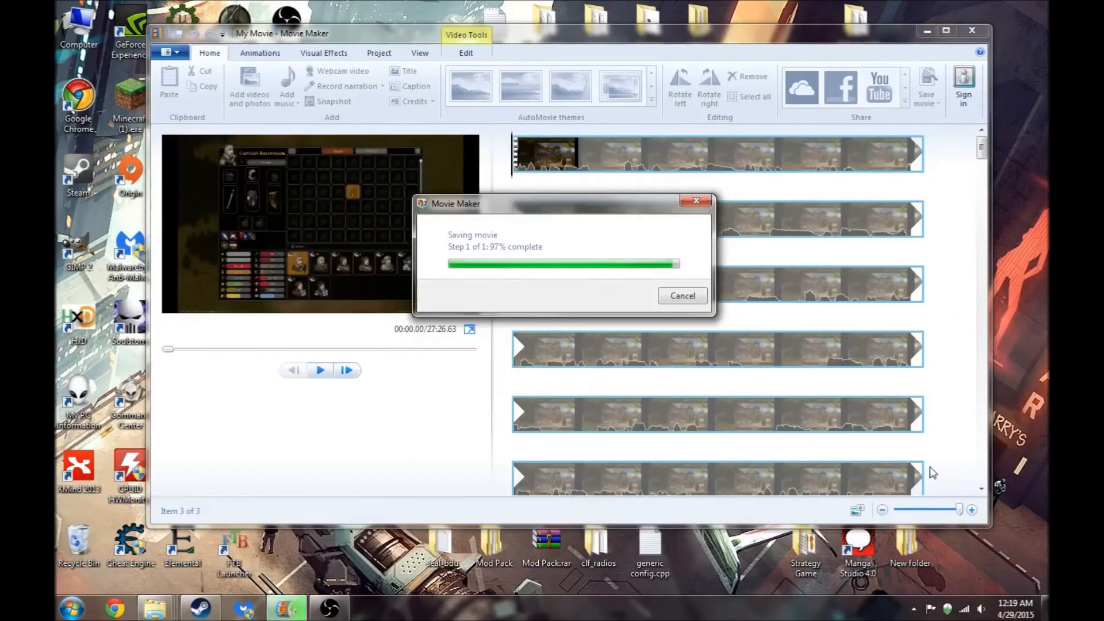
# - Launch Arma 3 from its launcher and open the Virtual Arsenal, dismissing the missing picture message
pyautogui.click(1045, 608)
pyautogui.click(507, 92)
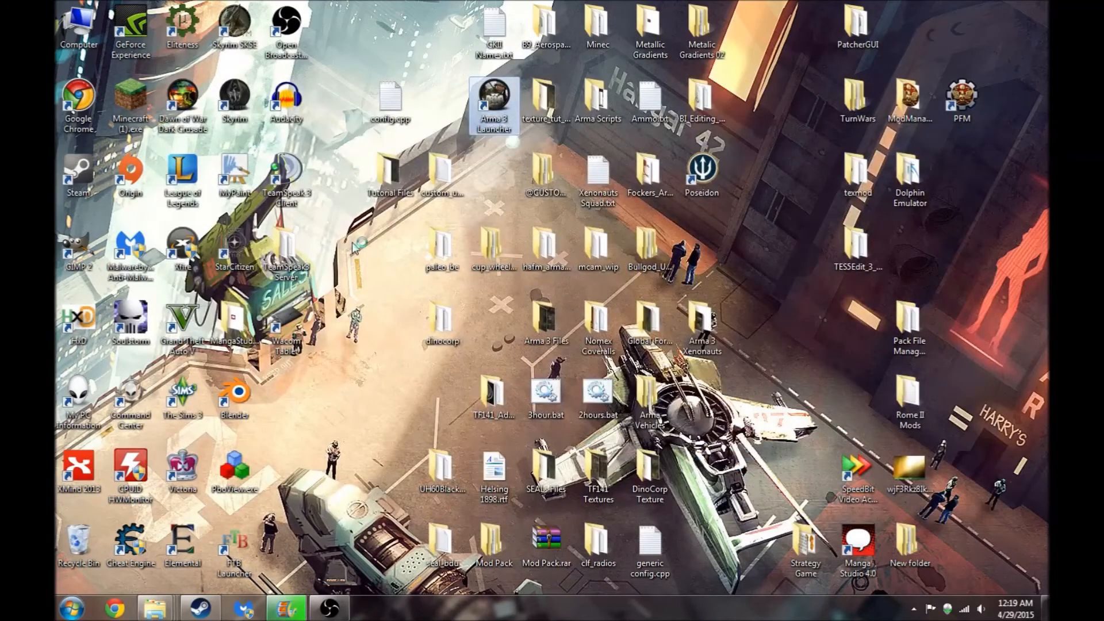
pyautogui.doubleClick(509, 86)
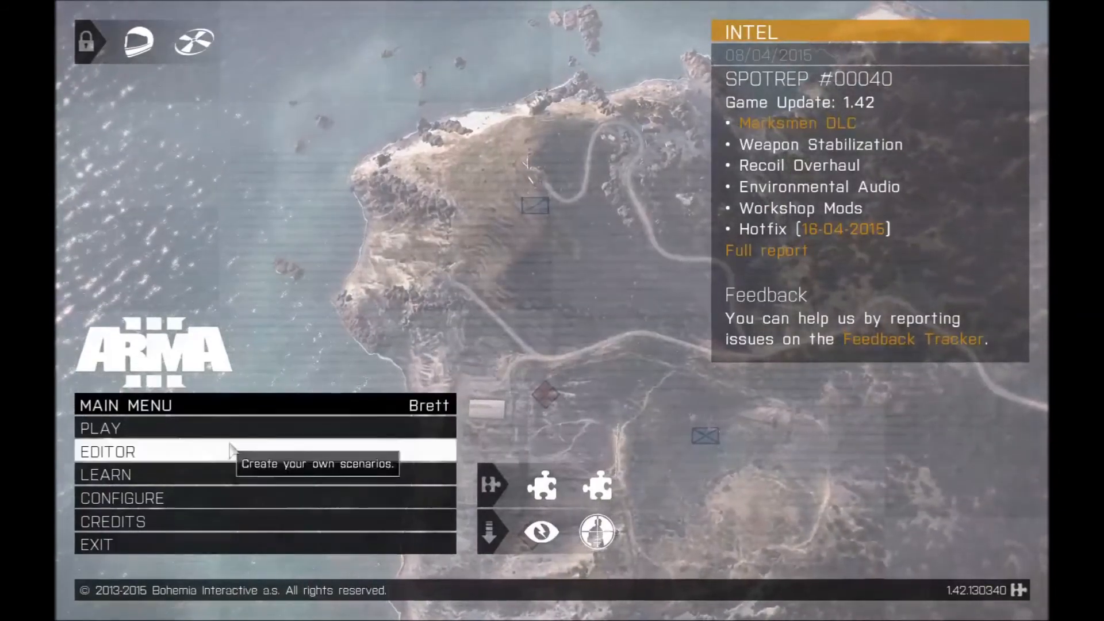
pyautogui.click(241, 476)
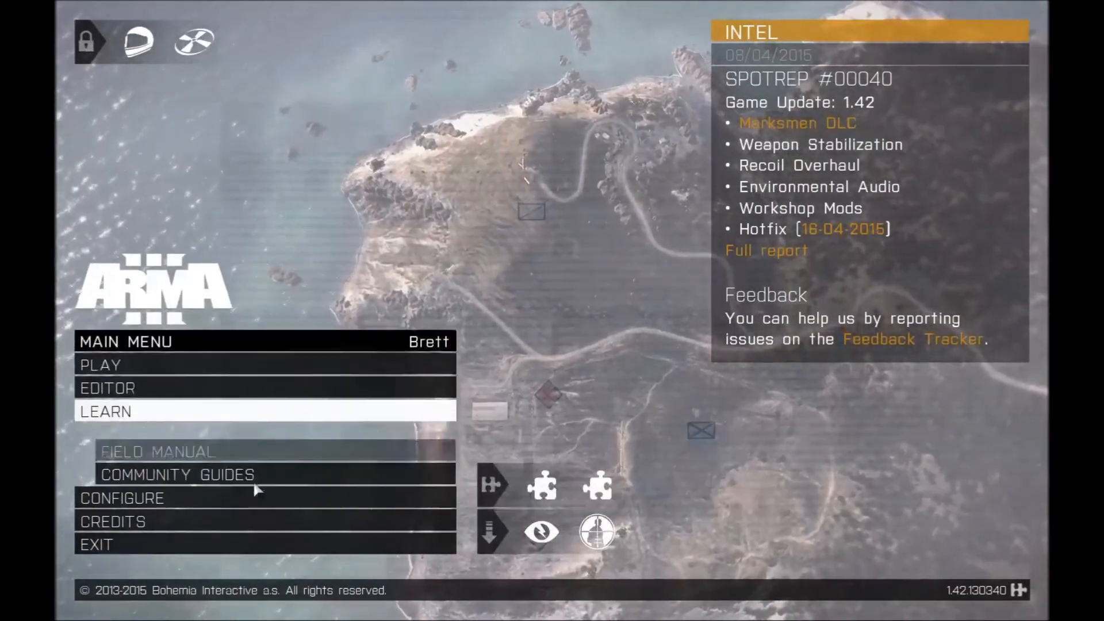
pyautogui.click(262, 430)
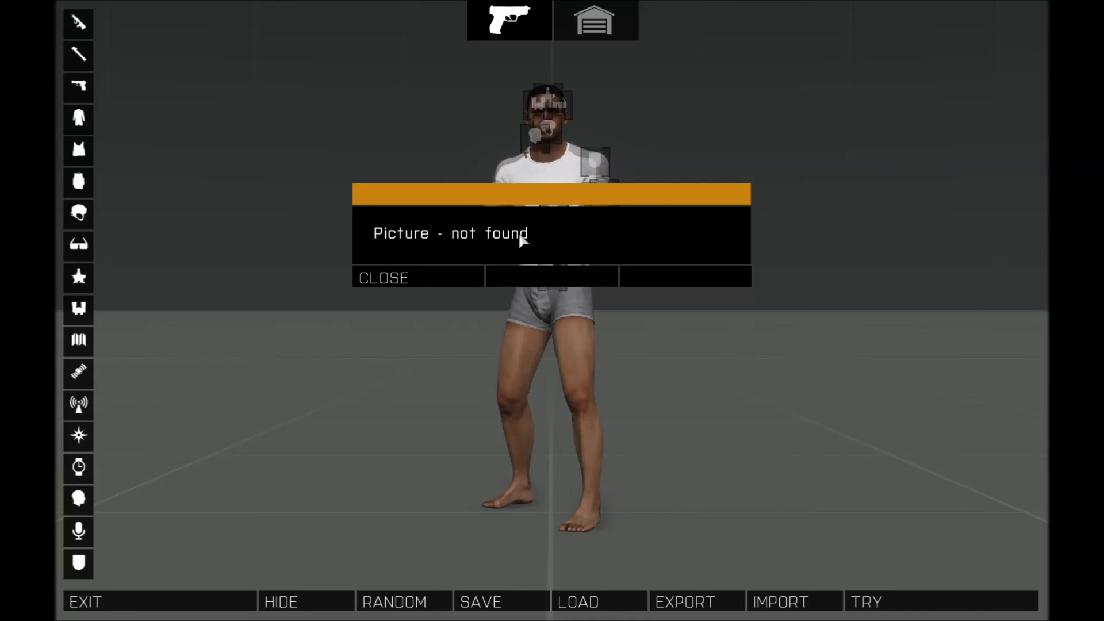
pyautogui.click(461, 271)
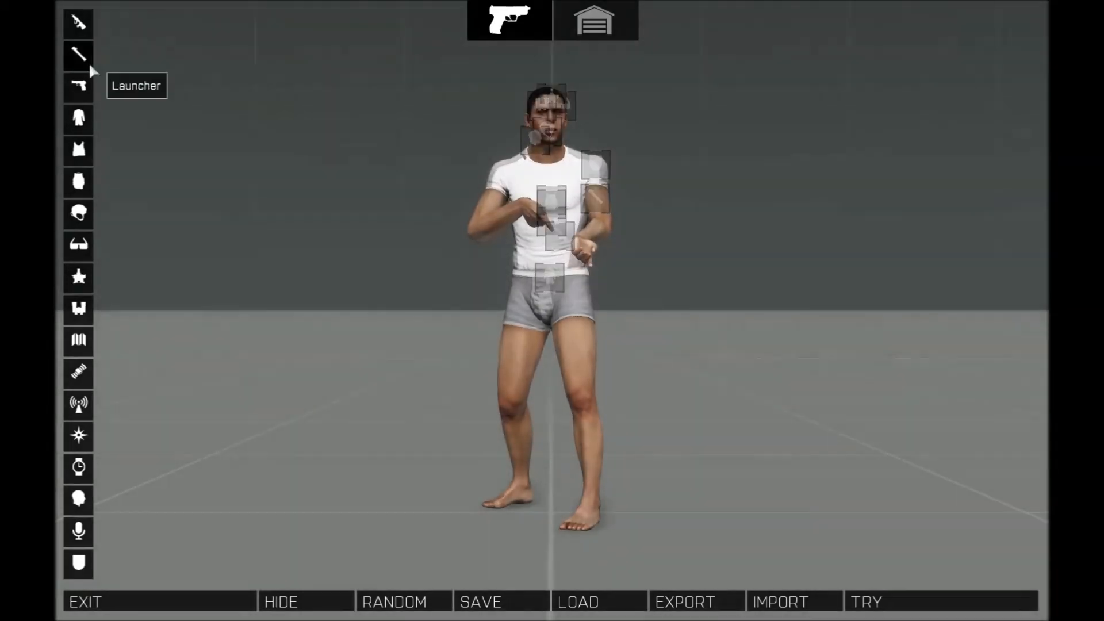
# - Try on the Custom Camo, Custom Camo (Rolled Sleeves) and Custom Camo (T-Shirt) uniforms, ending with Custom Camo
pyautogui.click(79, 118)
pyautogui.scroll(-2, 332, 227)
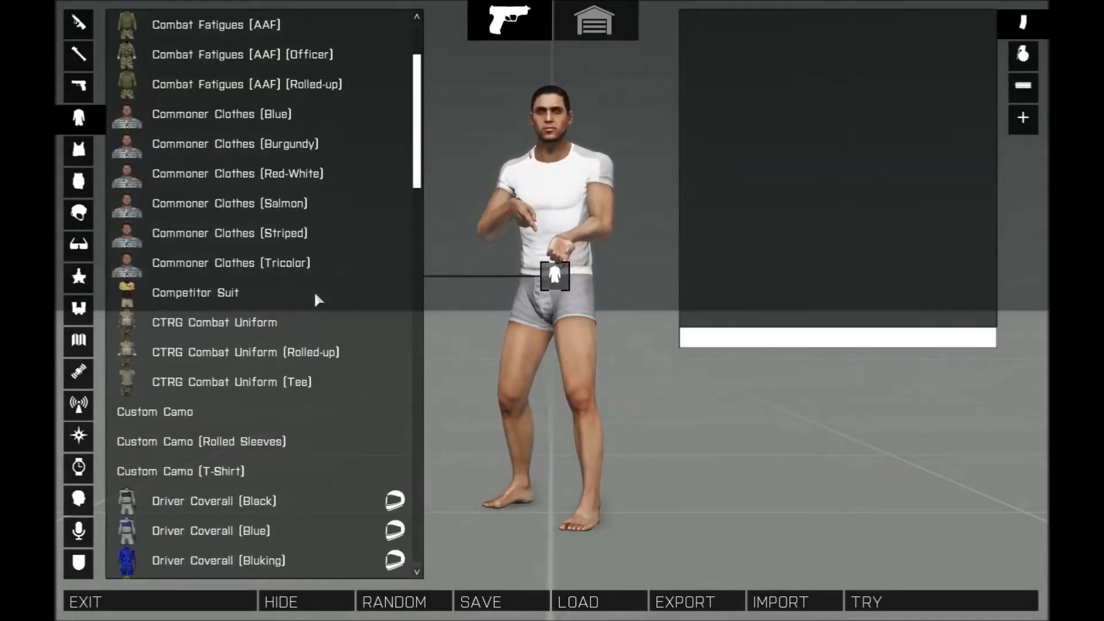
pyautogui.click(188, 408)
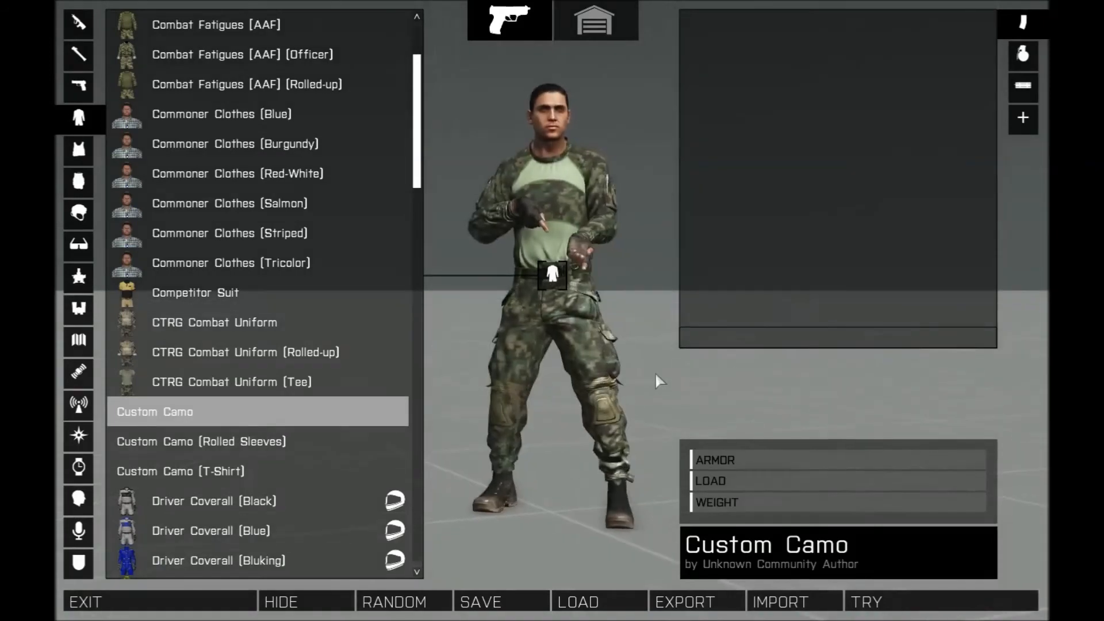
pyautogui.click(322, 442)
pyautogui.click(237, 470)
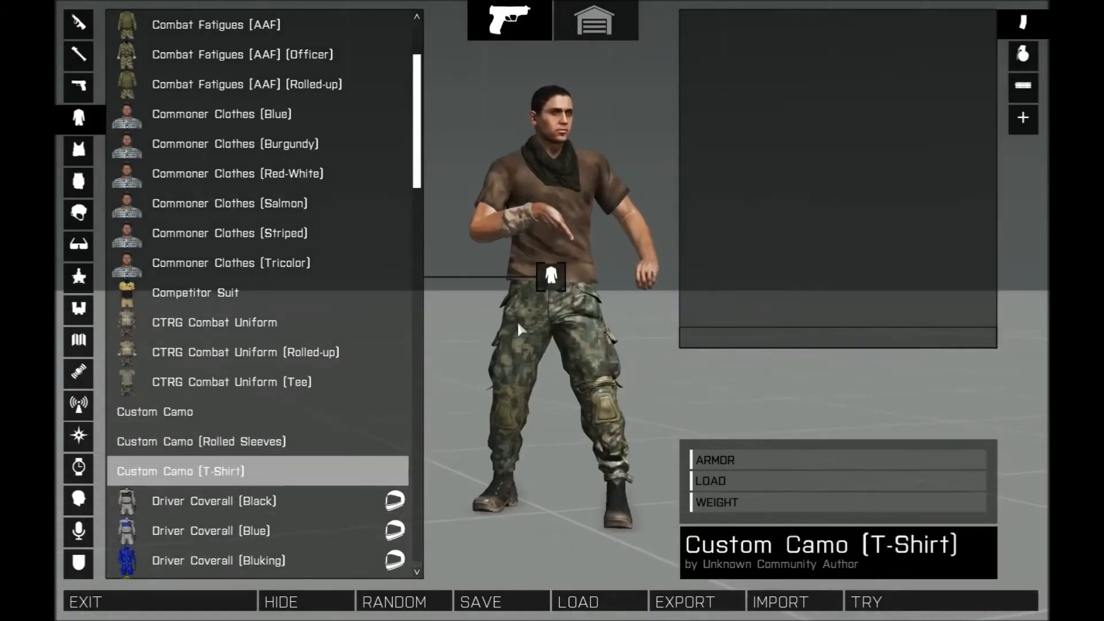
pyautogui.click(154, 412)
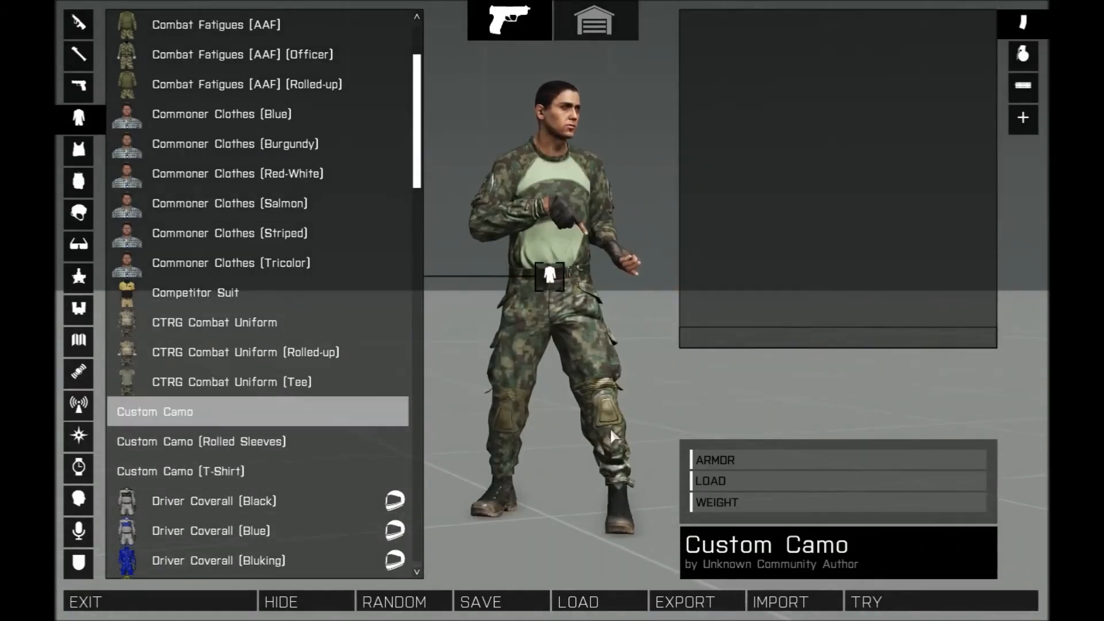
# - Examine the Custom Camo uniform's textures closely from all sides
pyautogui.moveTo(513, 362); pyautogui.dragTo(968, 333)
pyautogui.scroll(4, 884, 254)
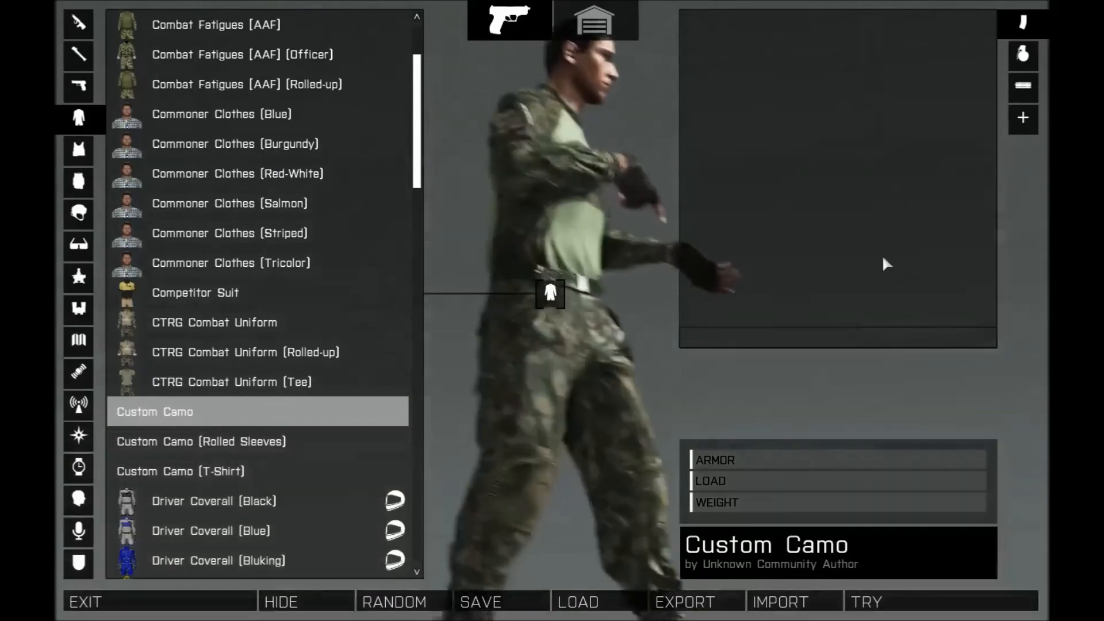
pyautogui.moveTo(847, 232); pyautogui.dragTo(724, 232)
pyautogui.scroll(-5, 722, 226)
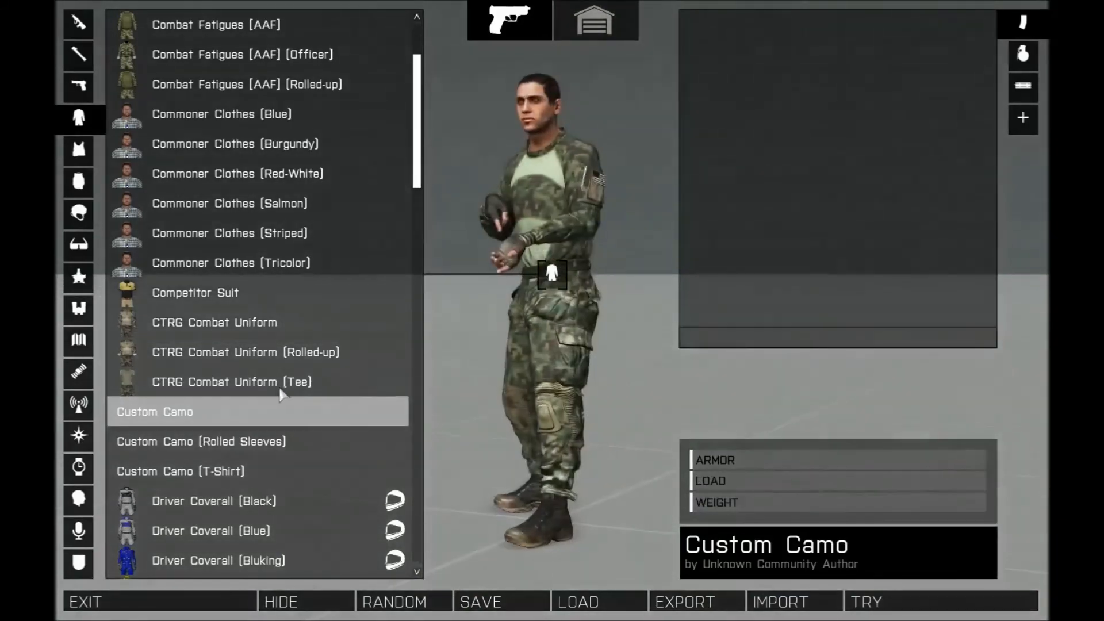
pyautogui.moveTo(559, 412); pyautogui.dragTo(530, 389)
pyautogui.scroll(2, 596, 402)
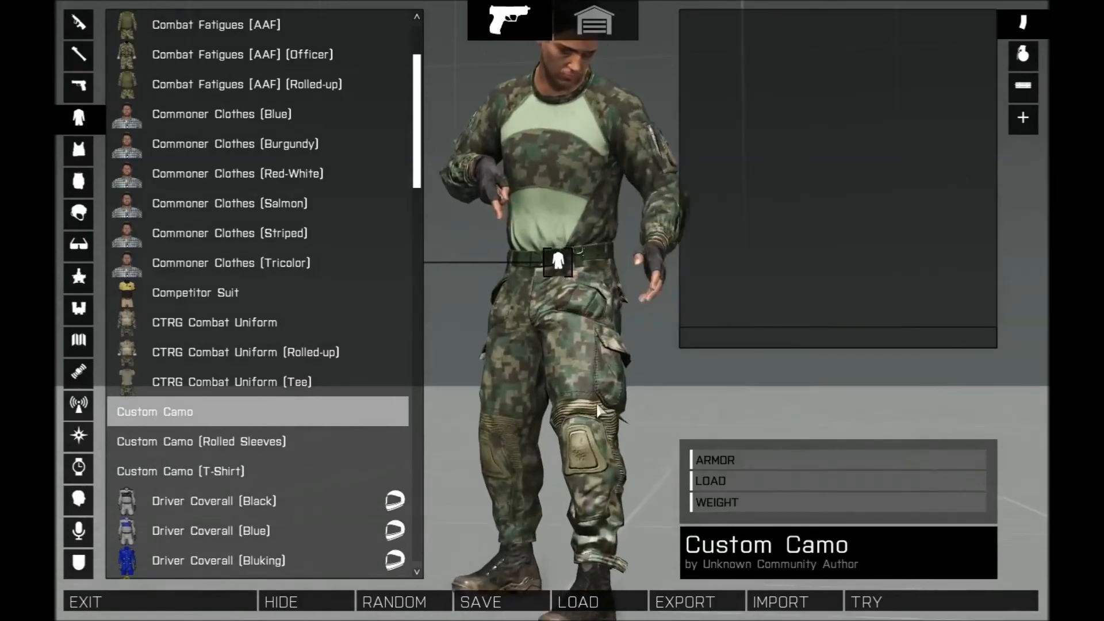
pyautogui.moveTo(589, 409); pyautogui.dragTo(460, 425)
pyautogui.scroll(1, 552, 460)
pyautogui.moveTo(575, 489); pyautogui.dragTo(679, 397)
pyautogui.moveTo(592, 521); pyautogui.dragTo(406, 451)
pyautogui.moveTo(310, 456); pyautogui.dragTo(754, 510)
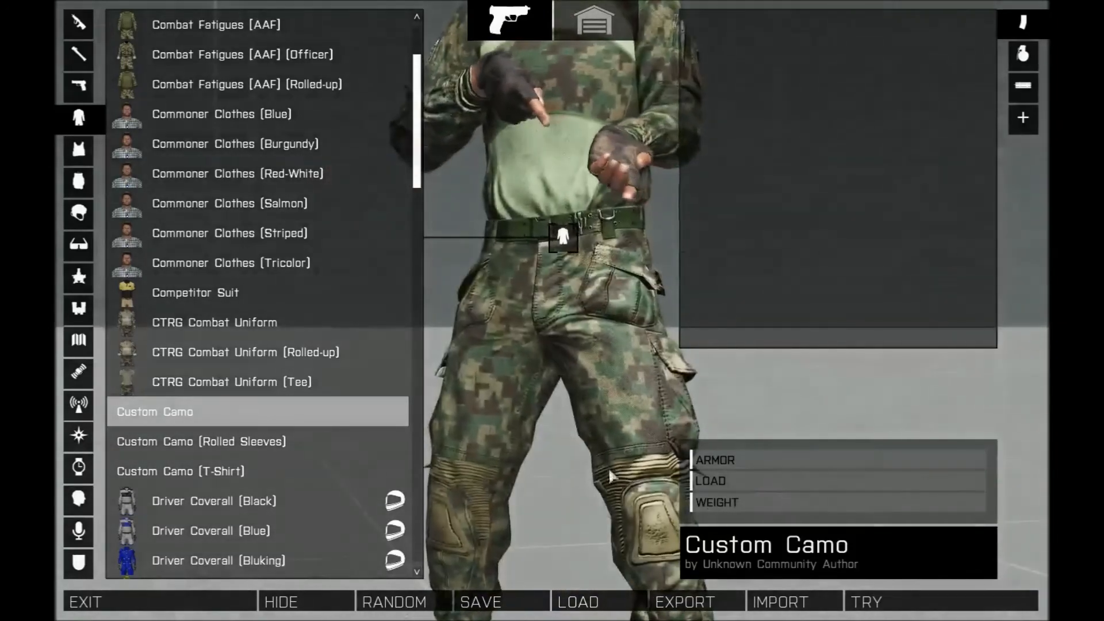
pyautogui.moveTo(998, 402); pyautogui.dragTo(299, 427)
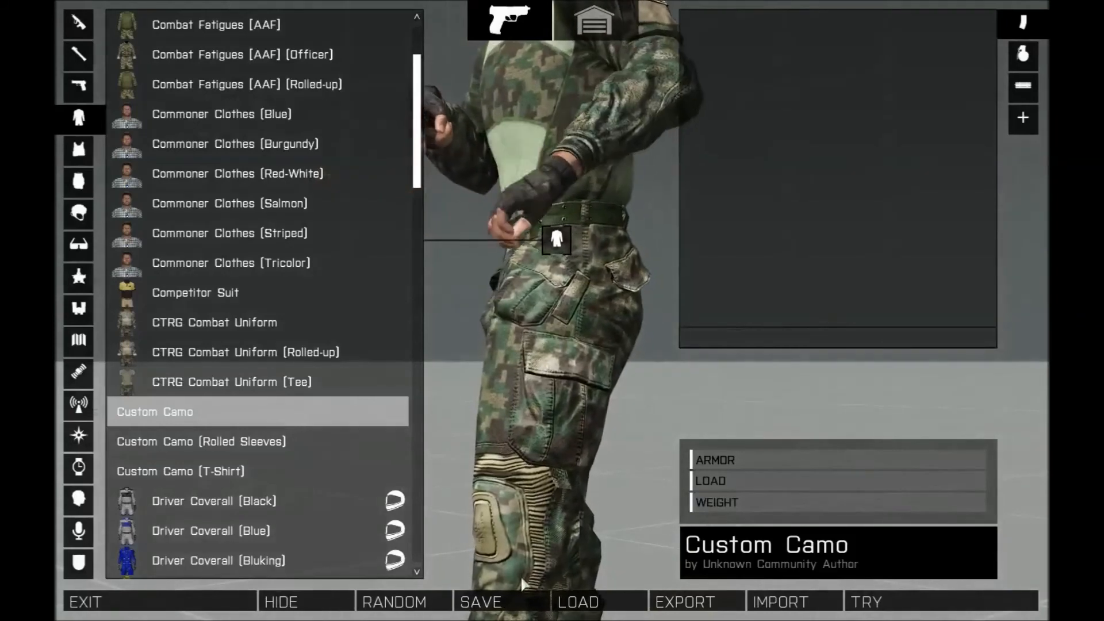
pyautogui.moveTo(418, 391); pyautogui.dragTo(913, 408)
pyautogui.moveTo(566, 365); pyautogui.dragTo(510, 350)
pyautogui.scroll(-5, 515, 369)
pyautogui.scroll(4, 304, 243)
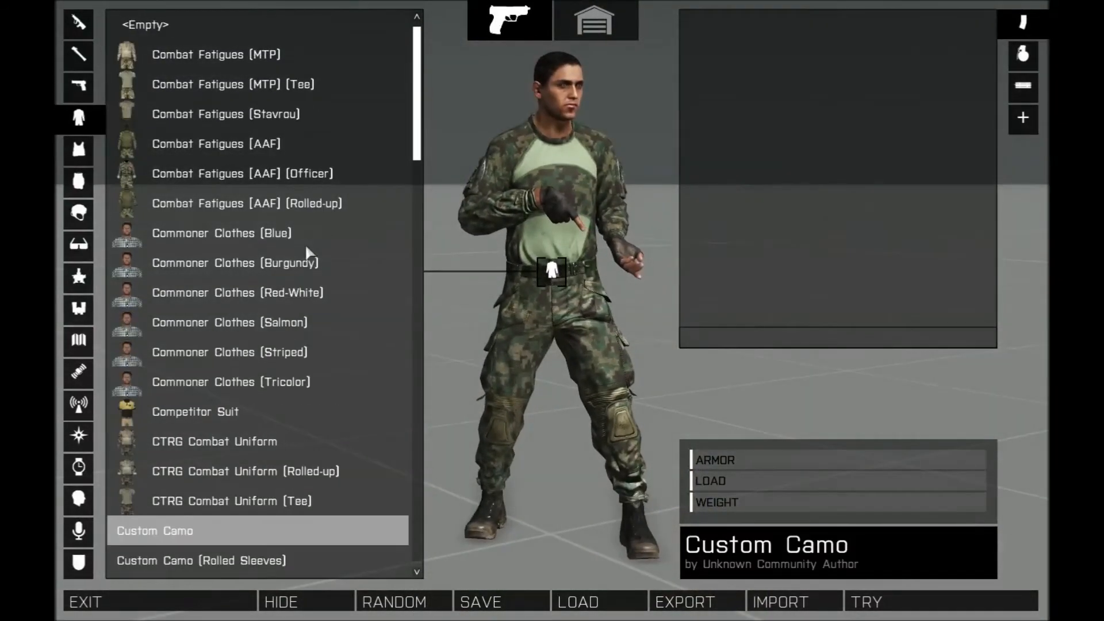
# - Equip Combat Fatigues (MTP) for comparison, then re-equip the Custom Camo uniform
pyautogui.click(213, 56)
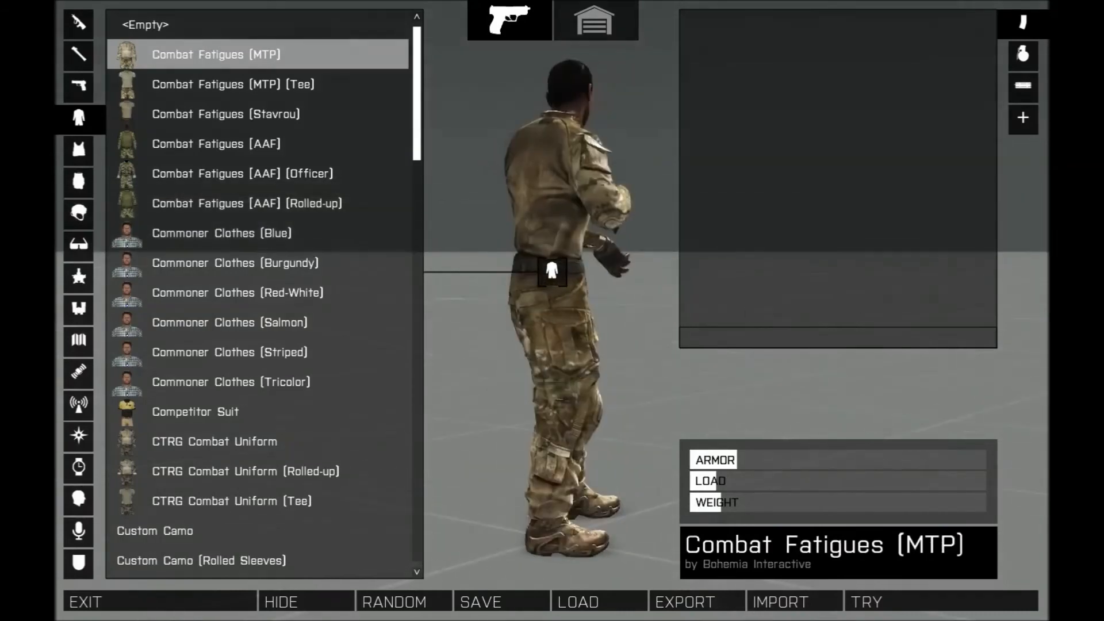
pyautogui.moveTo(897, 300); pyautogui.dragTo(313, 348)
pyautogui.moveTo(559, 466); pyautogui.dragTo(823, 448)
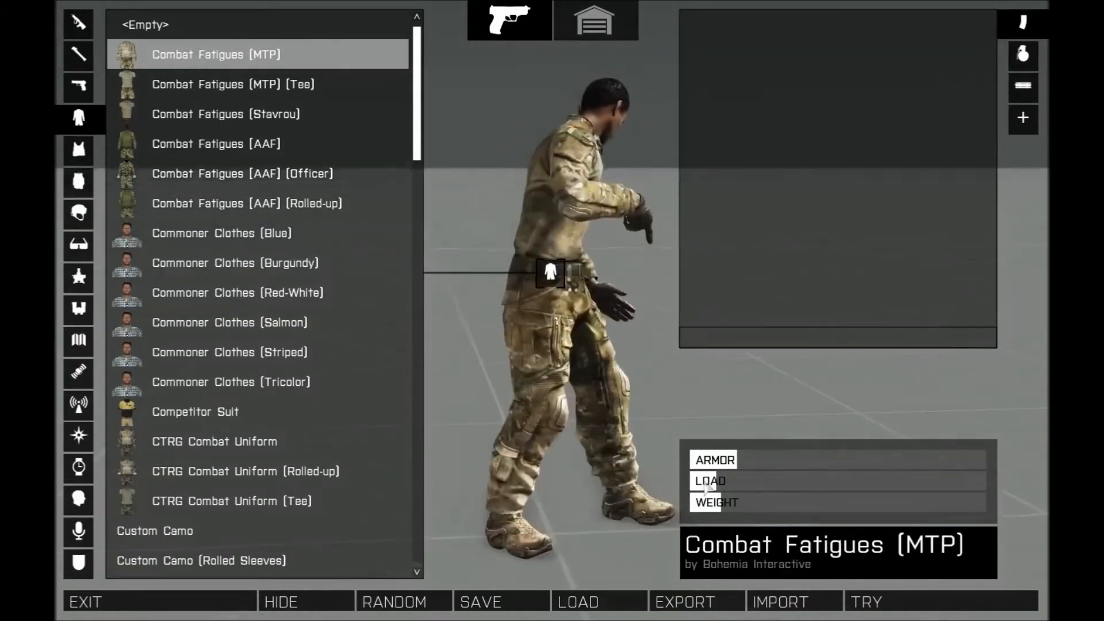
pyautogui.scroll(-8, 238, 324)
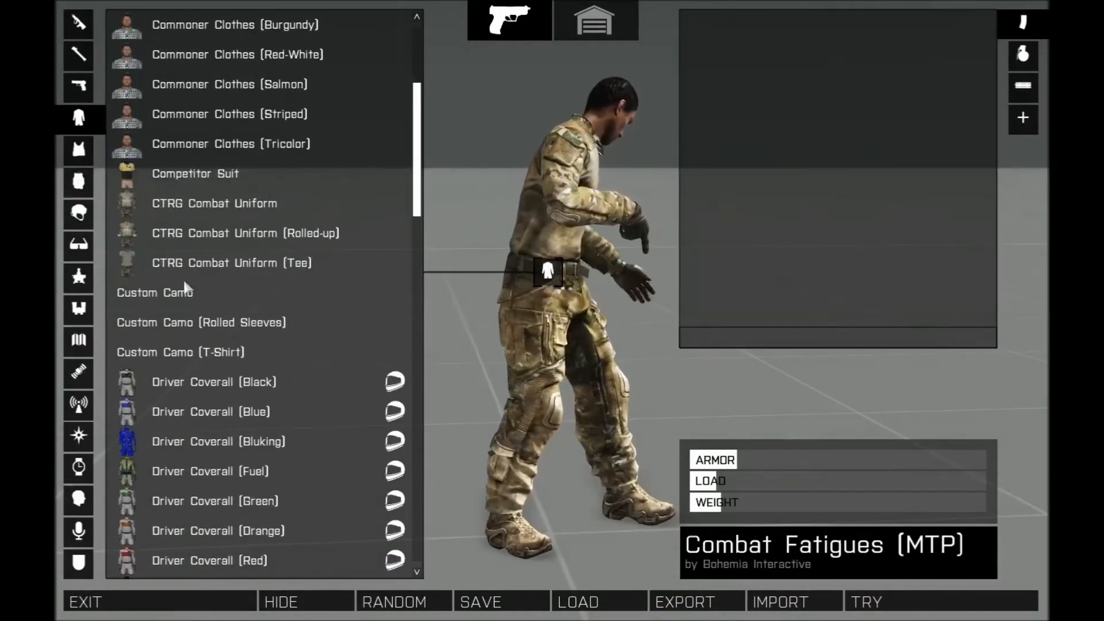
pyautogui.click(190, 293)
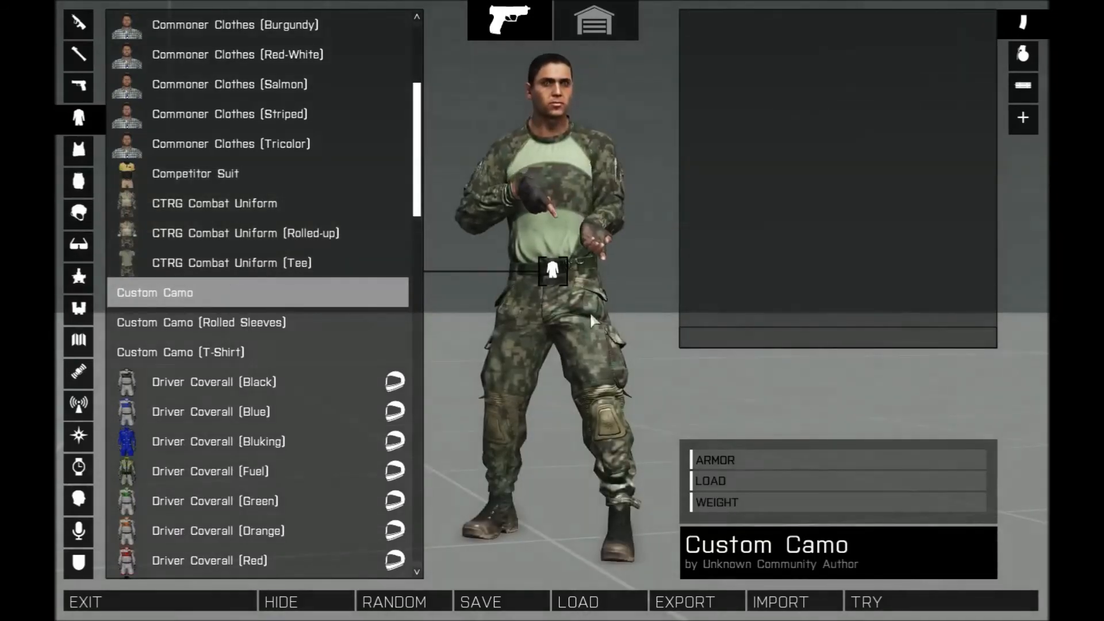
# - Inspect the Custom Camo uniform again from several angles, focusing on trousers and sleeves
pyautogui.moveTo(544, 315); pyautogui.dragTo(900, 296)
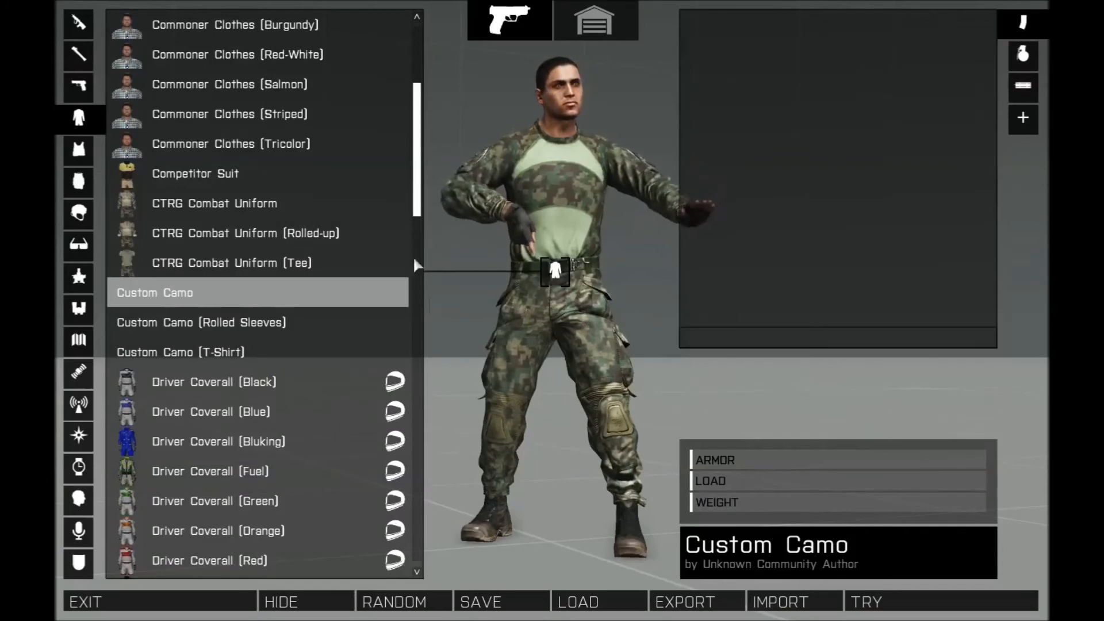
pyautogui.moveTo(540, 333); pyautogui.dragTo(888, 361)
pyautogui.moveTo(686, 424); pyautogui.dragTo(486, 404)
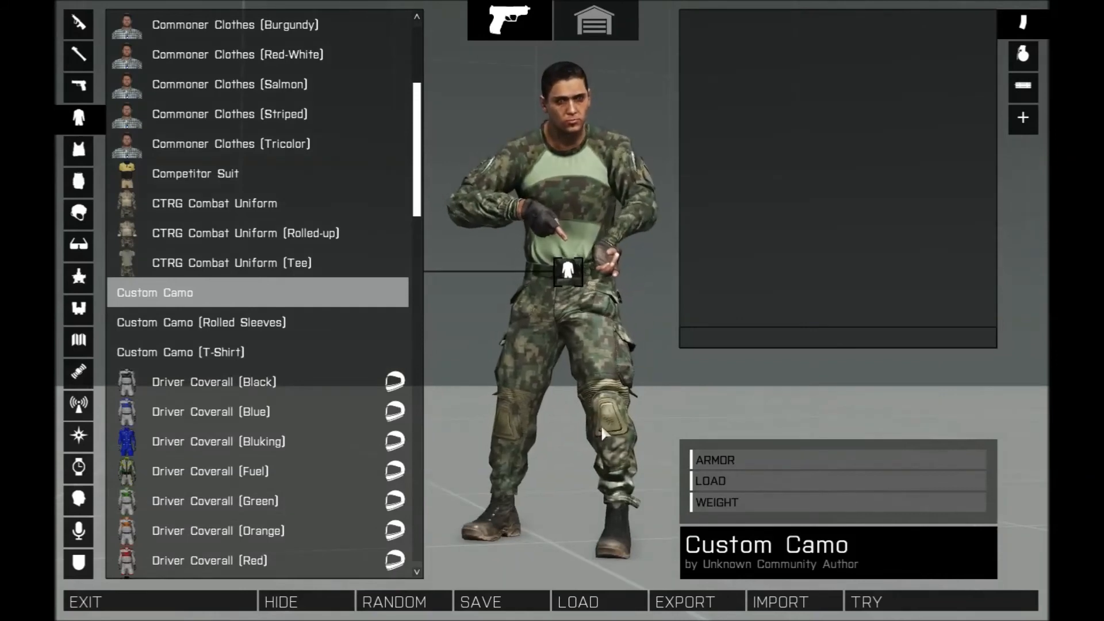
pyautogui.moveTo(583, 412); pyautogui.dragTo(622, 335)
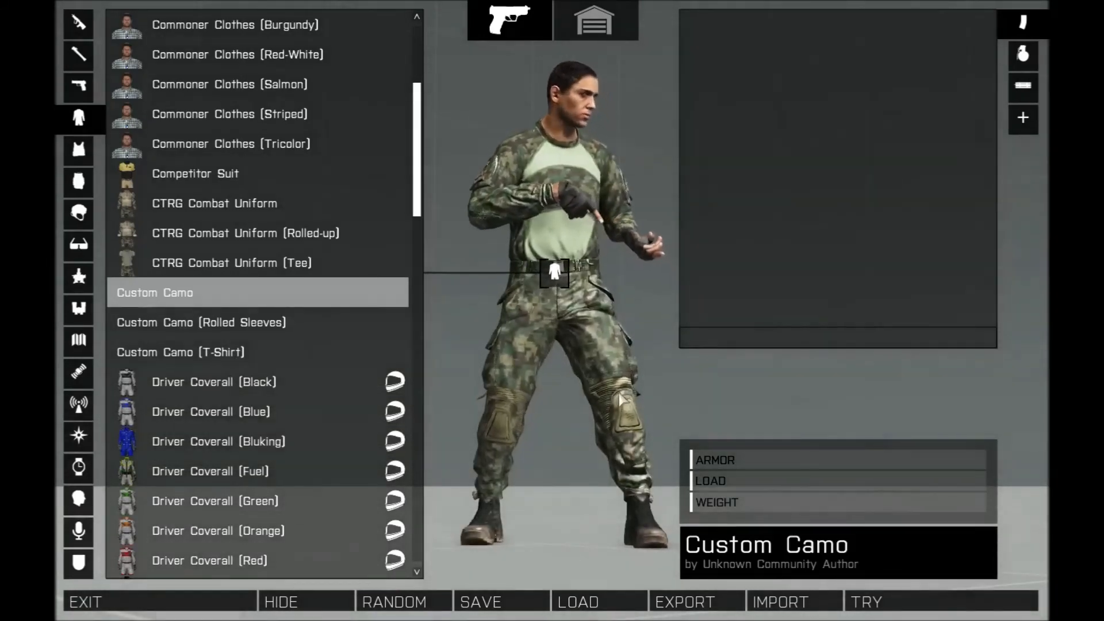
pyautogui.moveTo(620, 400); pyautogui.dragTo(514, 416)
pyautogui.scroll(3, 620, 437)
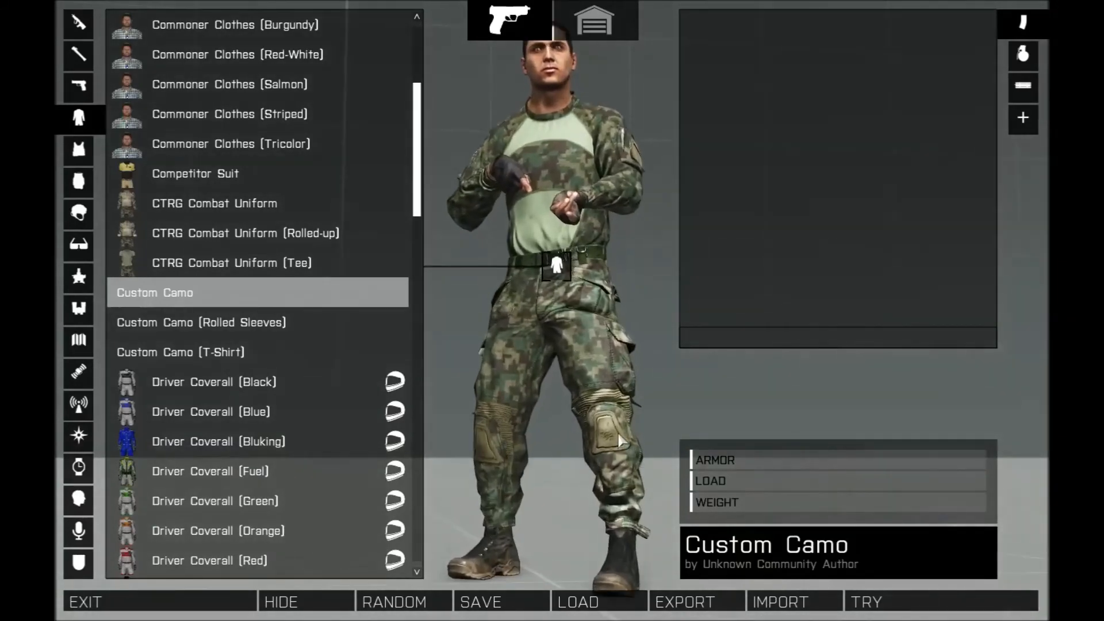
pyautogui.moveTo(620, 443); pyautogui.dragTo(362, 439)
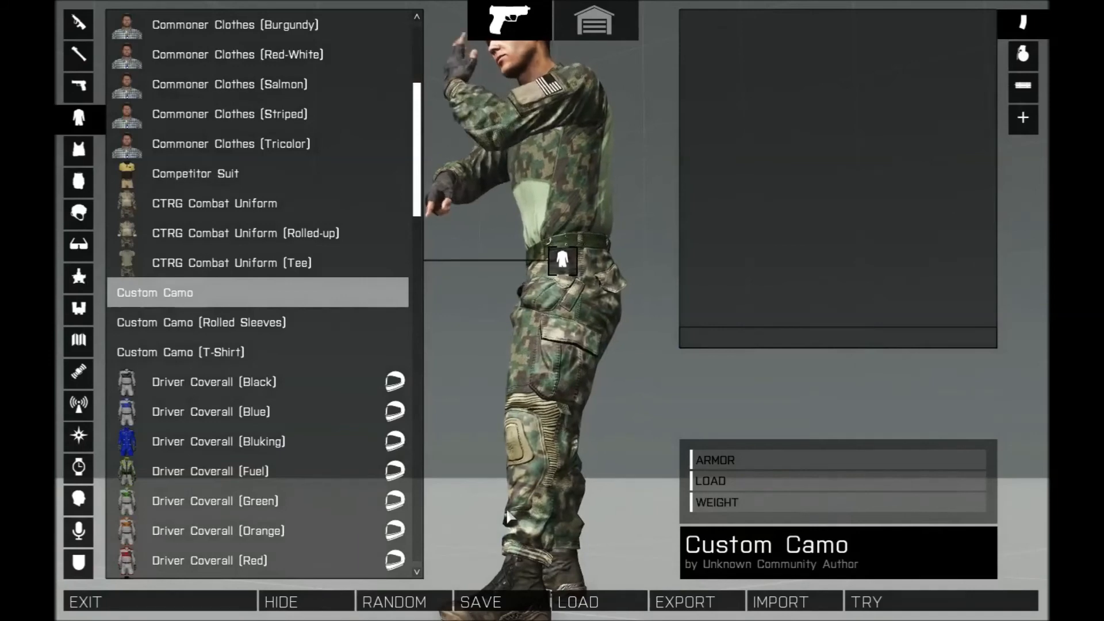
# - Rotate the character to view the Custom Camo uniform's front and sides once more
pyautogui.moveTo(508, 517); pyautogui.dragTo(664, 496)
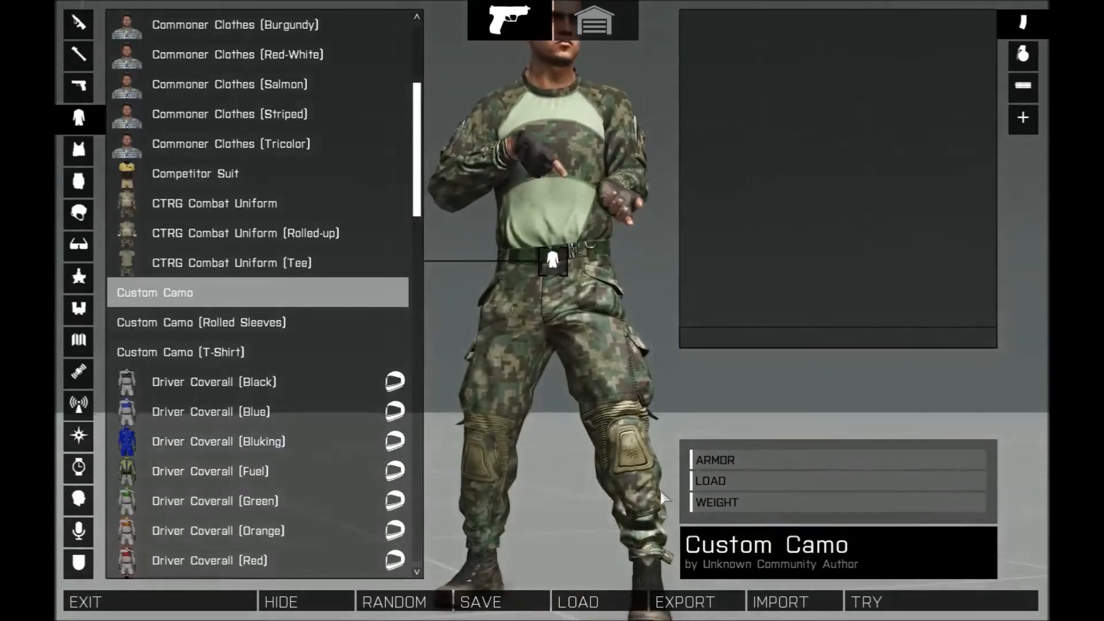
pyautogui.moveTo(785, 450); pyautogui.dragTo(966, 456)
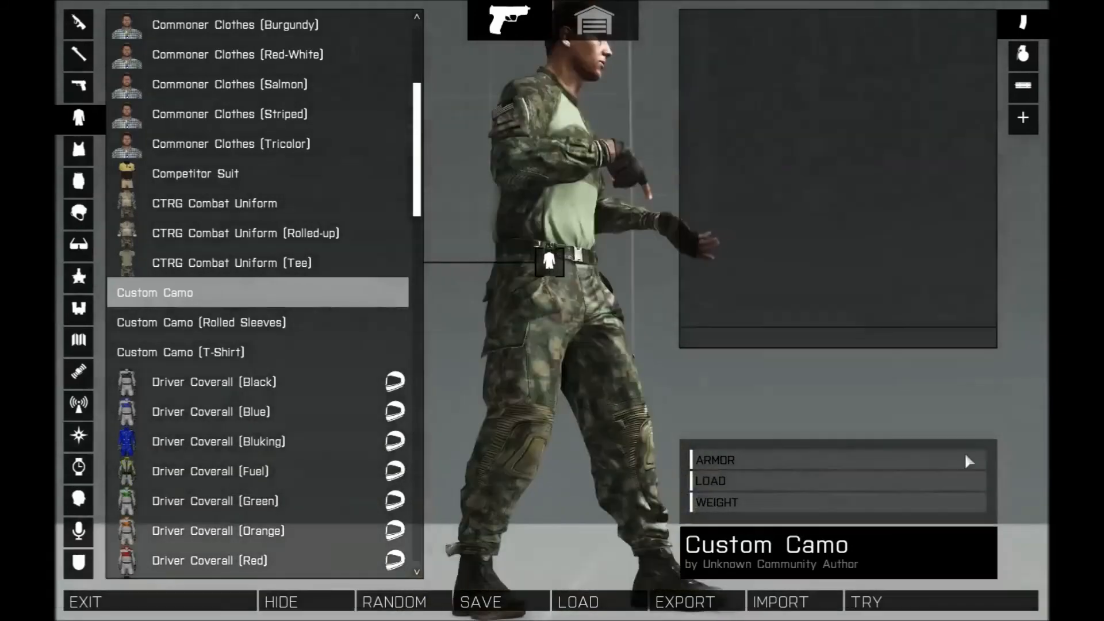
pyautogui.moveTo(599, 396); pyautogui.dragTo(381, 420)
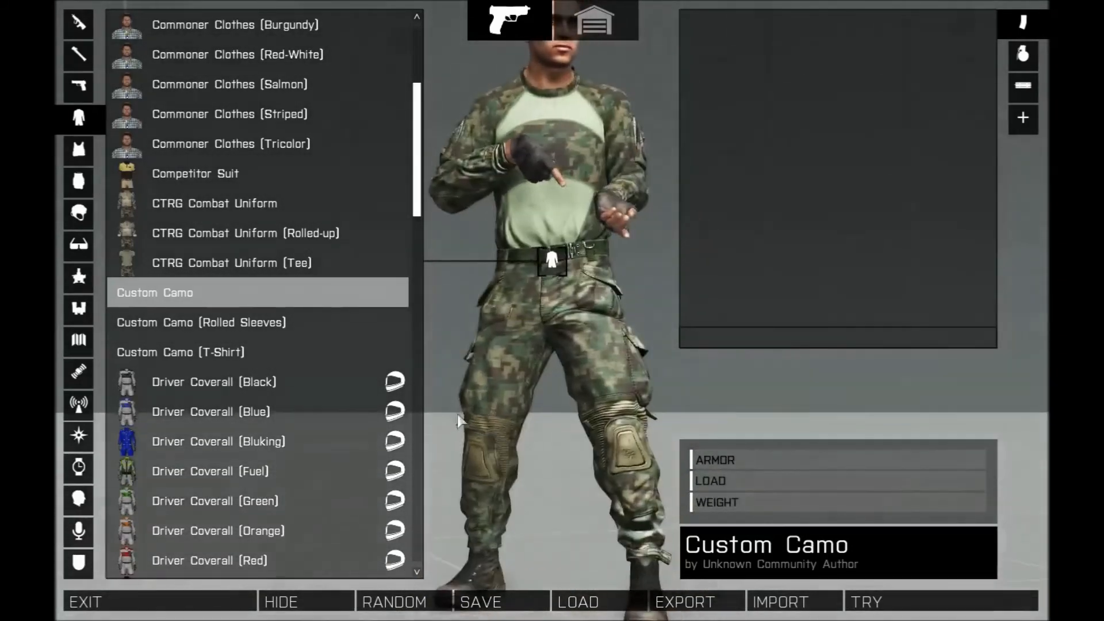
pyautogui.moveTo(626, 384); pyautogui.dragTo(591, 352)
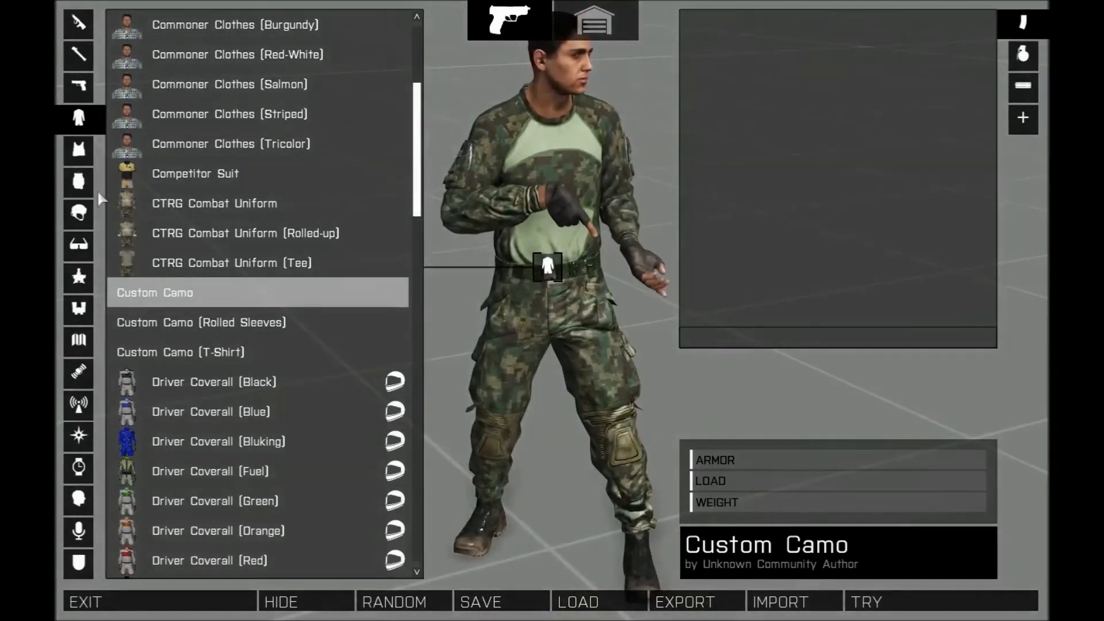
# - Open the headgear category and try on the Custom ECH Lite helmet, then equip the Custom ECH SF helmet
pyautogui.click(79, 213)
pyautogui.scroll(-8, 274, 223)
pyautogui.moveTo(418, 128); pyautogui.dragTo(409, 283)
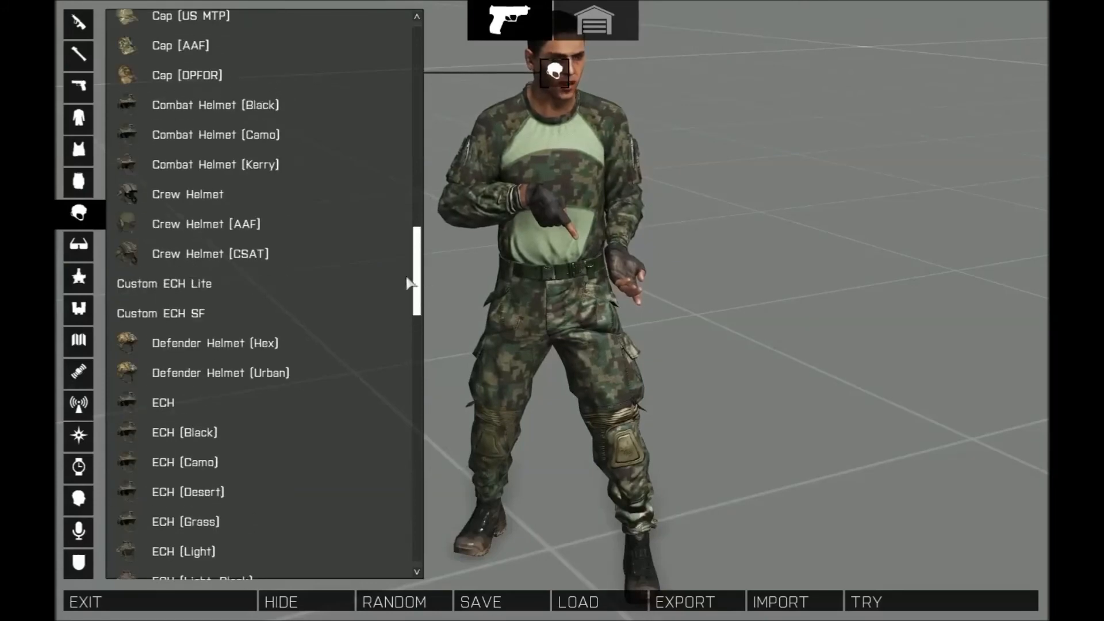
pyautogui.click(166, 285)
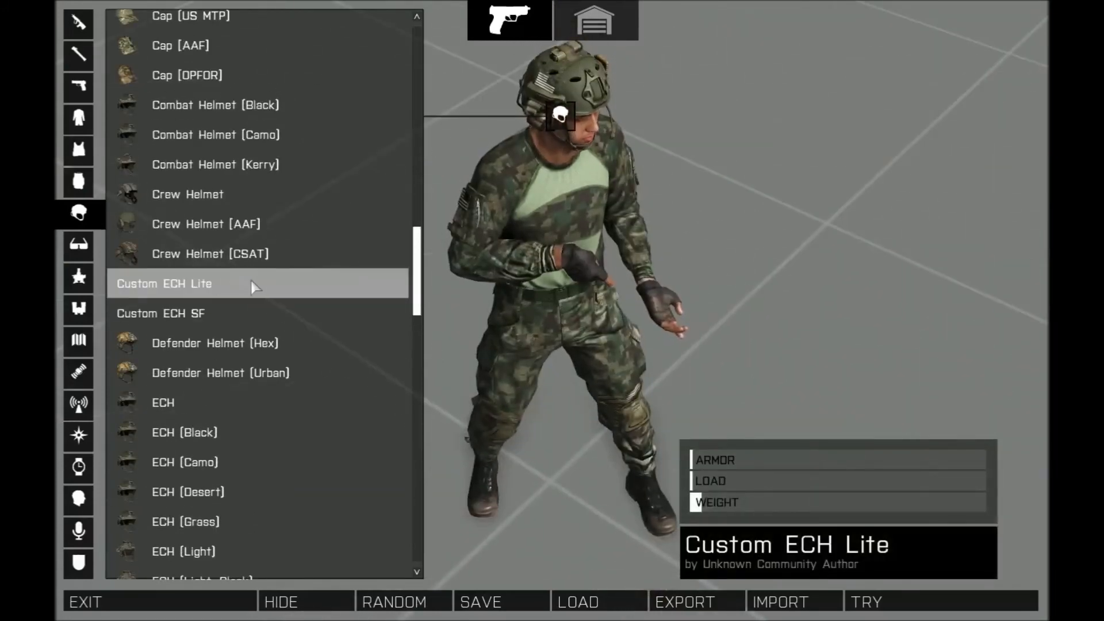
pyautogui.click(175, 314)
# - Examine the Custom ECH SF helmet with the uniform from above and from several angles, zooming in and out
pyautogui.moveTo(518, 150); pyautogui.dragTo(550, 263)
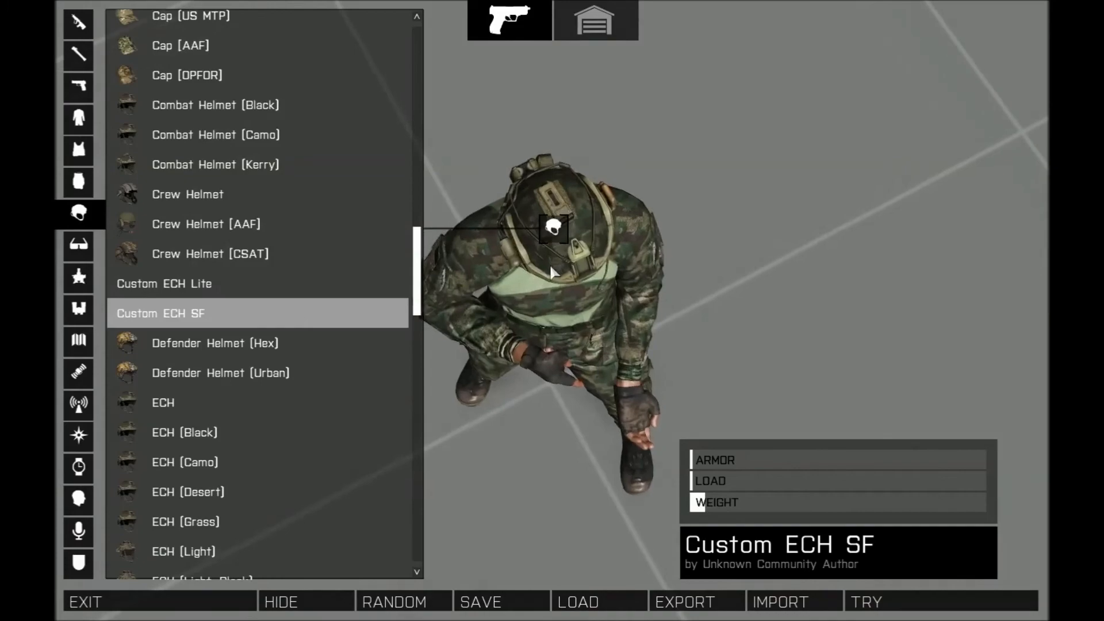
pyautogui.scroll(3, 550, 263)
pyautogui.moveTo(559, 278); pyautogui.dragTo(737, 86)
pyautogui.scroll(-3, 575, 288)
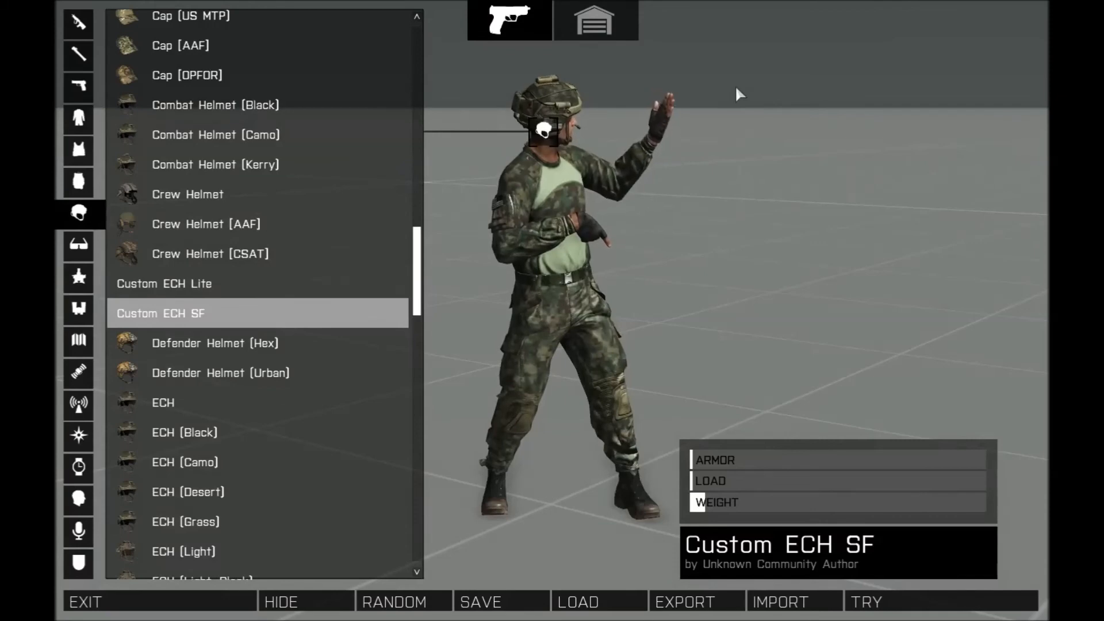
pyautogui.moveTo(557, 269); pyautogui.dragTo(484, 215)
pyautogui.moveTo(845, 222); pyautogui.dragTo(442, 214)
pyautogui.moveTo(595, 226); pyautogui.dragTo(742, 252)
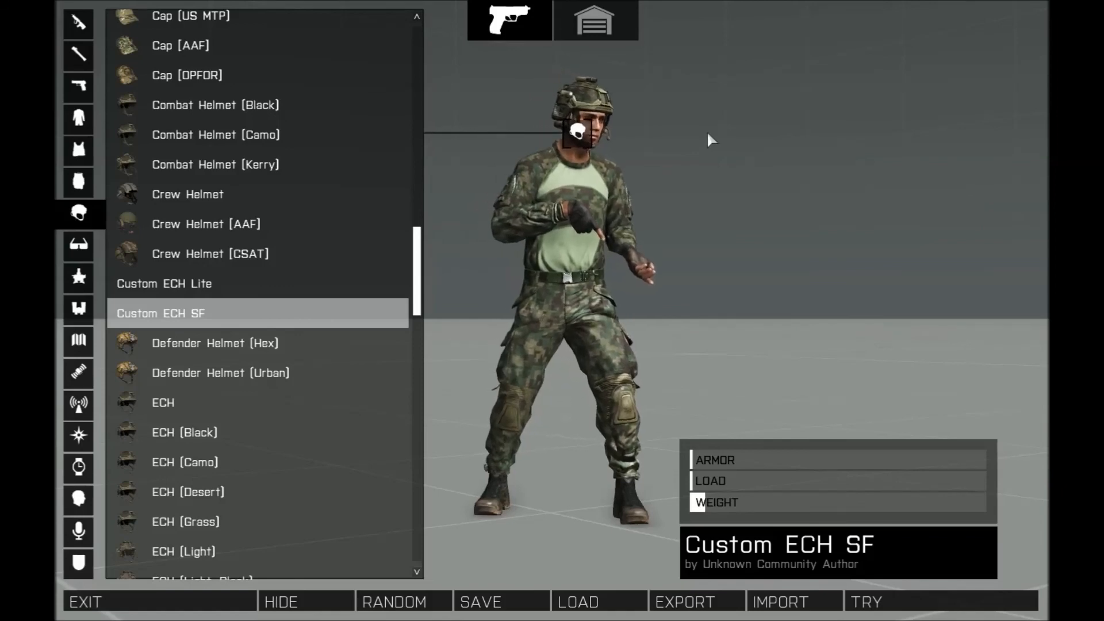
pyautogui.moveTo(787, 269); pyautogui.dragTo(500, 287)
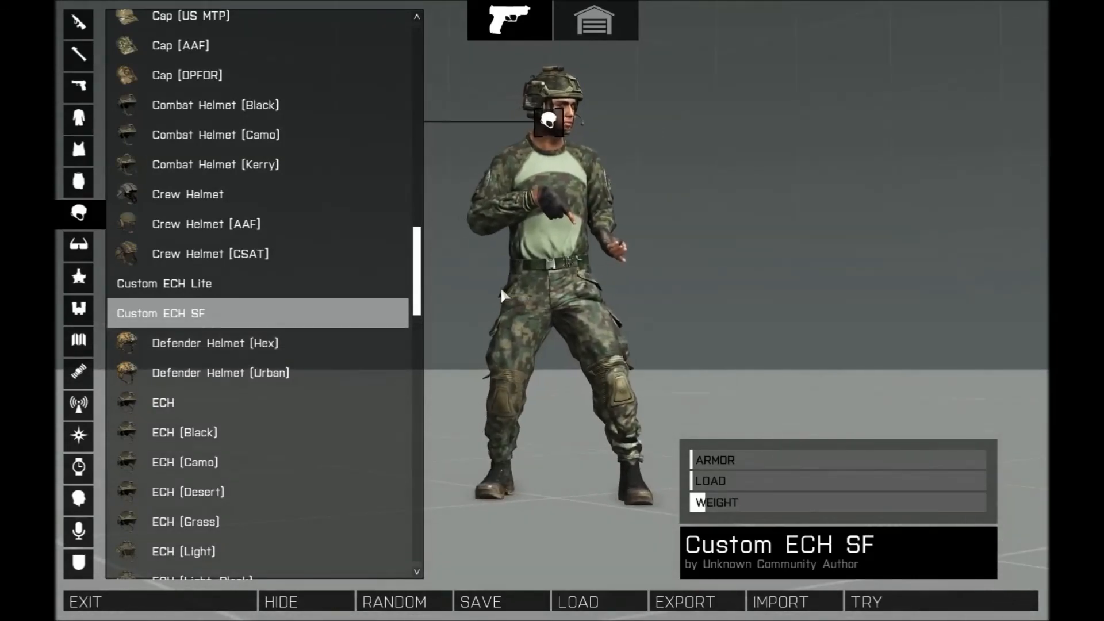
pyautogui.moveTo(508, 292); pyautogui.dragTo(294, 250)
pyautogui.moveTo(563, 239); pyautogui.dragTo(386, 224)
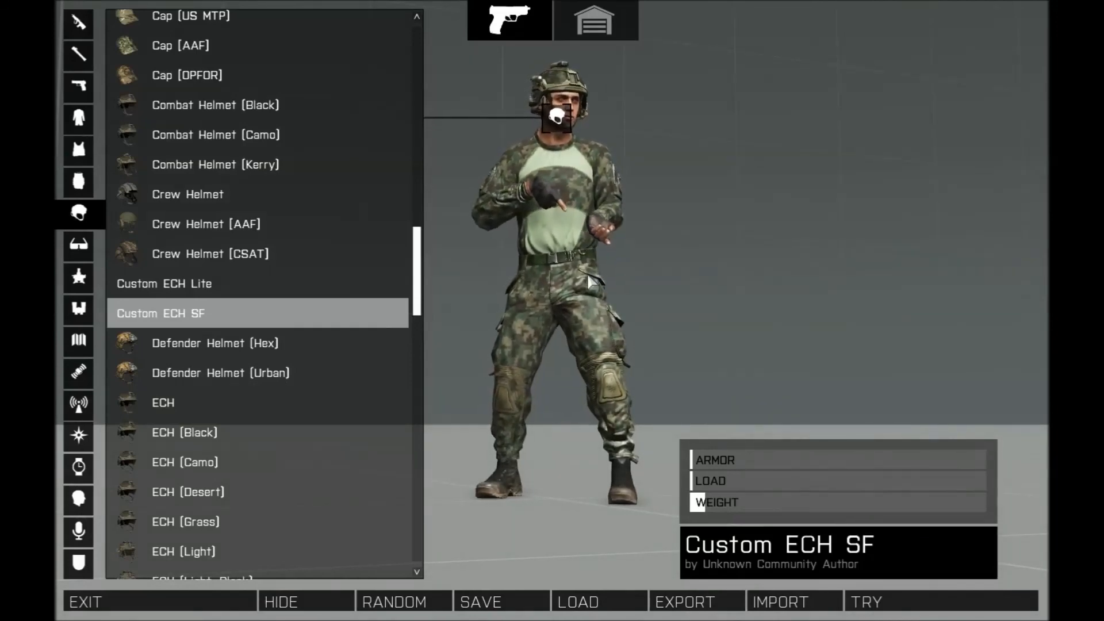
pyautogui.moveTo(552, 275); pyautogui.dragTo(533, 291)
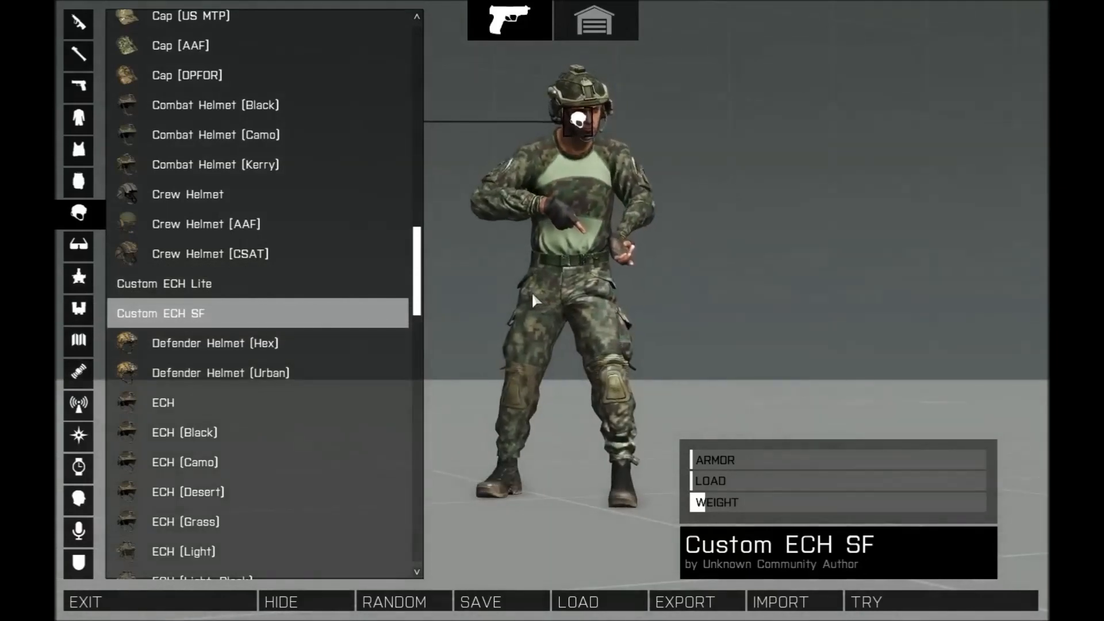